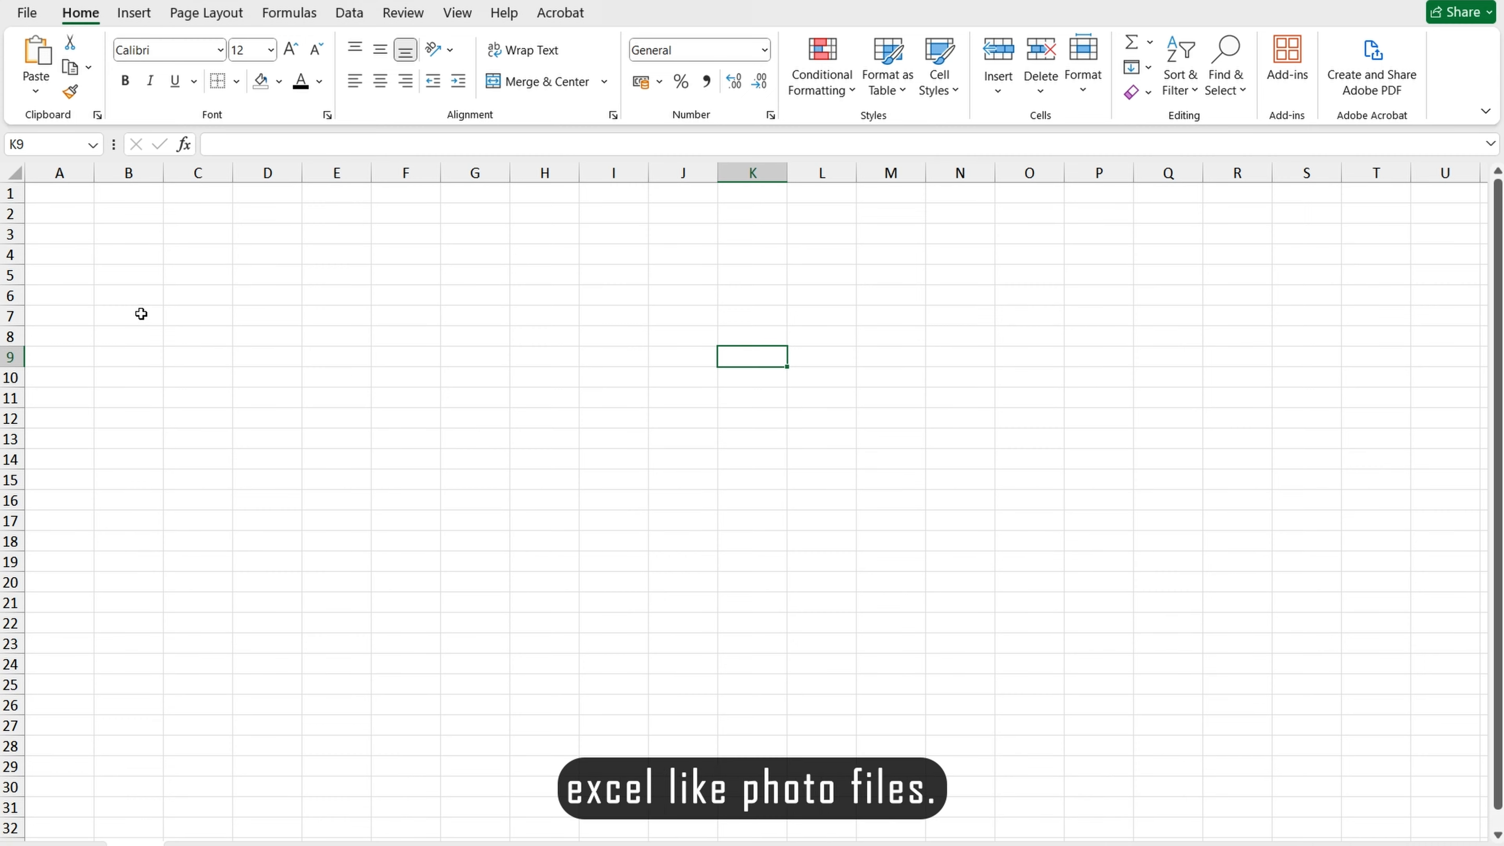
Browse the full range of workbook templates and create a new blank workbook
{"action": "left_click", "coordinate": [28, 13]}
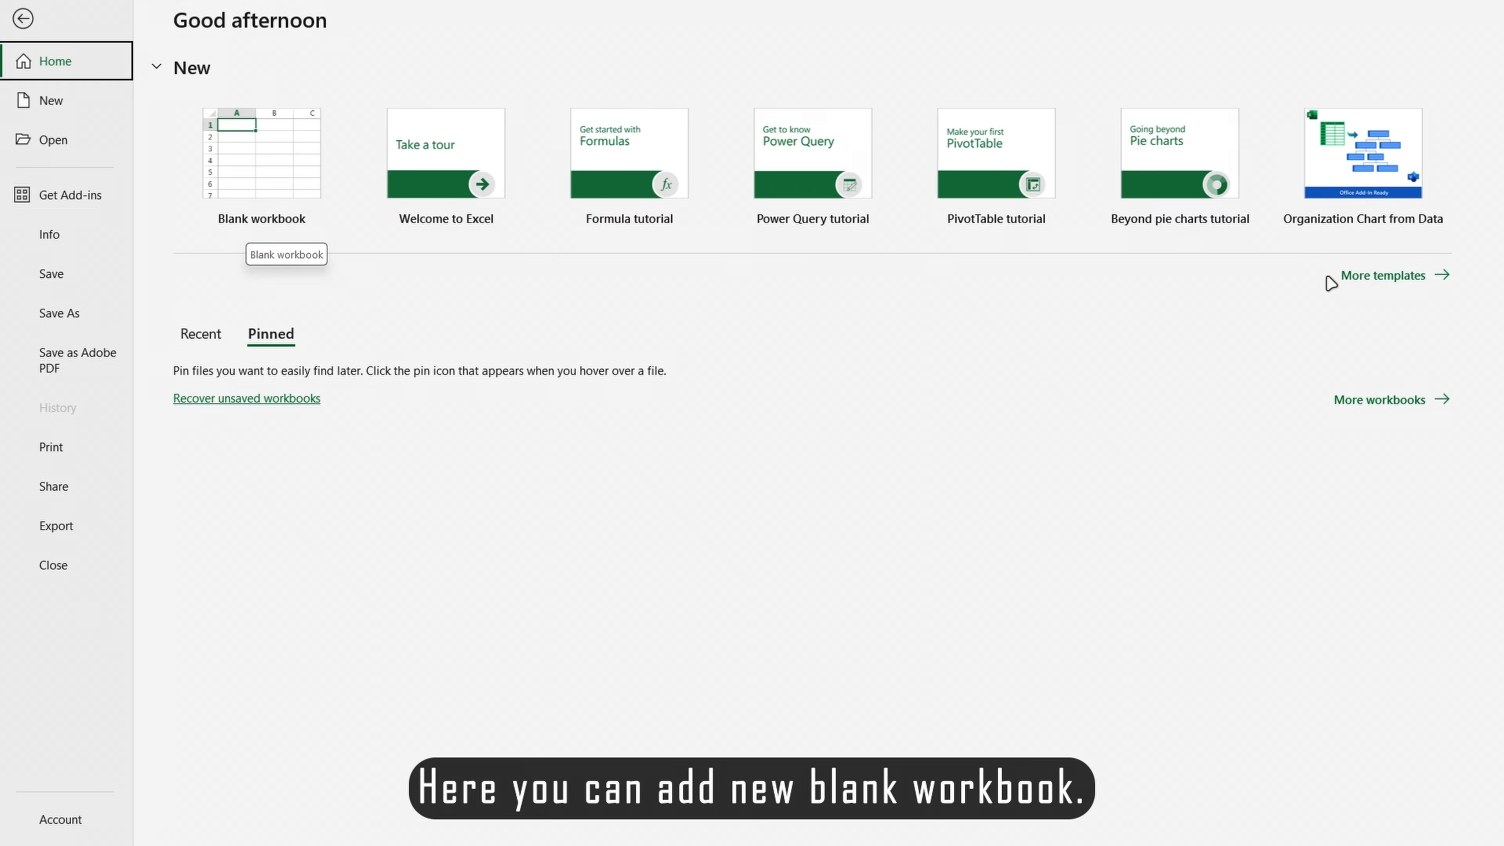
{"action": "left_click", "coordinate": [1354, 276]}
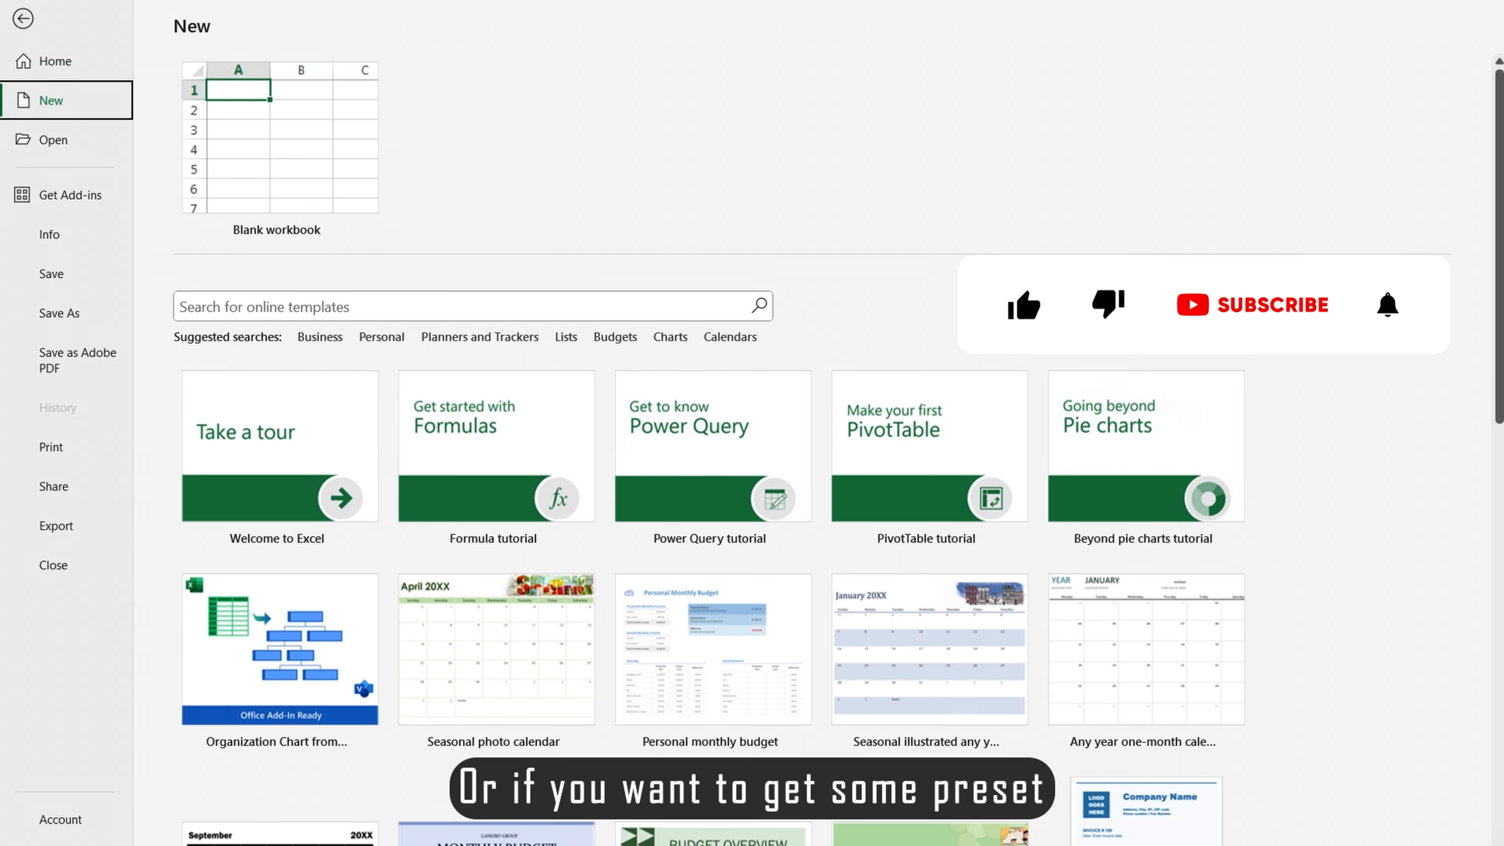
{"action": "scroll", "coordinate": [1396, 367], "scroll_direction": "down", "scroll_amount": 2}
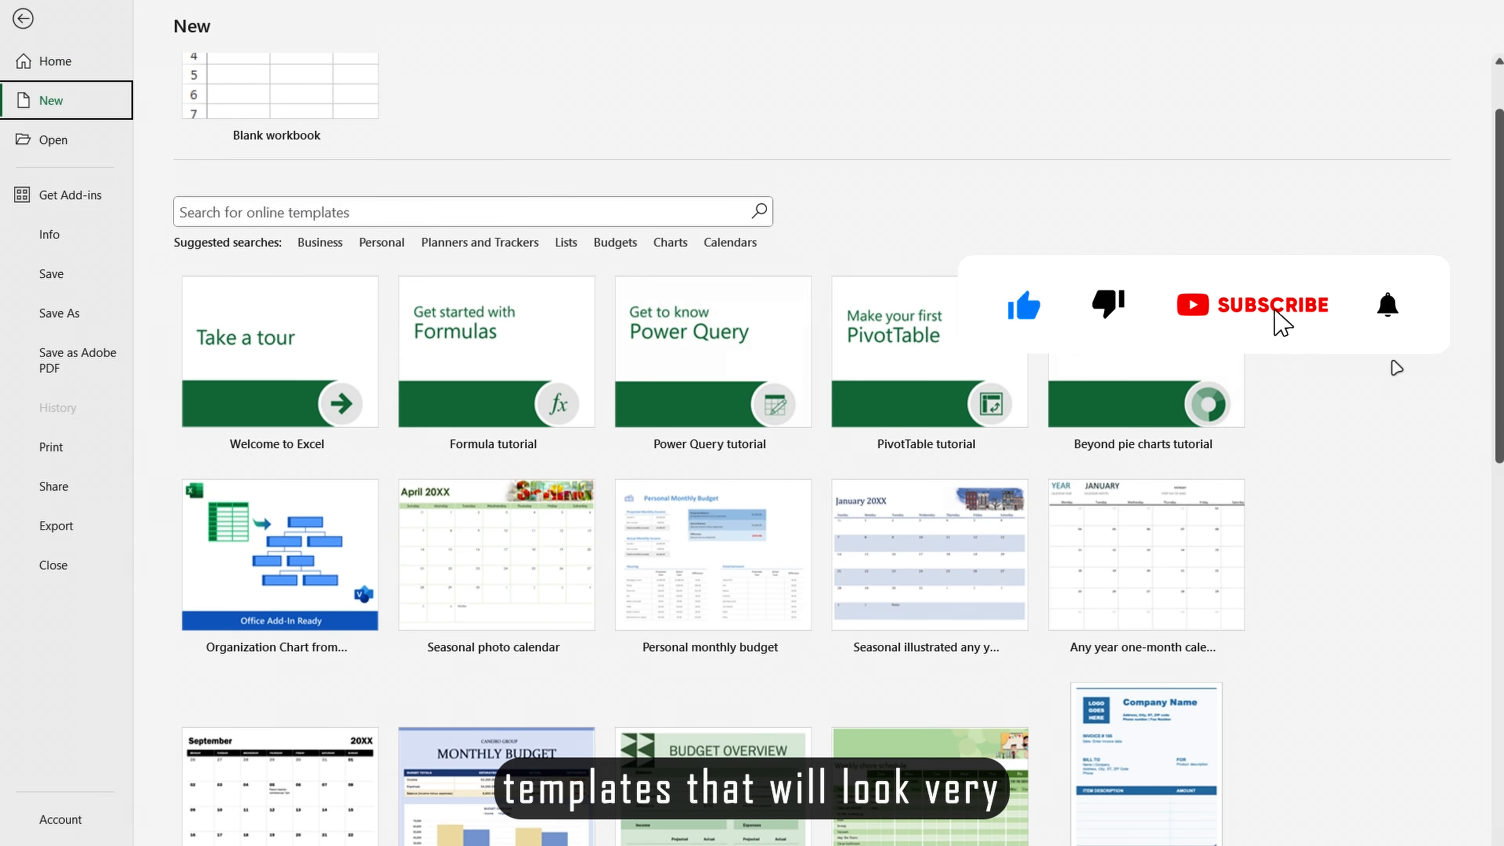
{"action": "scroll", "coordinate": [1395, 367], "scroll_direction": "down", "scroll_amount": 10}
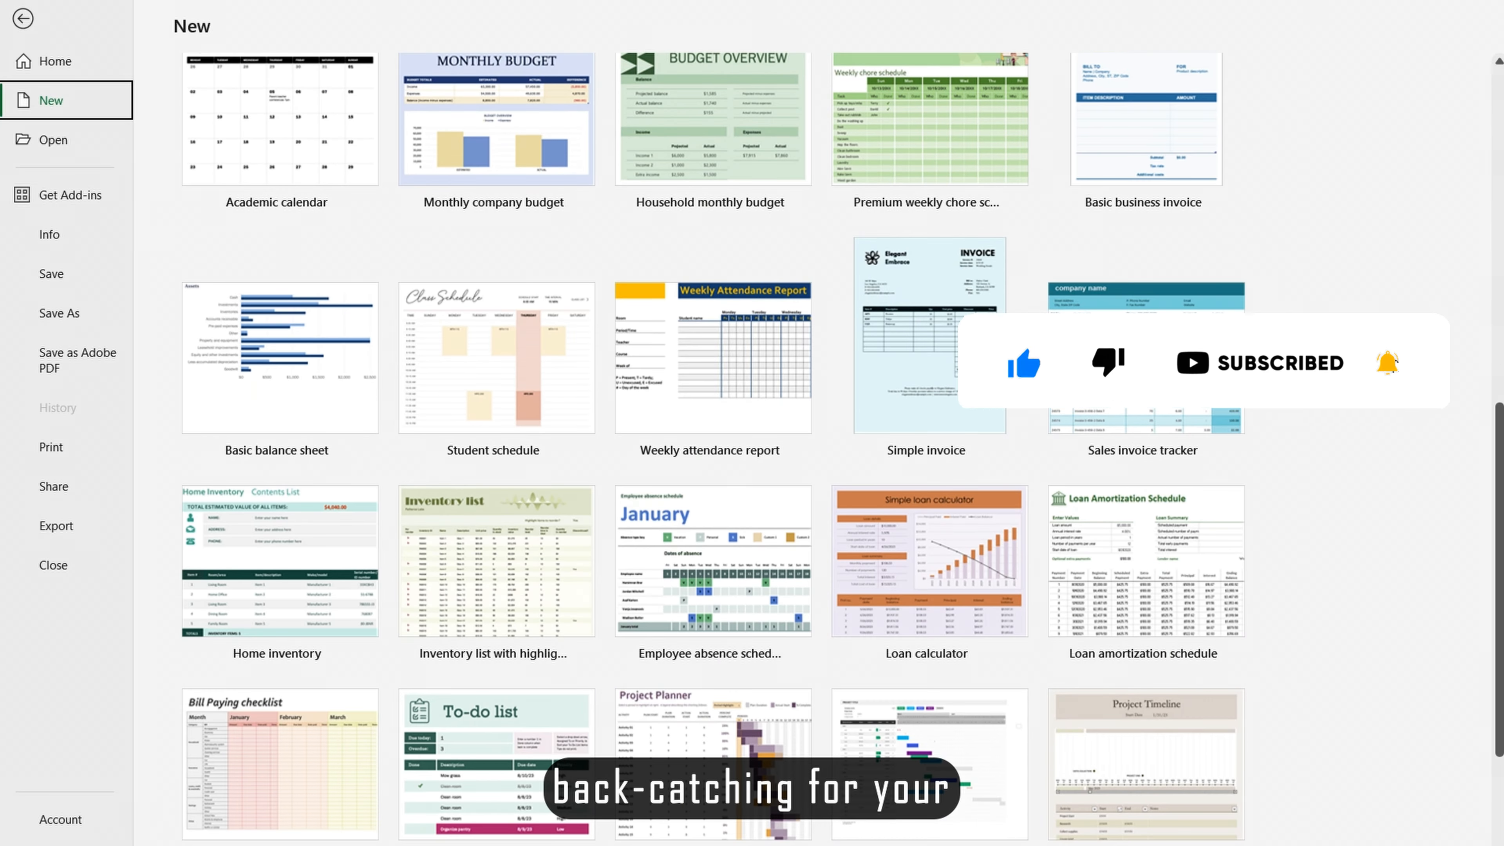
{"action": "scroll", "coordinate": [1319, 539], "scroll_direction": "up", "scroll_amount": 10}
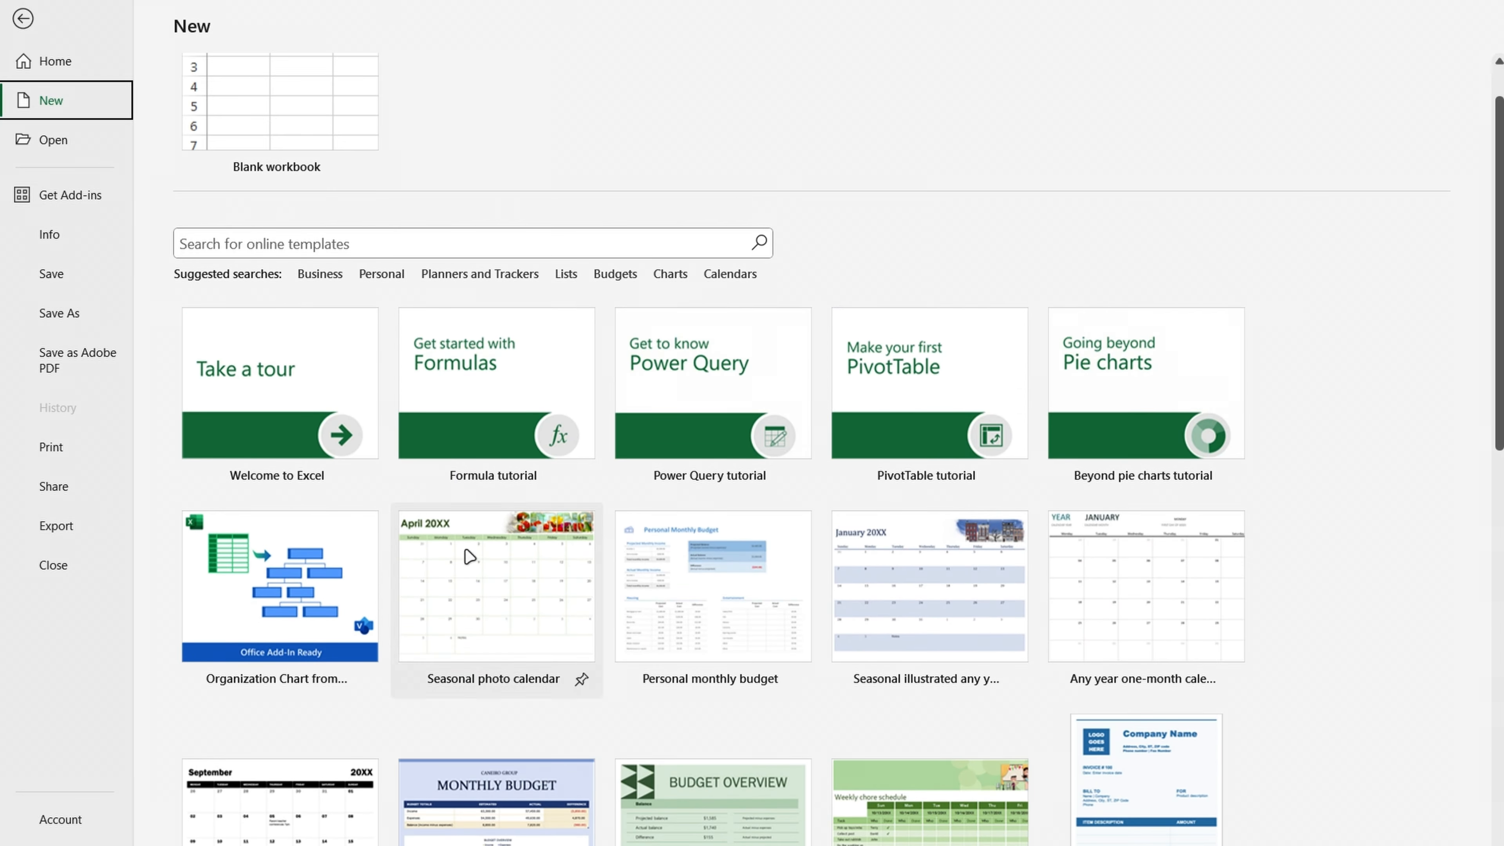
{"action": "scroll", "coordinate": [1310, 497], "scroll_direction": "down", "scroll_amount": 10}
{"action": "scroll", "coordinate": [1310, 494], "scroll_direction": "up", "scroll_amount": 10}
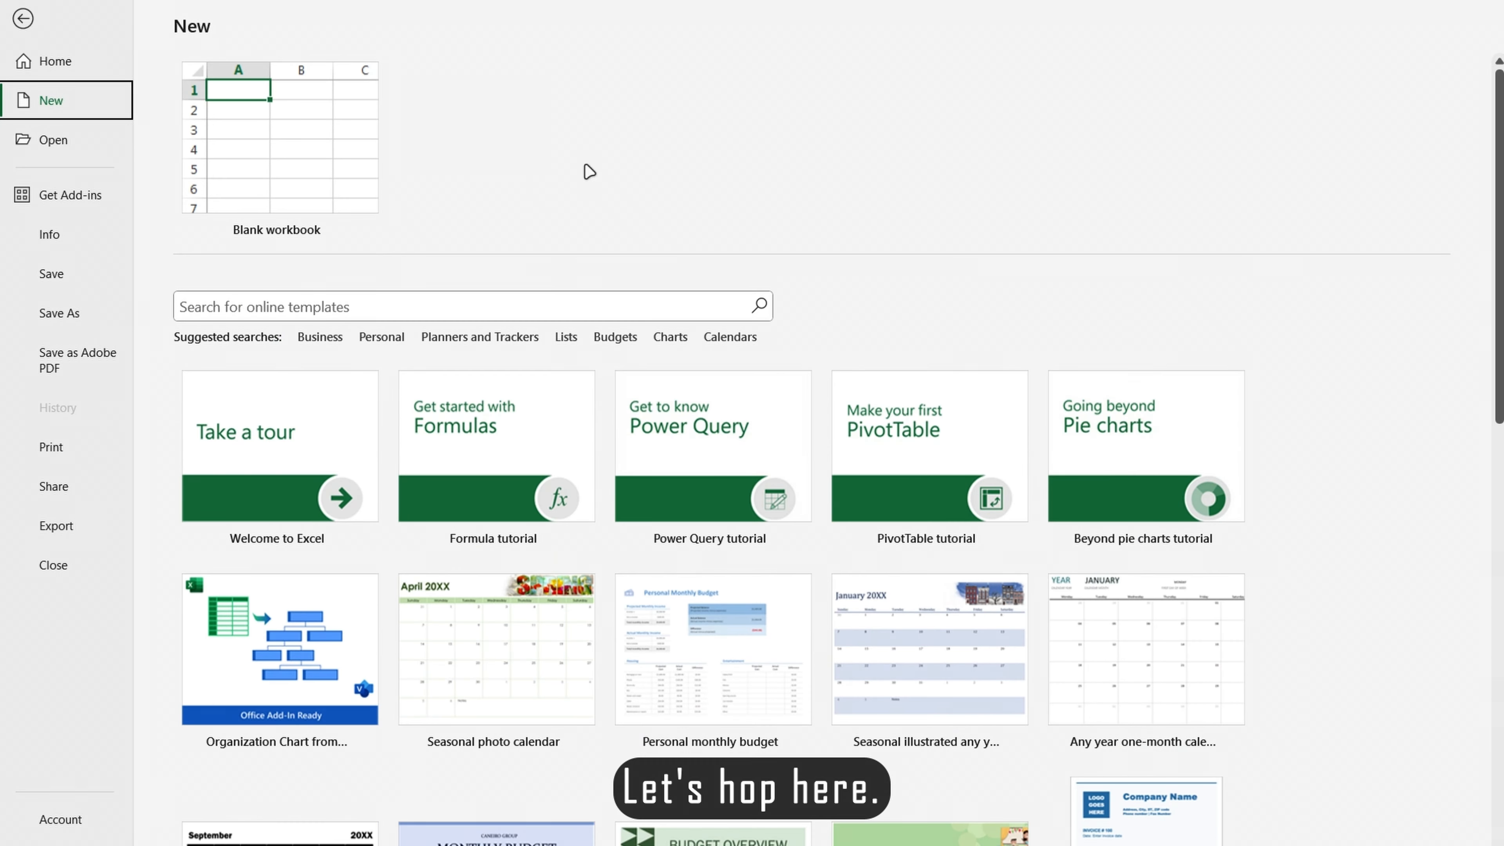
{"action": "left_click", "coordinate": [260, 122]}
Select scattered cells across the empty sheet and examine the cell reference of I12
{"action": "left_click", "coordinate": [822, 422]}
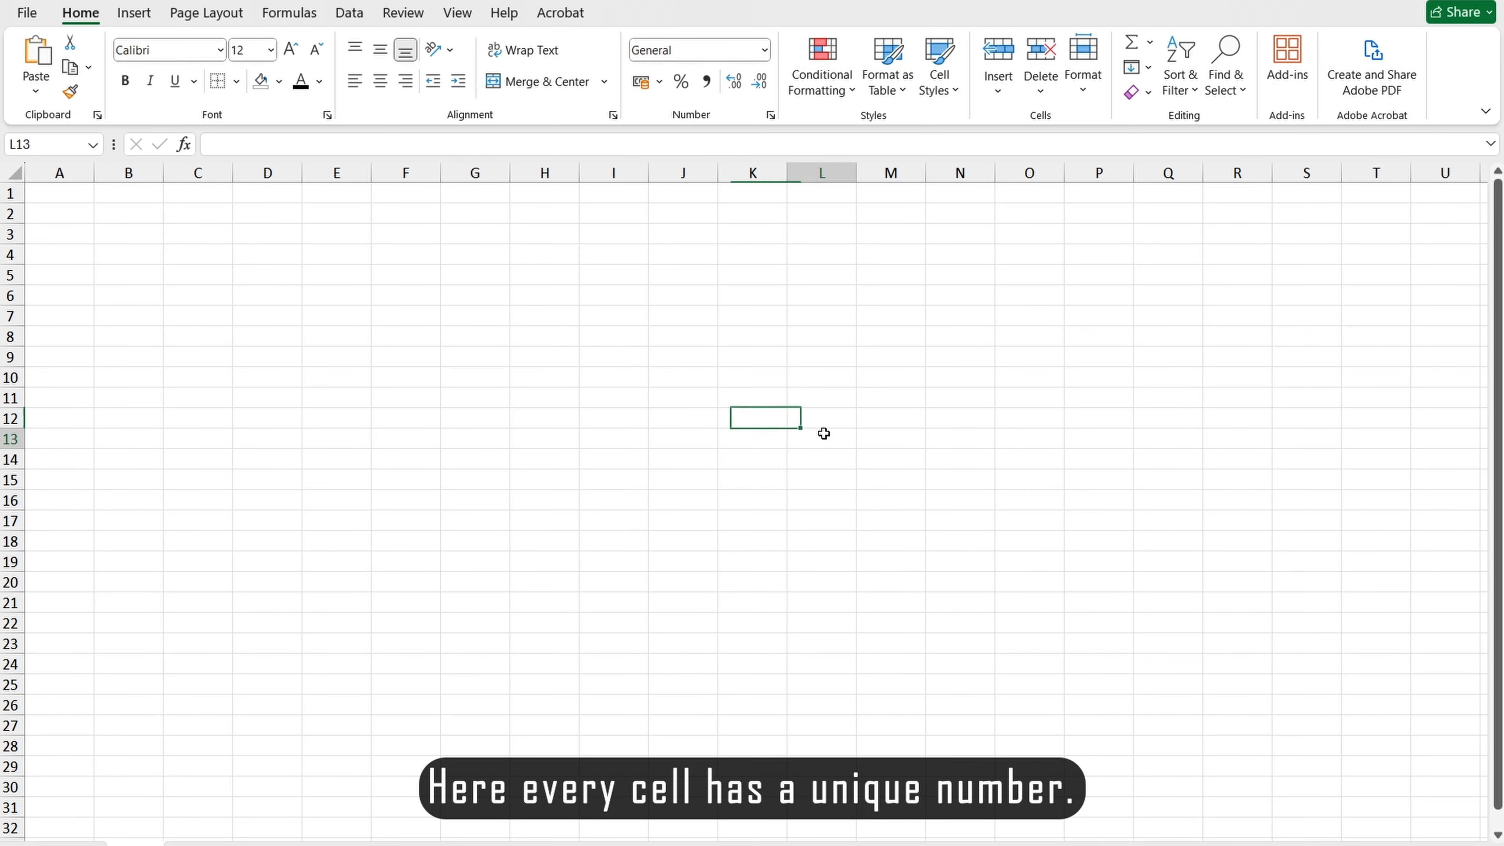
{"action": "left_click", "coordinate": [1147, 319]}
{"action": "left_click", "coordinate": [1090, 479]}
{"action": "left_click", "coordinate": [524, 494]}
{"action": "left_click", "coordinate": [606, 415]}
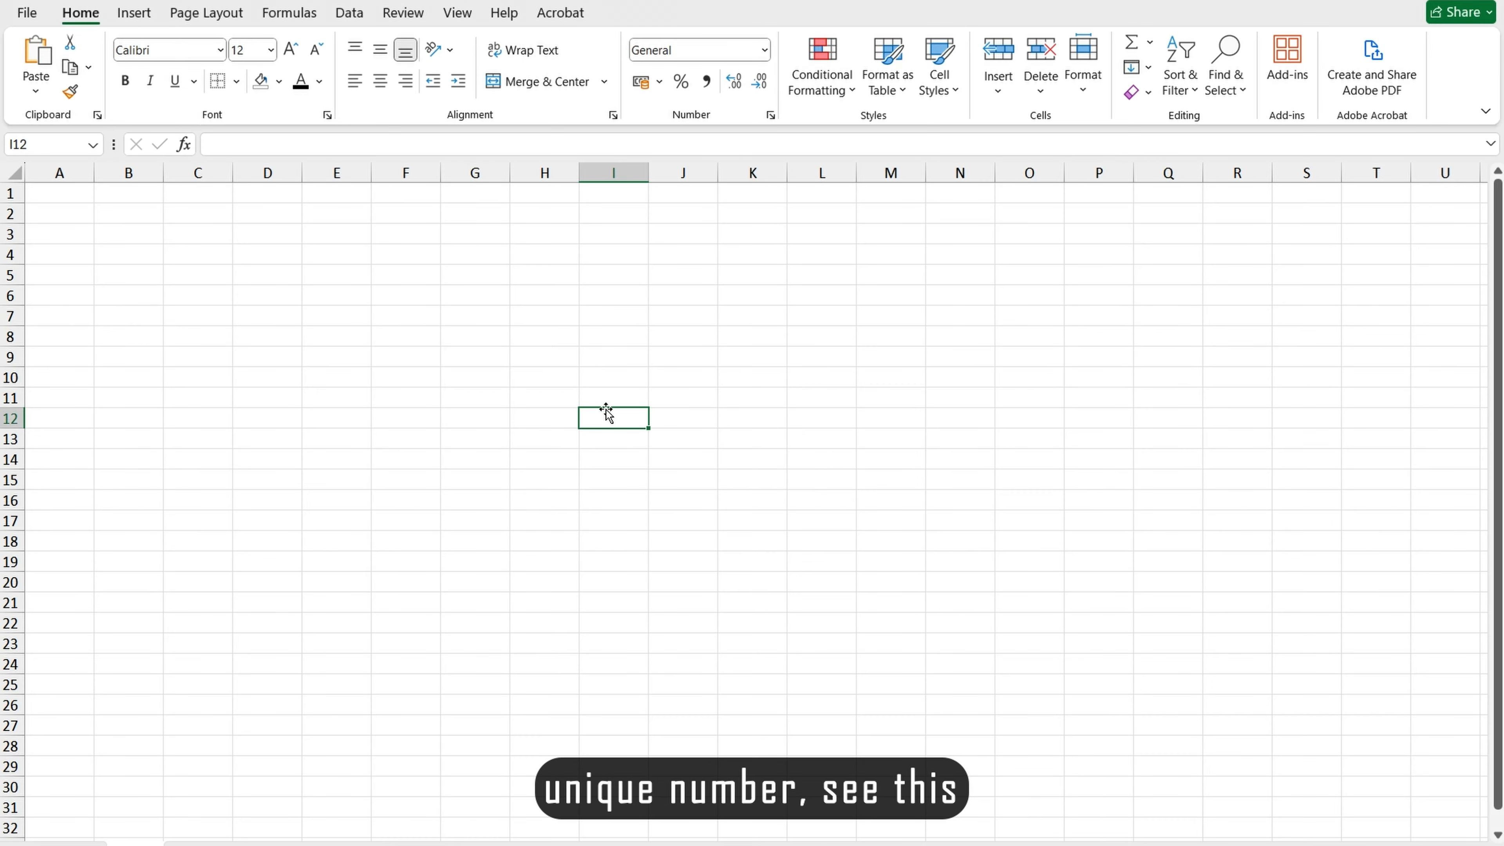
{"action": "left_click", "coordinate": [32, 145]}
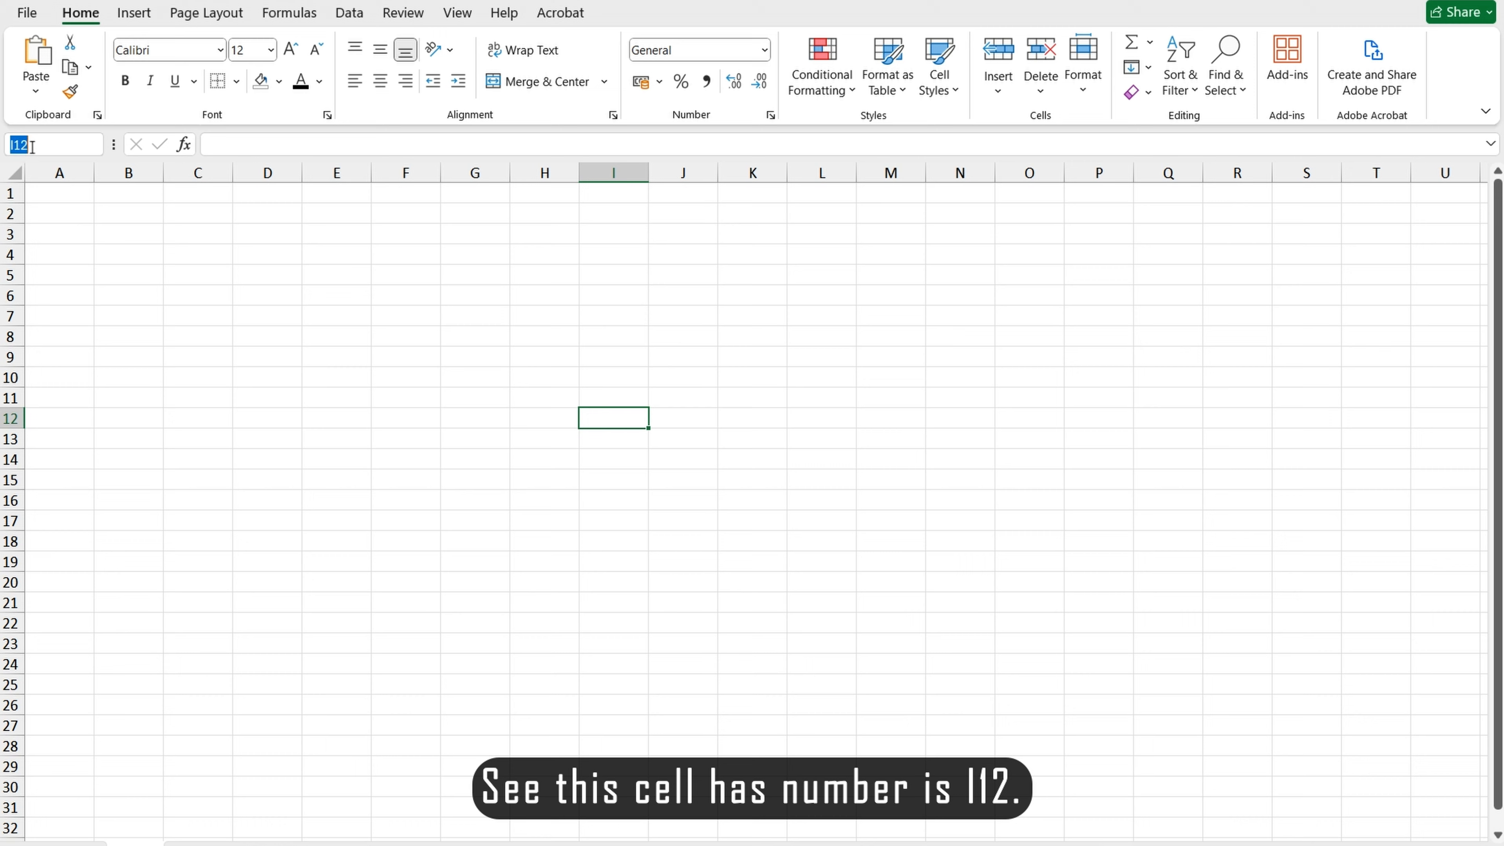
Select cells E11, H15, H12, L17, S9, I10 and G15 in turn to examine how column letters and row numbers form references
{"action": "left_click", "coordinate": [313, 400]}
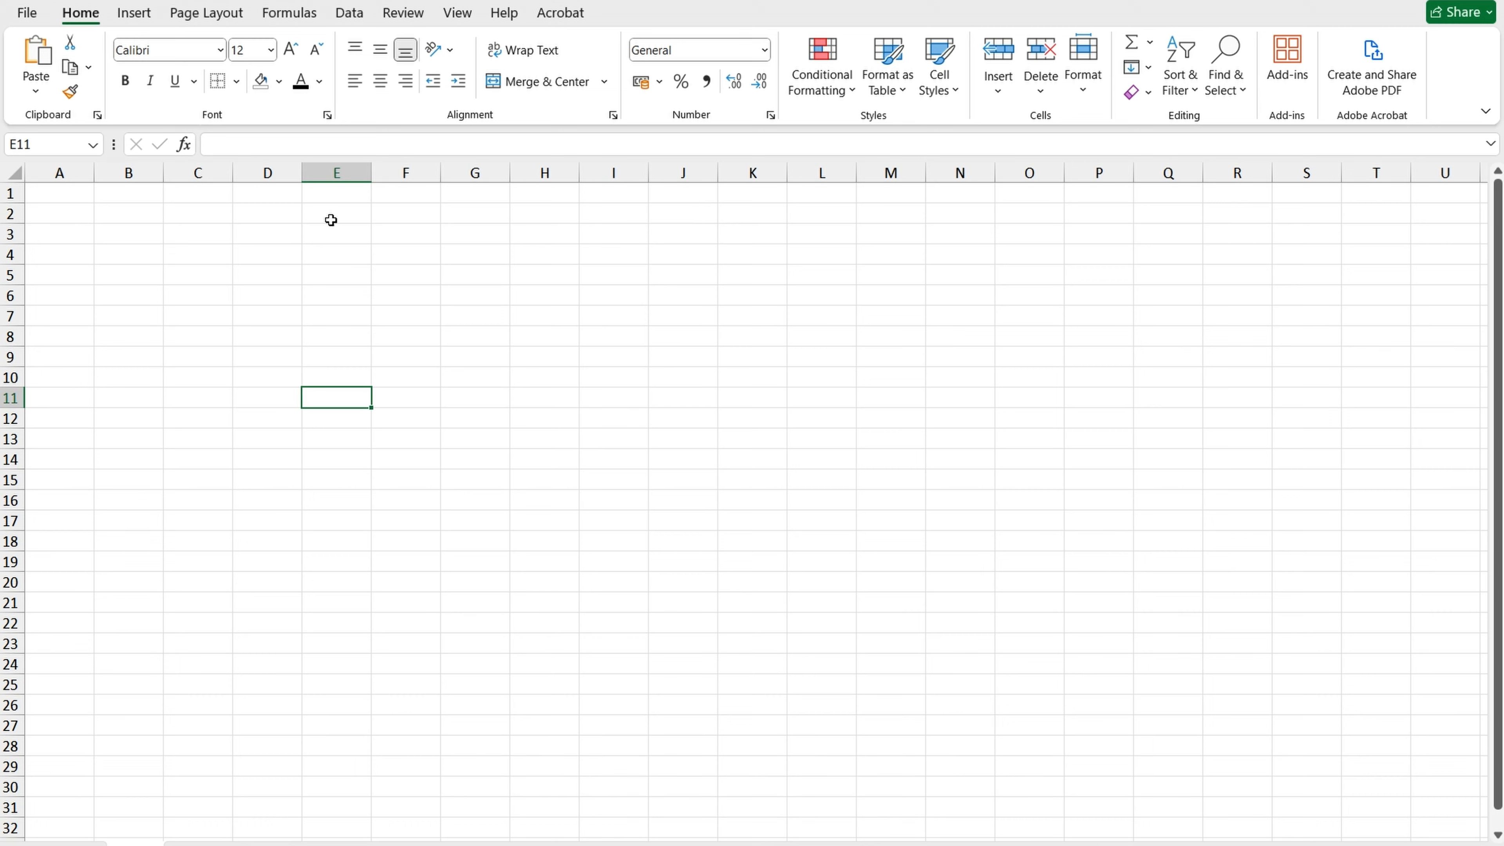
{"action": "left_click", "coordinate": [566, 484]}
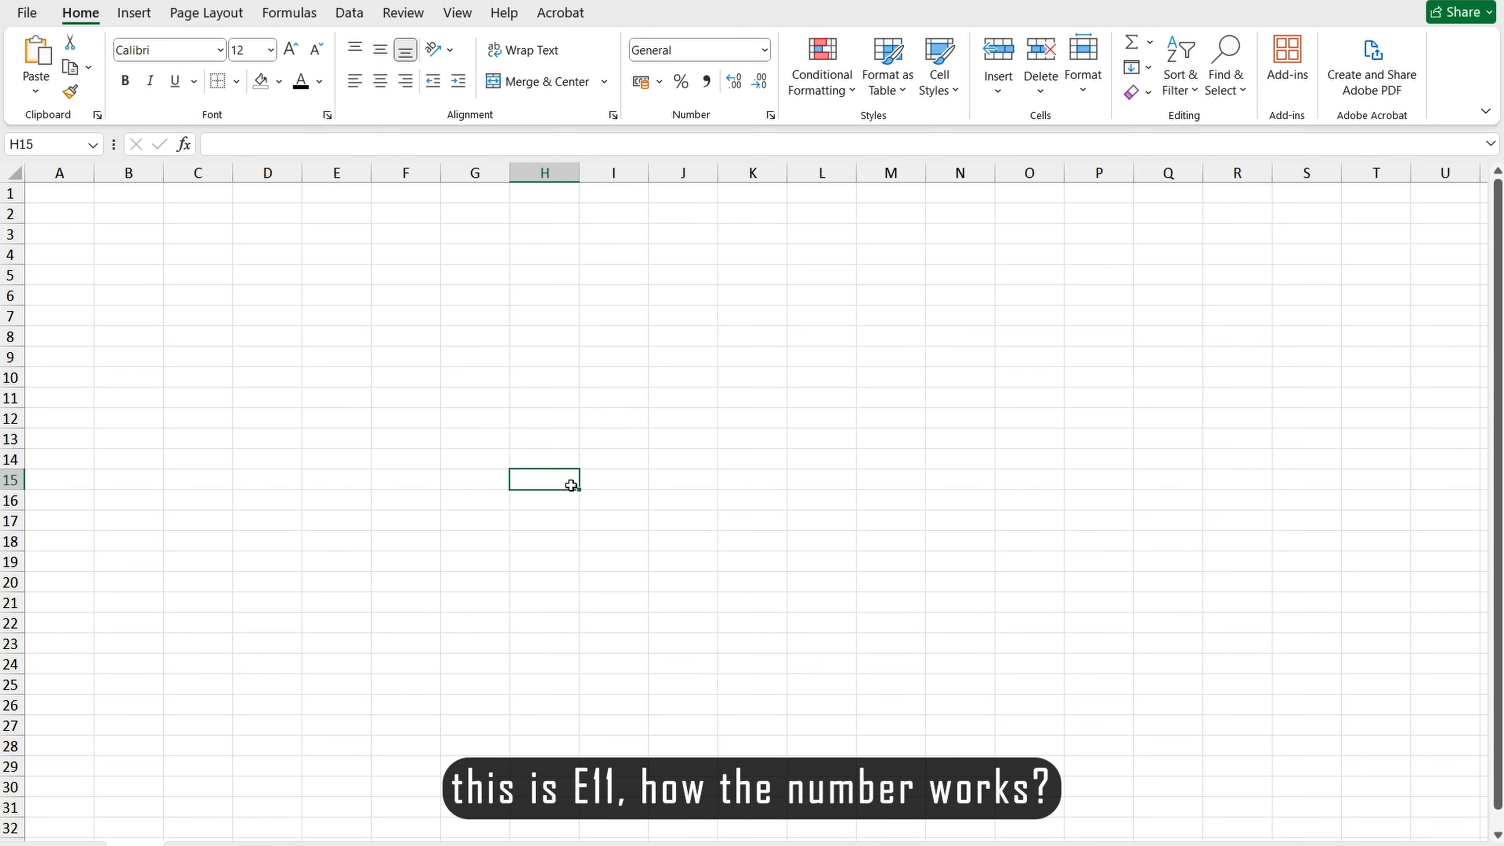
{"action": "left_click", "coordinate": [559, 420]}
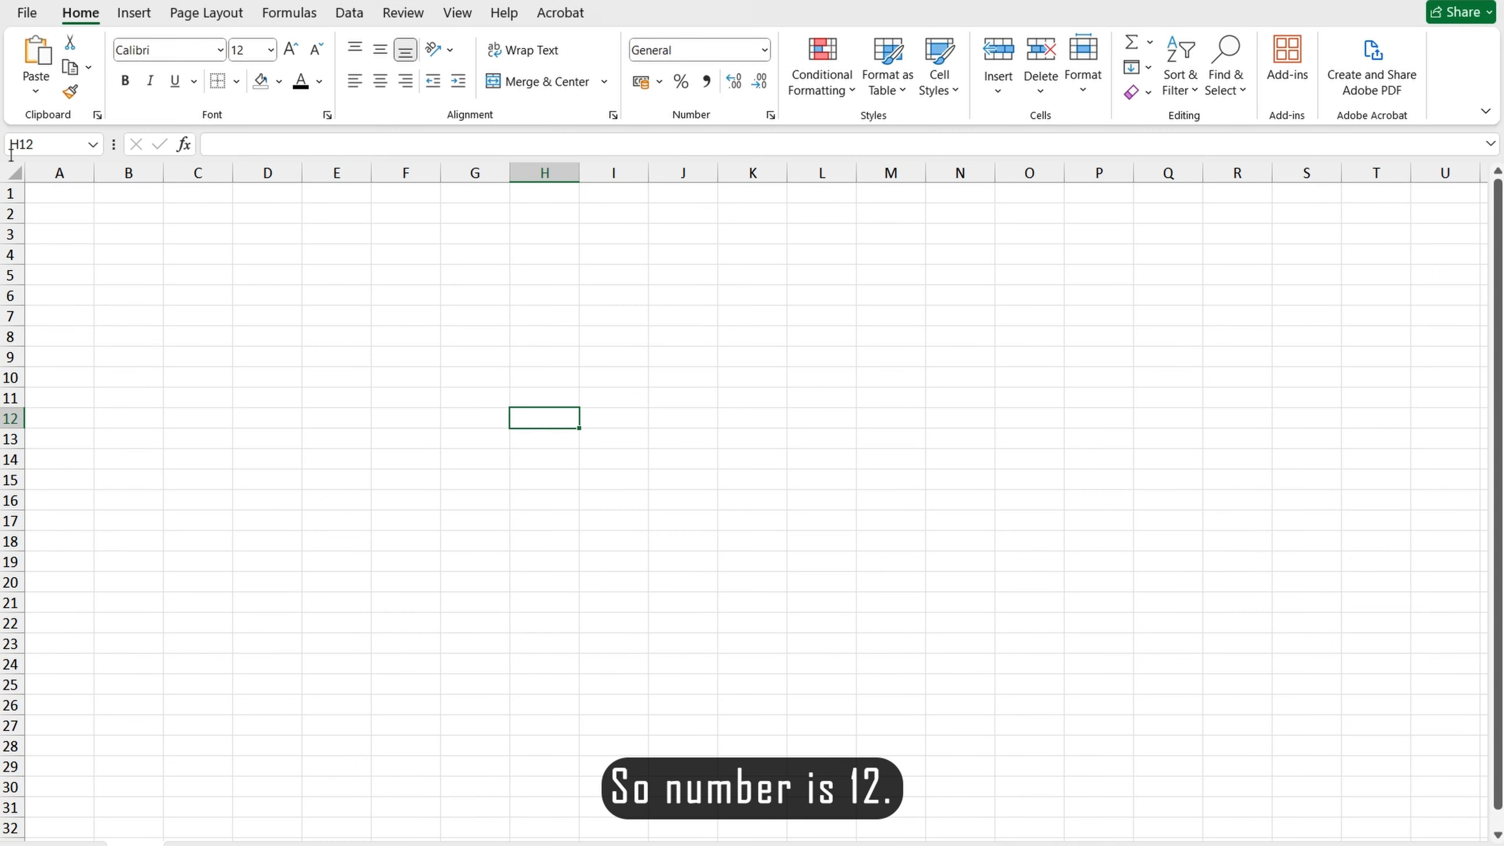
{"action": "left_click", "coordinate": [841, 520]}
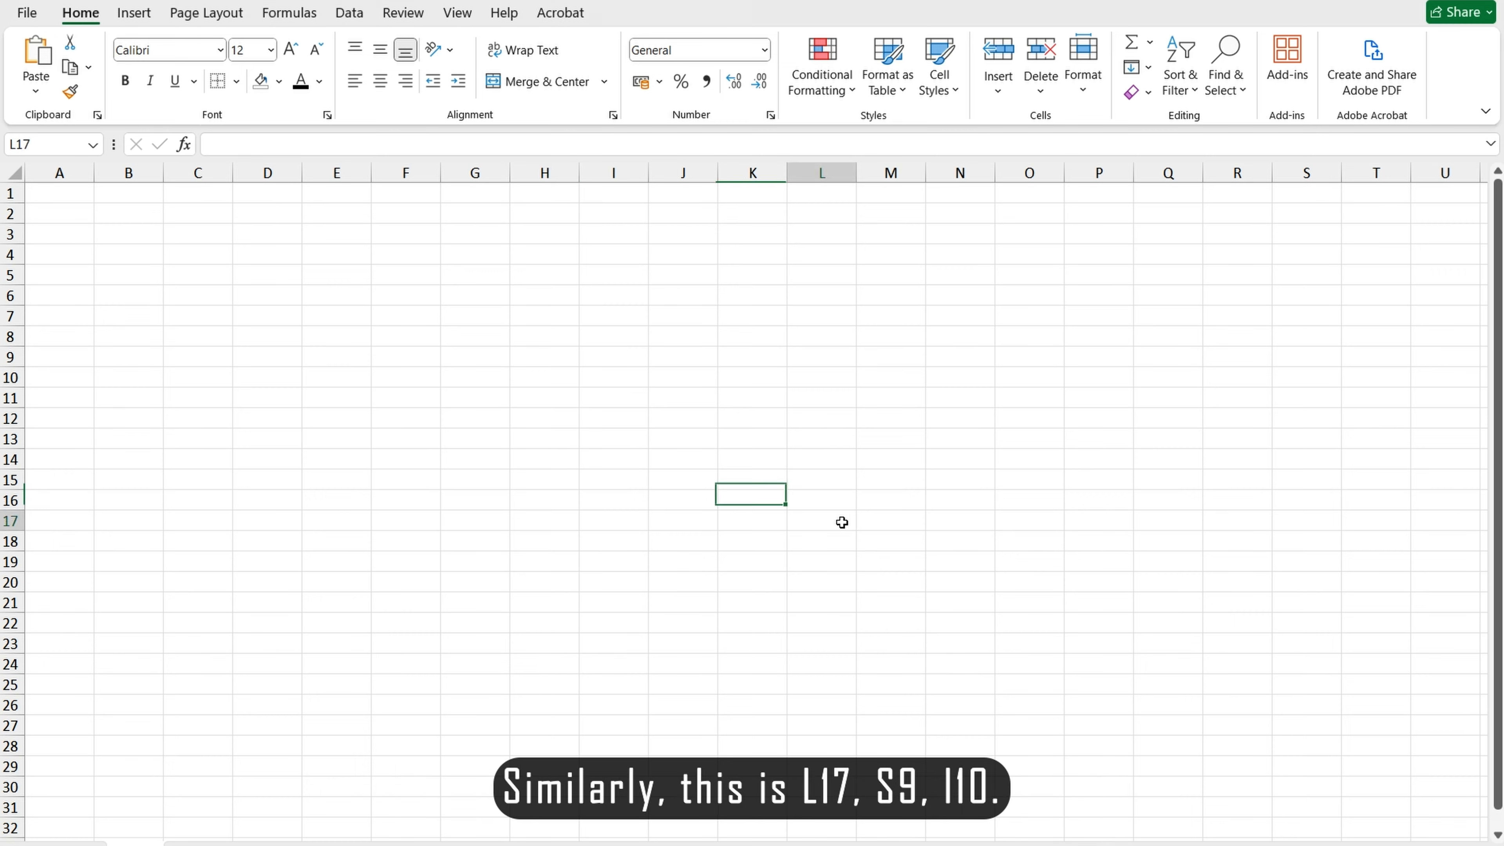
{"action": "left_click", "coordinate": [1282, 352]}
{"action": "left_click", "coordinate": [587, 380]}
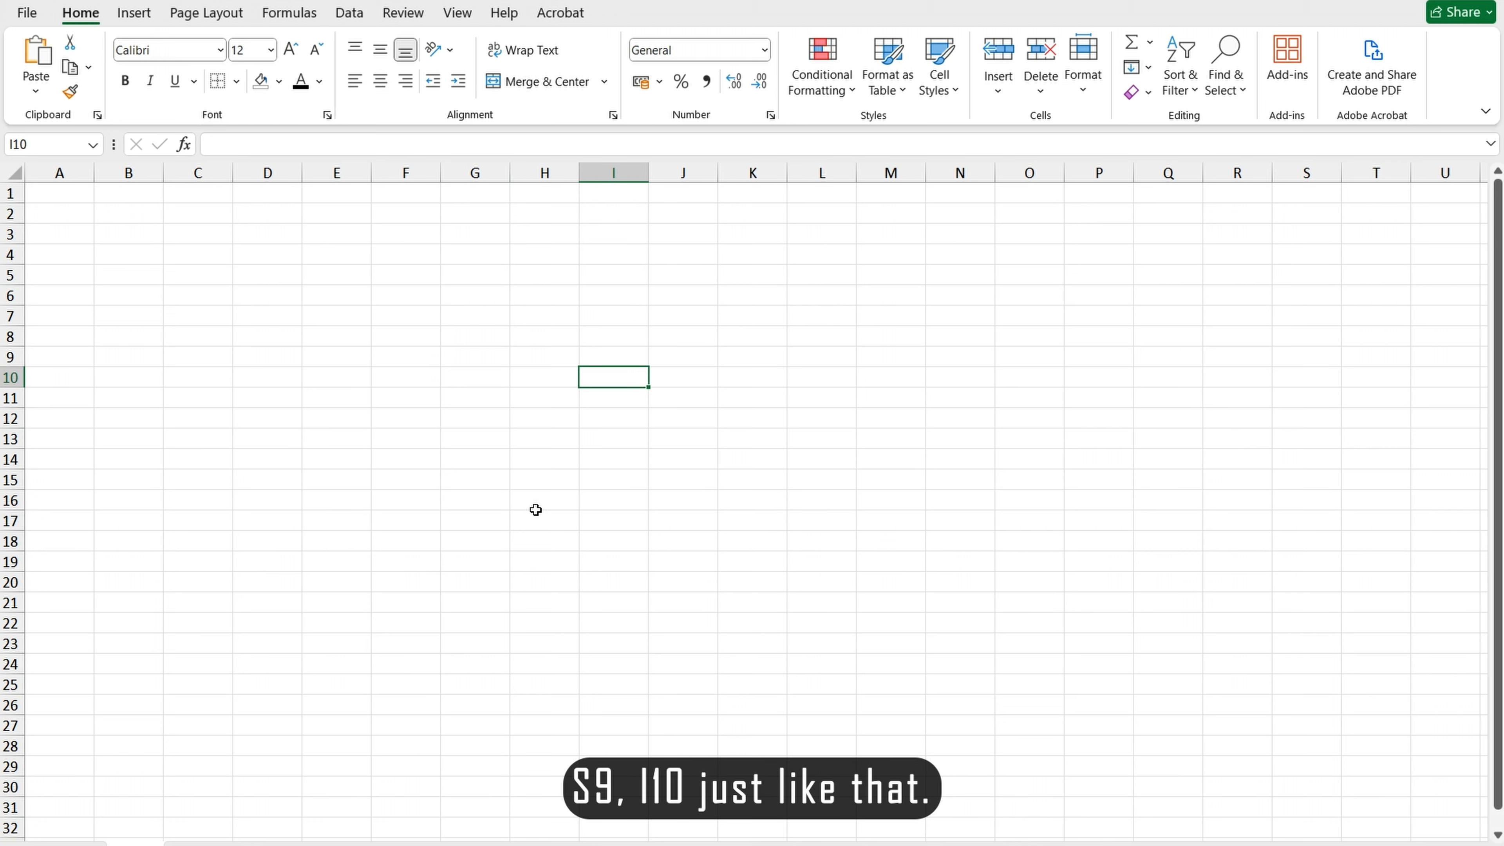
{"action": "left_click", "coordinate": [507, 478]}
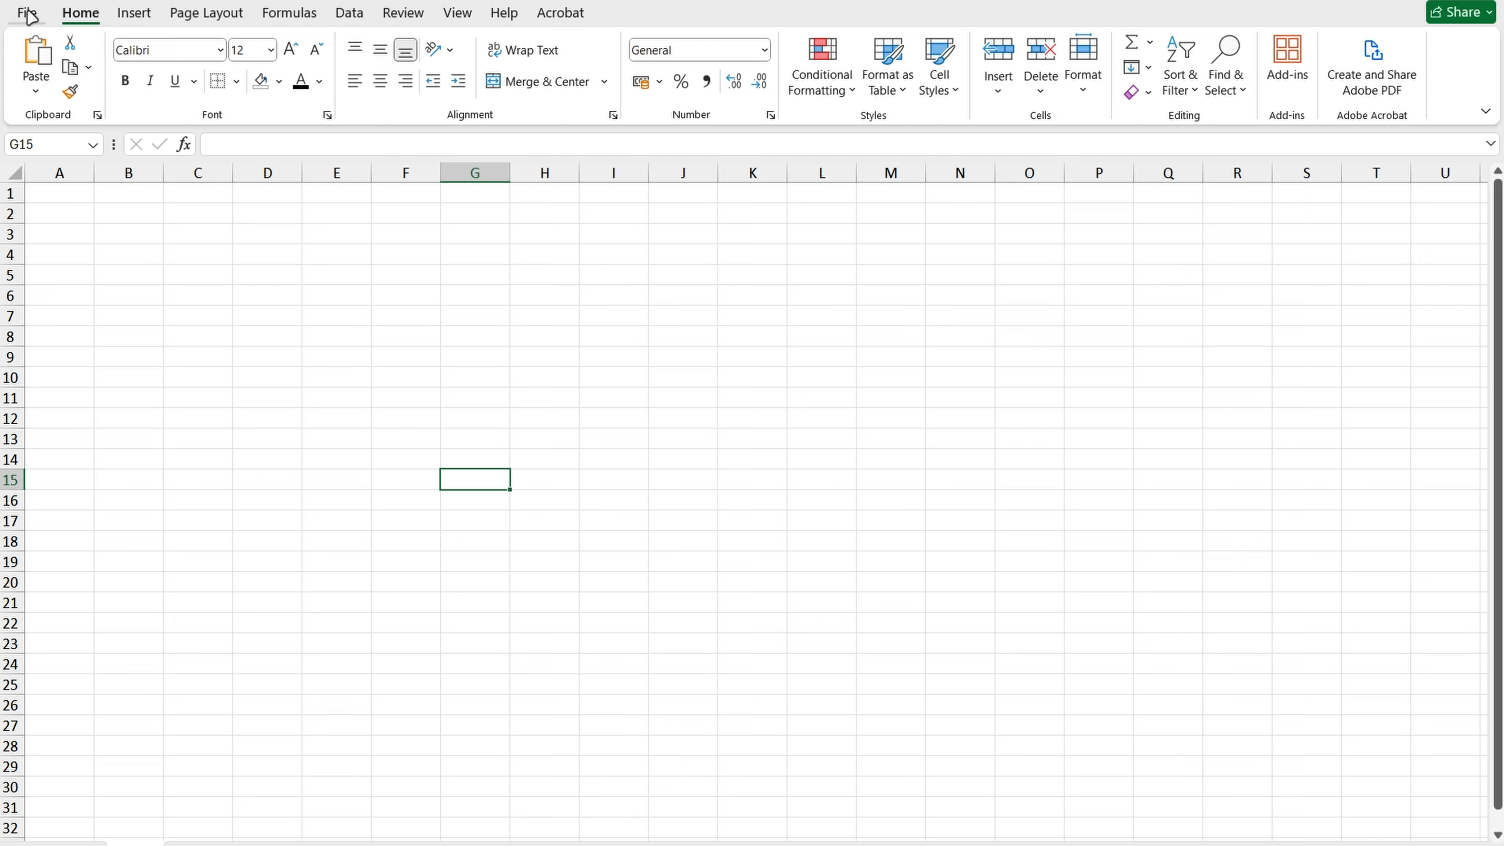
Set the ribbon display option to Always show Ribbon
{"action": "left_click", "coordinate": [1492, 112]}
{"action": "left_click", "coordinate": [1492, 111]}
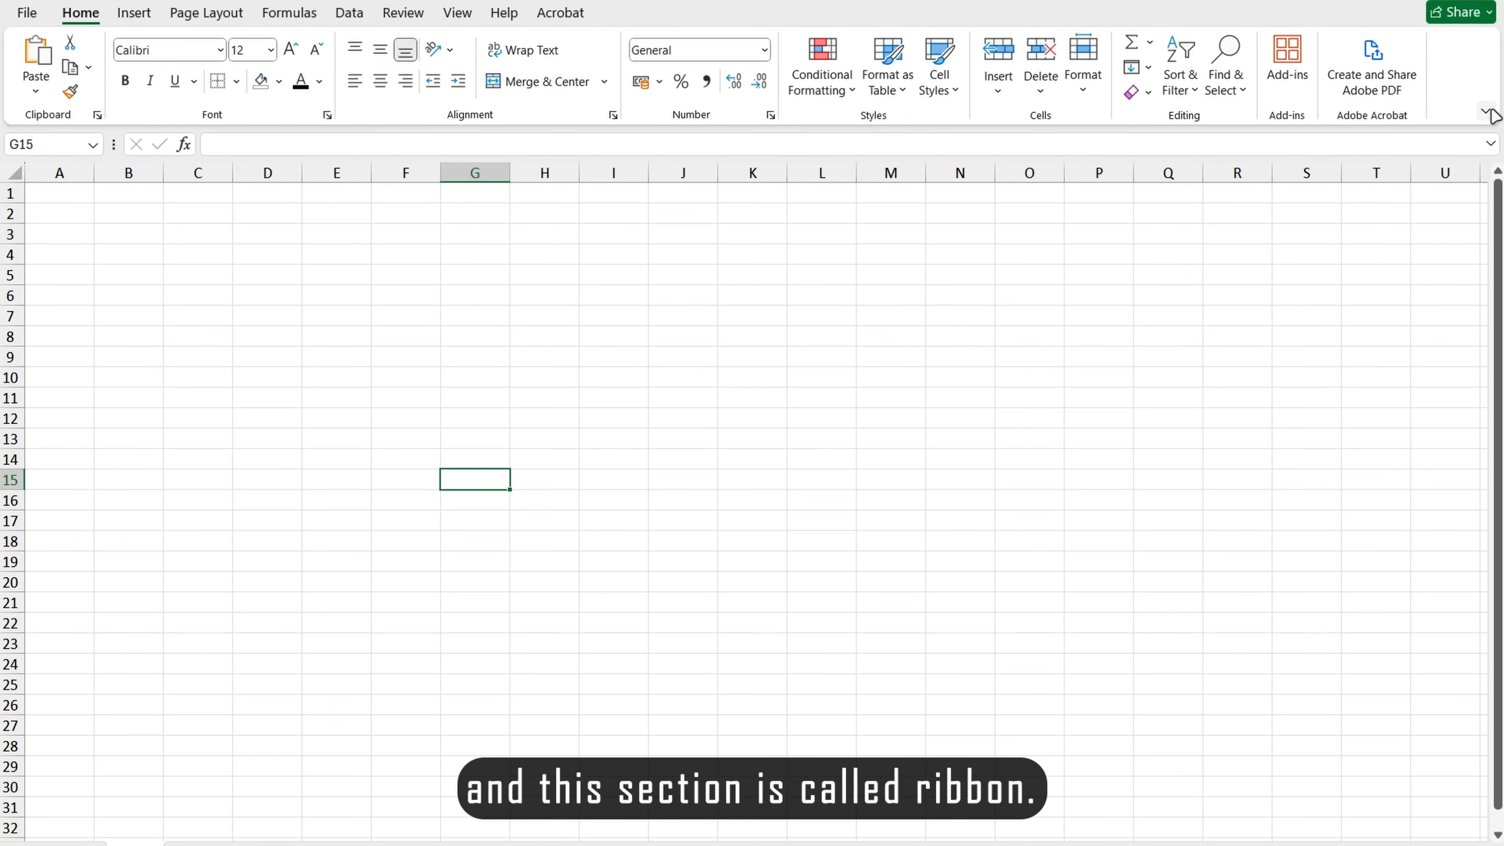
{"action": "left_click", "coordinate": [1491, 110]}
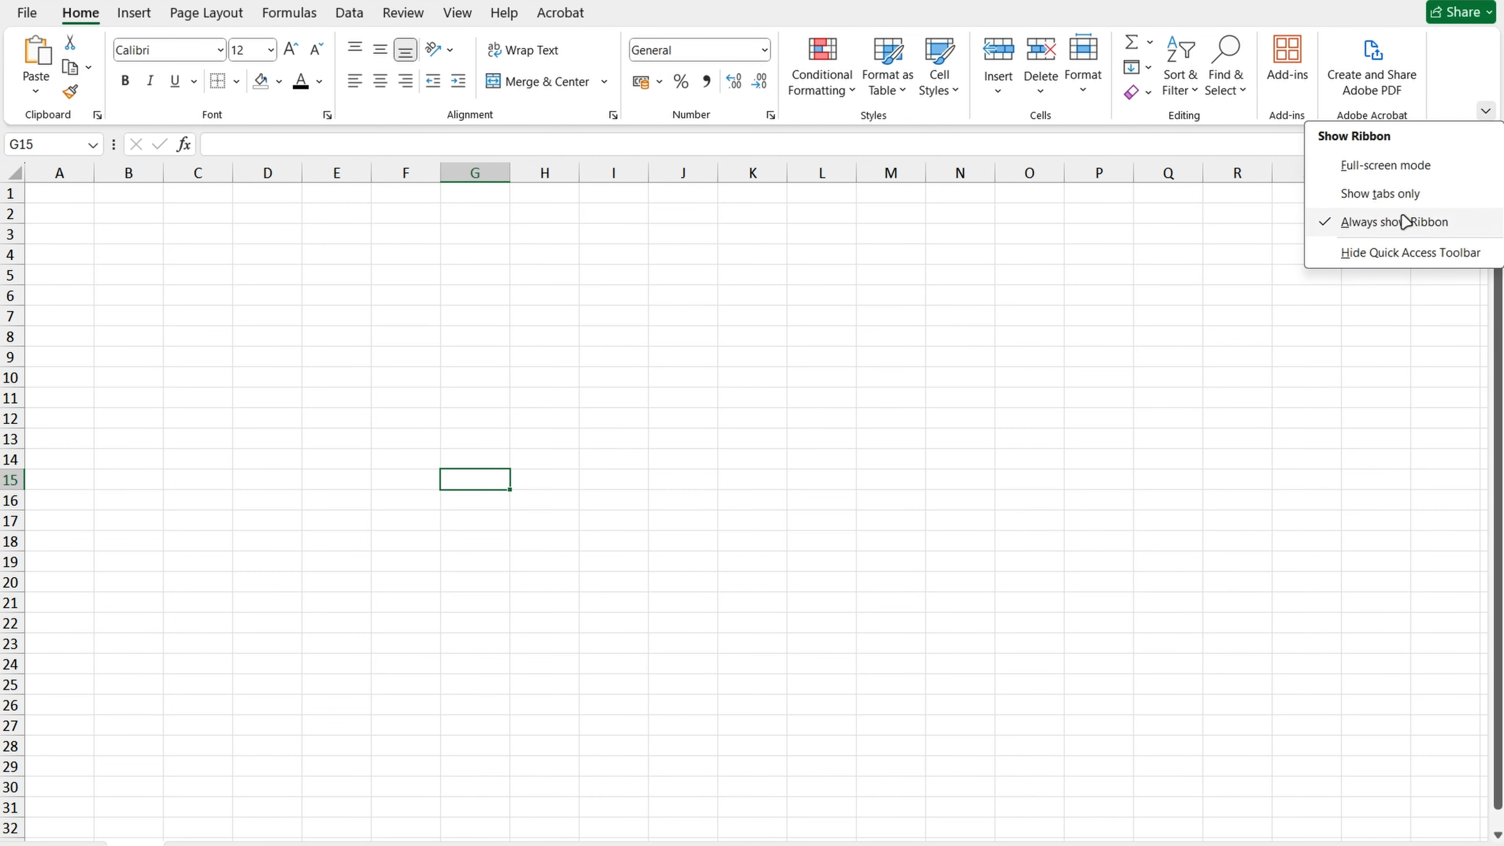
{"action": "left_click", "coordinate": [1394, 225]}
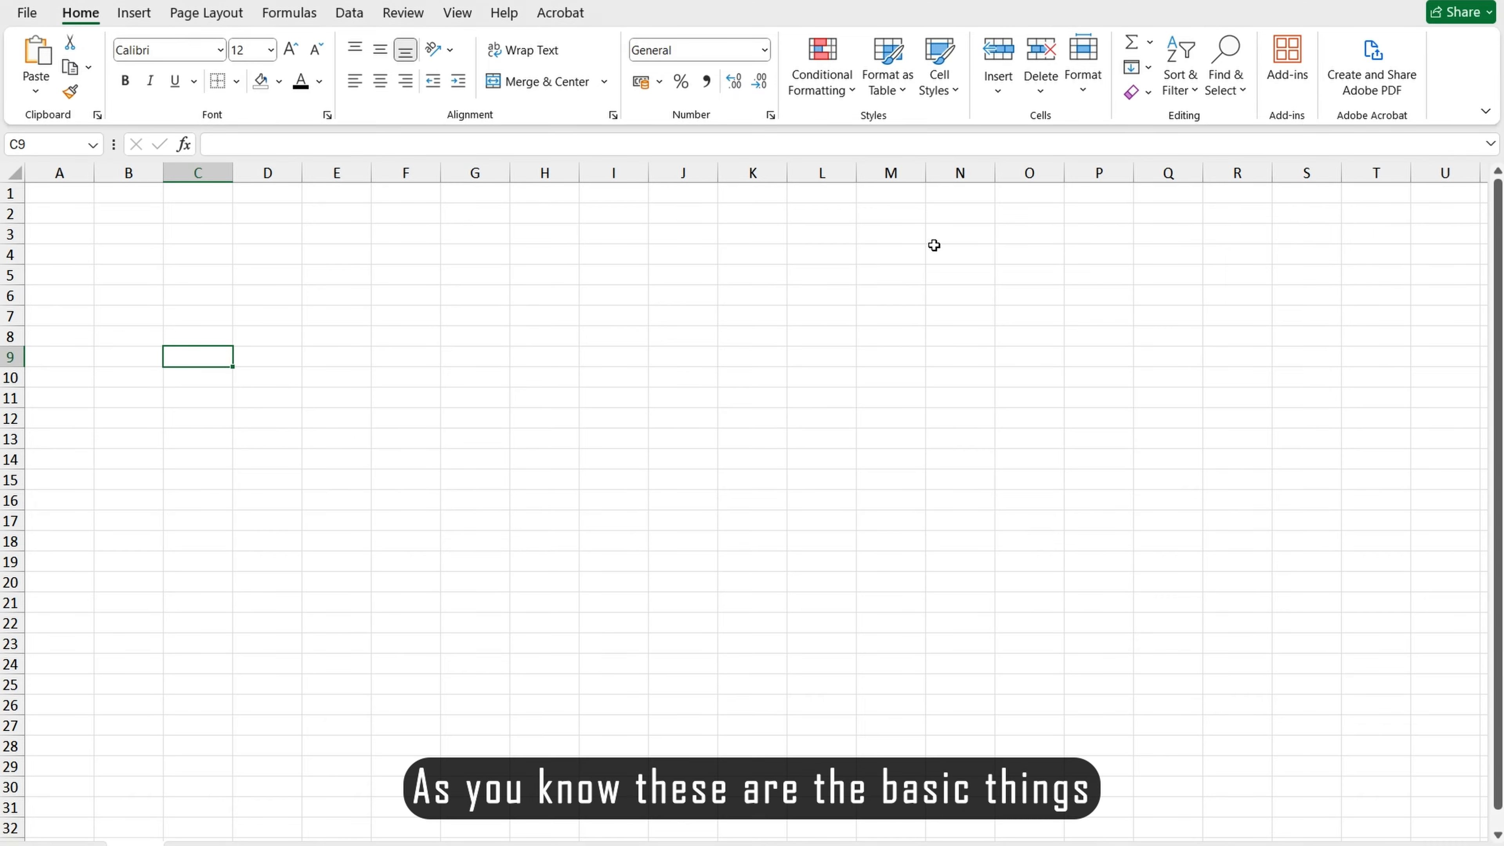
Review the command sets for Insert, Page Layout, Formulas, Data, Review, View and Help
{"action": "left_click", "coordinate": [134, 13]}
{"action": "left_click", "coordinate": [193, 14]}
{"action": "left_click", "coordinate": [290, 17]}
{"action": "left_click", "coordinate": [349, 13]}
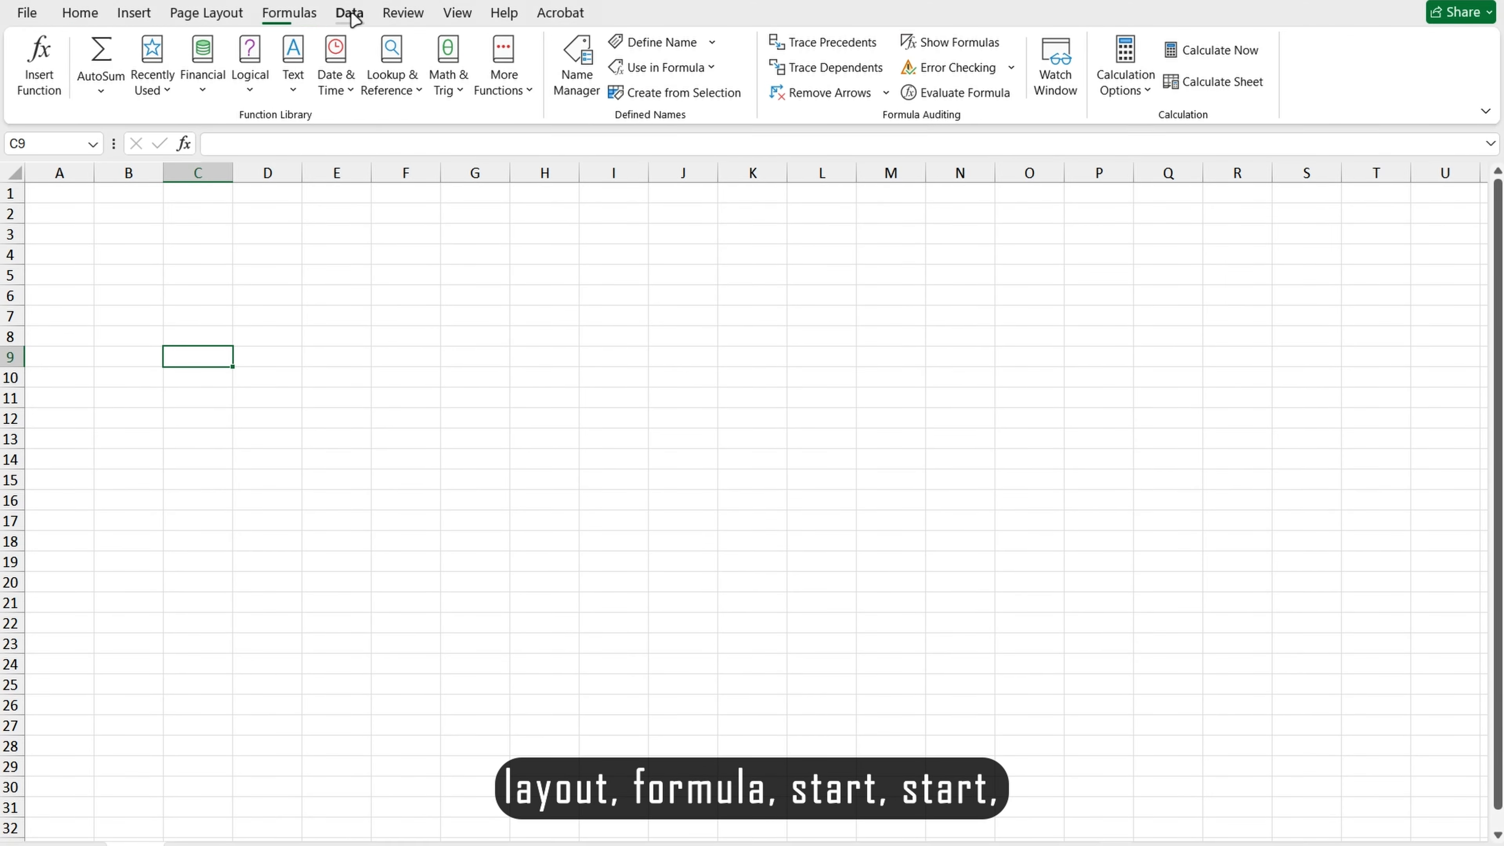
{"action": "left_click", "coordinate": [403, 13]}
{"action": "left_click", "coordinate": [457, 14]}
{"action": "left_click", "coordinate": [504, 14]}
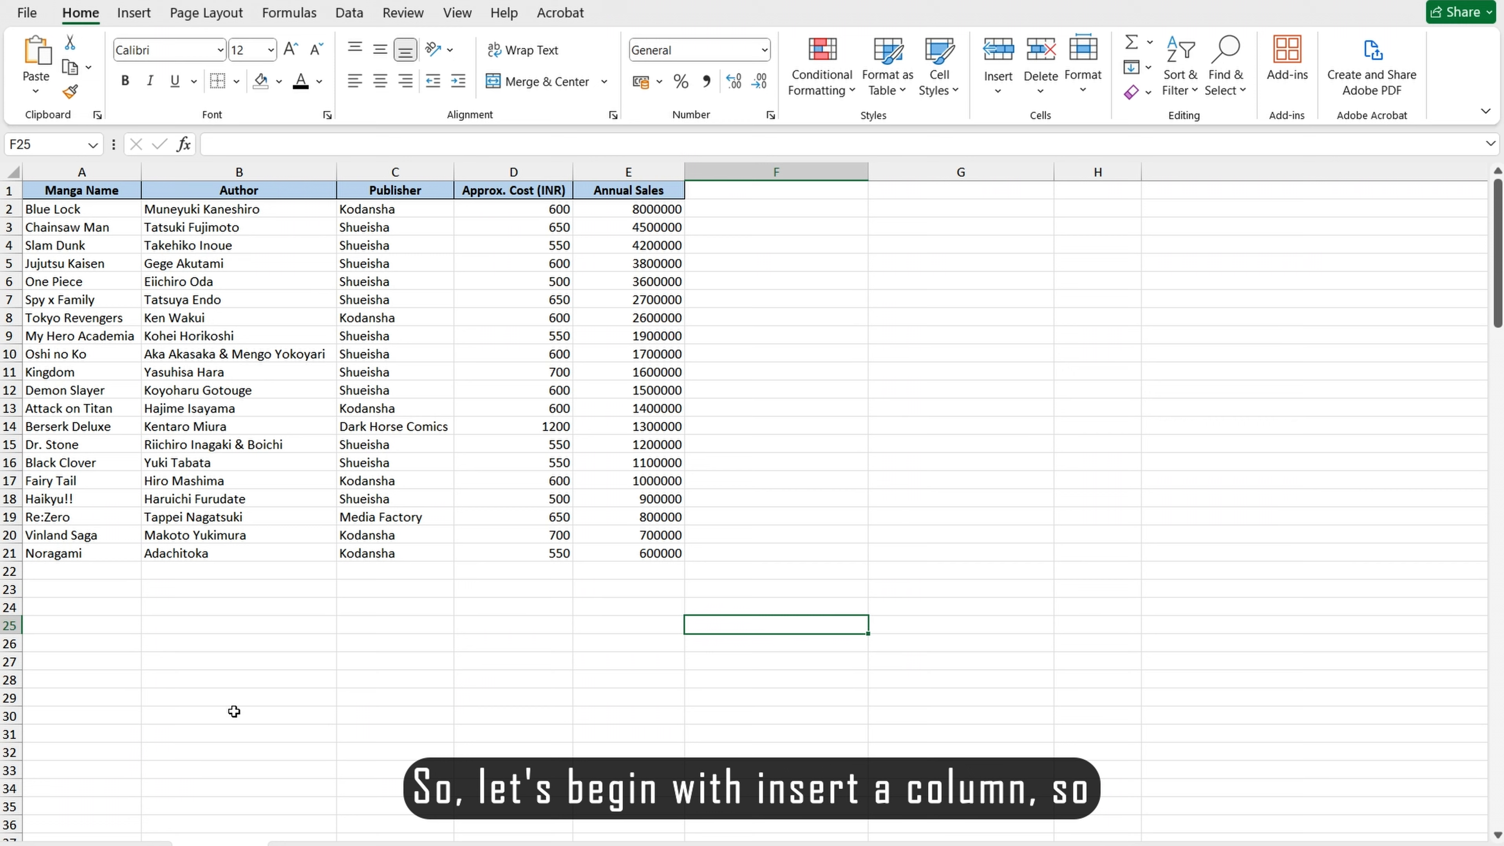
Enlarge the manga data on the sheet so the whole table from header row to Noragami is readable
{"action": "left_click", "coordinate": [726, 717]}
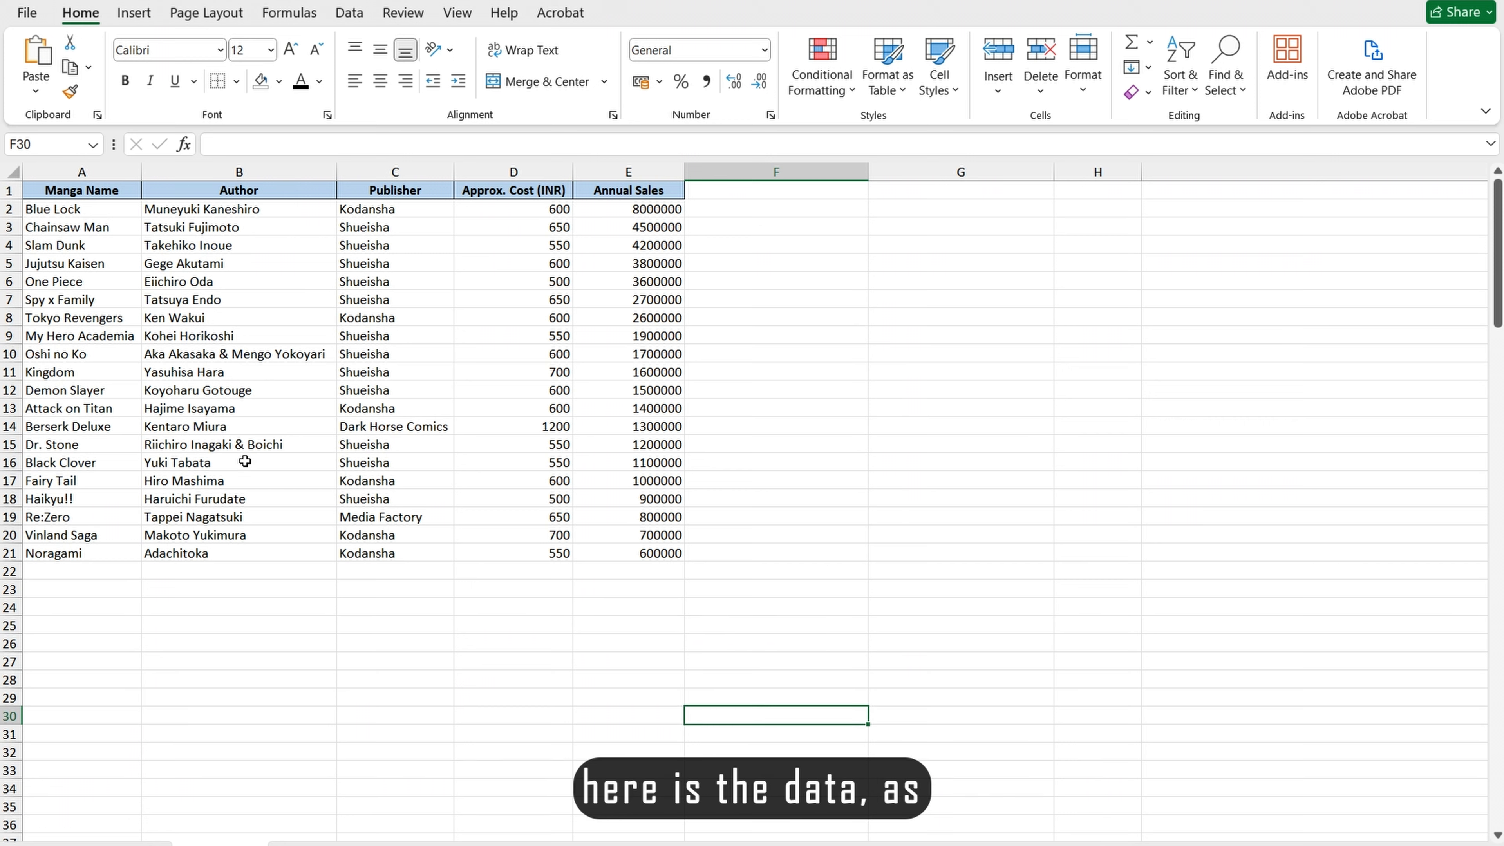
{"action": "scroll", "coordinate": [744, 502], "scroll_direction": "up", "scroll_amount": 2, "text": "ctrl"}
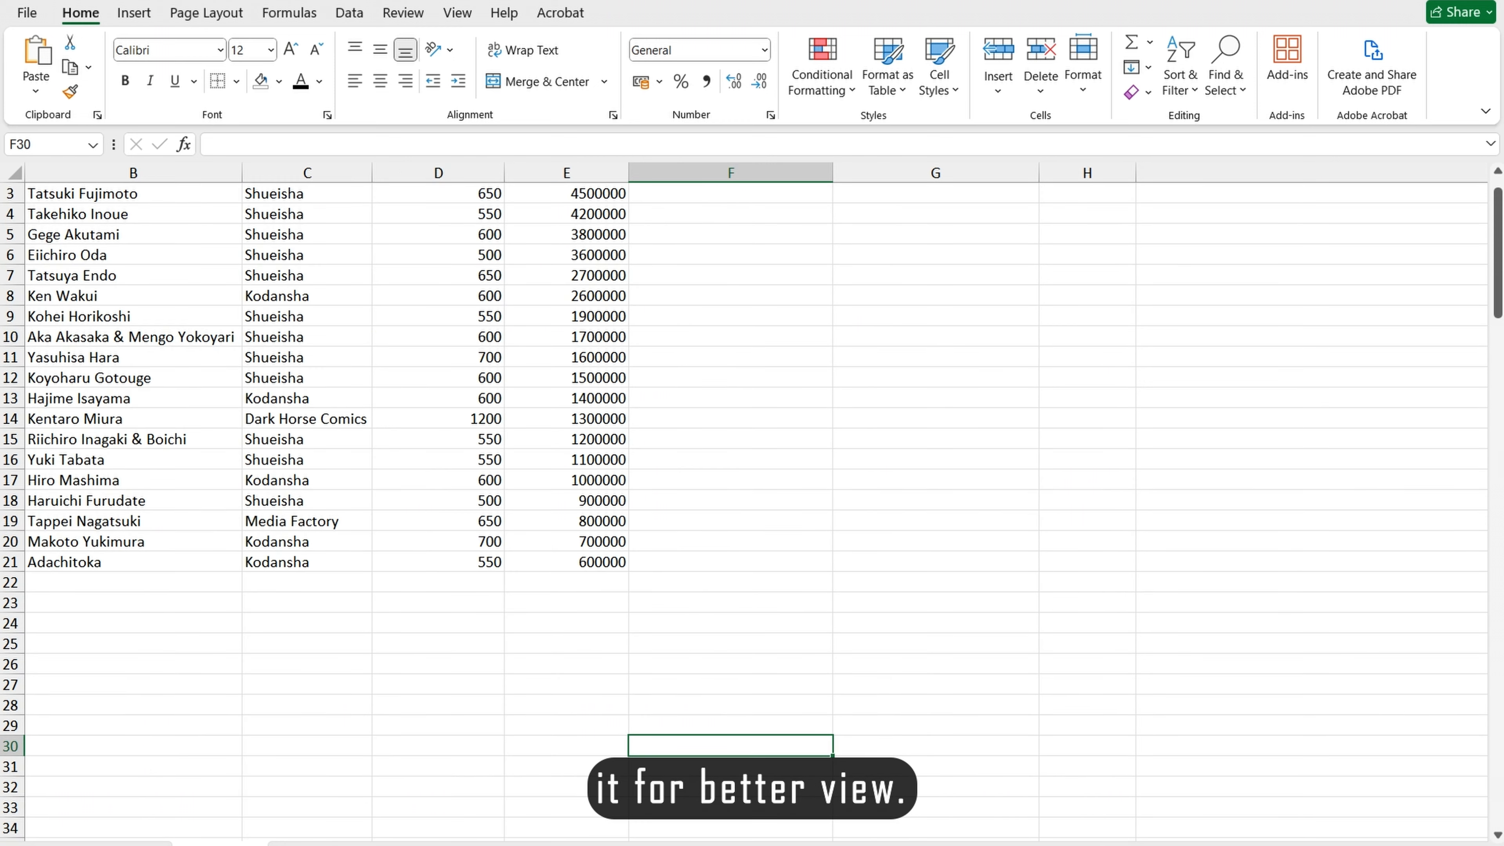
{"action": "scroll", "coordinate": [849, 488], "scroll_direction": "left", "scroll_amount": 2}
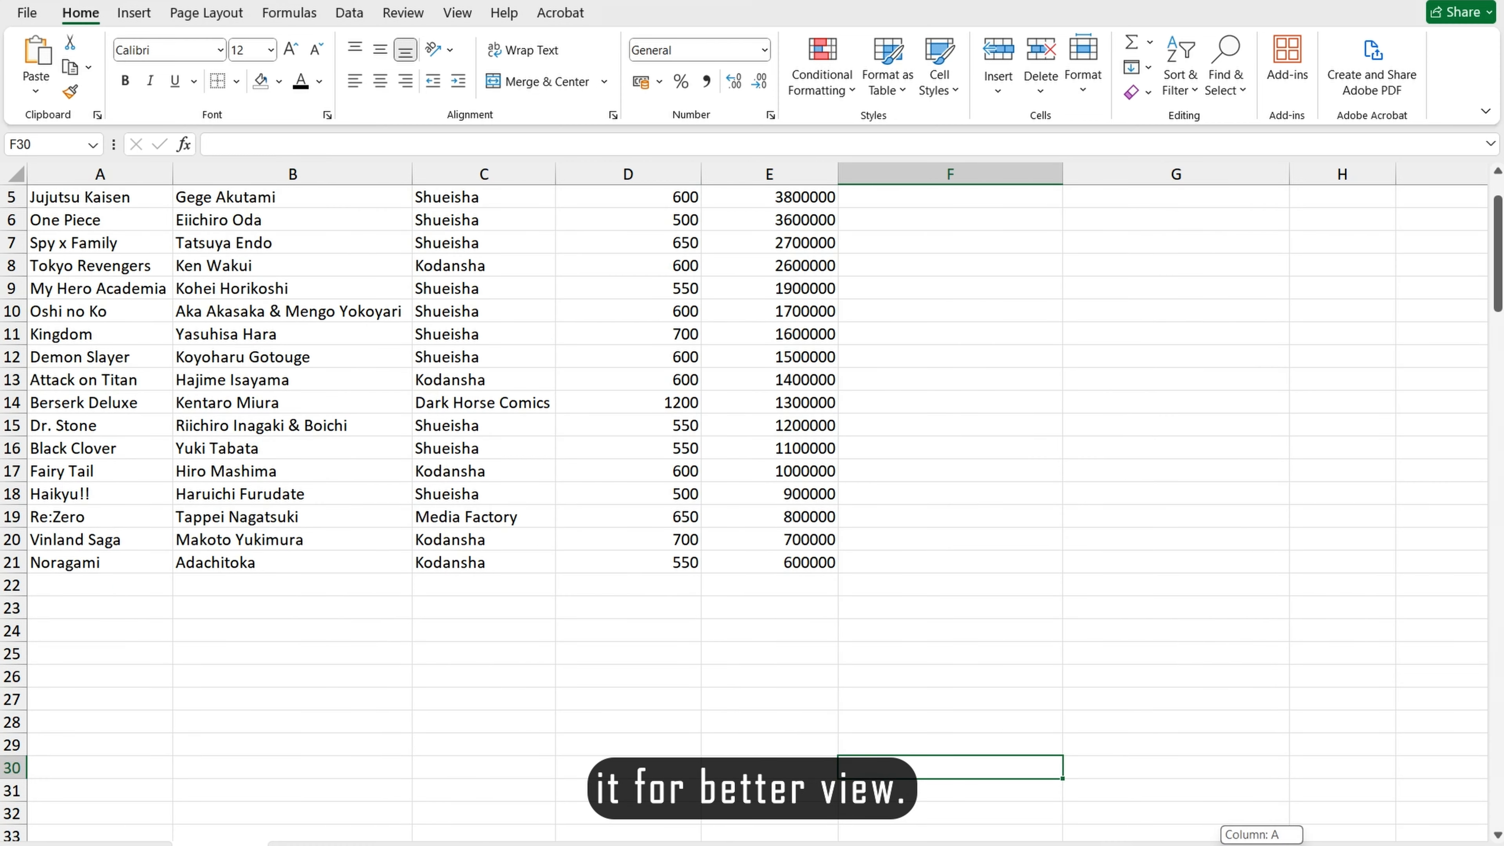
{"action": "scroll", "coordinate": [849, 488], "scroll_direction": "up", "scroll_amount": 2}
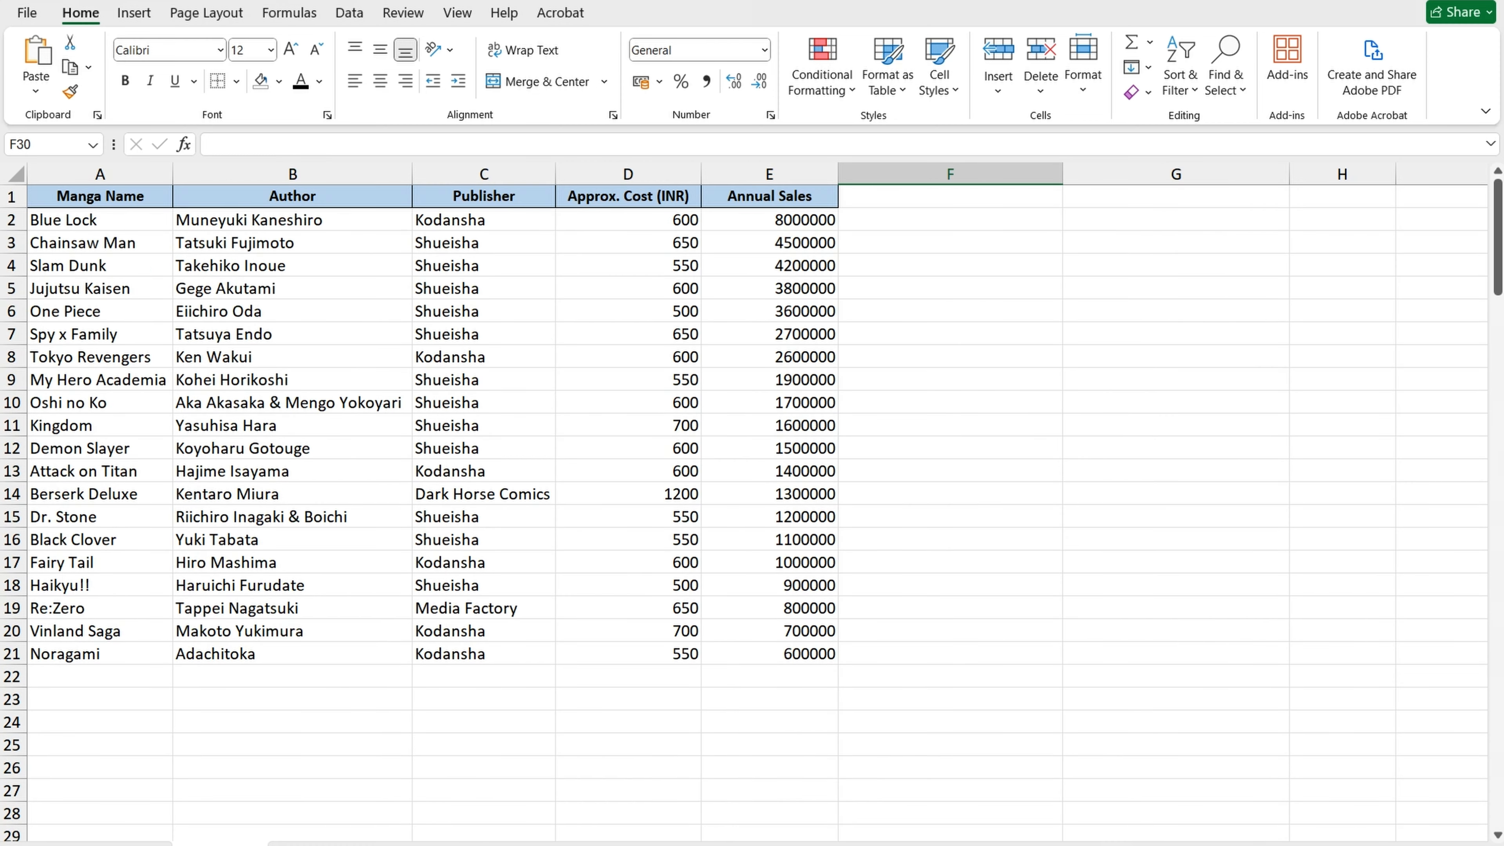
{"action": "scroll", "coordinate": [744, 502], "scroll_direction": "up", "scroll_amount": 1, "text": "ctrl"}
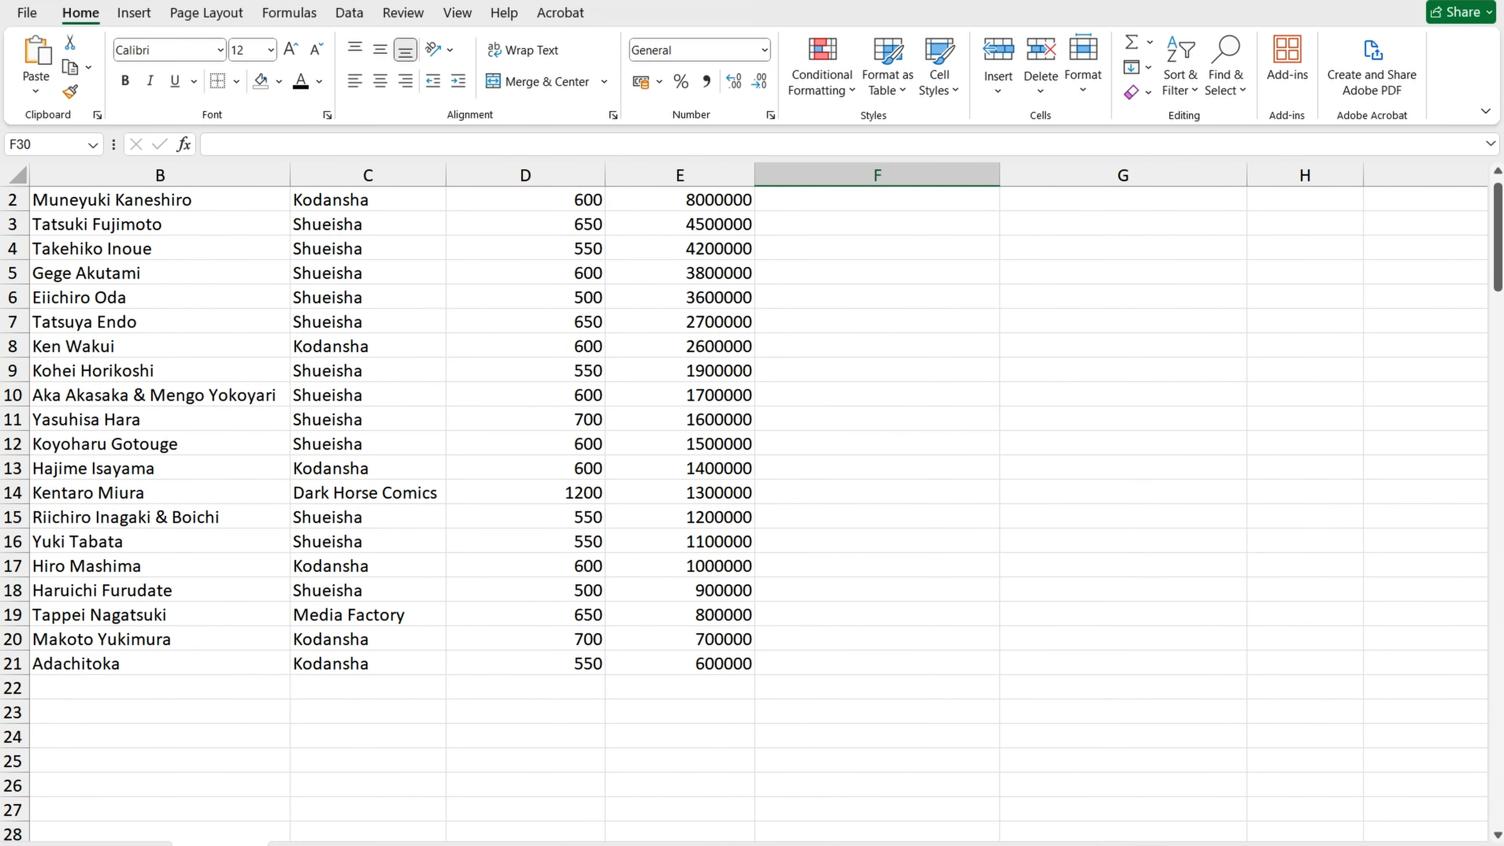
{"action": "scroll", "coordinate": [1023, 652], "scroll_direction": "left", "scroll_amount": 1}
{"action": "scroll", "coordinate": [1024, 651], "scroll_direction": "up", "scroll_amount": 1}
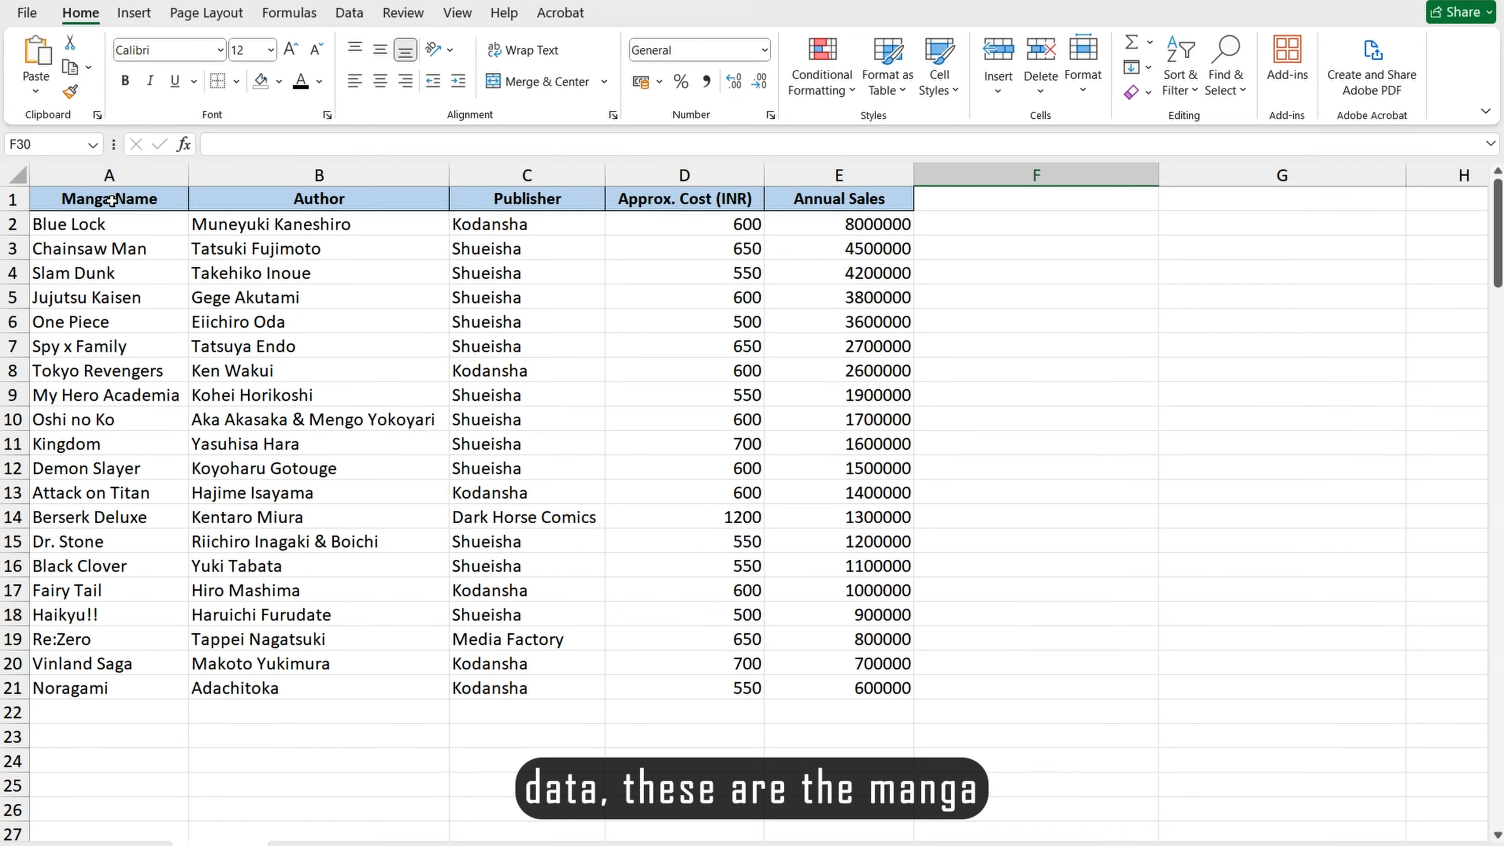
Examine the Manga Name, Author, Publisher, Approx. Cost (INR) and Annual Sales columns one by one
{"action": "left_click_drag", "start_coordinate": [111, 201], "coordinate": [112, 687]}
{"action": "left_click_drag", "start_coordinate": [378, 204], "coordinate": [356, 688]}
{"action": "left_click_drag", "start_coordinate": [570, 202], "coordinate": [569, 717]}
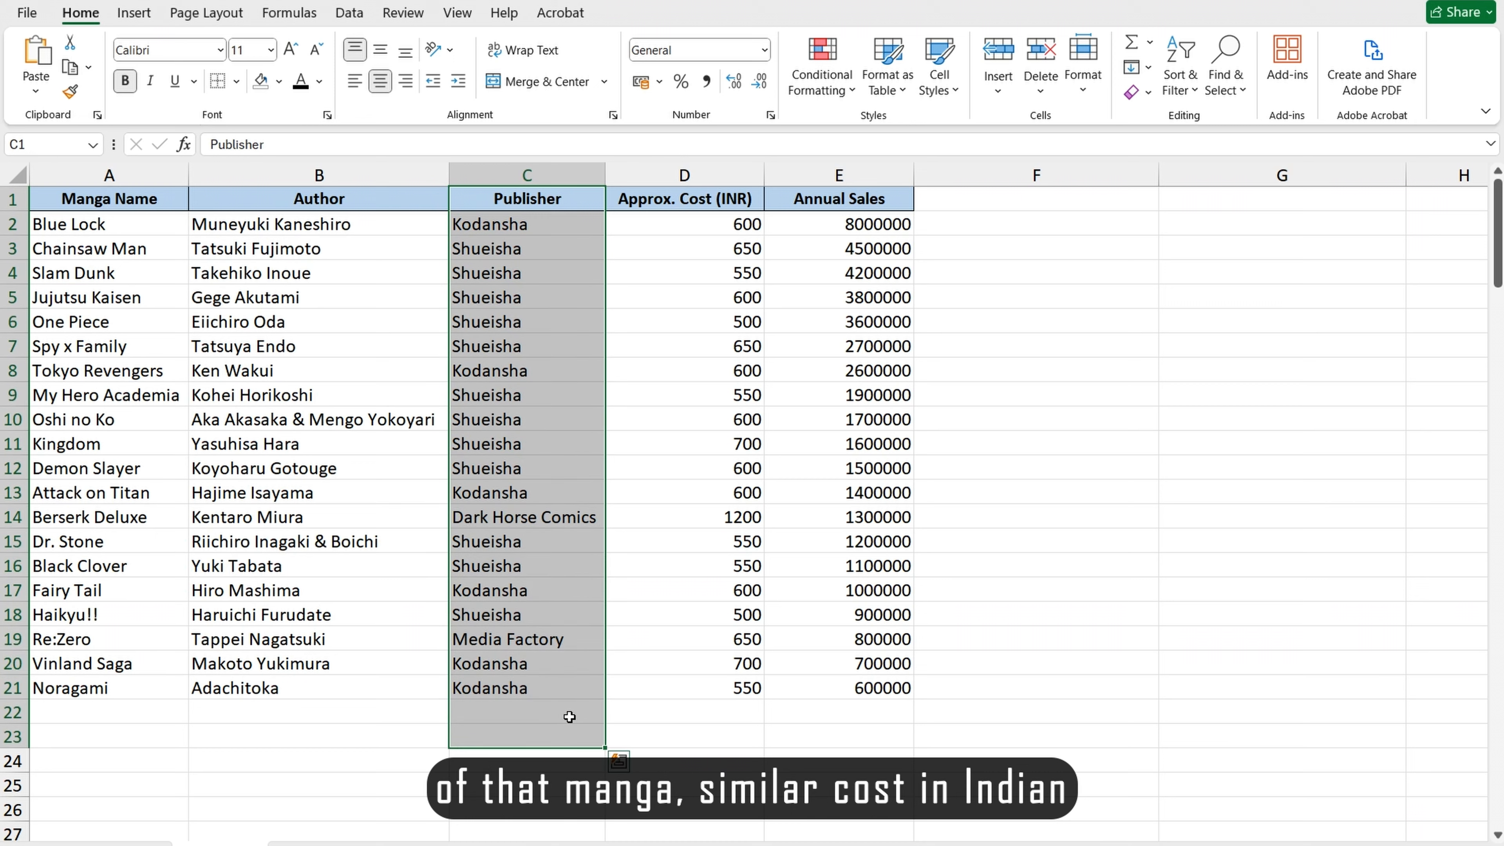
{"action": "left_click_drag", "start_coordinate": [723, 202], "coordinate": [729, 704]}
{"action": "left_click_drag", "start_coordinate": [773, 200], "coordinate": [916, 773]}
{"action": "left_click", "coordinate": [1255, 395]}
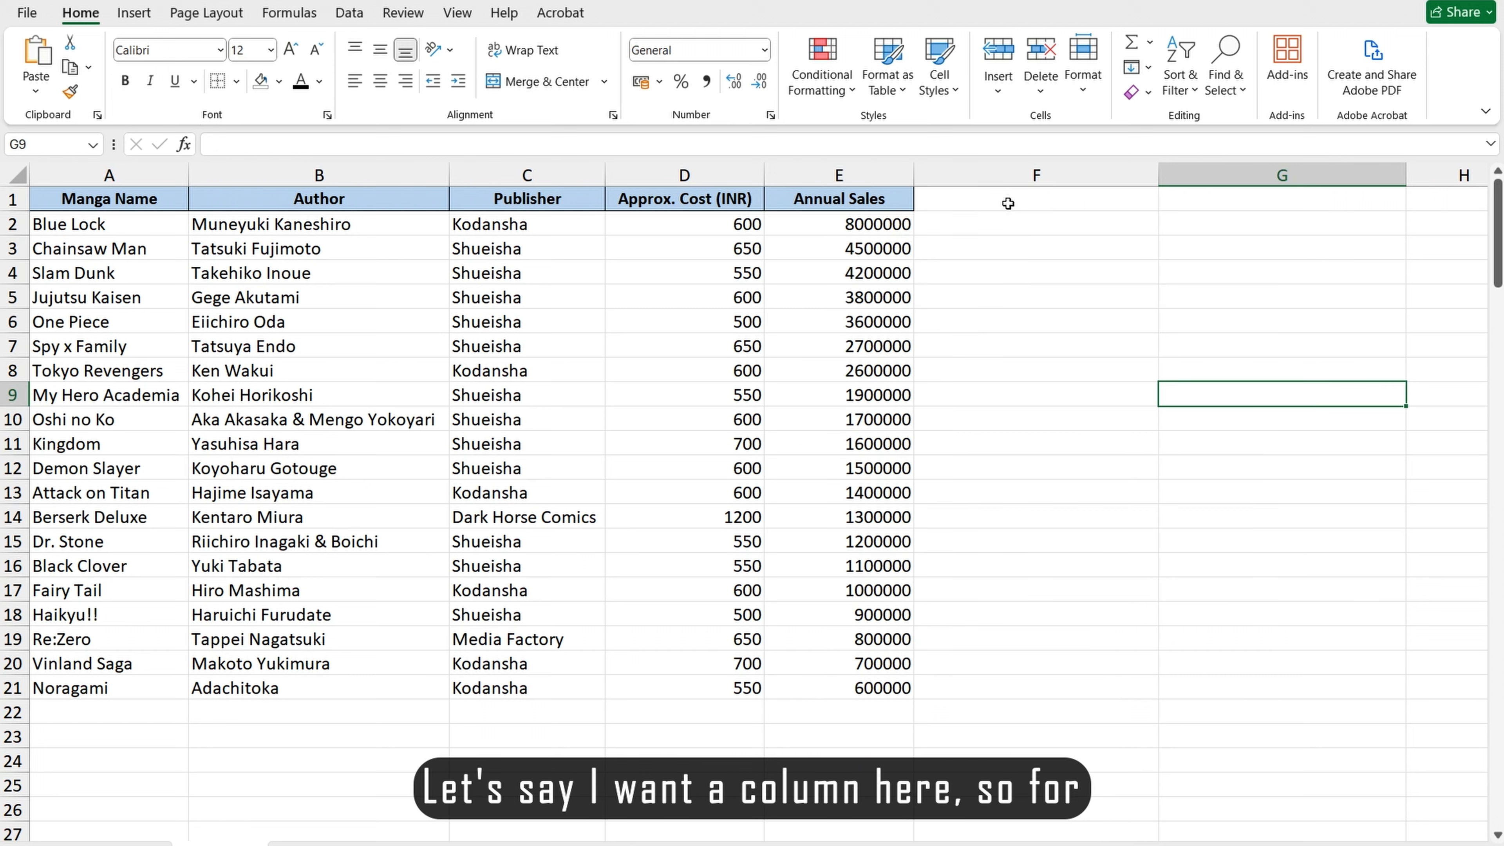
Insert a new blank column at column F, directly after Annual Sales
{"action": "left_click", "coordinate": [1008, 204]}
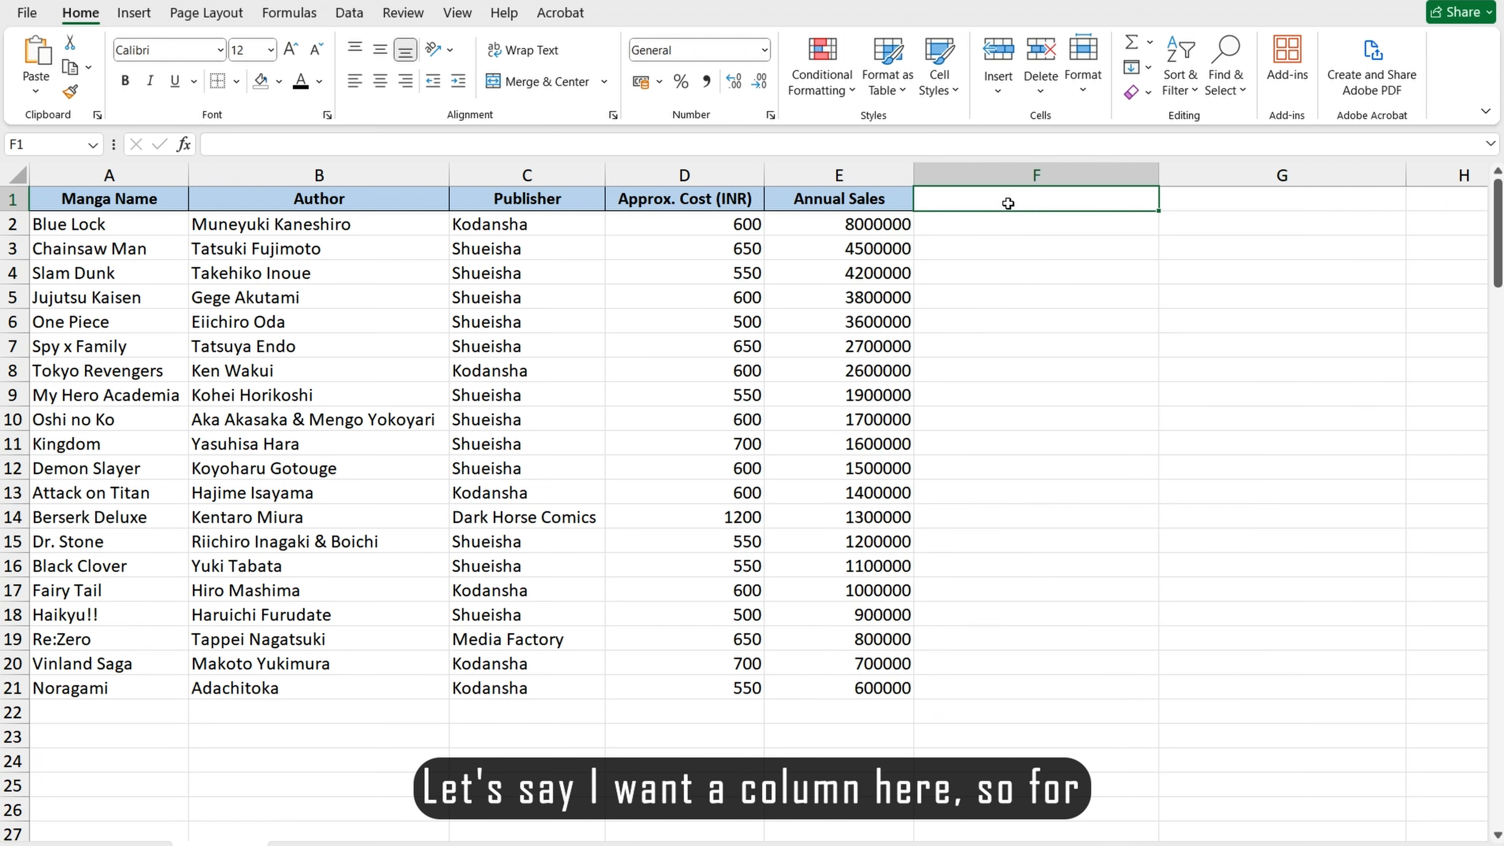
{"action": "left_click", "coordinate": [1018, 176]}
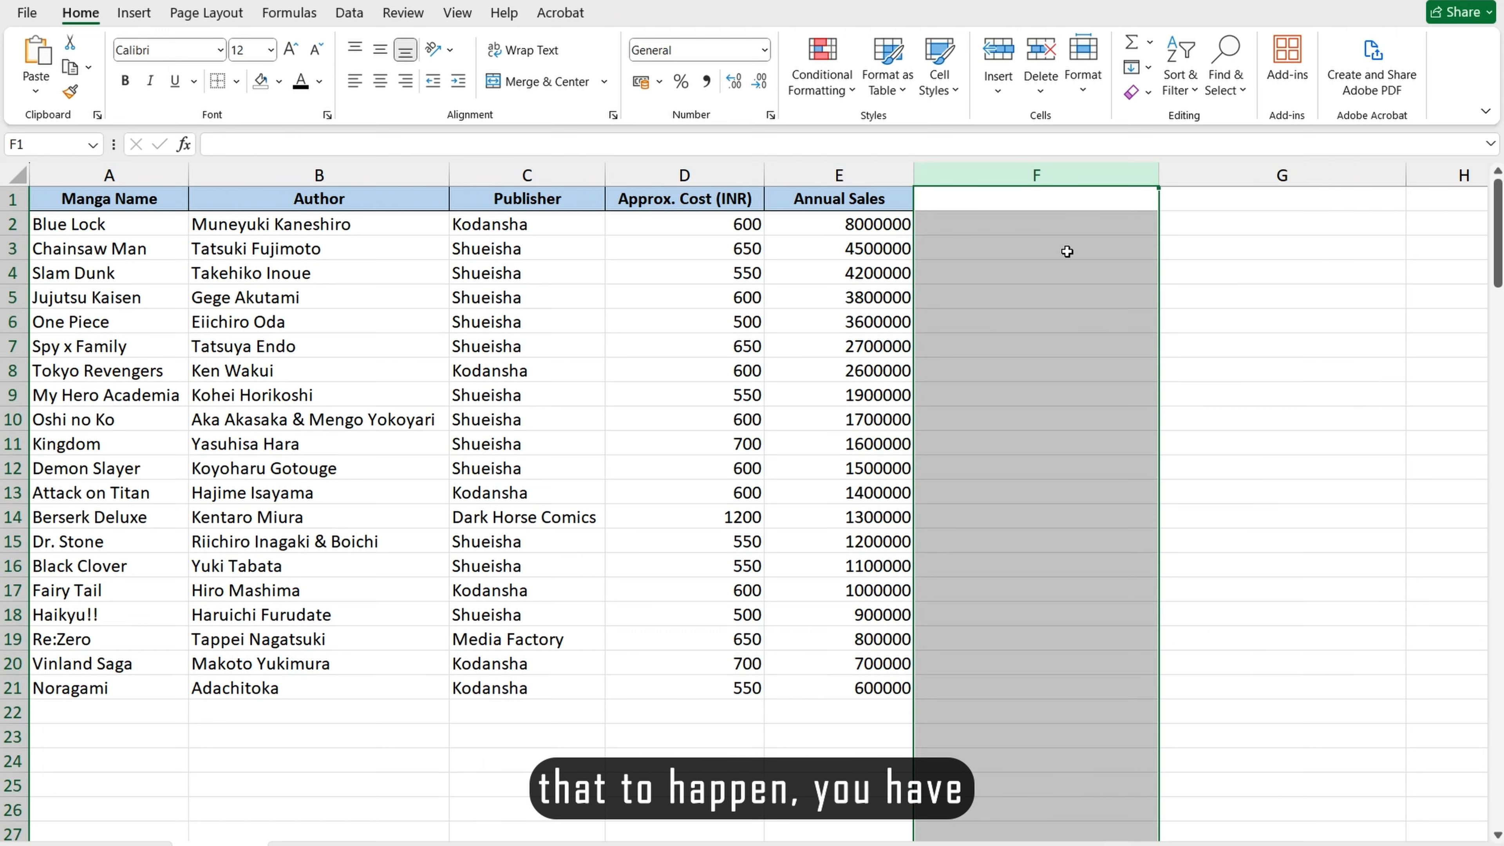
{"action": "right_click", "coordinate": [1030, 175]}
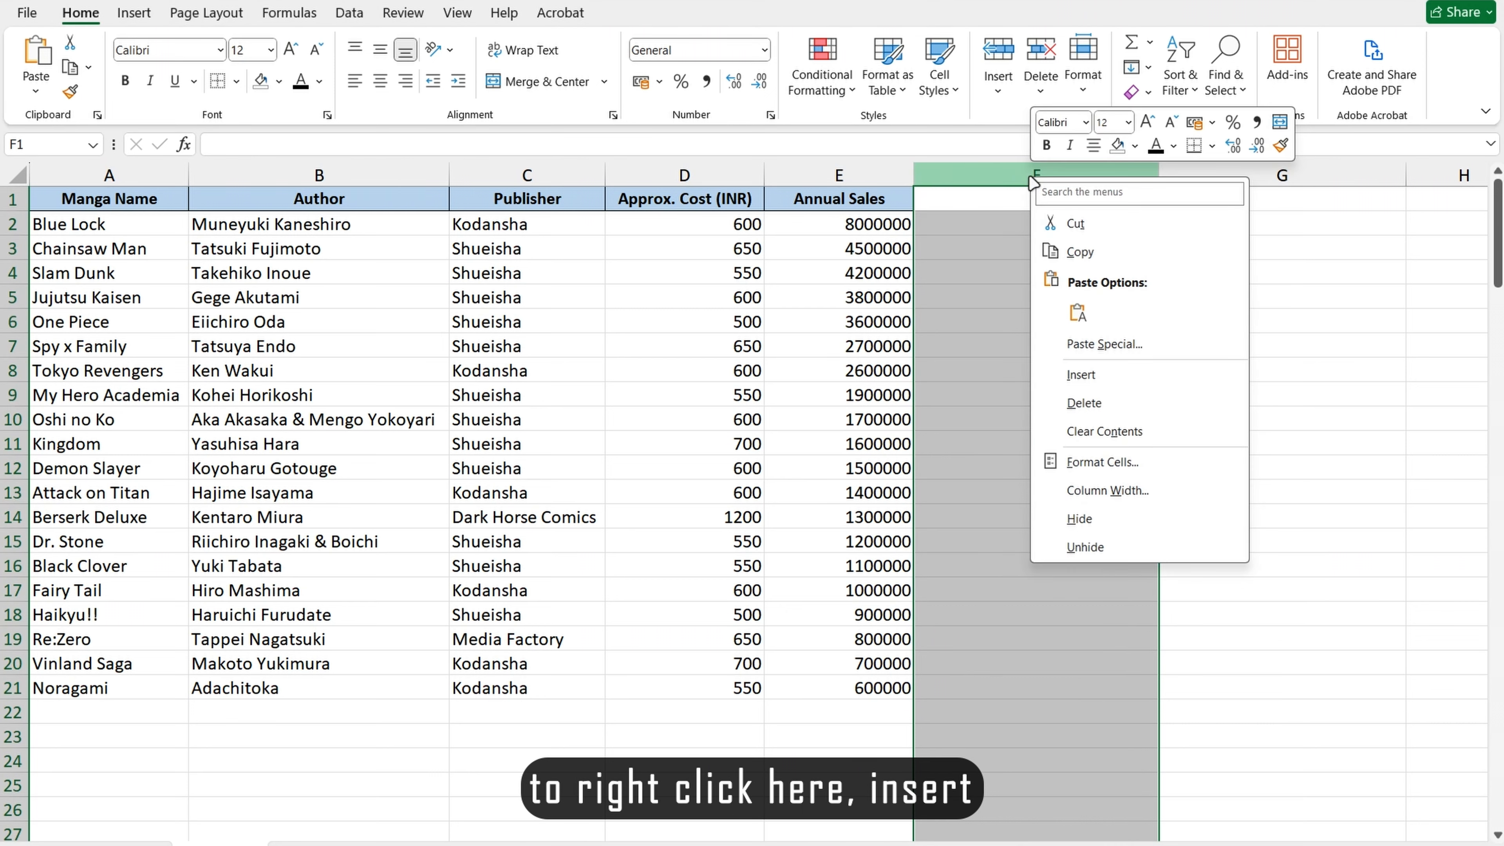
{"action": "left_click", "coordinate": [1085, 375]}
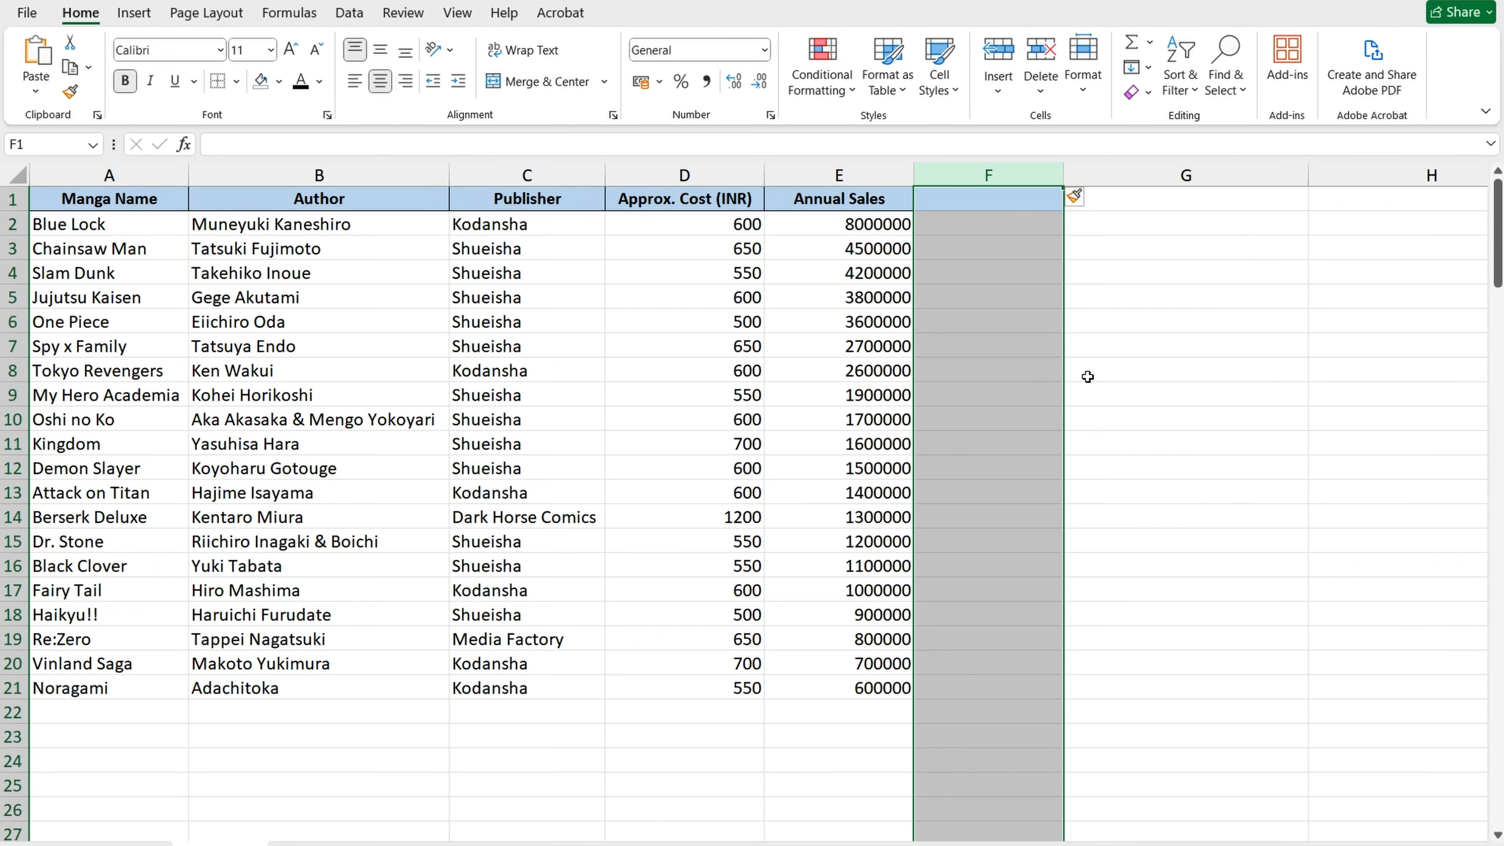
{"action": "left_click", "coordinate": [1165, 526]}
{"action": "key", "text": "Up"}
{"action": "key", "text": "Up"}
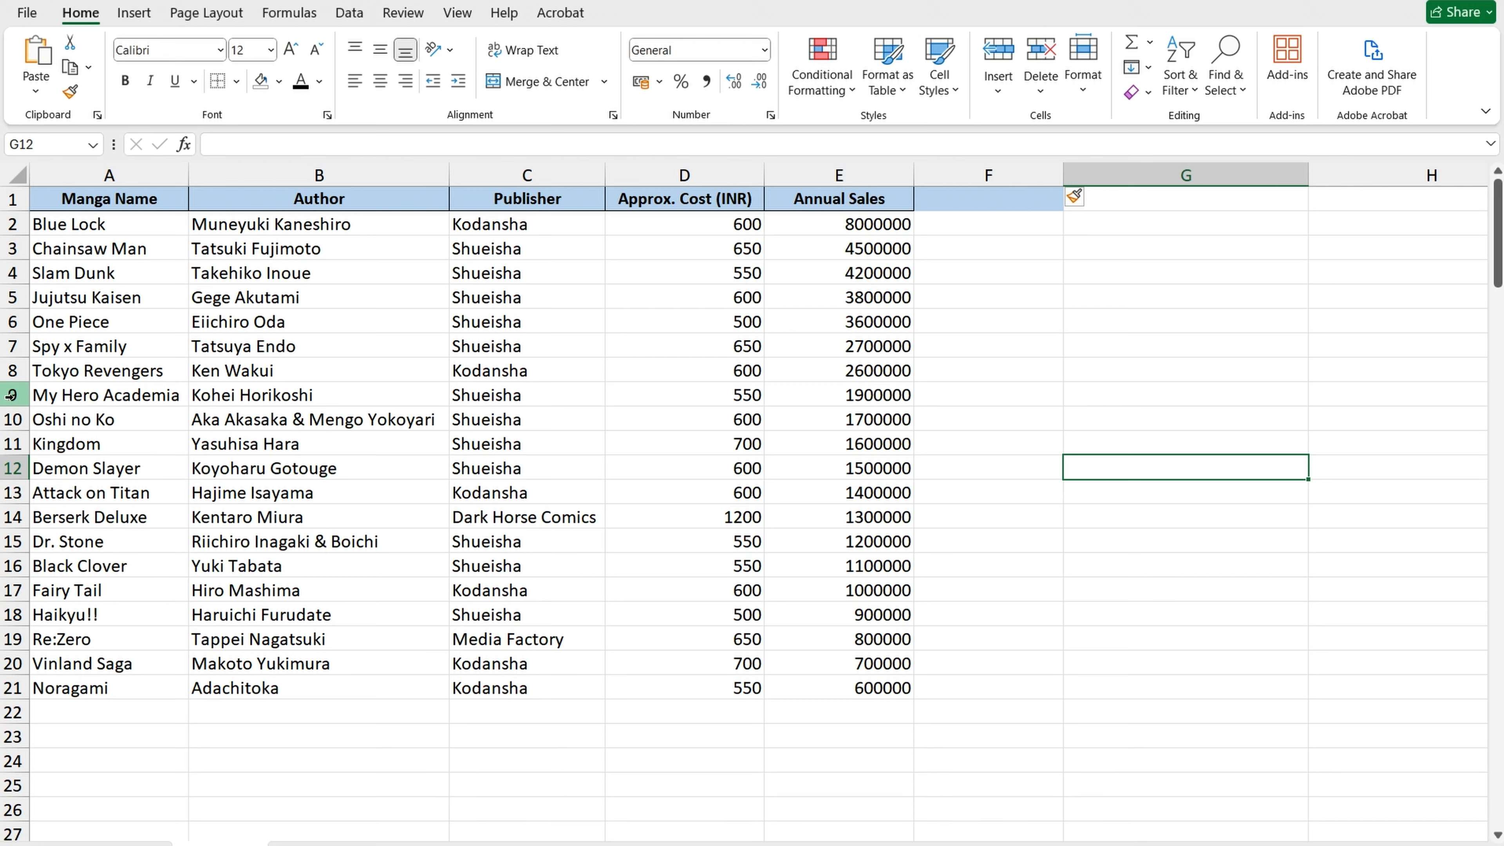
Insert a blank row at row 9, above the My Hero Academia entry
{"action": "left_click", "coordinate": [10, 395]}
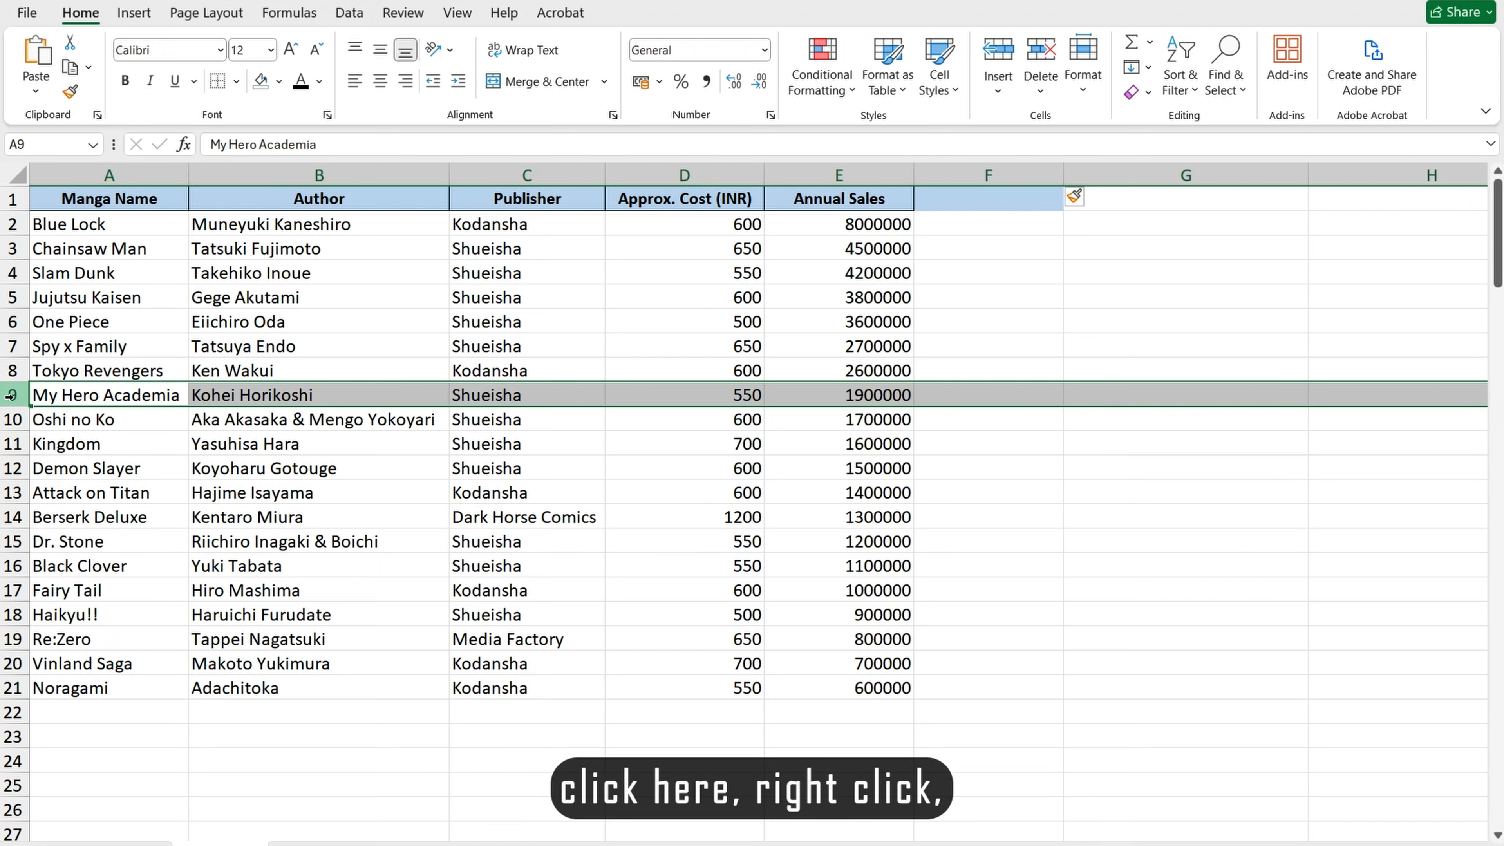
{"action": "right_click", "coordinate": [10, 395]}
{"action": "left_click", "coordinate": [94, 595]}
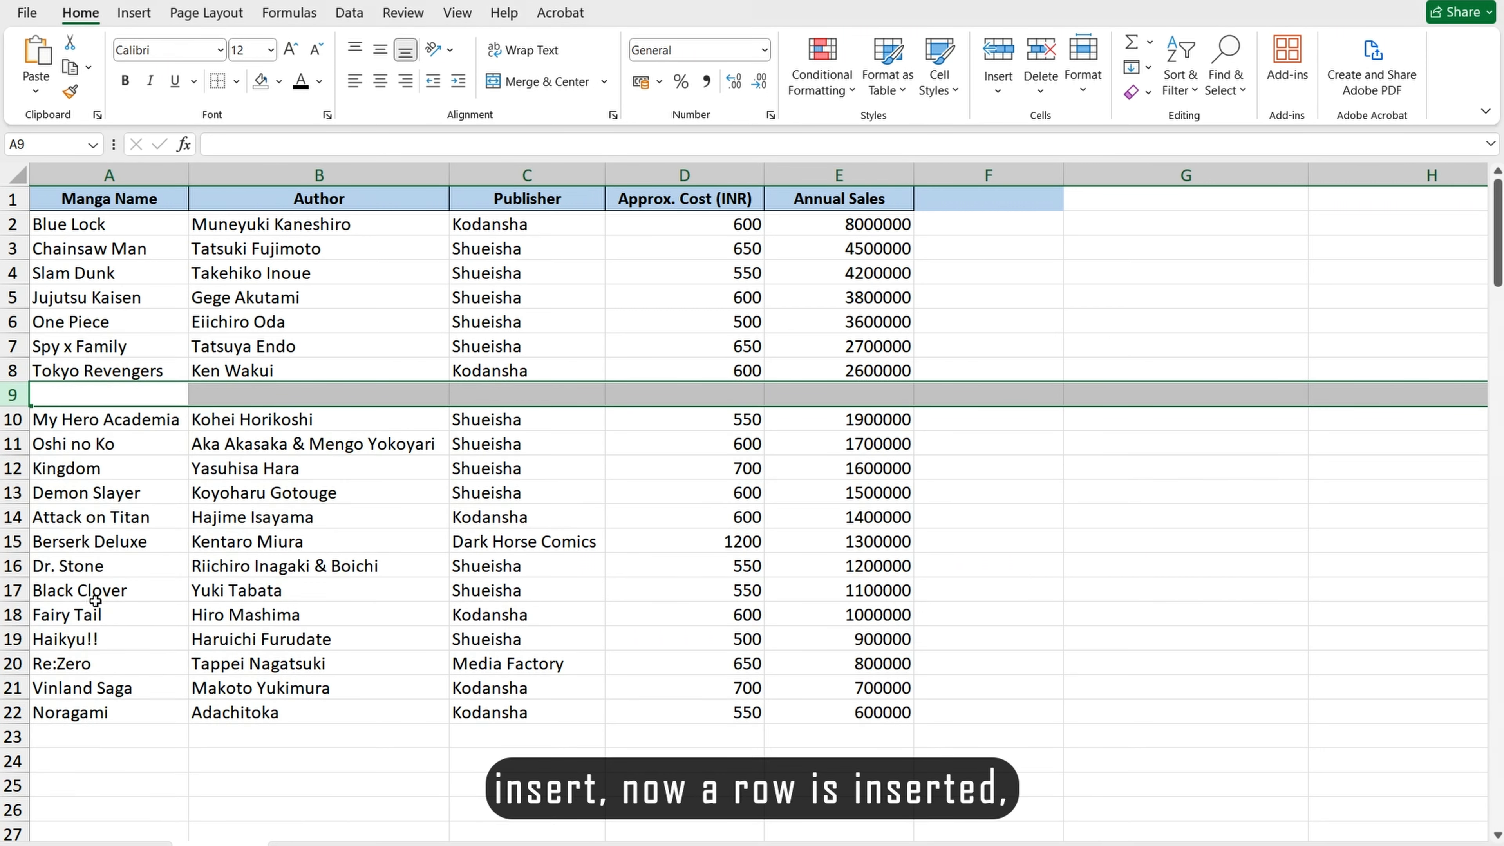
Insert a blank cell at C7 in the Publisher column, shifting the existing cells down
{"action": "left_click", "coordinate": [1271, 828]}
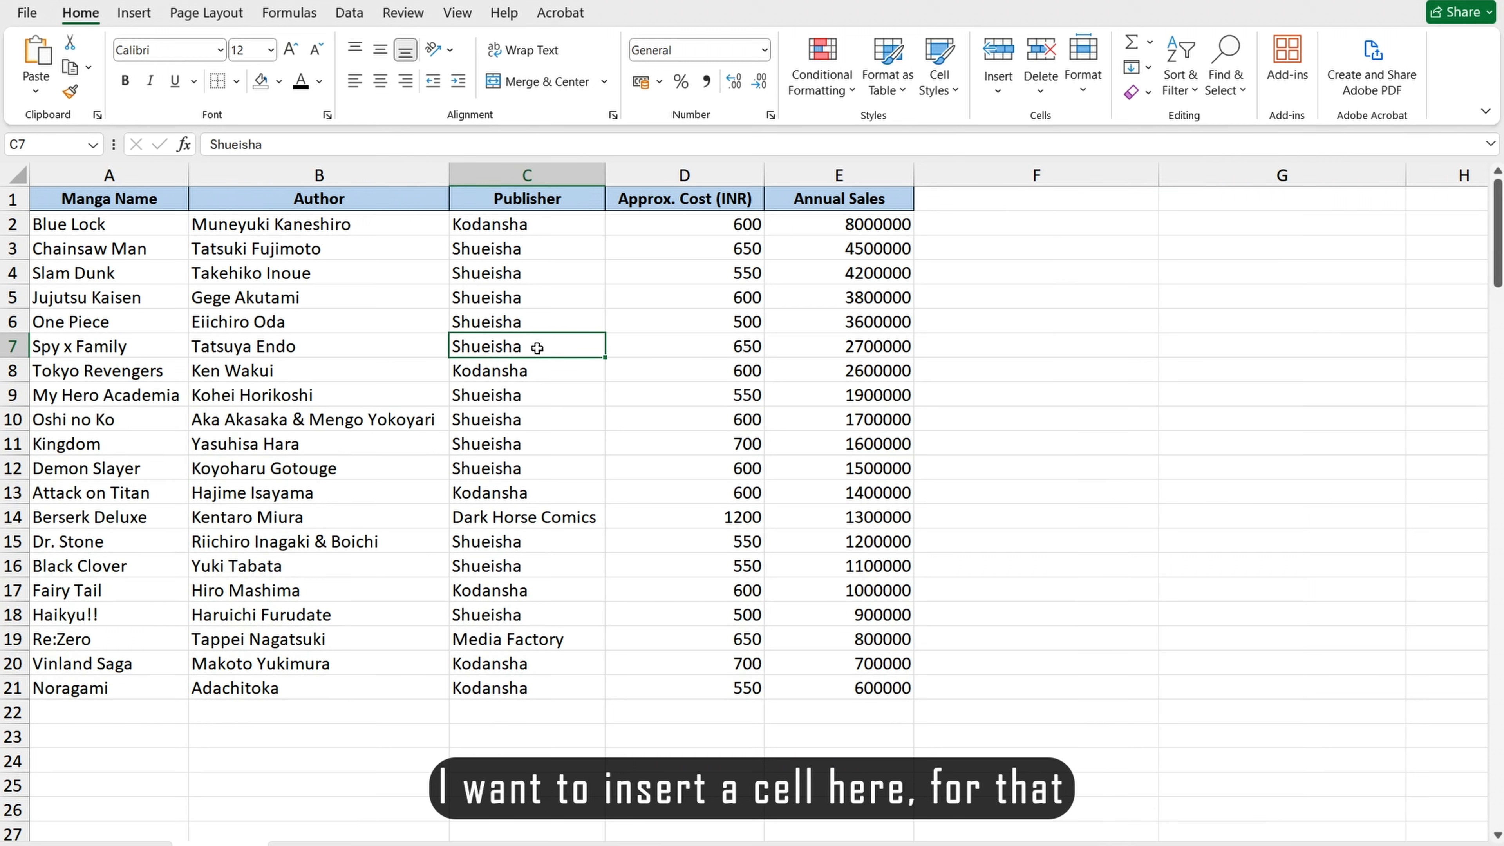
{"action": "right_click", "coordinate": [537, 348]}
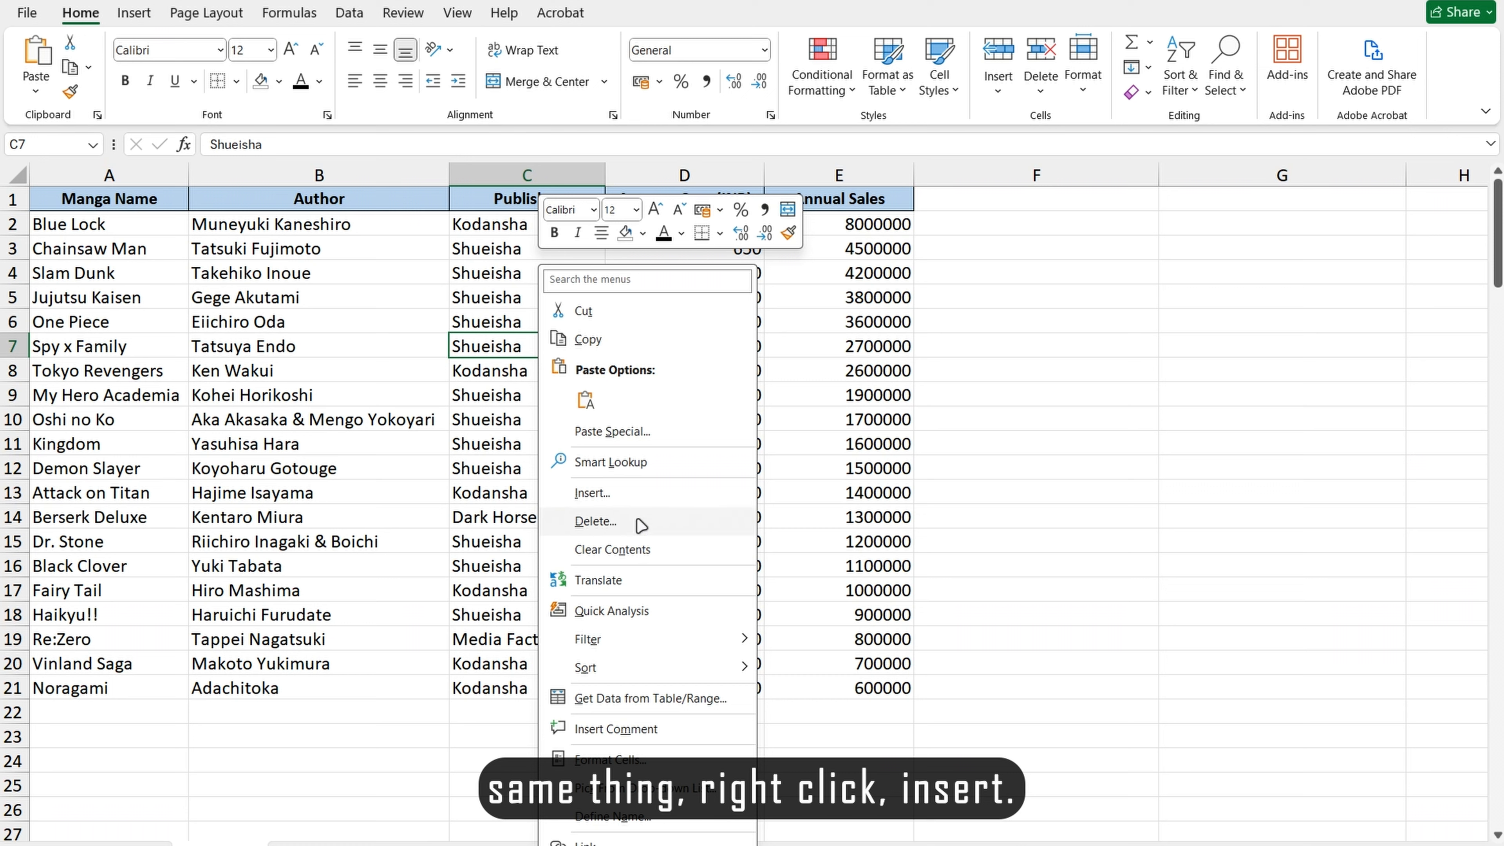
{"action": "left_click", "coordinate": [646, 497]}
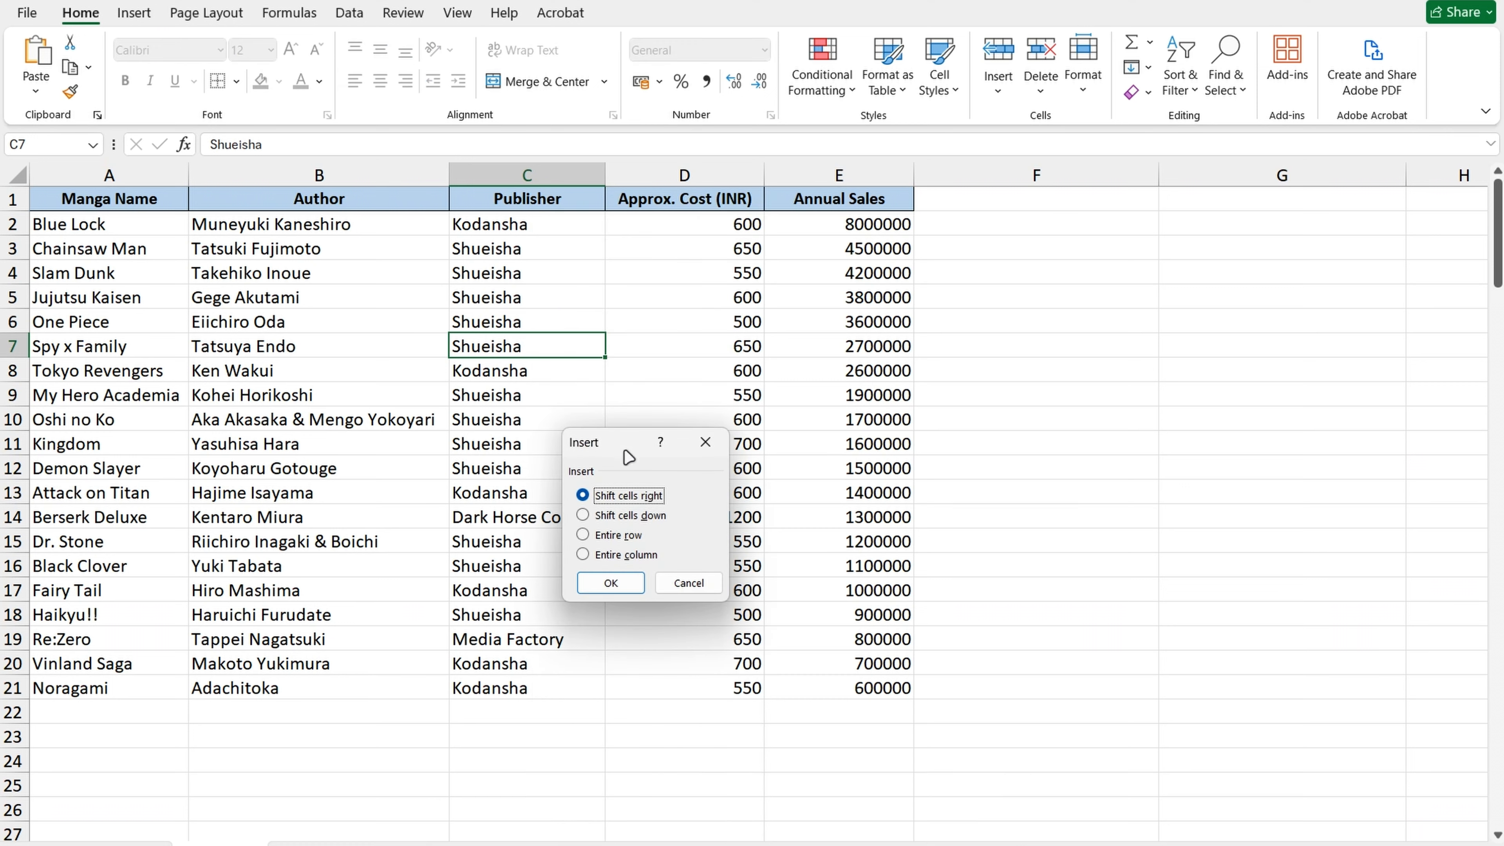
{"action": "left_click_drag", "start_coordinate": [626, 443], "coordinate": [741, 265]}
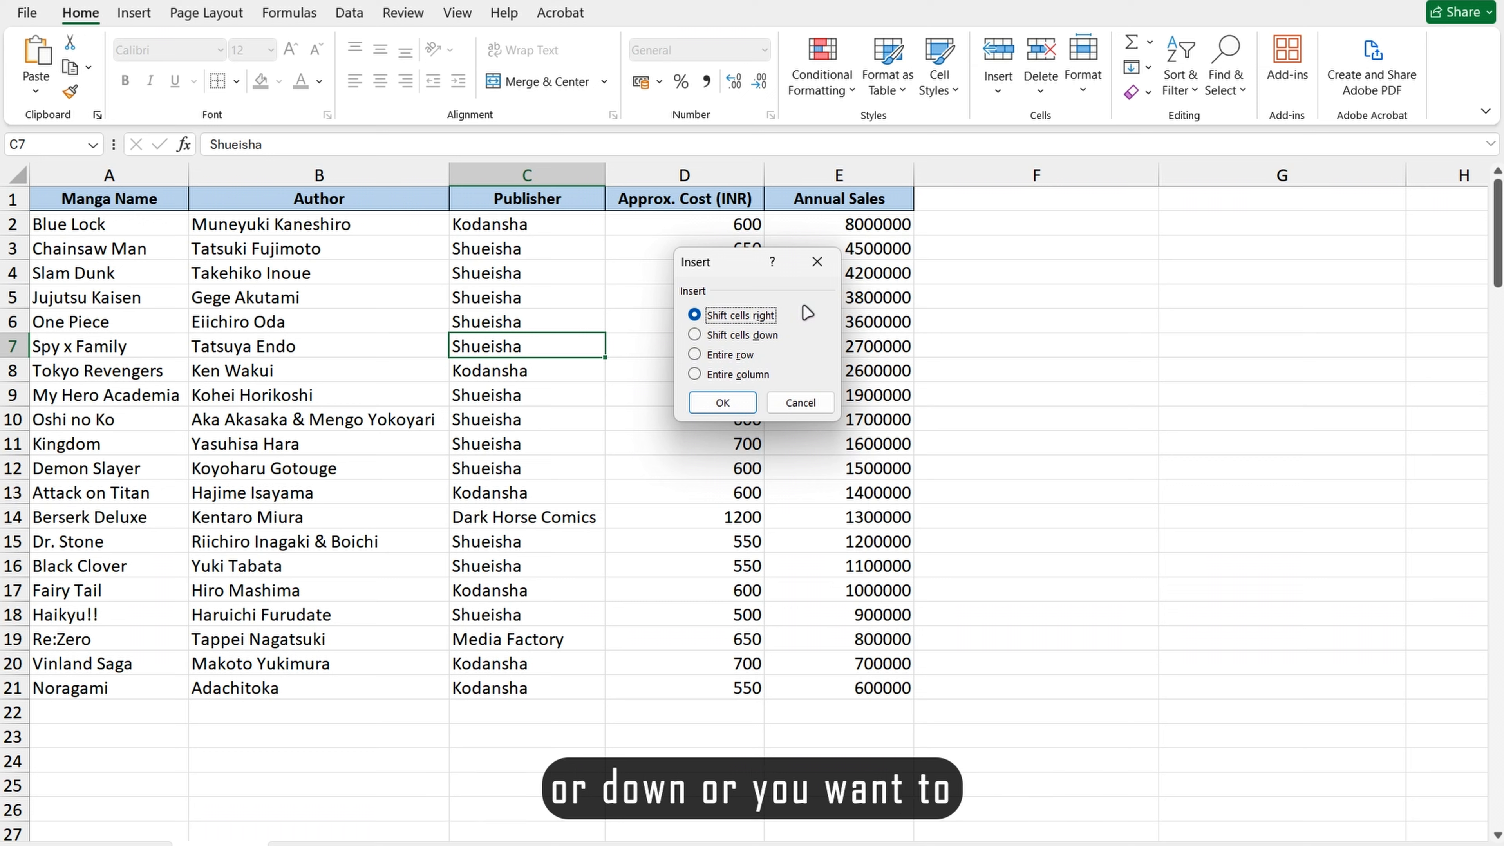
{"action": "left_click", "coordinate": [719, 338]}
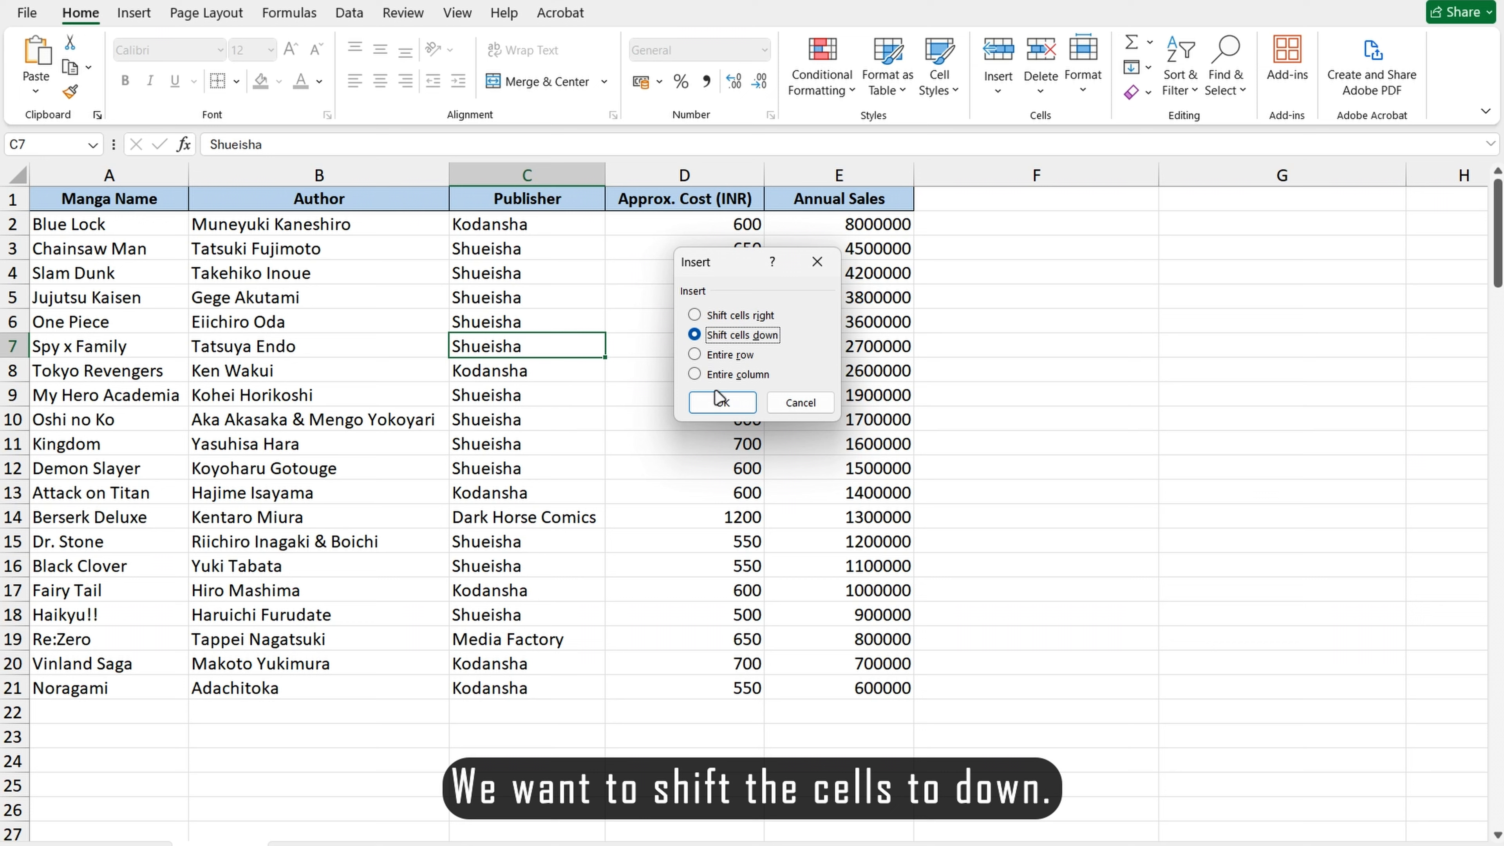
{"action": "left_click", "coordinate": [721, 403]}
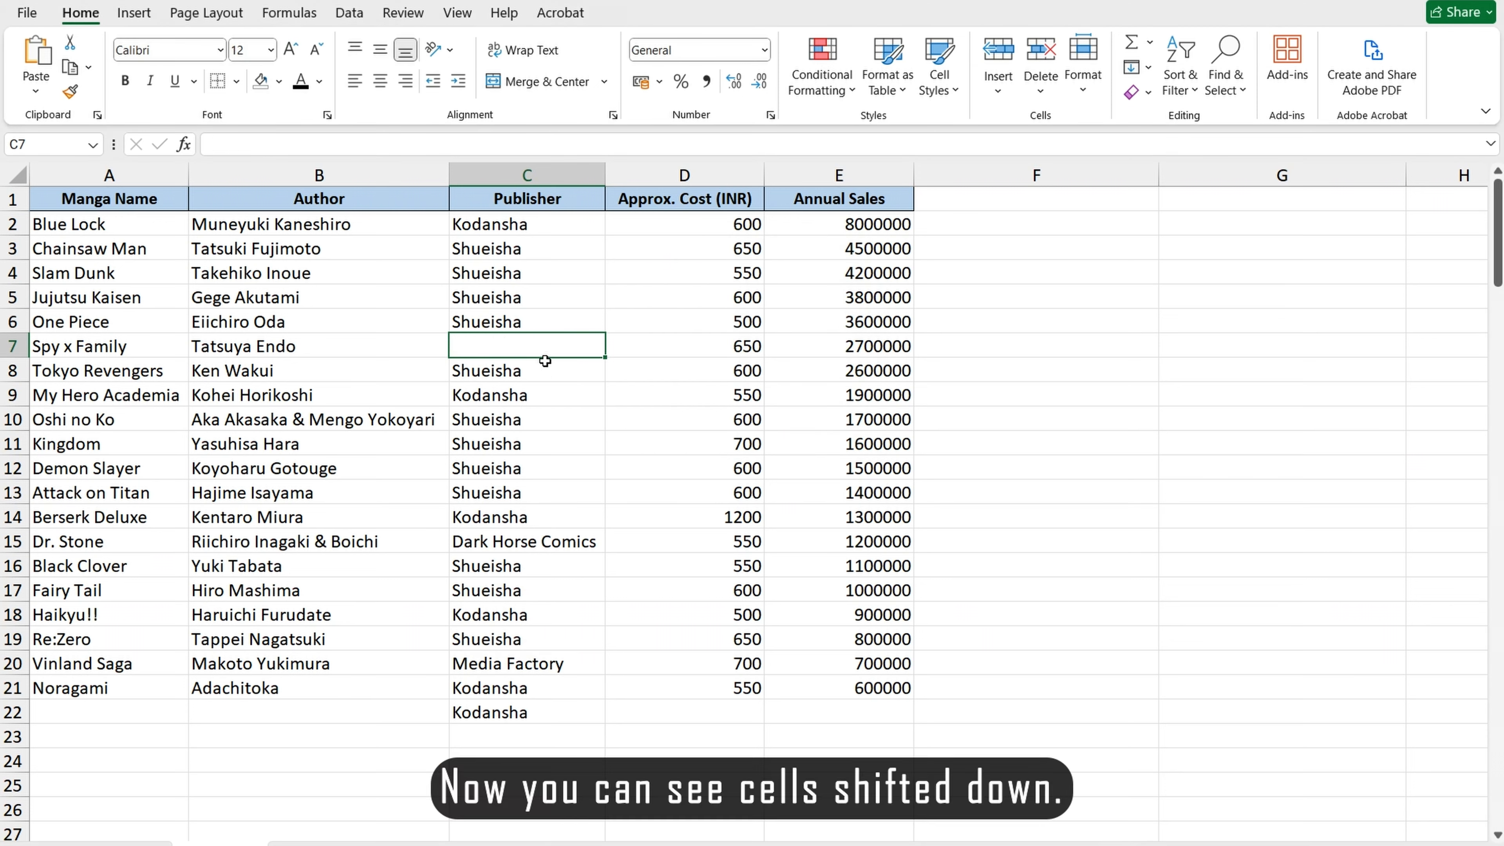
{"action": "left_click", "coordinate": [563, 756]}
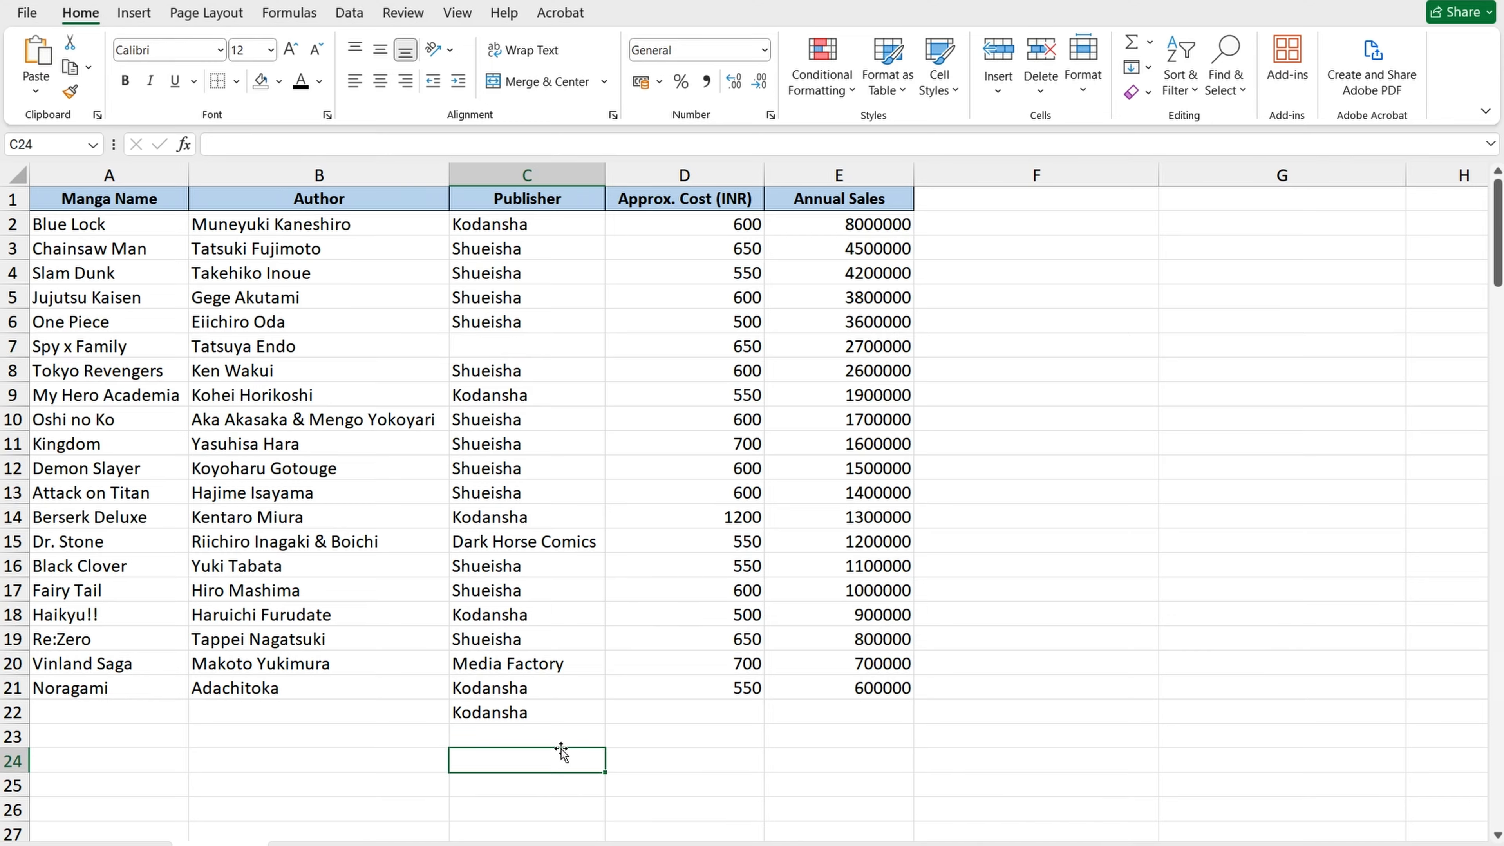
Undo the cell insertion in the Publisher column
{"action": "key", "text": "ctrl+z"}
{"action": "left_click", "coordinate": [1182, 341]}
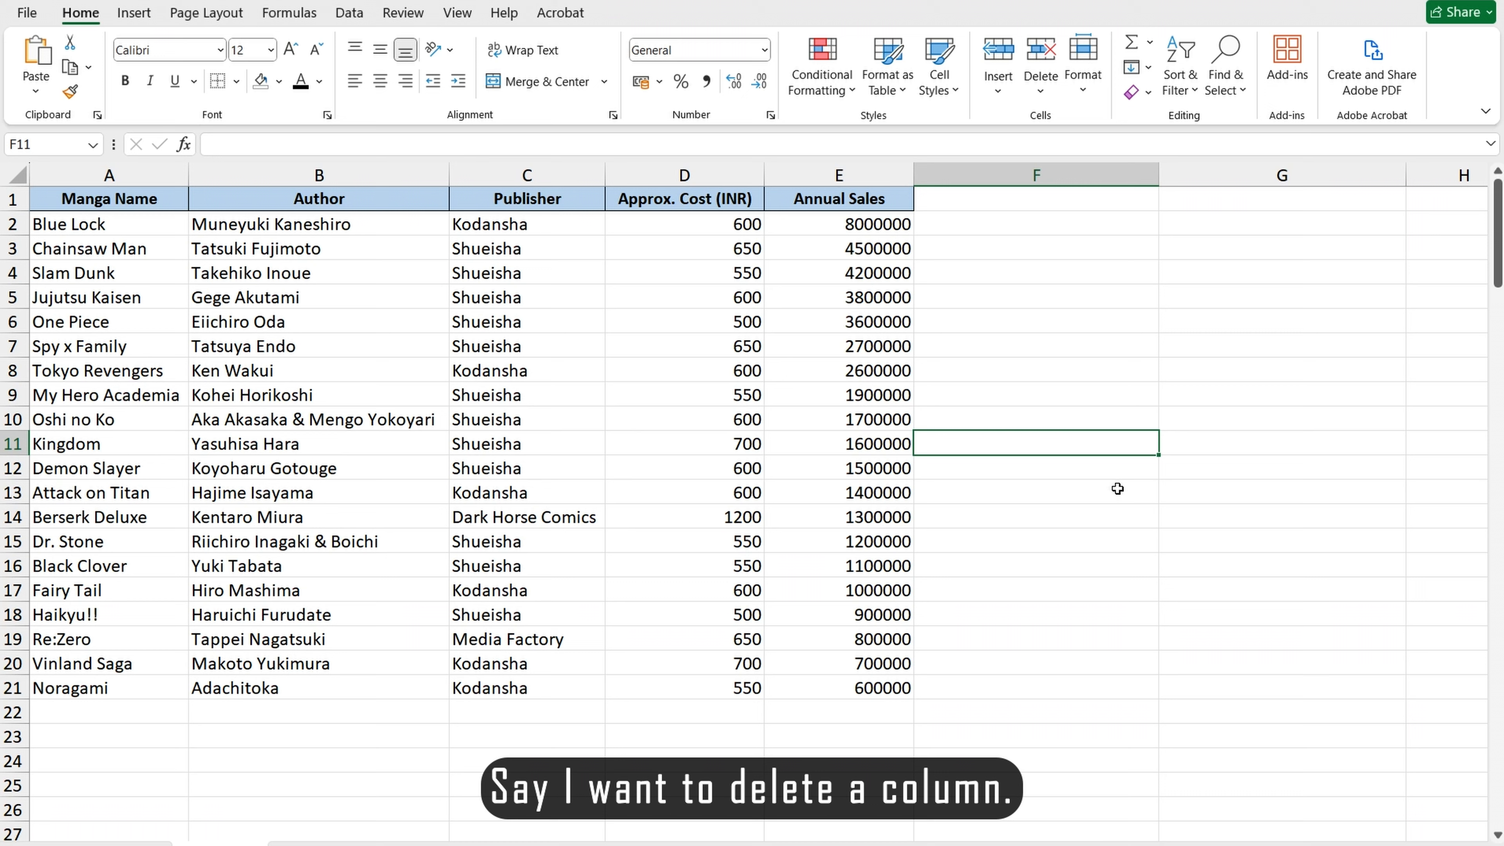
{"action": "left_click", "coordinate": [1213, 473]}
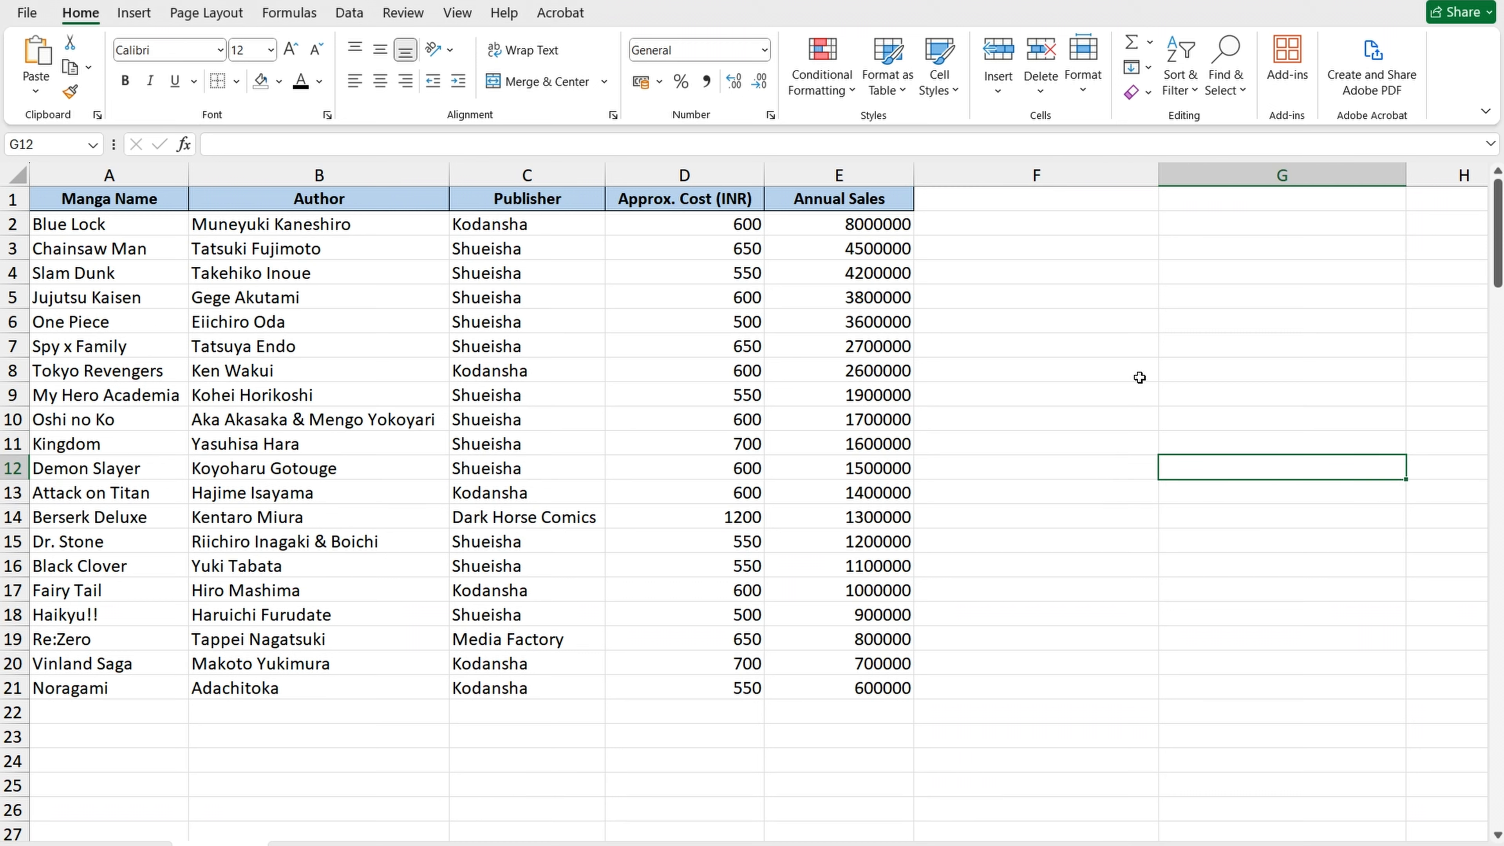
Delete the entire Approx. Cost (INR) column D and undo the deletion
{"action": "left_click", "coordinate": [671, 170]}
{"action": "right_click", "coordinate": [675, 171]}
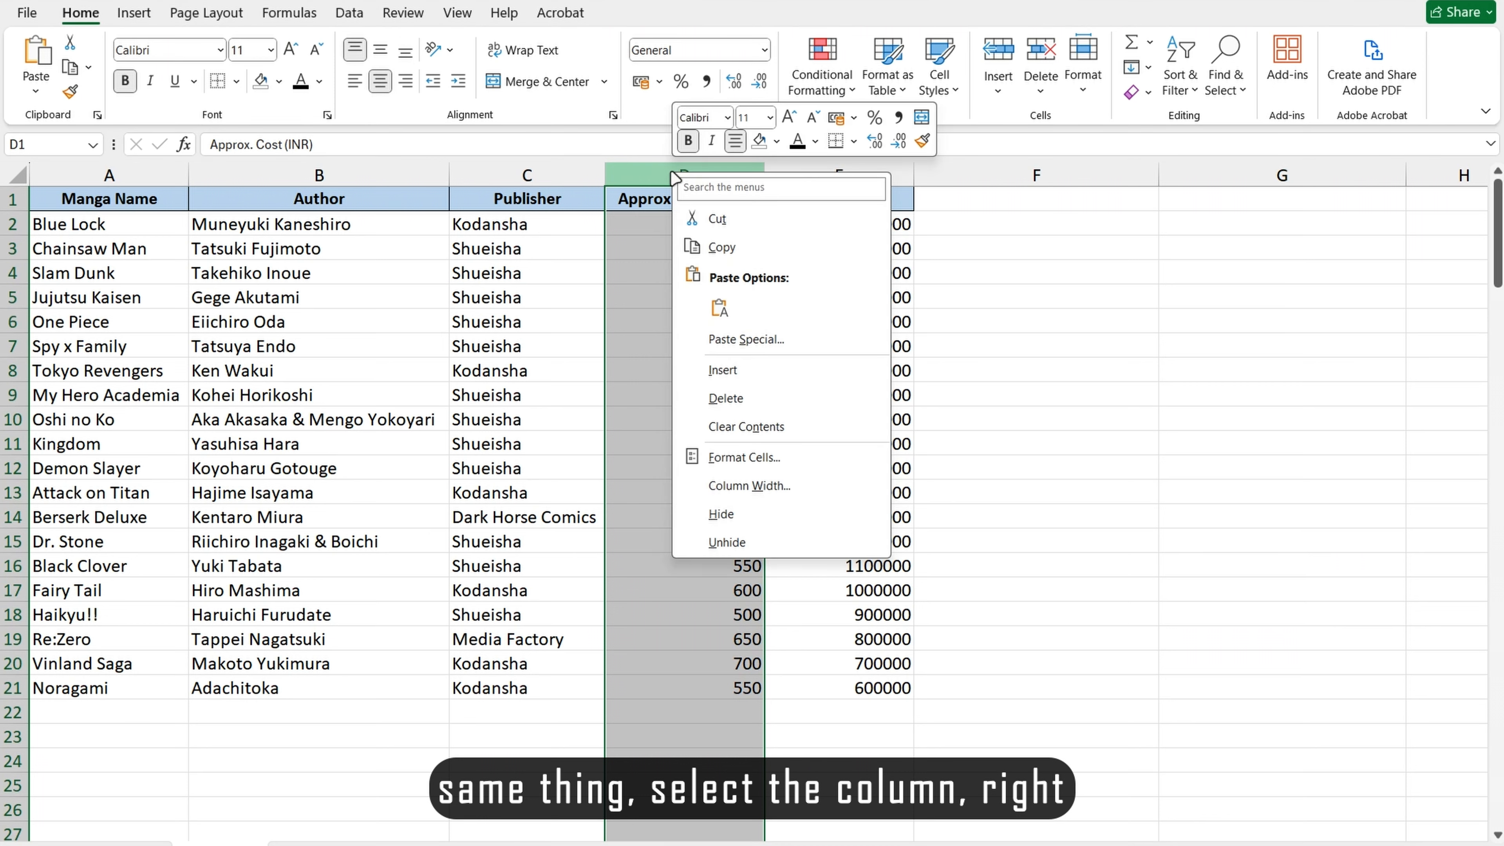
{"action": "left_click", "coordinate": [761, 398]}
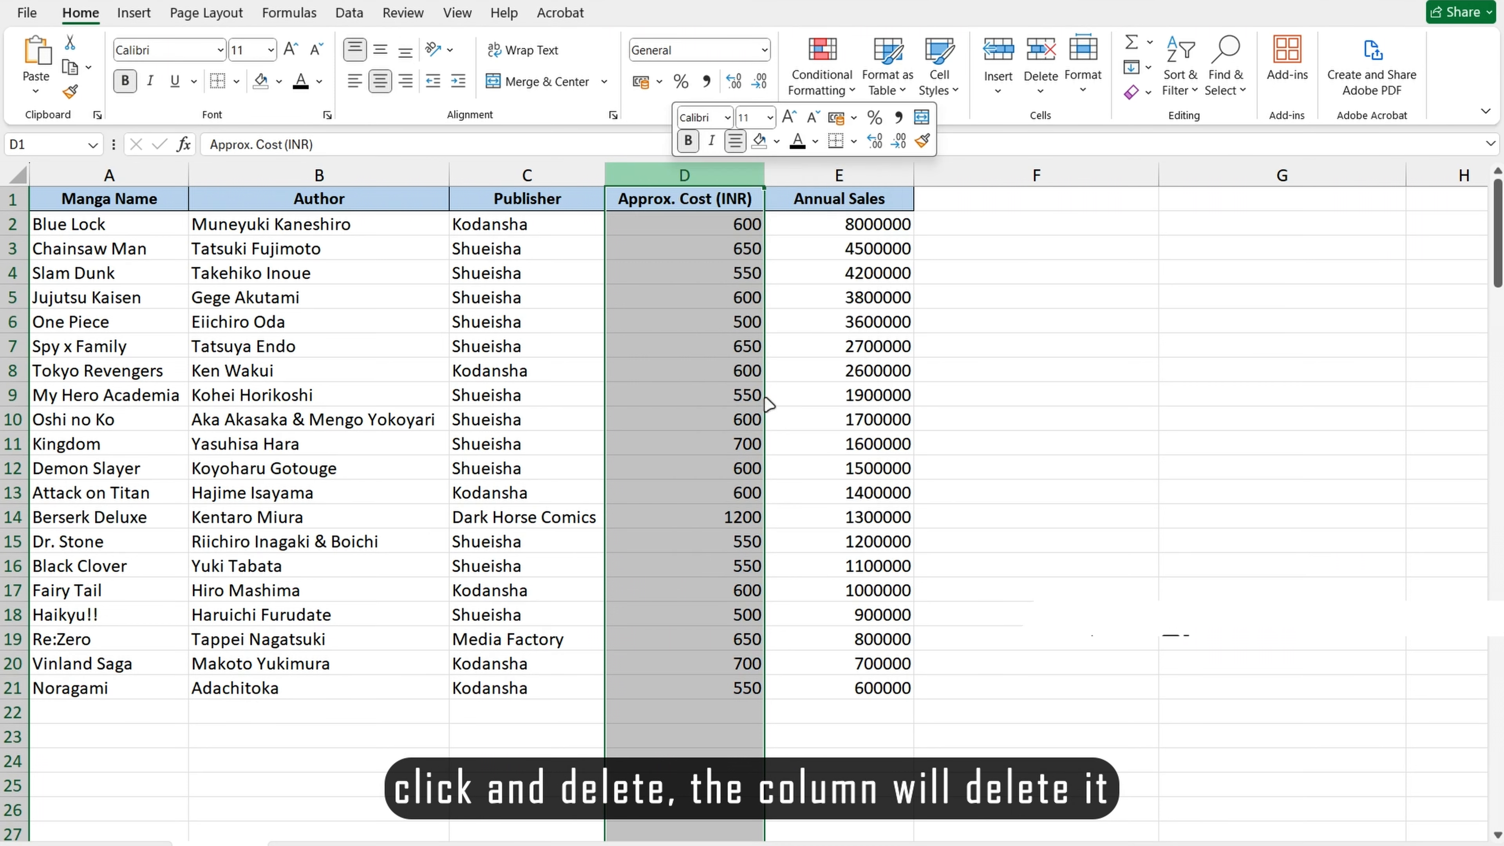
{"action": "left_click", "coordinate": [1022, 426]}
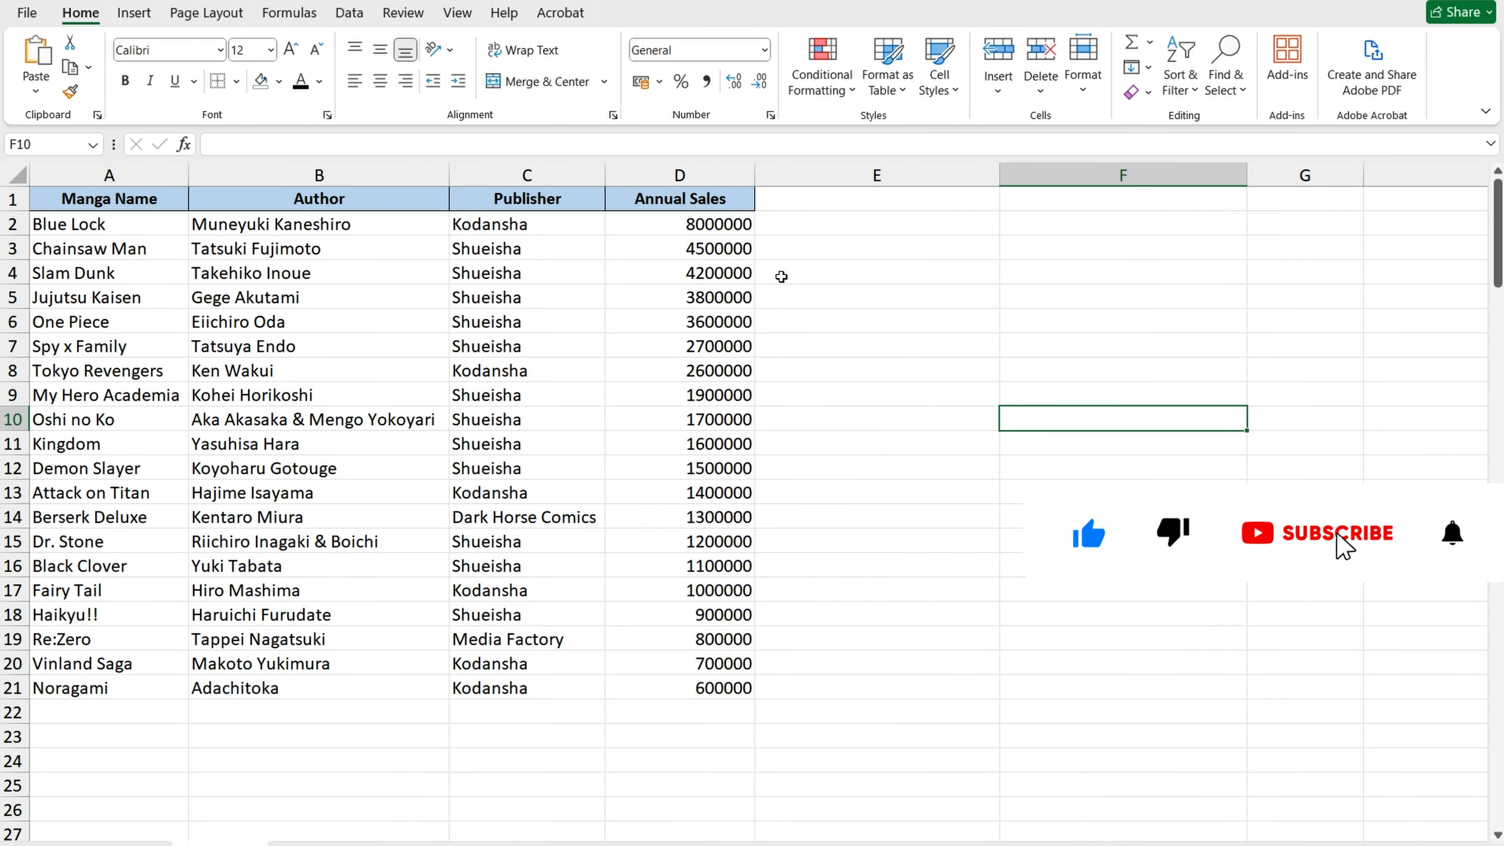
{"action": "key", "text": "ctrl+z"}
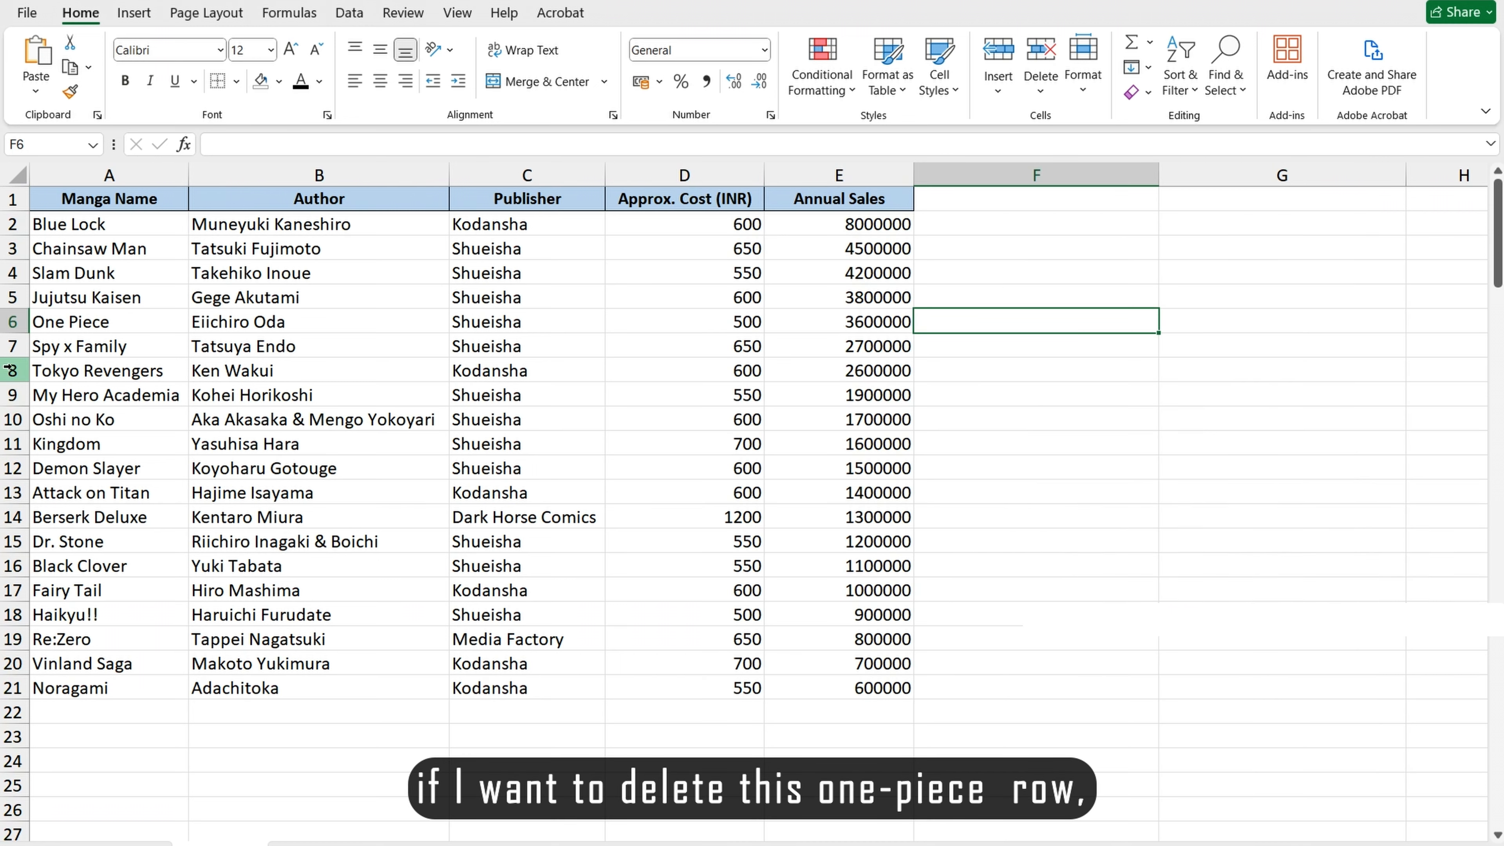
Delete the entire One Piece row, row 6, and undo the deletion
{"action": "left_click", "coordinate": [11, 322]}
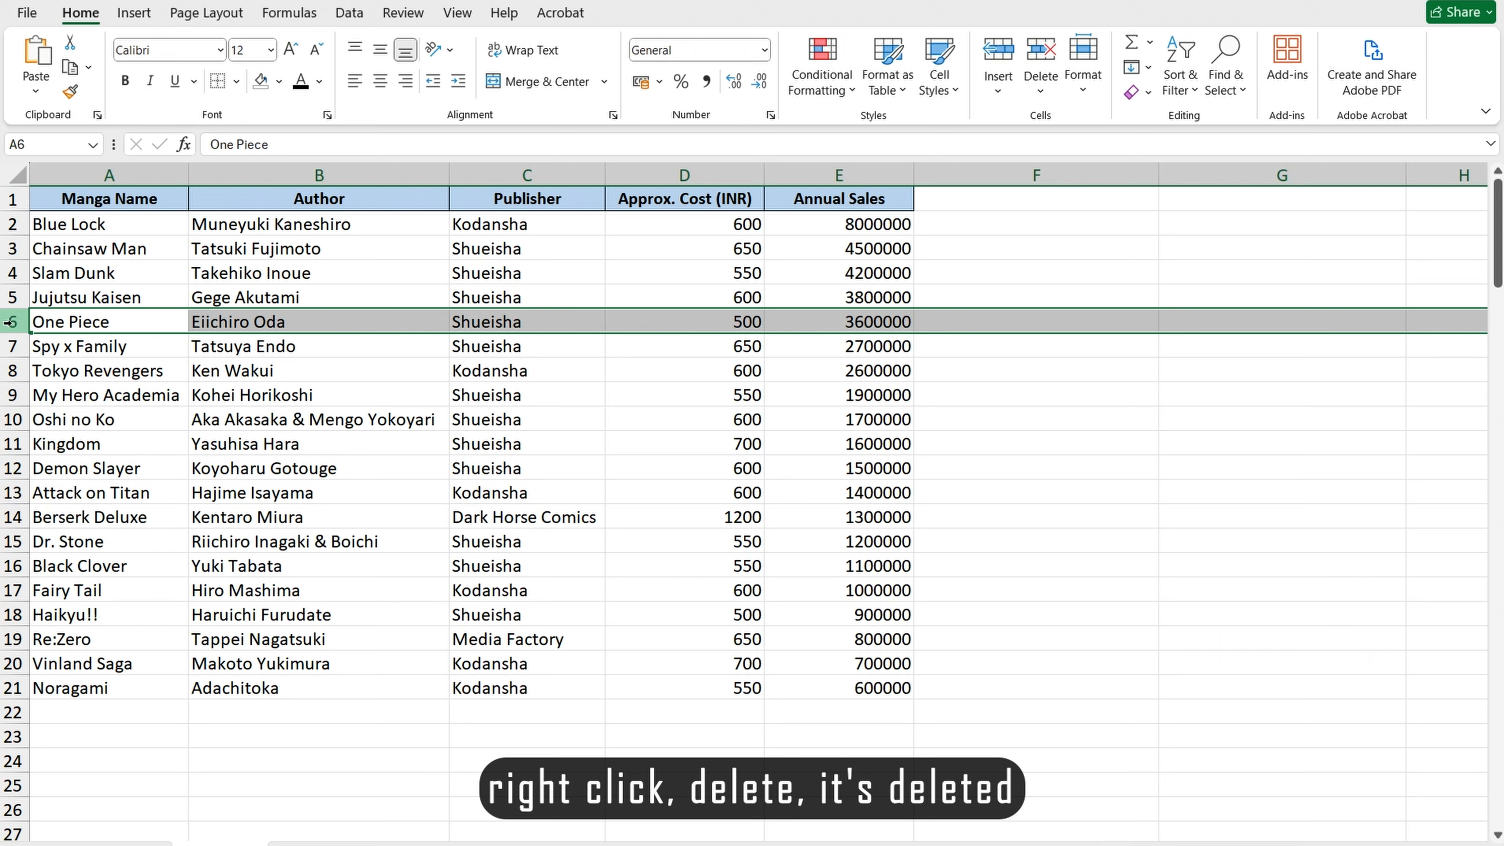
{"action": "right_click", "coordinate": [10, 322]}
{"action": "left_click", "coordinate": [89, 549]}
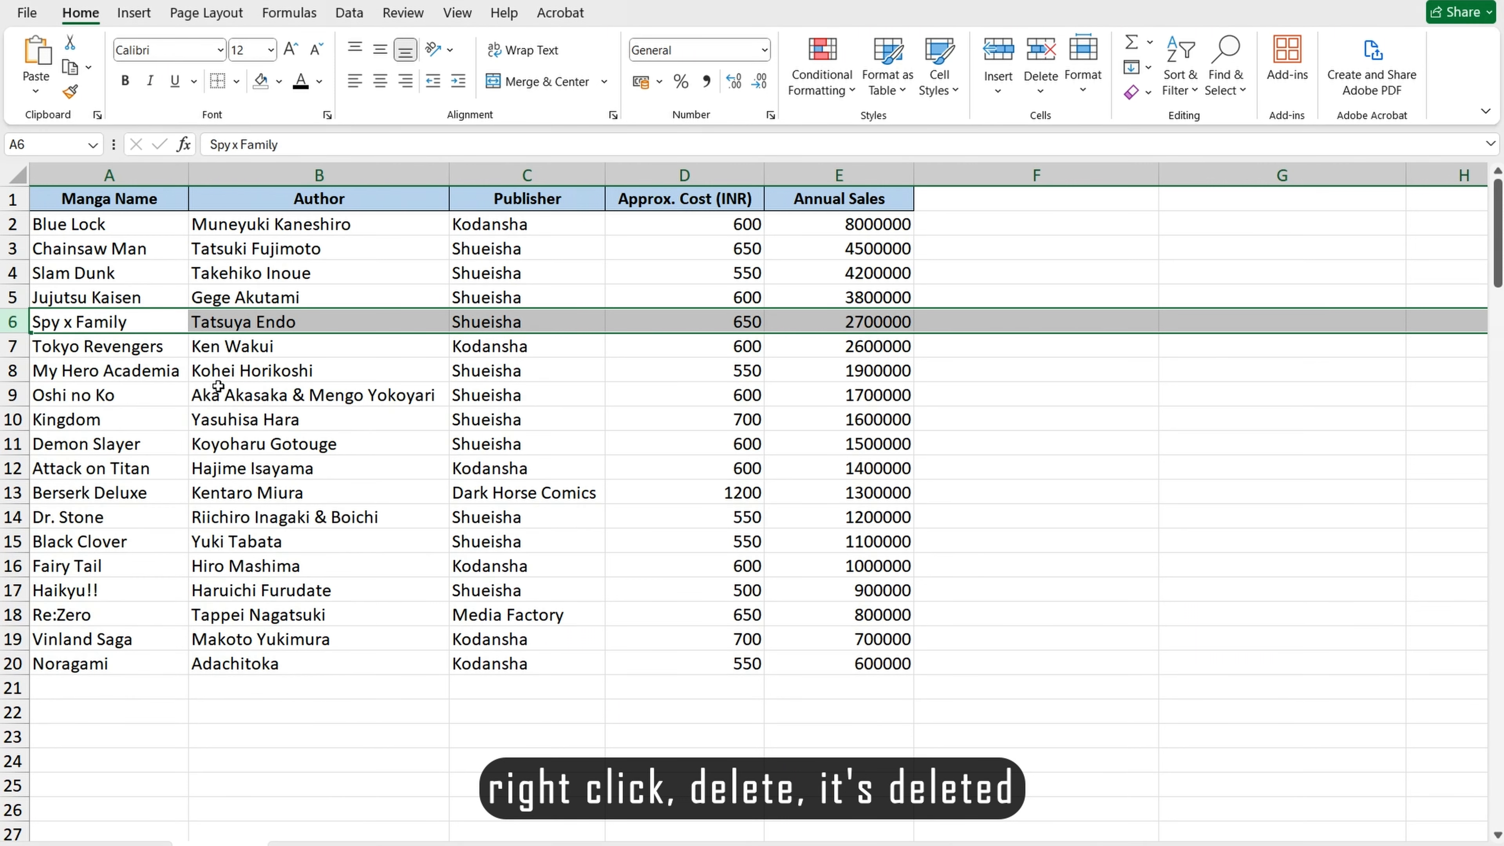
{"action": "left_click", "coordinate": [1107, 524]}
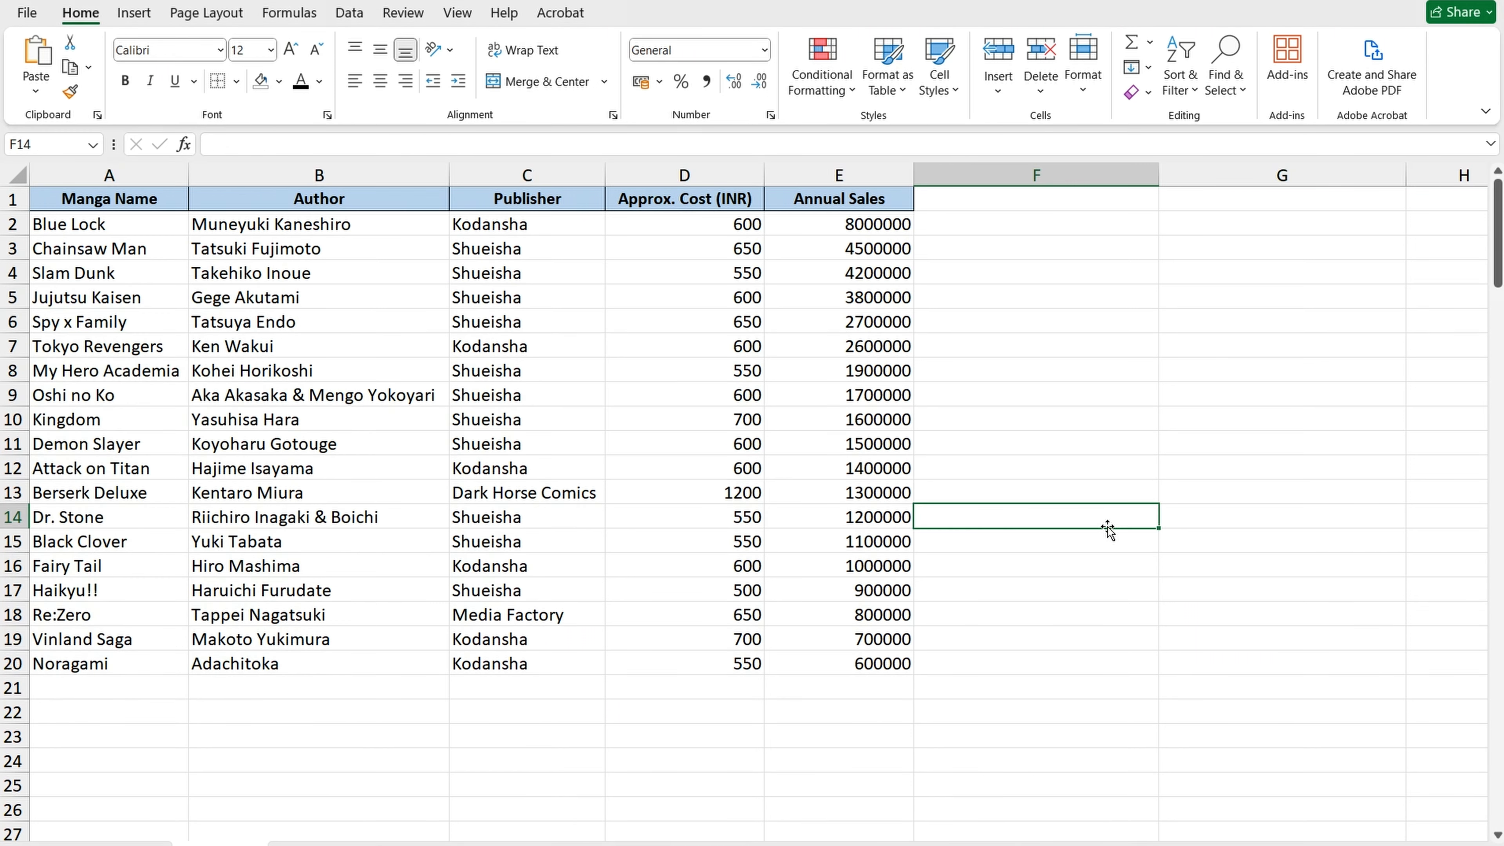
{"action": "key", "text": "ctrl+z"}
{"action": "left_click", "coordinate": [1248, 453]}
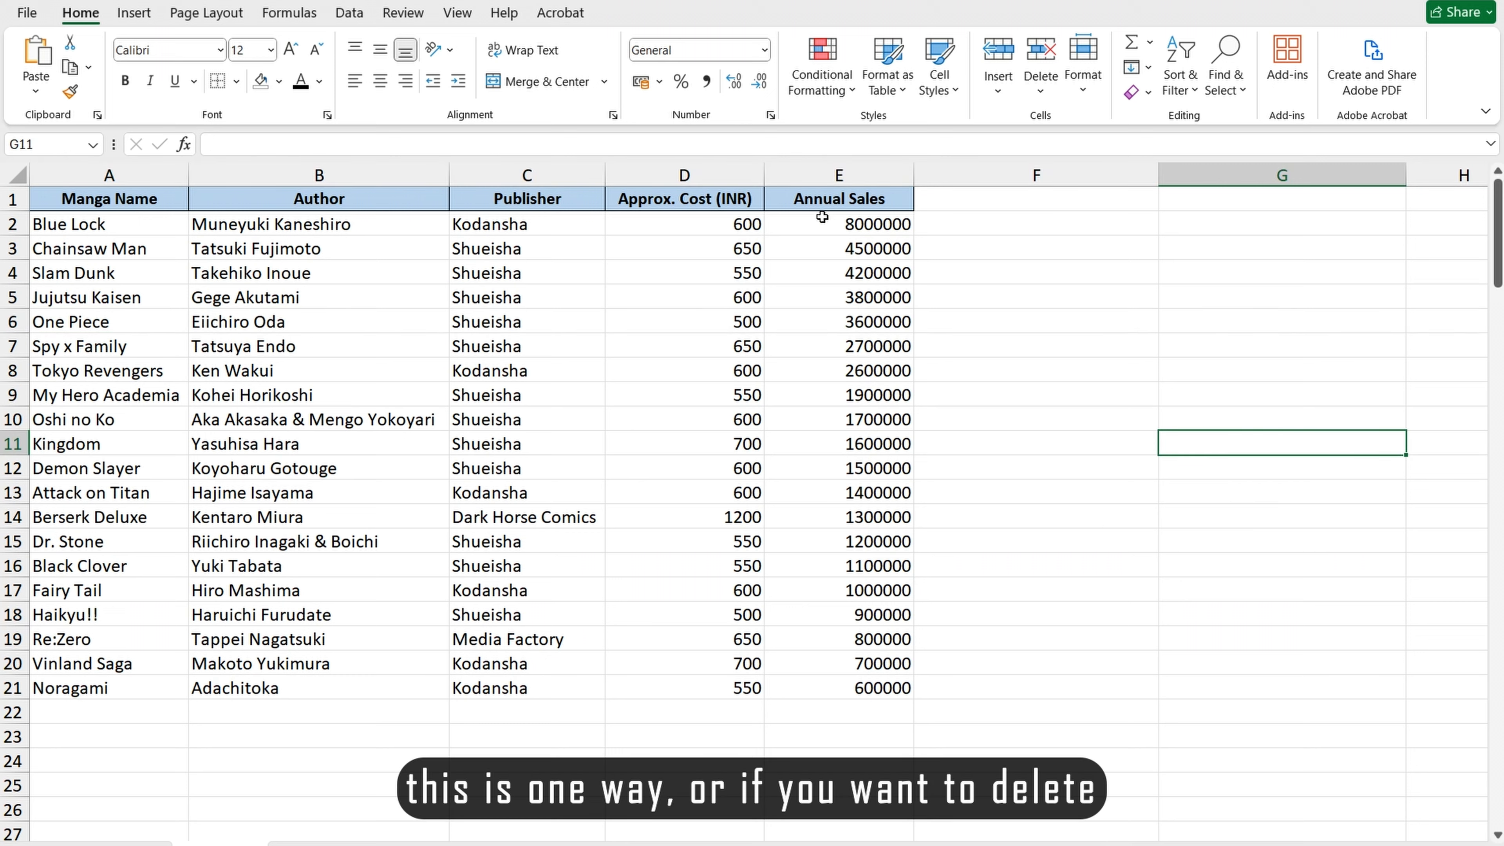
Delete the Annual Sales column E with Delete Sheet Columns and undo the deletion
{"action": "left_click", "coordinate": [827, 173]}
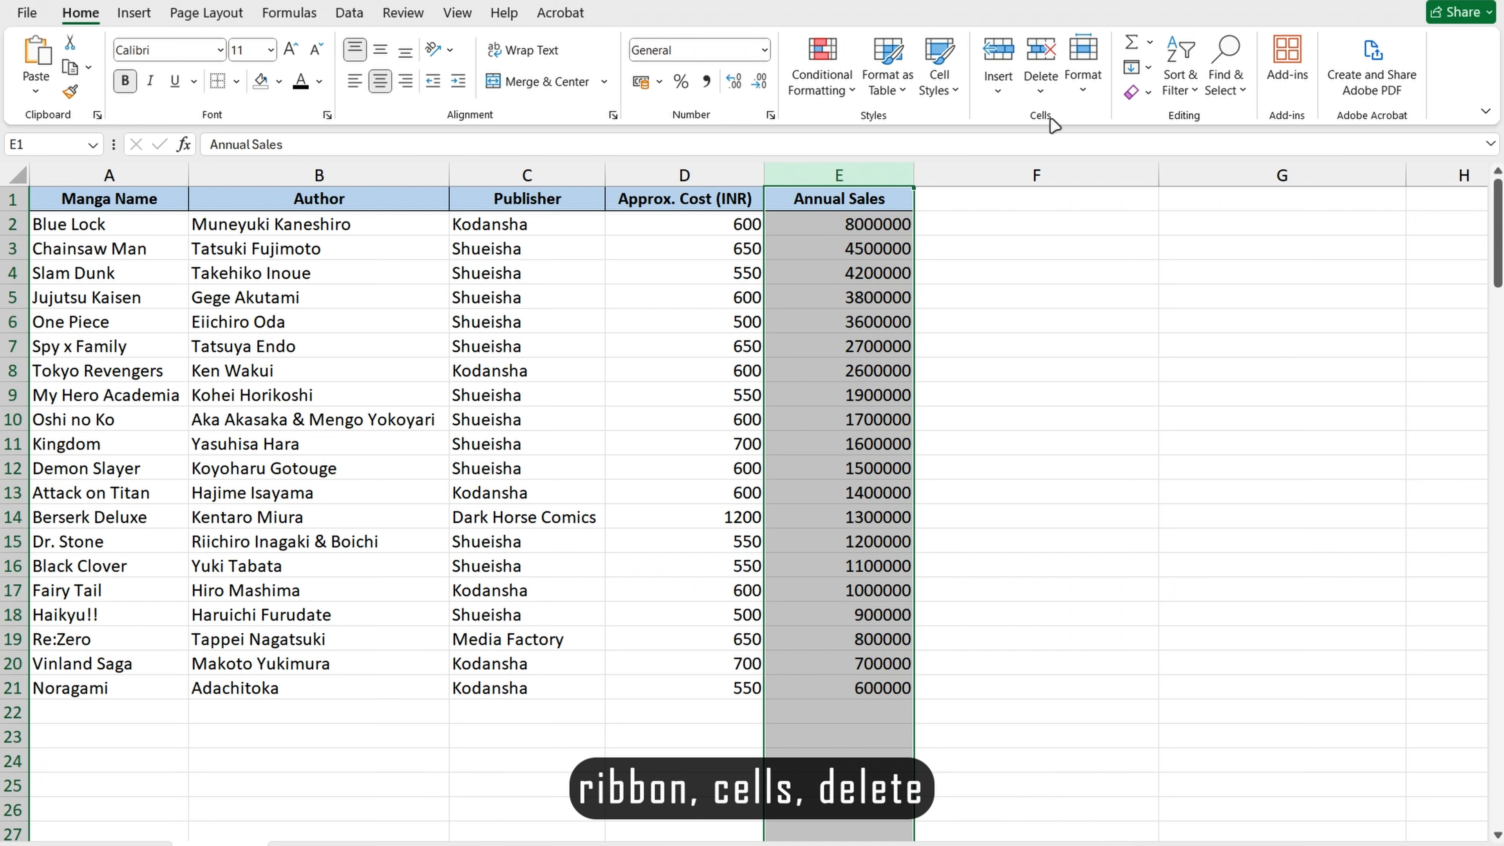
{"action": "left_click", "coordinate": [1054, 97]}
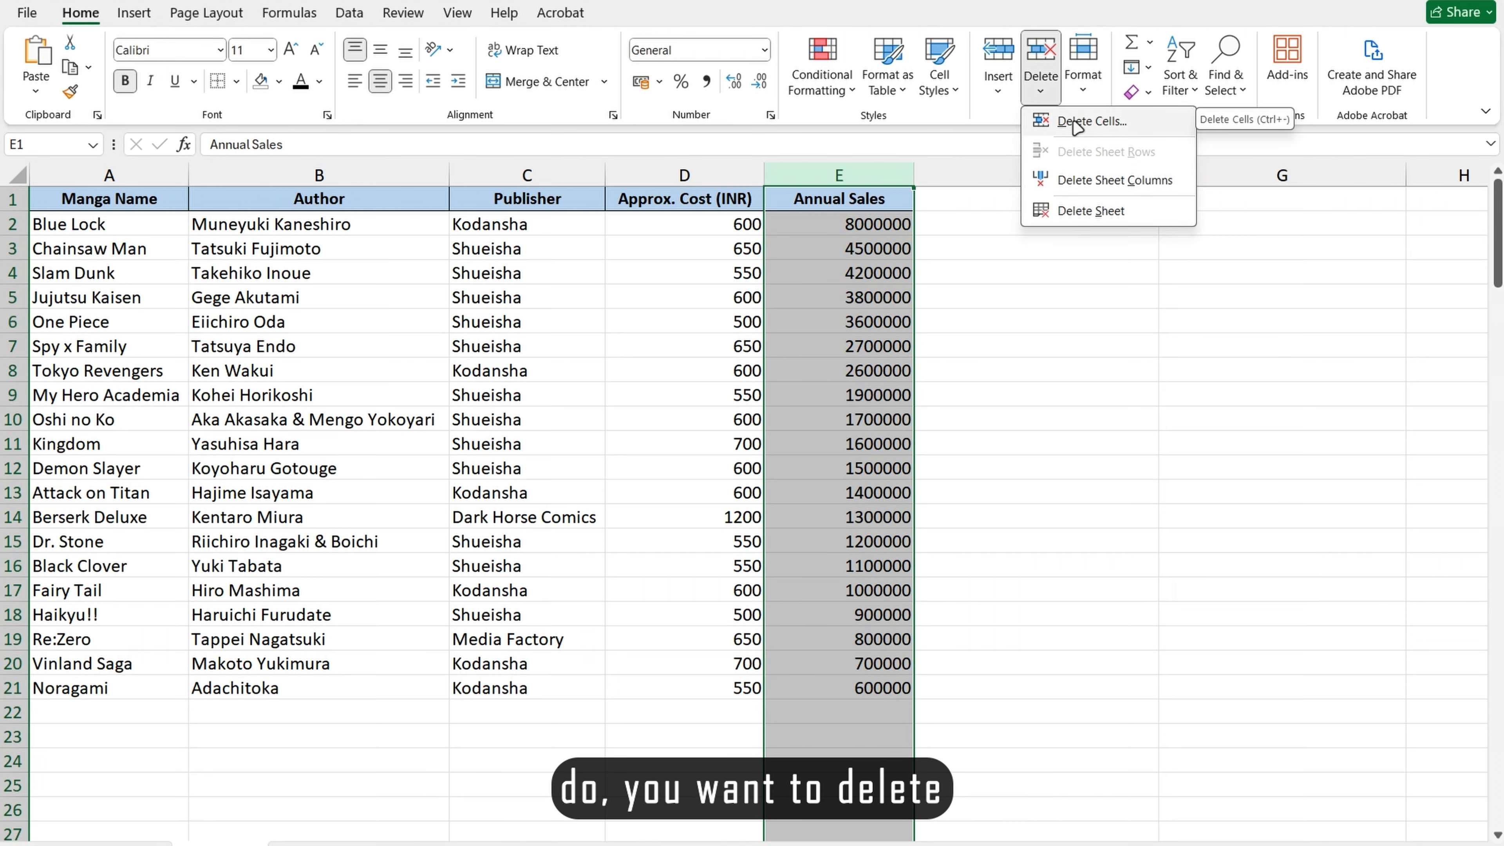
{"action": "left_click", "coordinate": [1103, 191]}
{"action": "left_click", "coordinate": [1154, 441]}
{"action": "key", "text": "ctrl+z"}
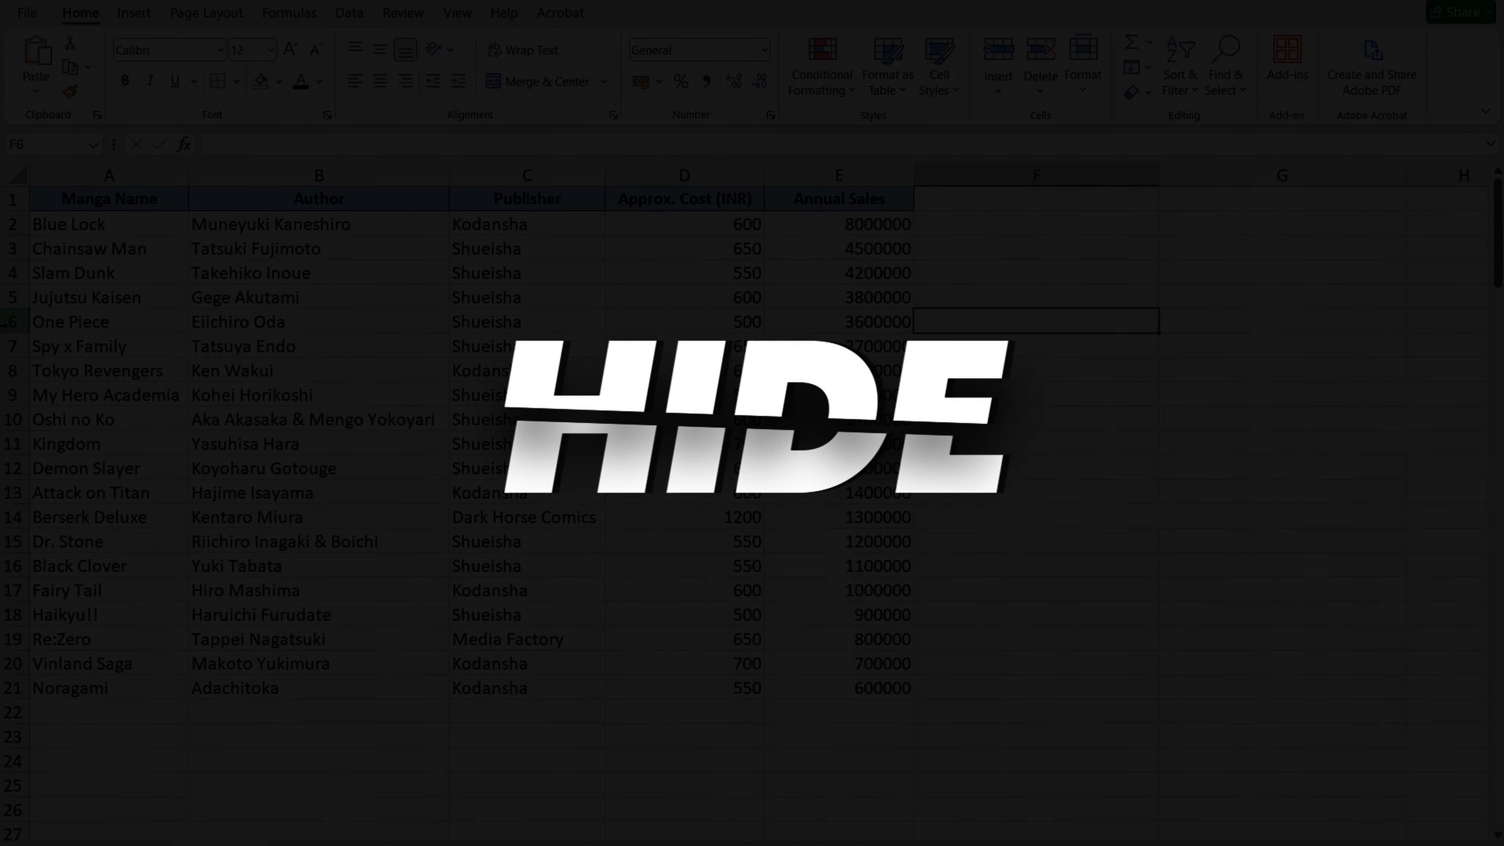
{"action": "right_click", "coordinate": [12, 321]}
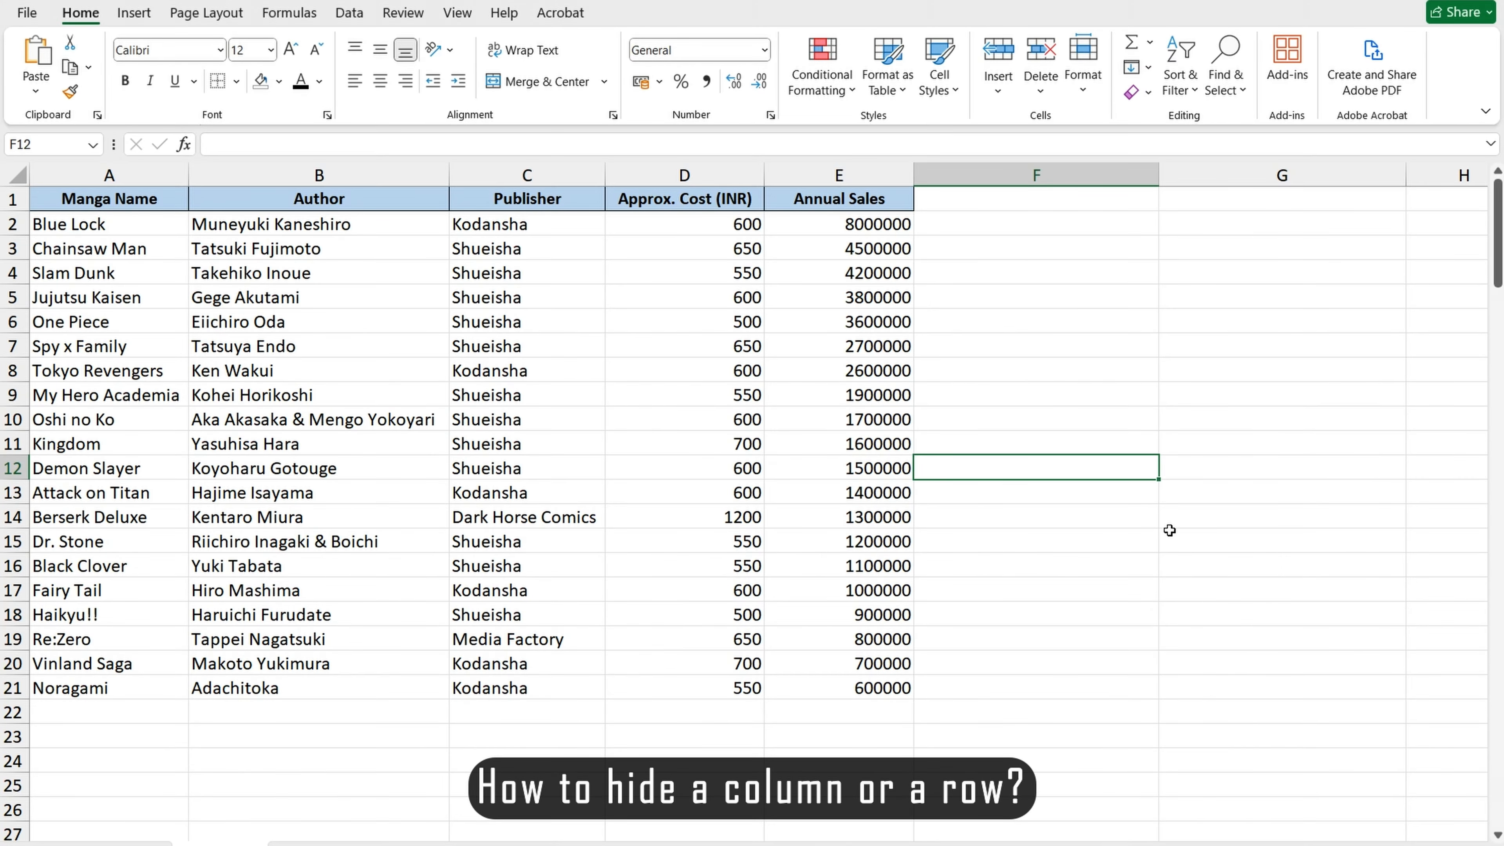
{"action": "left_click", "coordinate": [1081, 650]}
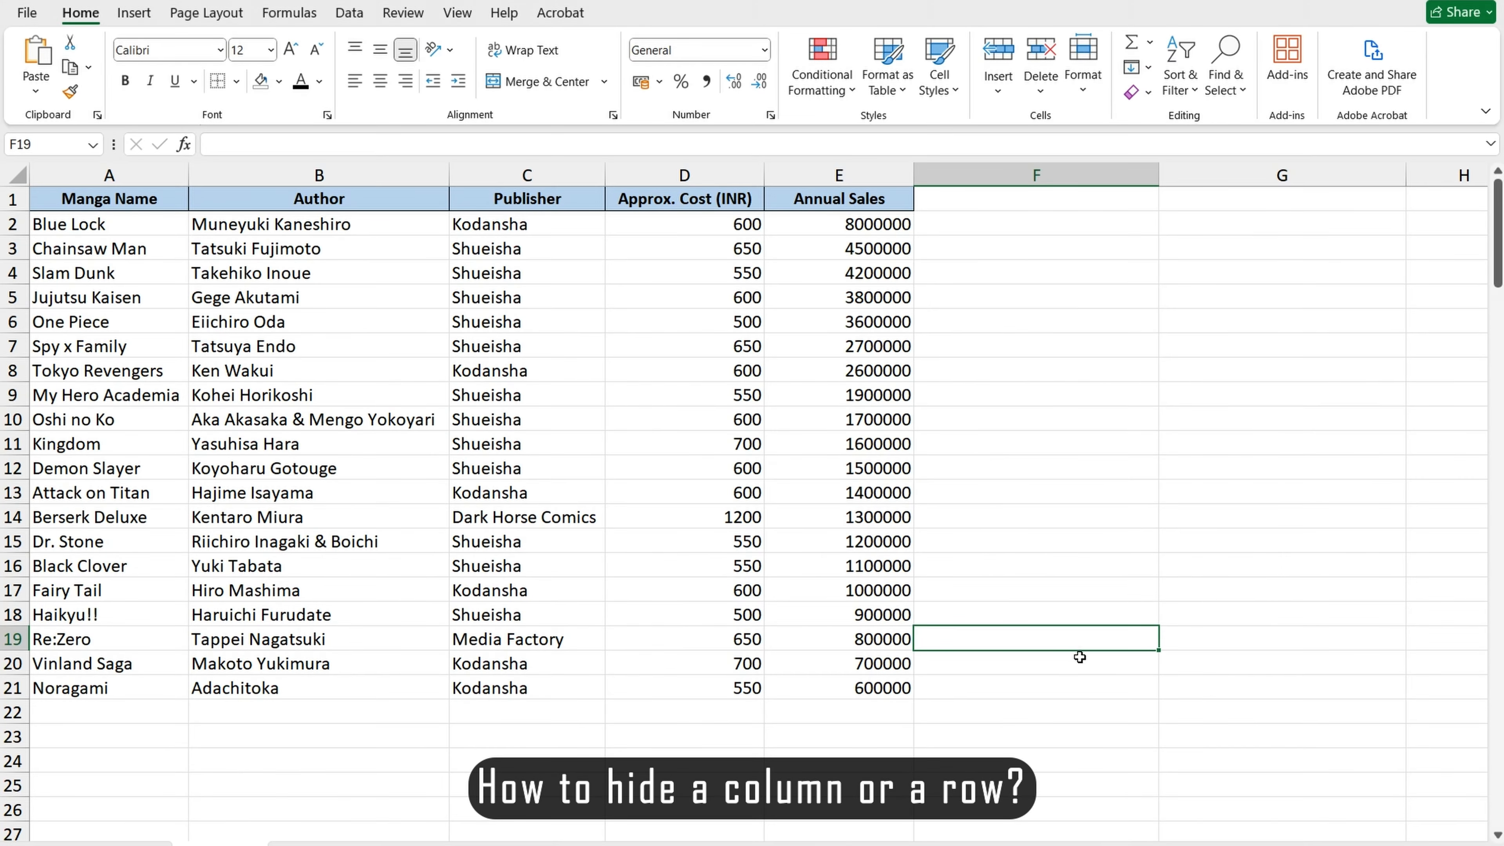
{"action": "left_click", "coordinate": [960, 739]}
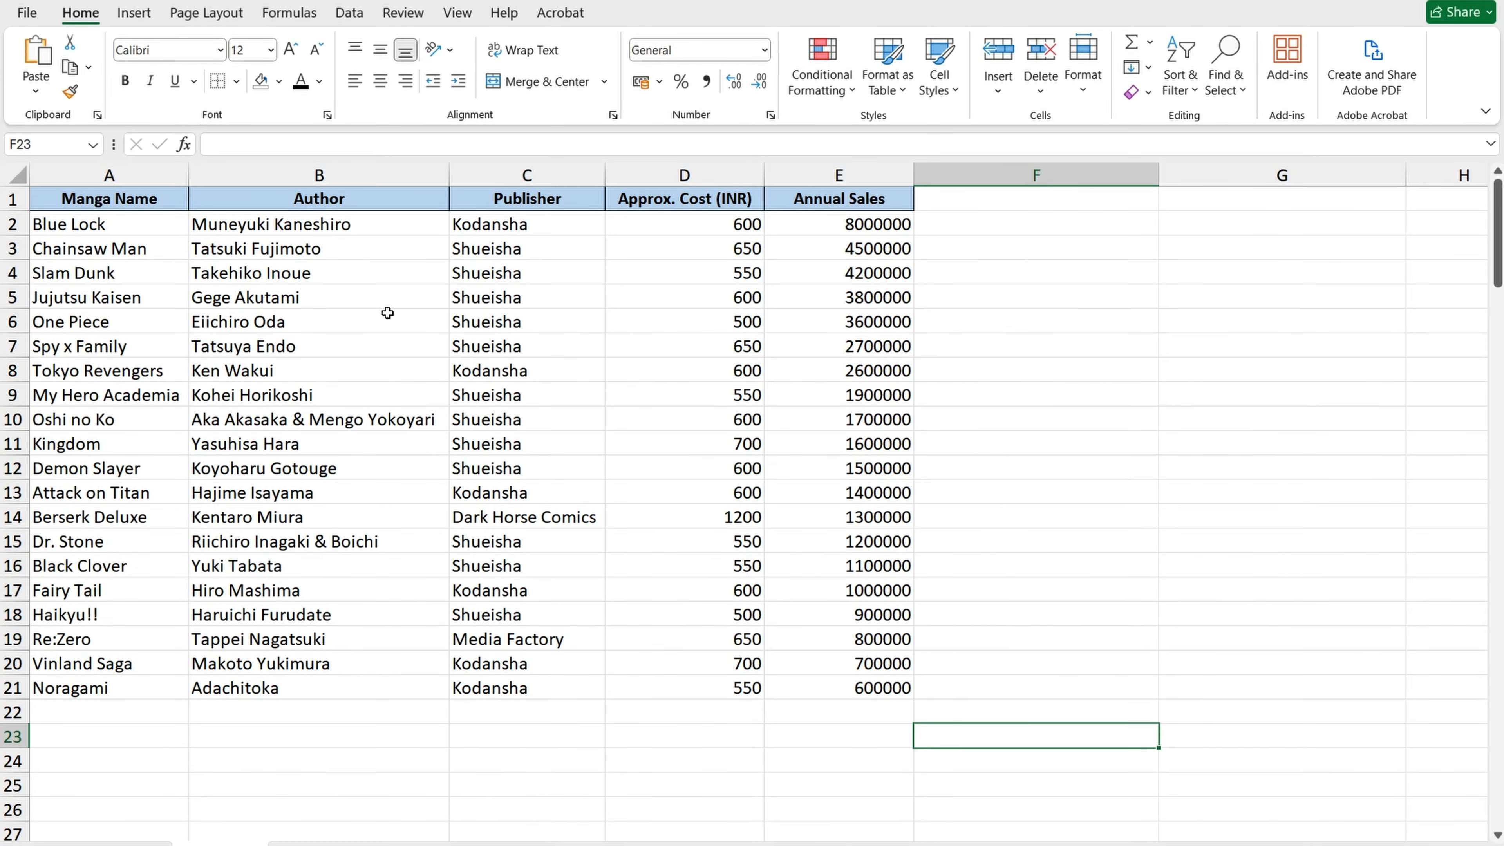
Hide the Author column, column B, and clear the column selection
{"action": "left_click", "coordinate": [263, 177]}
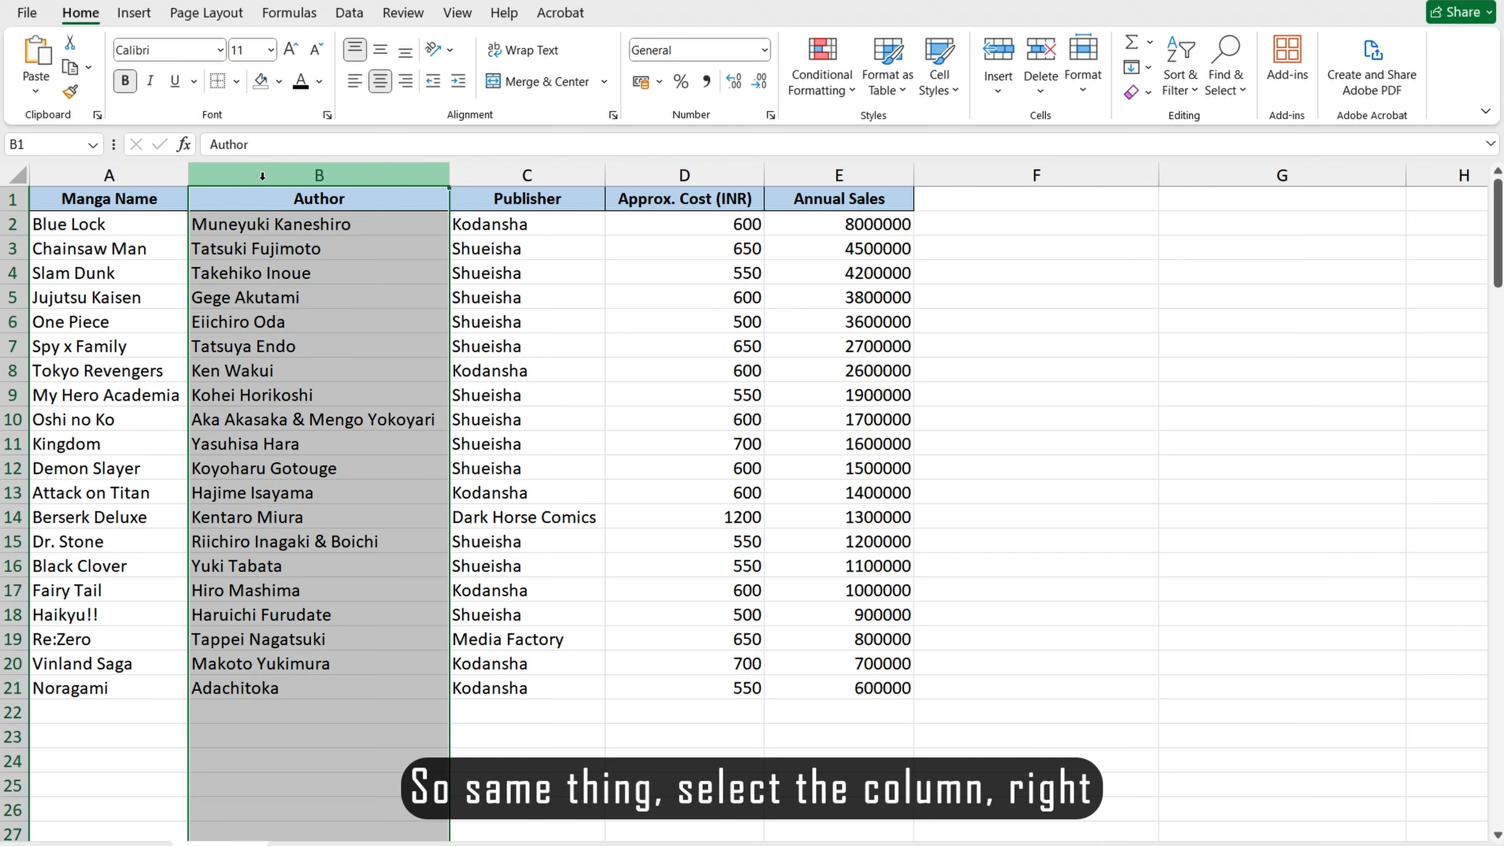
{"action": "right_click", "coordinate": [262, 176]}
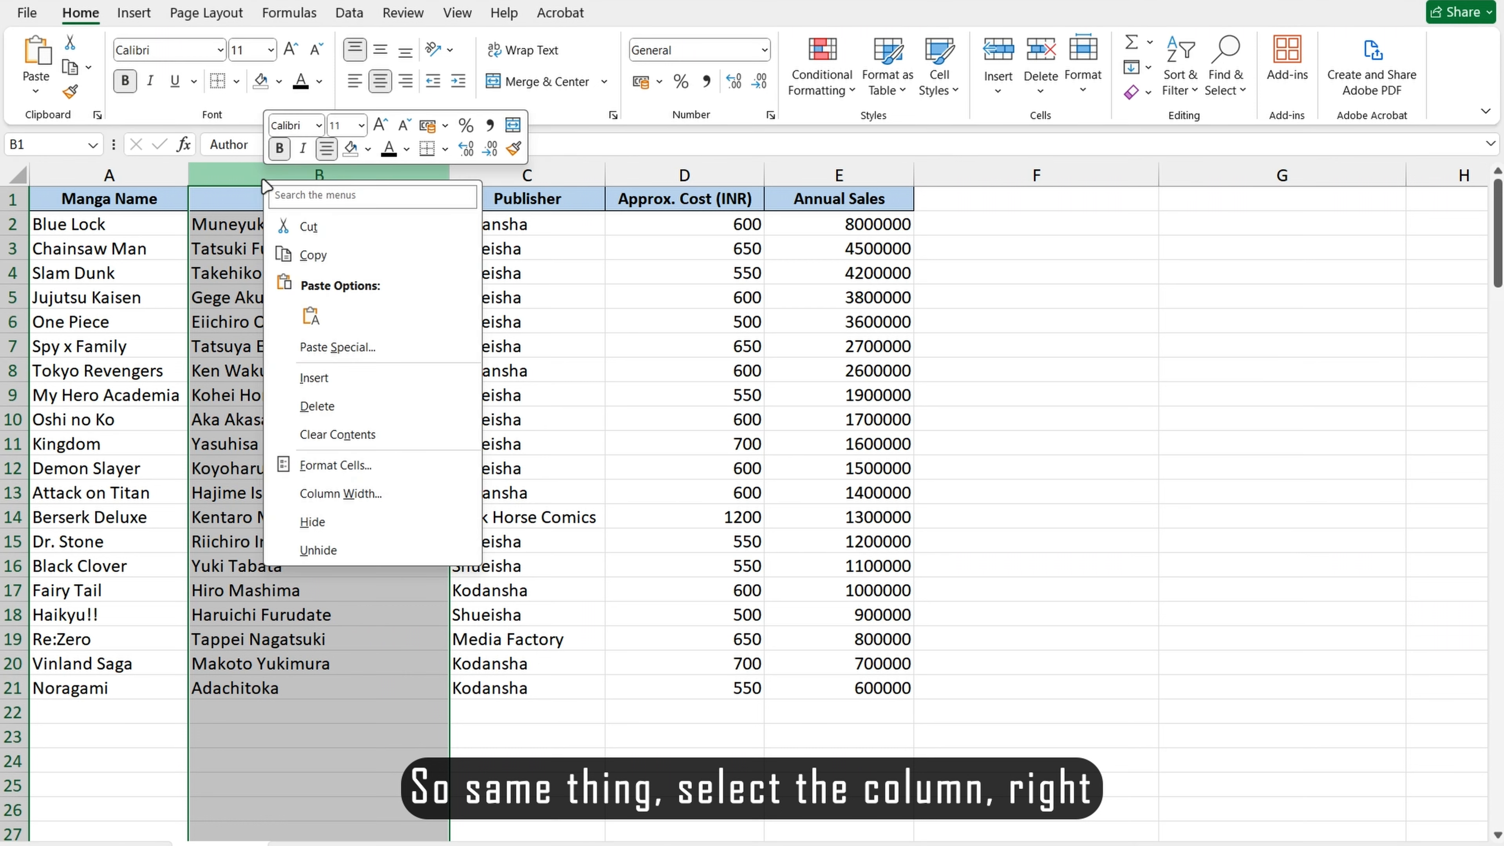
{"action": "left_click", "coordinate": [353, 529]}
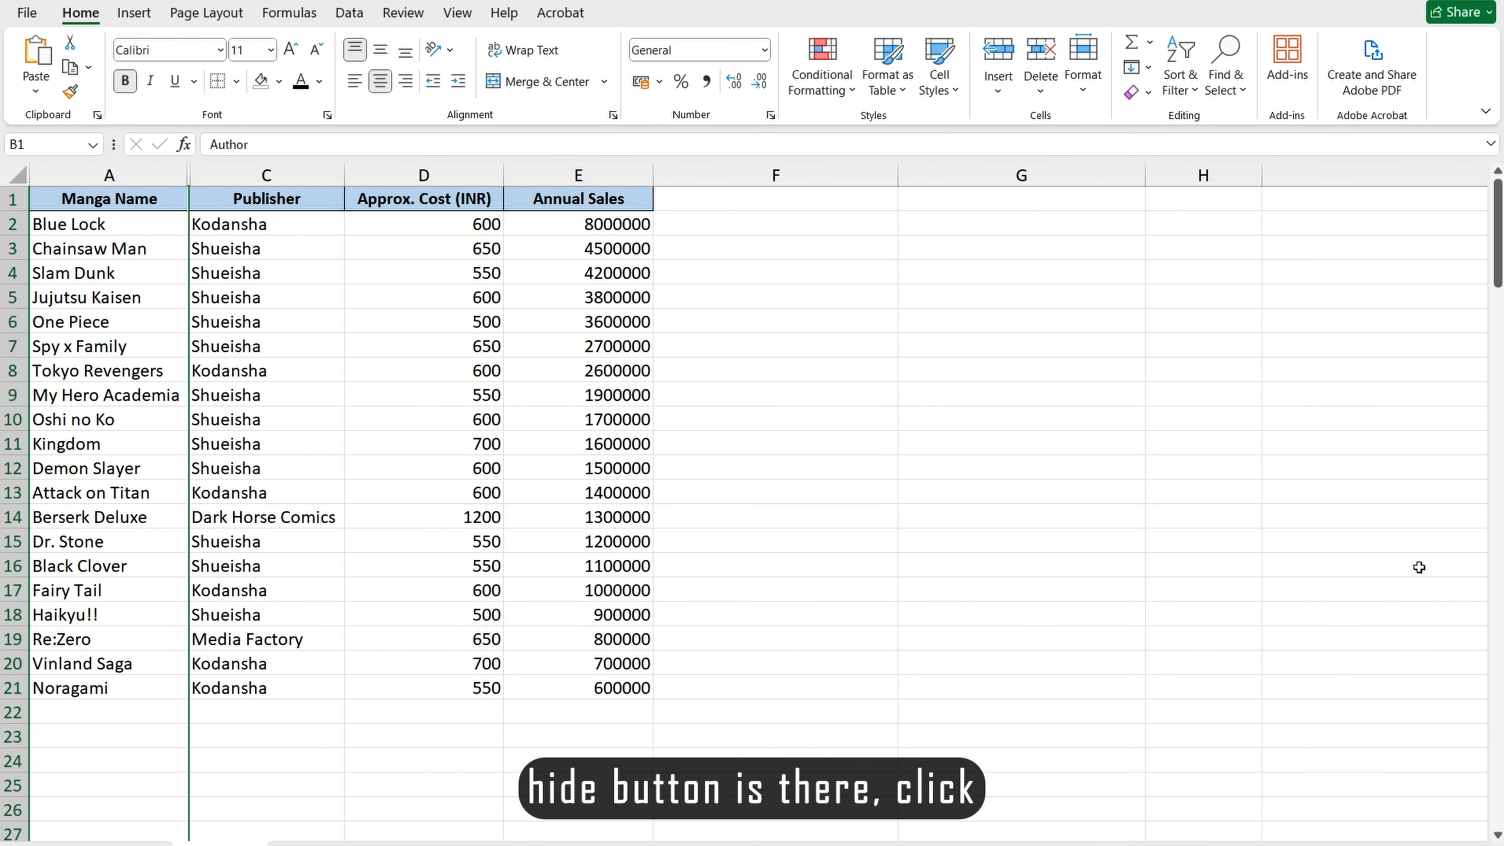
{"action": "left_click", "coordinate": [1243, 451]}
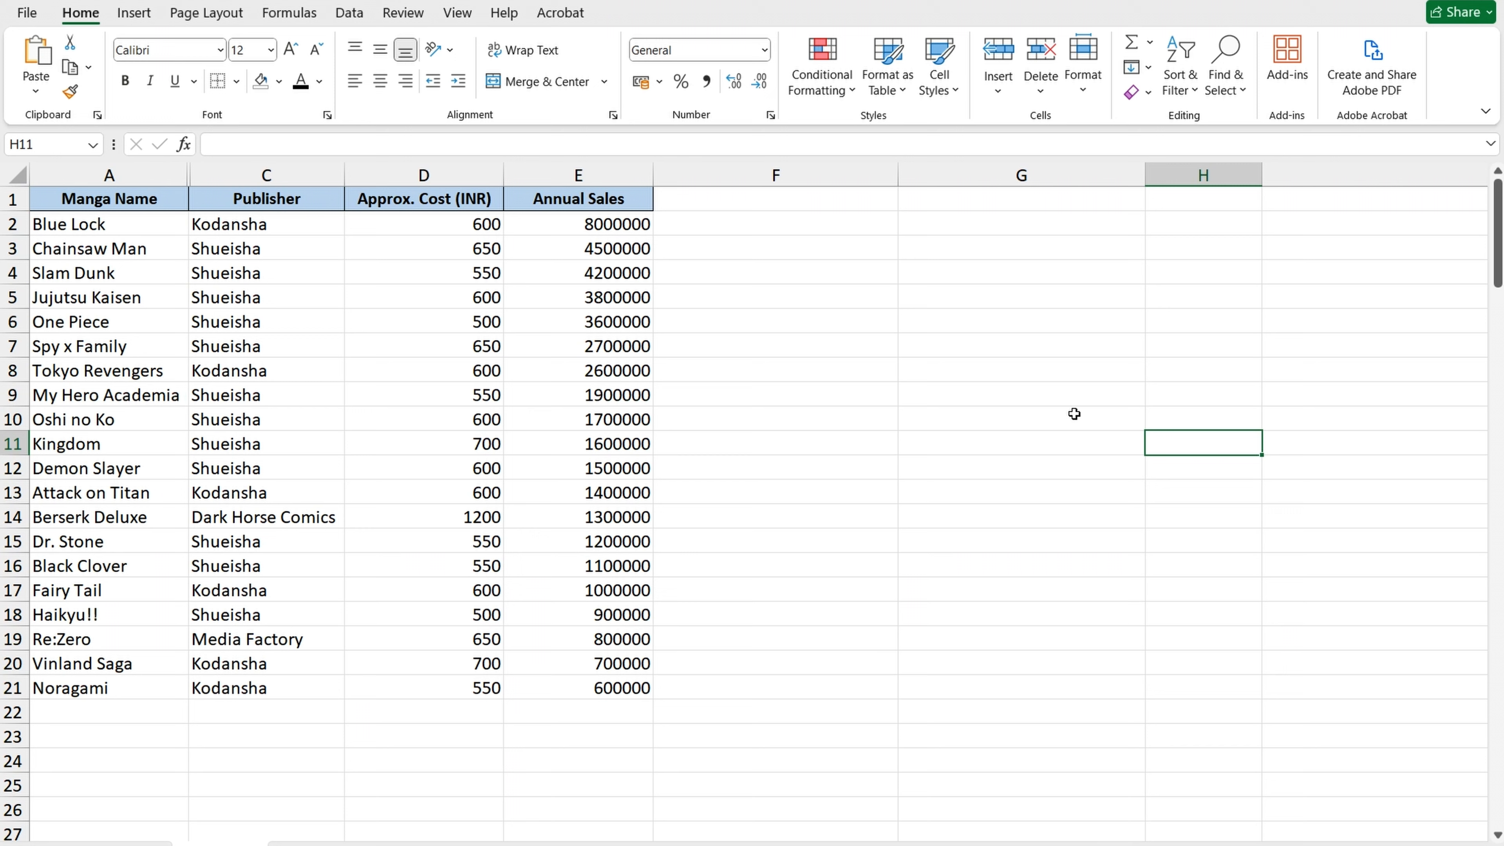
{"action": "left_click", "coordinate": [1291, 462]}
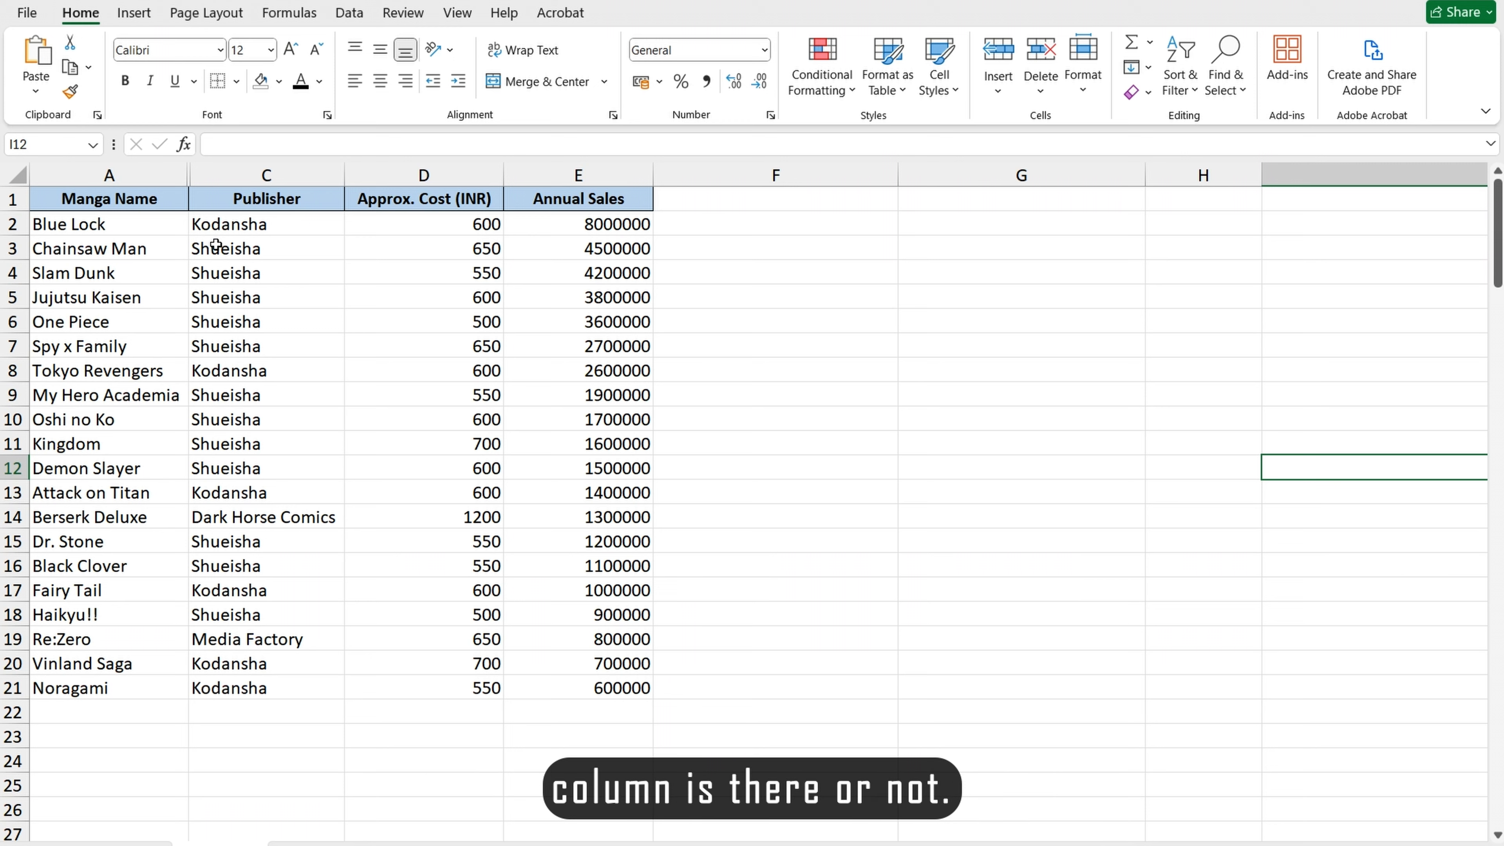
Examine the column letters across the sheet, especially between Manga Name and Publisher, for a gap that reveals a hidden column
{"action": "left_click", "coordinate": [787, 271]}
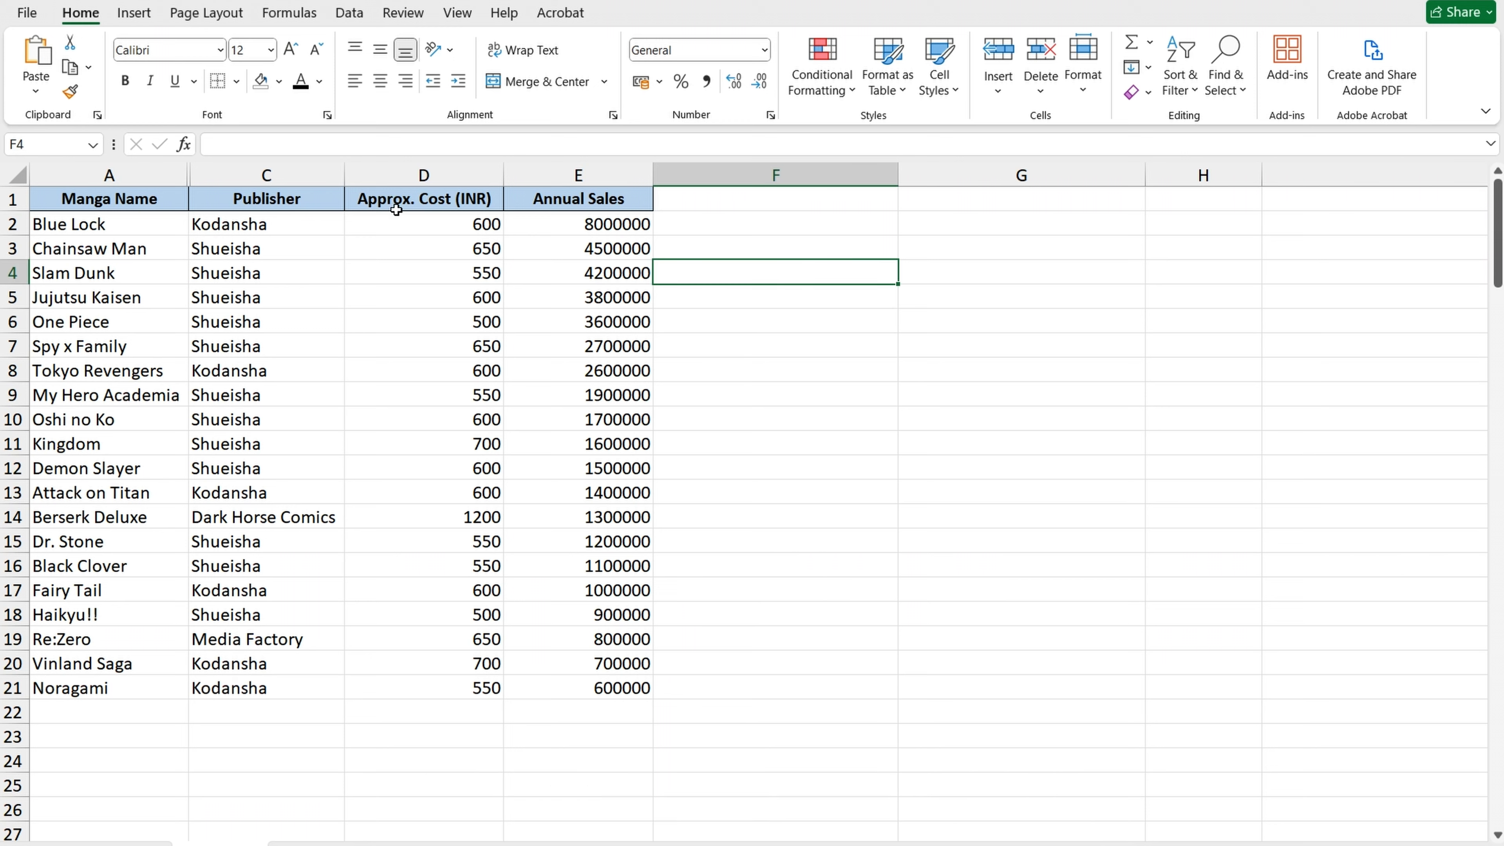
{"action": "left_click", "coordinate": [98, 173]}
{"action": "left_click", "coordinate": [266, 175]}
{"action": "left_click", "coordinate": [579, 175]}
{"action": "left_click", "coordinate": [776, 174]}
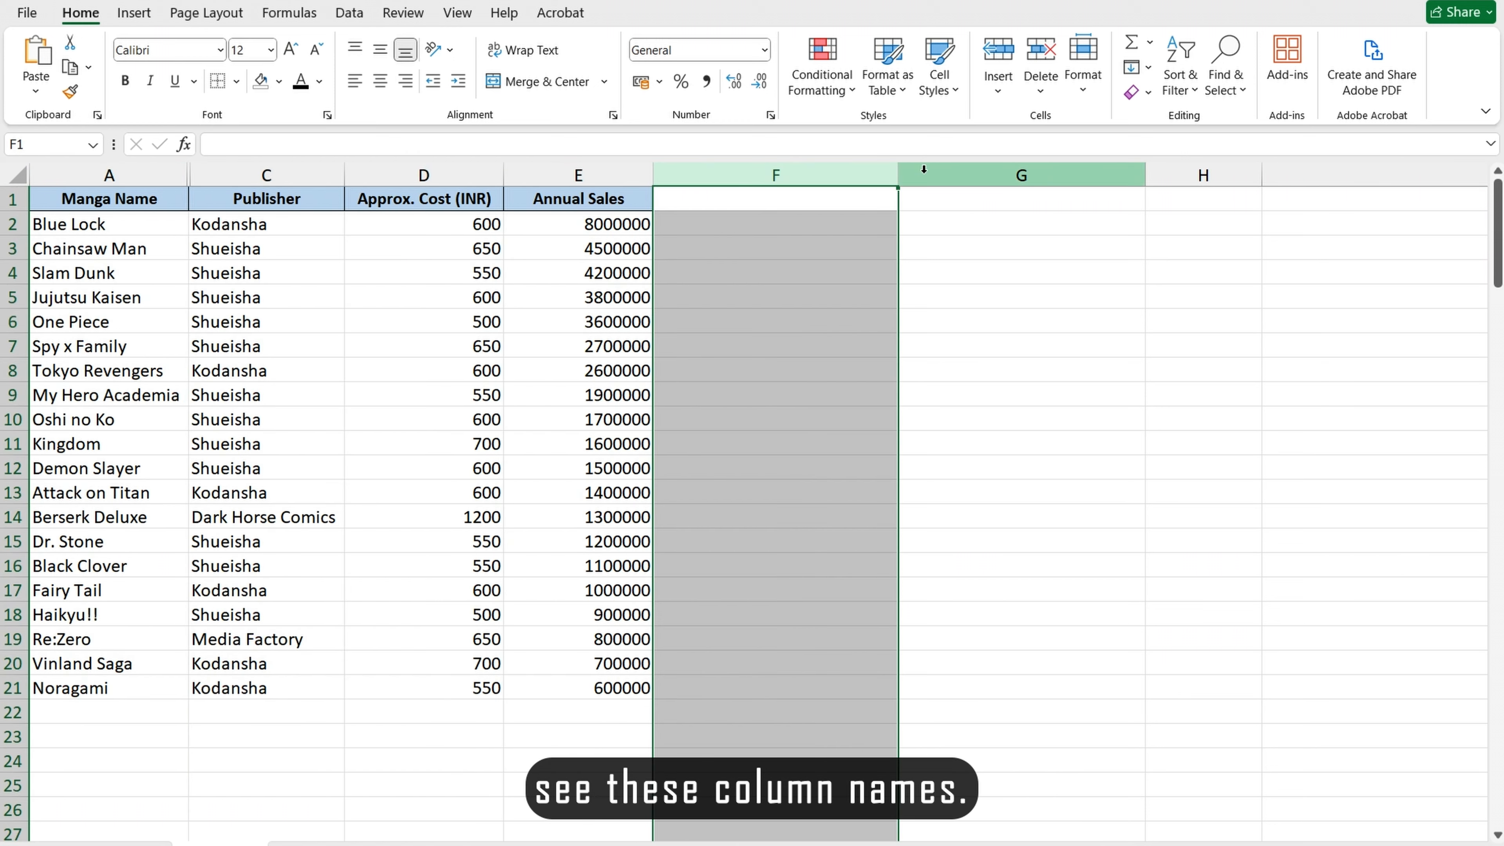
{"action": "left_click", "coordinate": [924, 171]}
{"action": "left_click", "coordinate": [162, 173]}
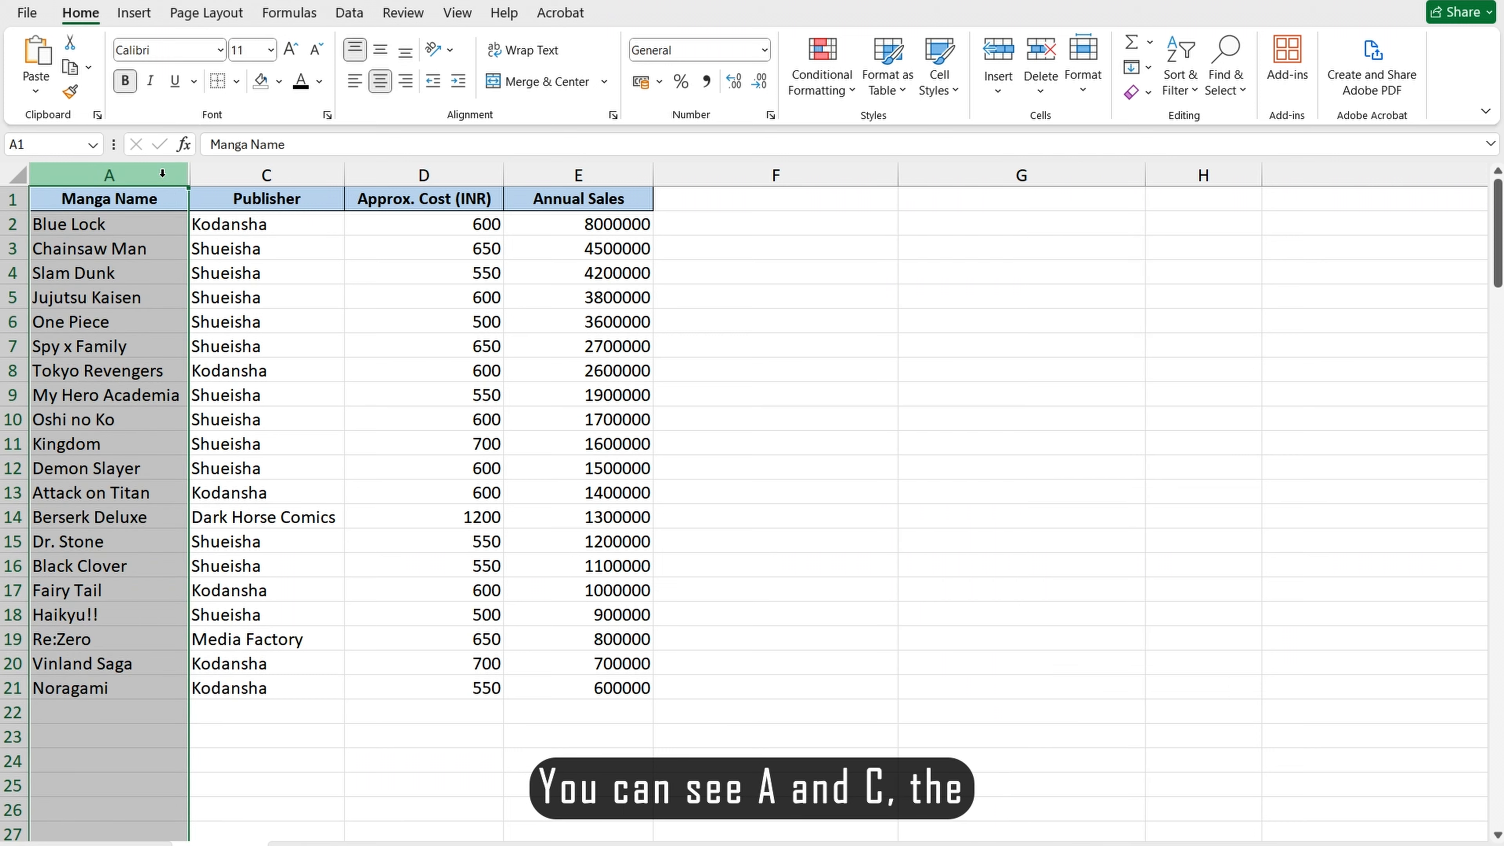
{"action": "left_click", "coordinate": [193, 175]}
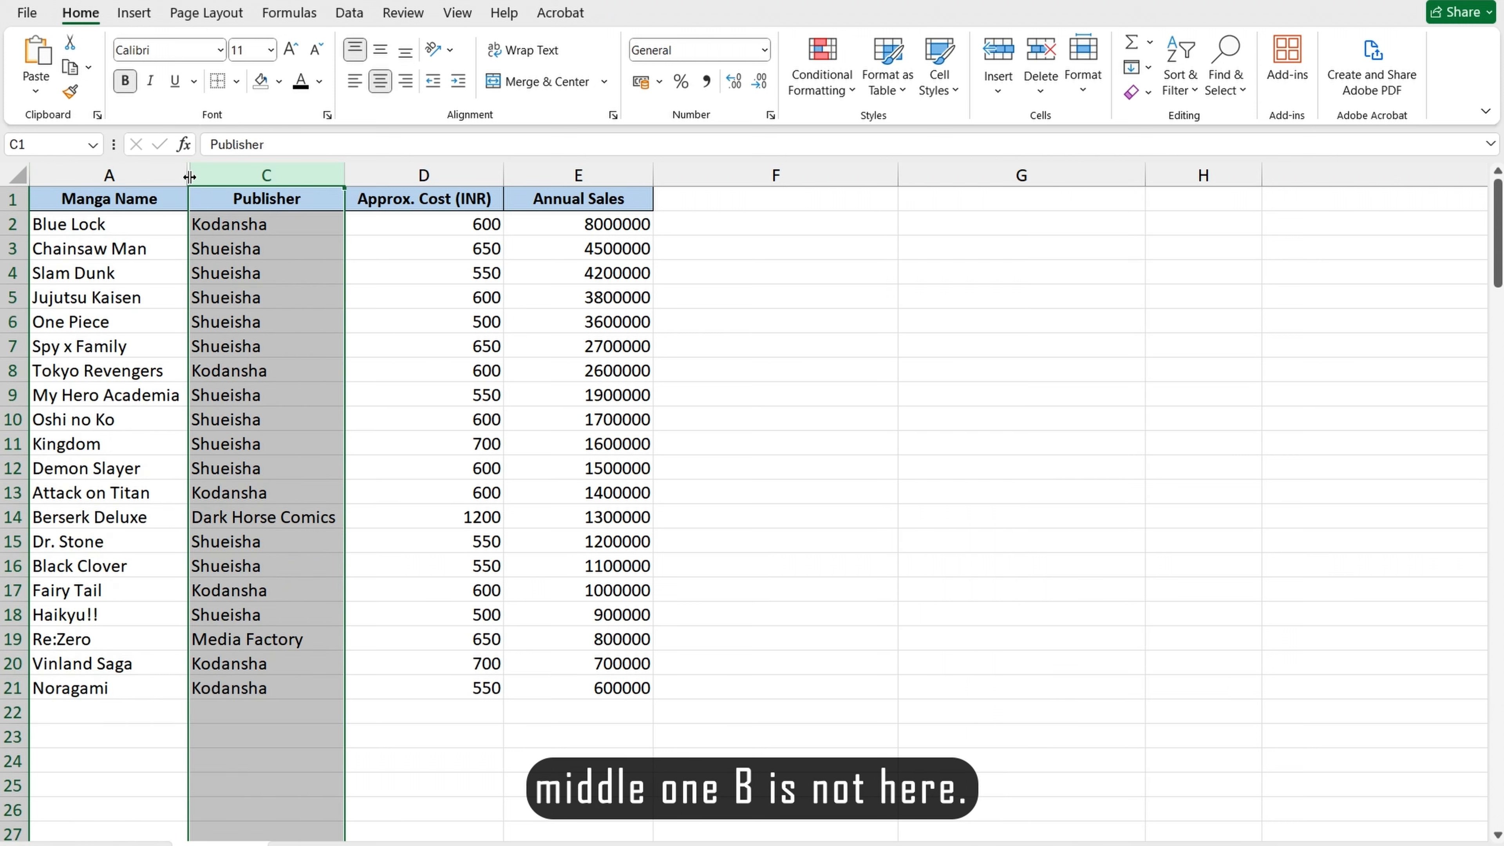
{"action": "left_click", "coordinate": [833, 241]}
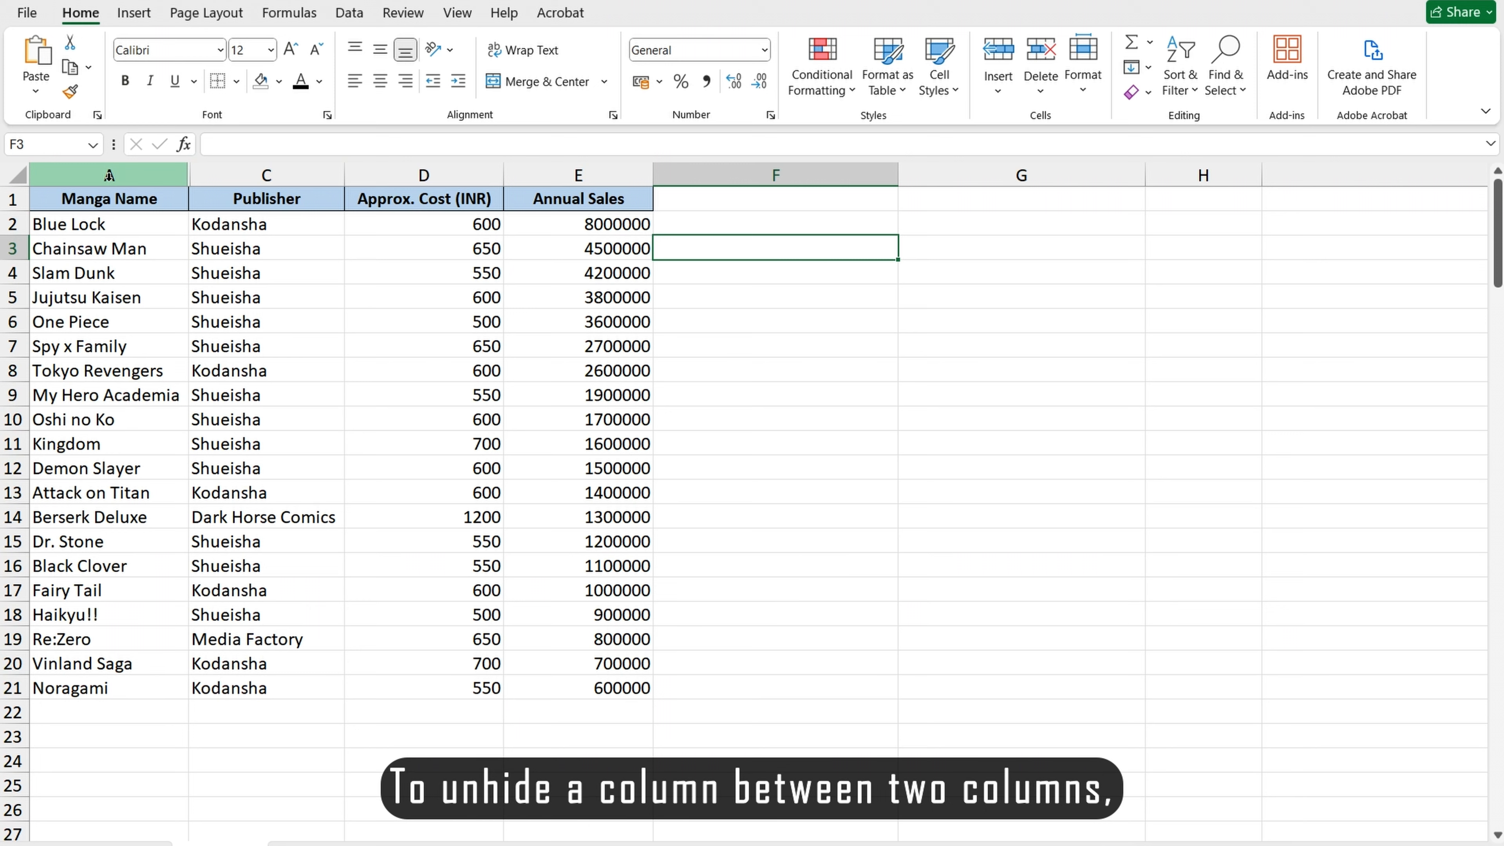
Unhide the Author column between the Manga Name and Publisher columns and clear the column selection
{"action": "left_click", "coordinate": [109, 174]}
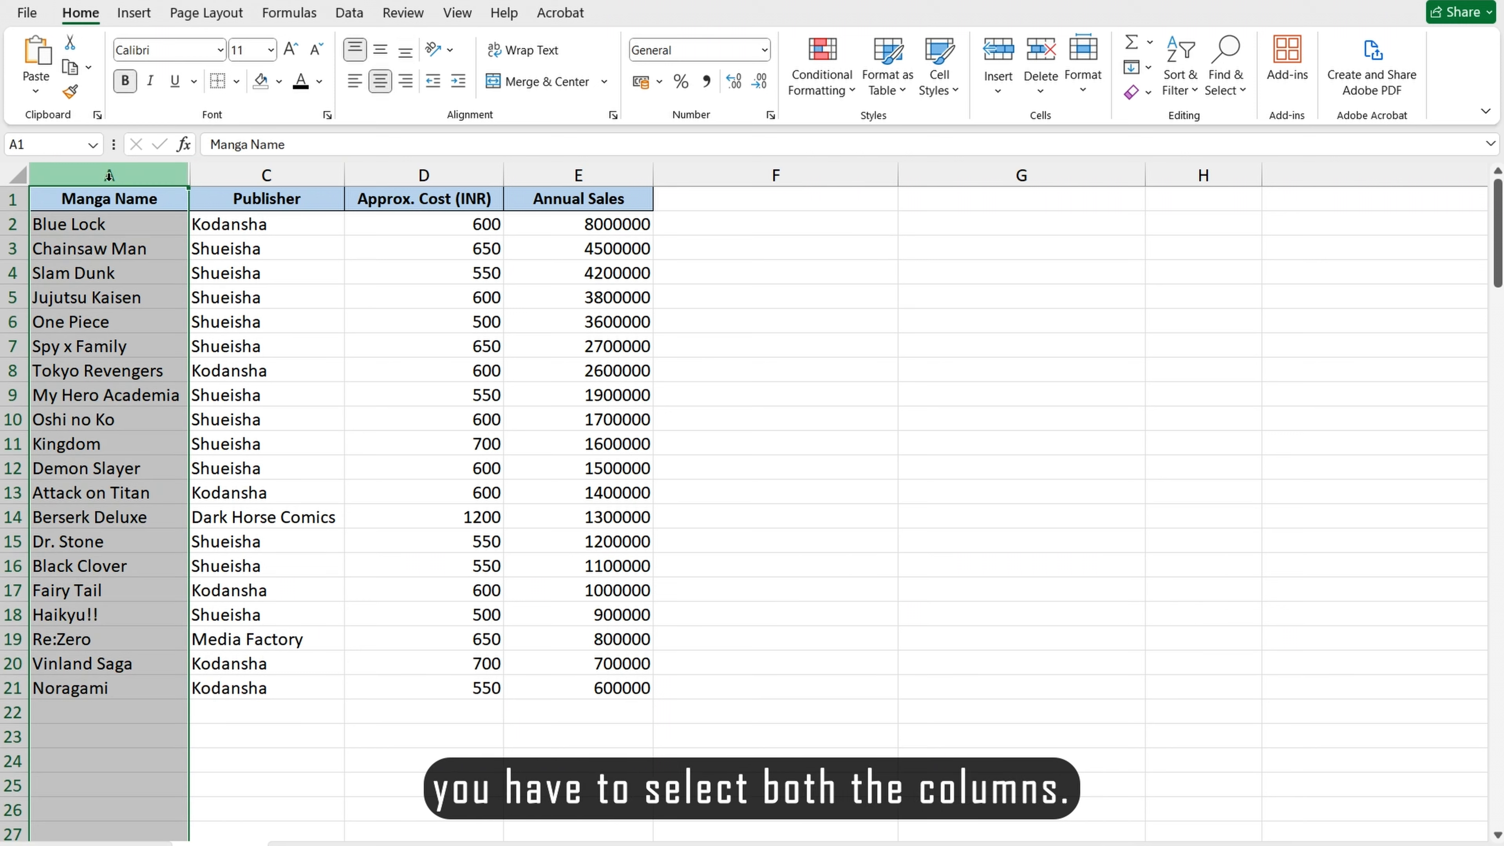
{"action": "left_click", "coordinate": [255, 175], "text": "shift"}
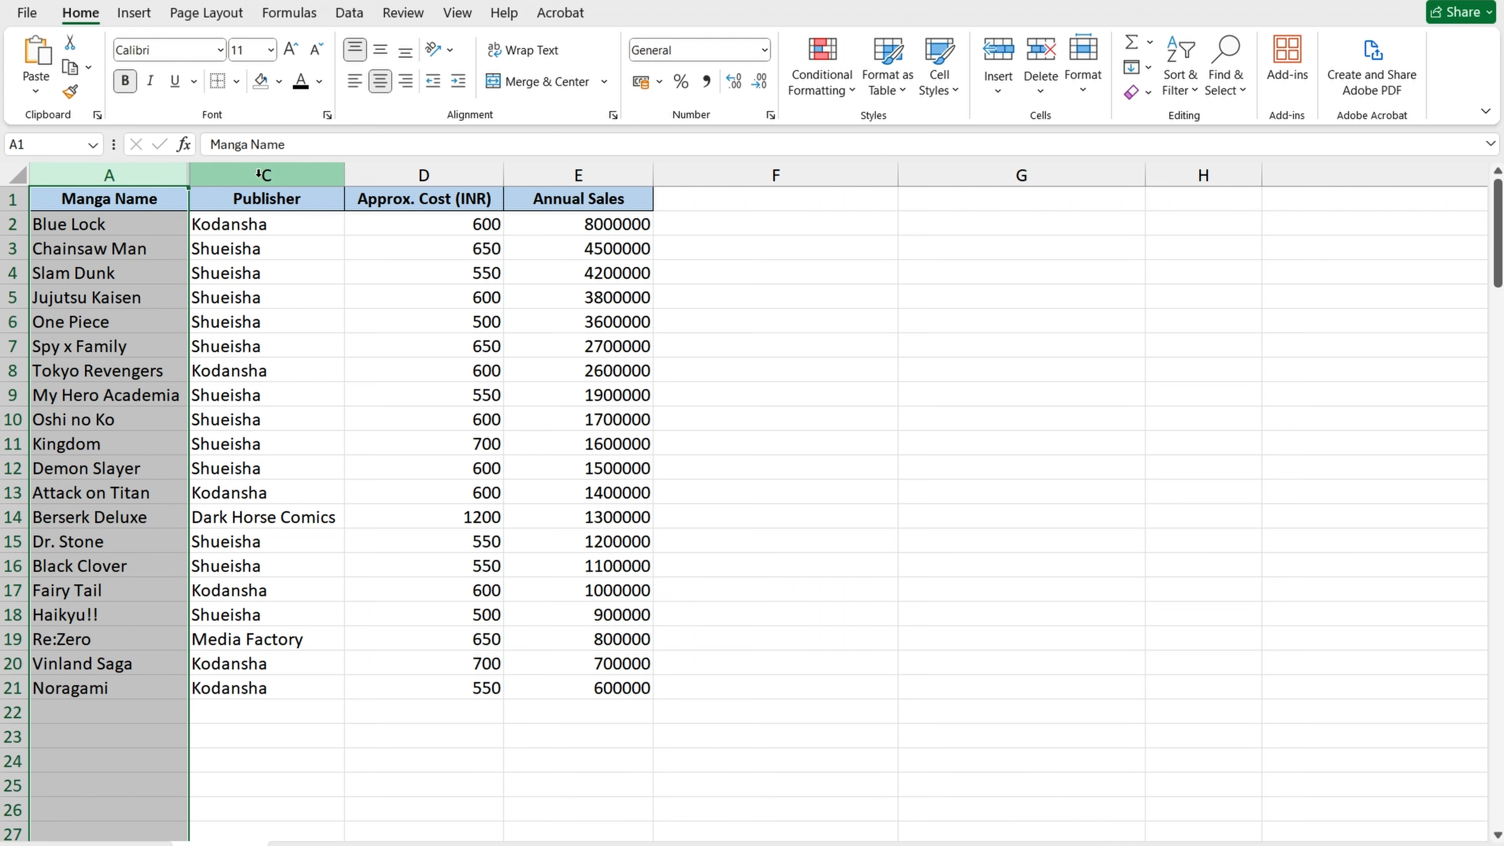
{"action": "right_click", "coordinate": [185, 182]}
{"action": "left_click", "coordinate": [269, 551]}
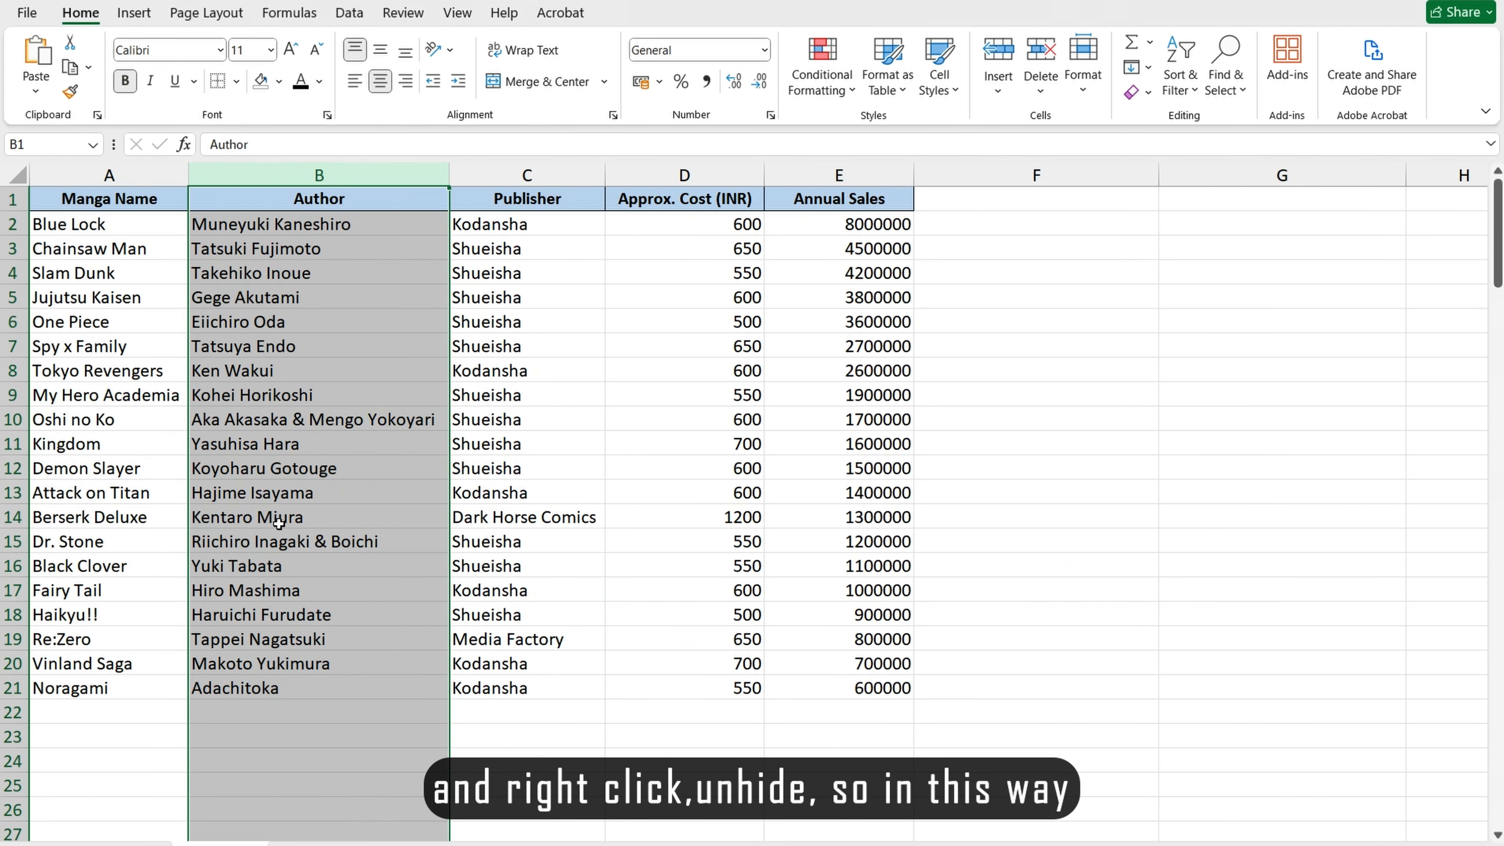
{"action": "left_click", "coordinate": [1191, 469]}
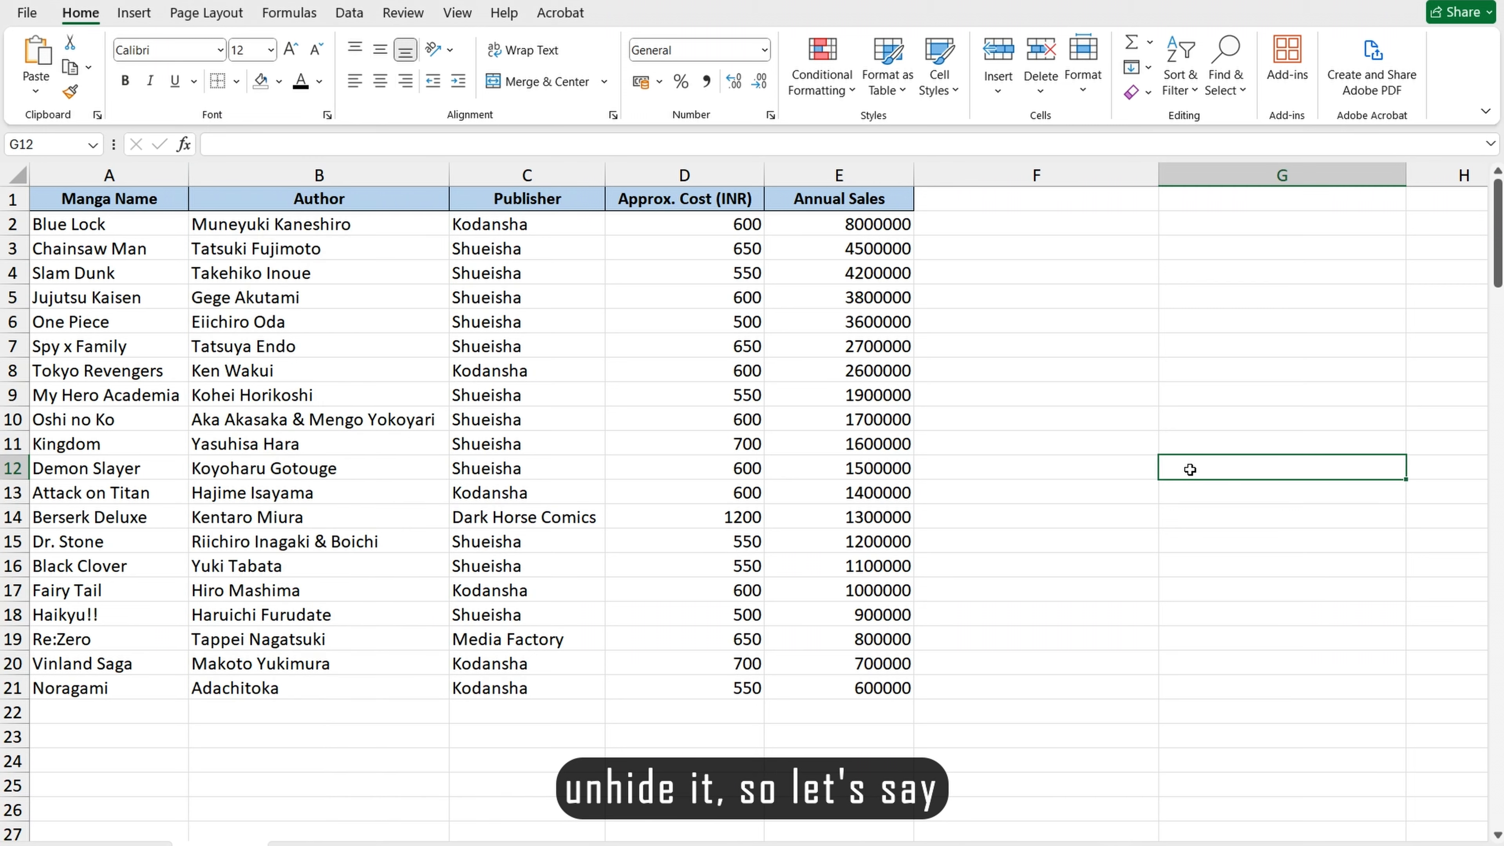
Hide the My Hero Academia row, row 9, and clear the row selection
{"action": "right_click", "coordinate": [12, 395]}
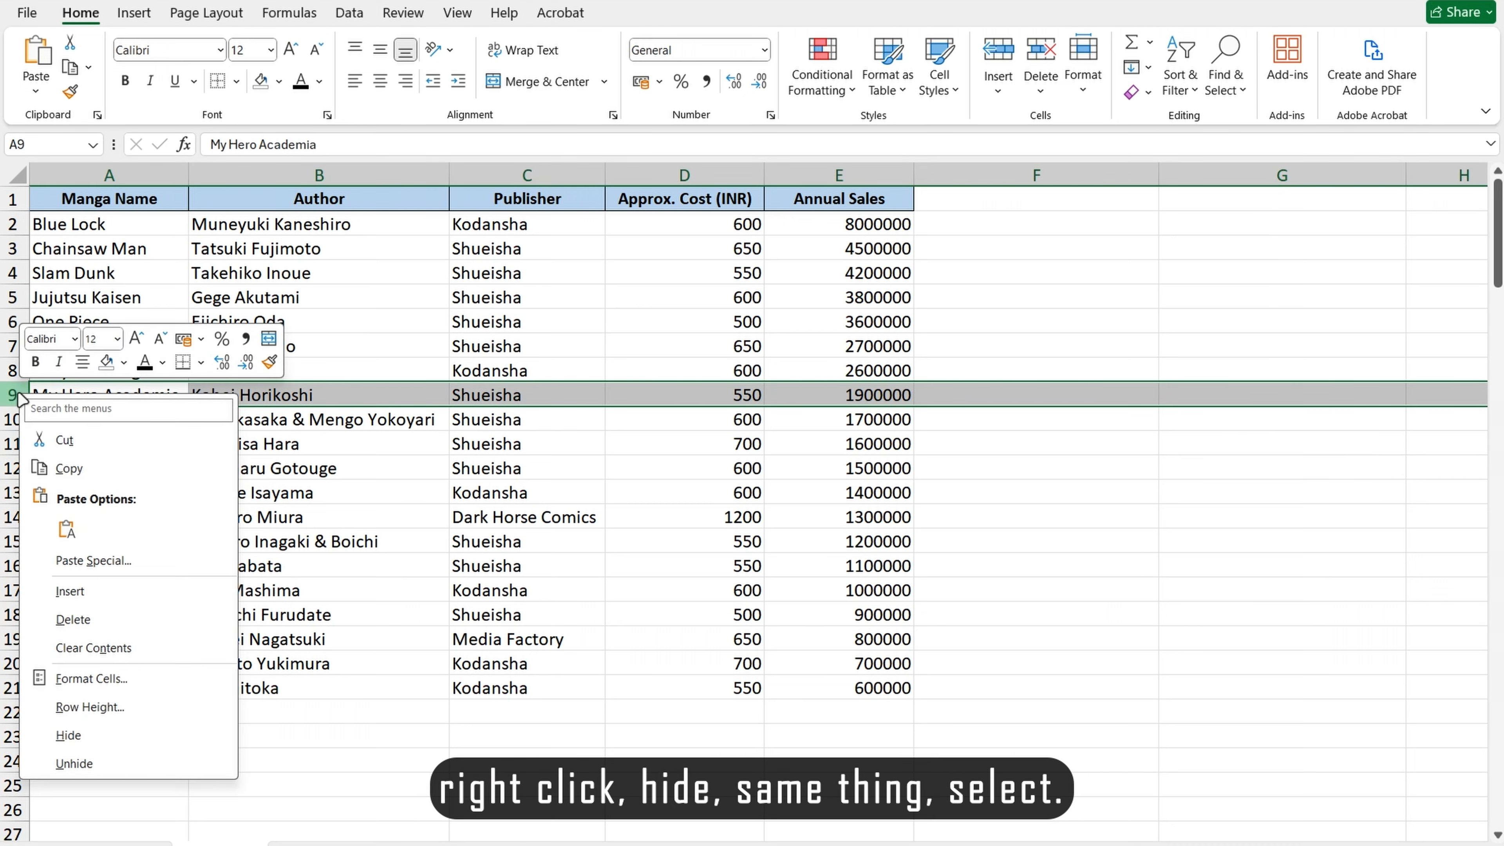
{"action": "left_click", "coordinate": [109, 738]}
{"action": "left_click", "coordinate": [1377, 583]}
{"action": "left_click", "coordinate": [320, 687]}
Unhide row 9 between the Tokyo Revengers and Oshi no Ko rows and clear the row selection
{"action": "left_click", "coordinate": [16, 371]}
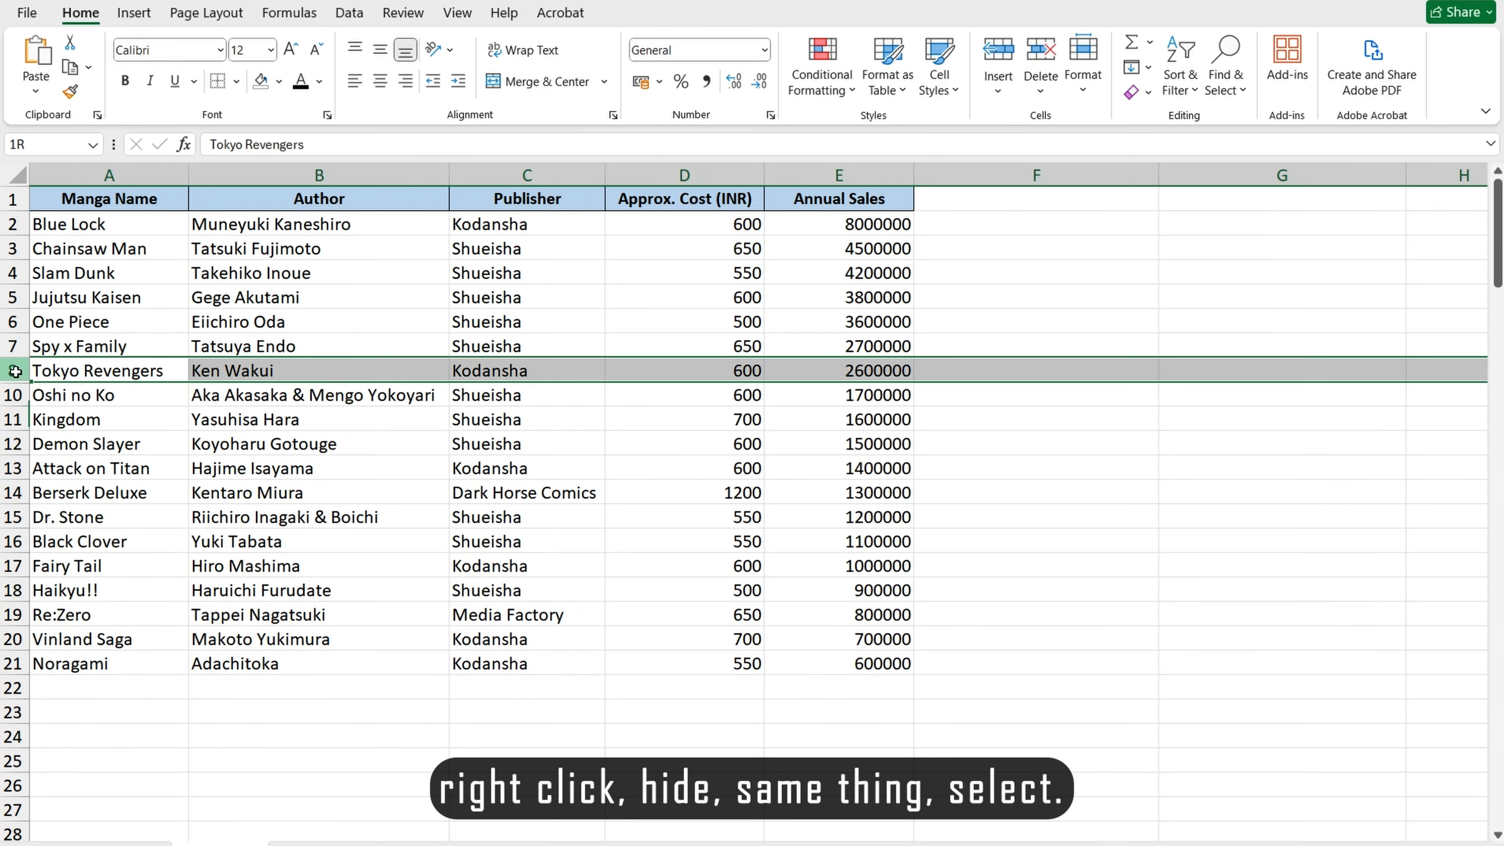
{"action": "left_click", "coordinate": [16, 401], "text": "ctrl"}
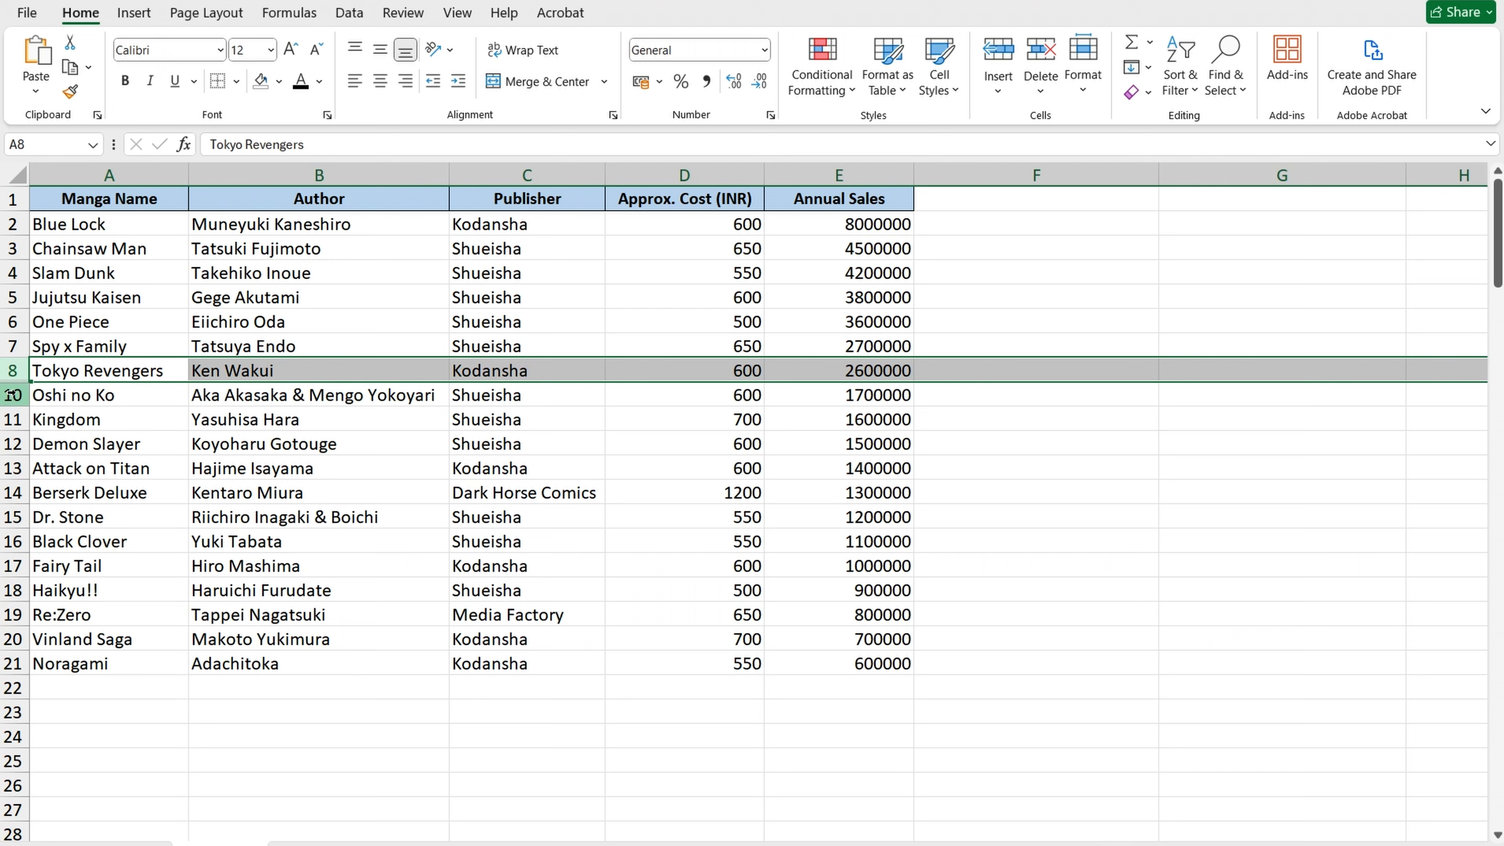
{"action": "right_click", "coordinate": [16, 379]}
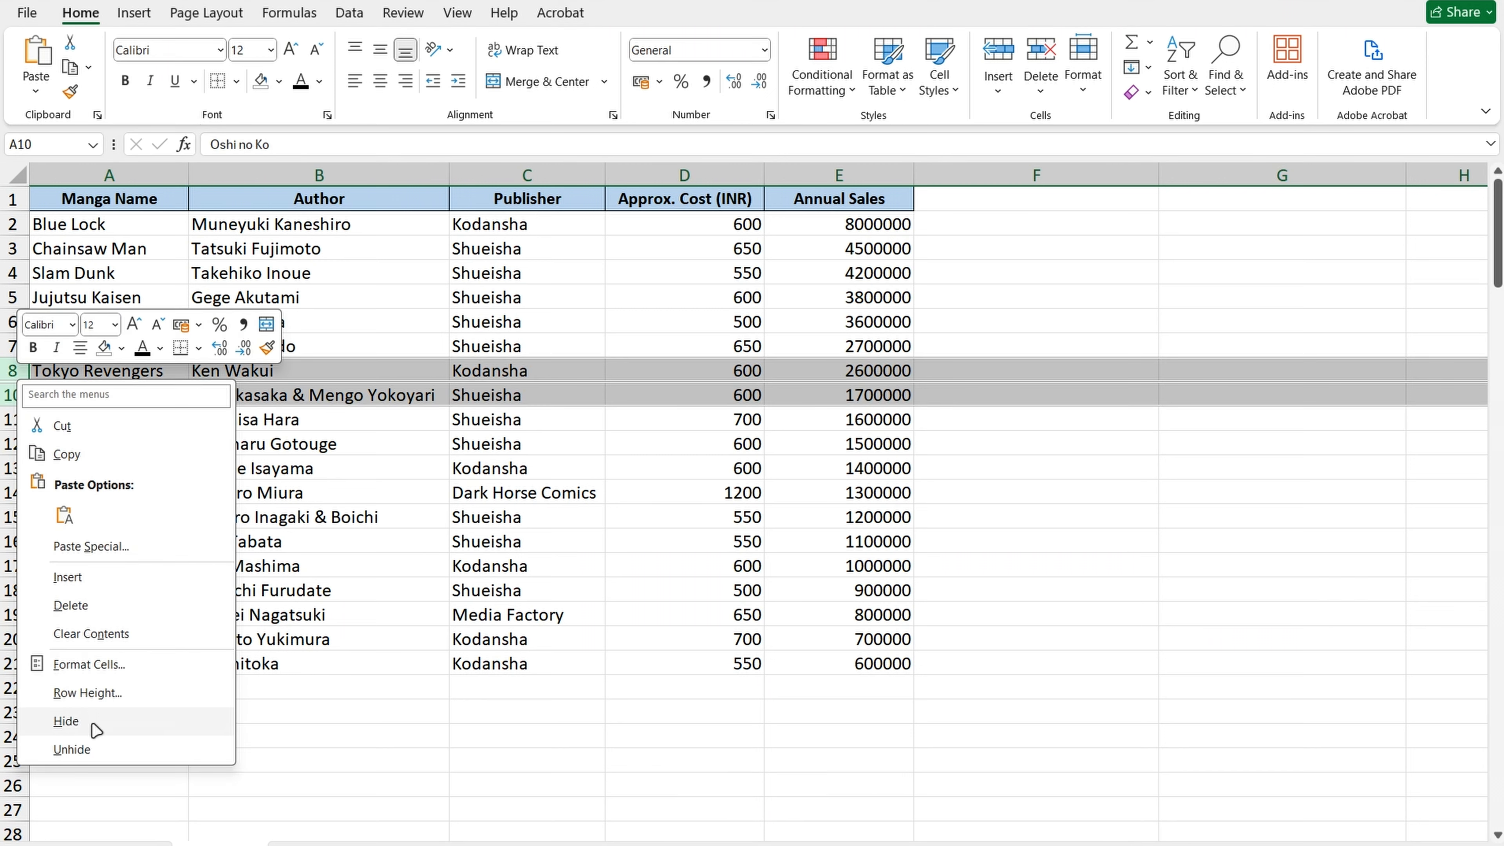
{"action": "left_click", "coordinate": [74, 749]}
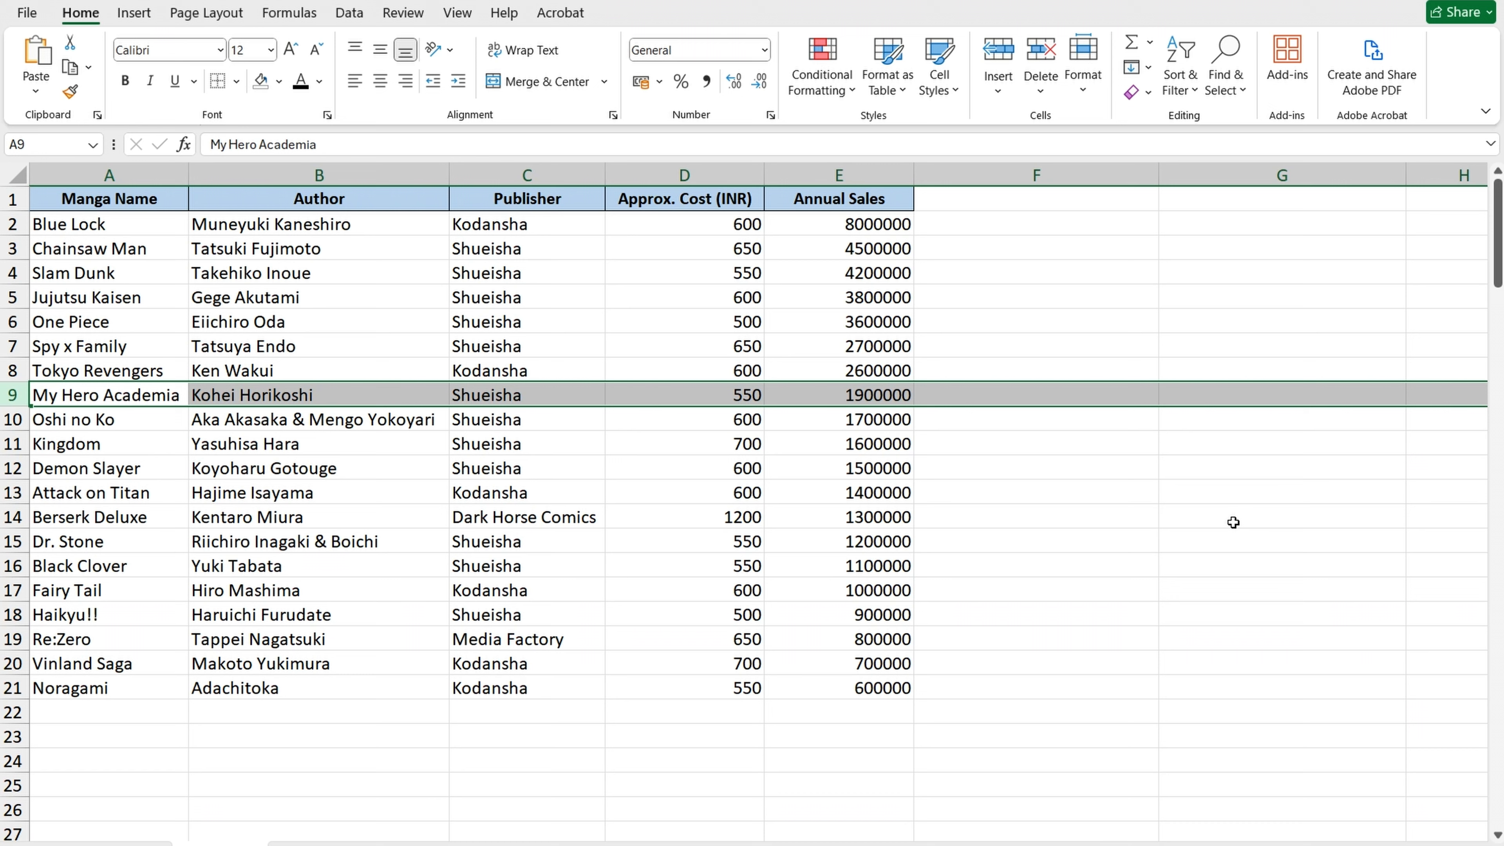
{"action": "left_click", "coordinate": [1233, 522]}
{"action": "left_click_drag", "start_coordinate": [106, 202], "coordinate": [827, 705]}
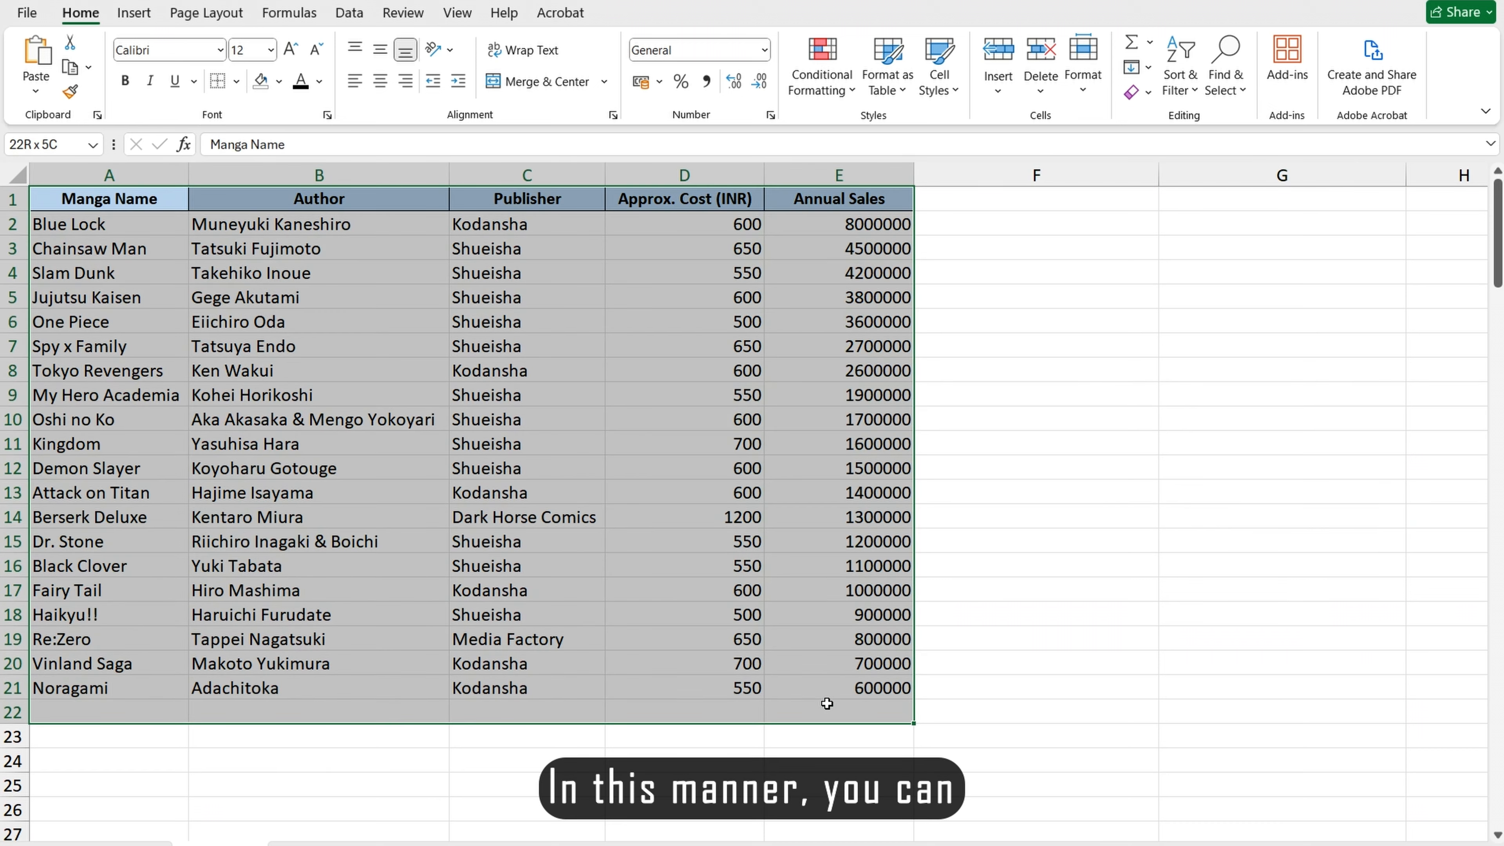
{"action": "left_click", "coordinate": [1191, 474]}
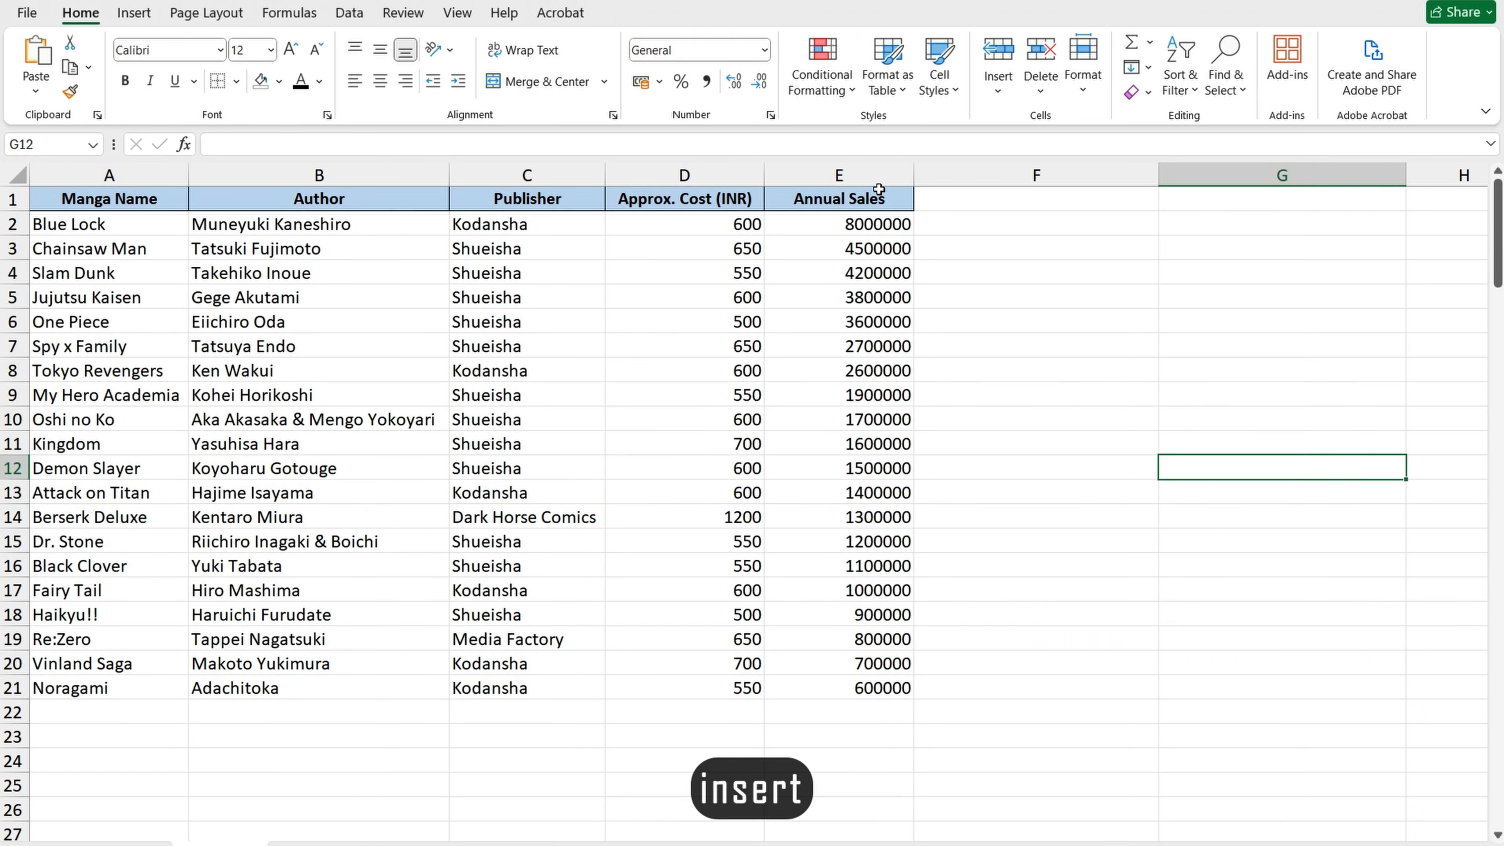
{"action": "left_click", "coordinate": [987, 174]}
{"action": "left_click", "coordinate": [1195, 466]}
Delete the Approx. Cost (INR) column, column D, and undo the deletion
{"action": "left_click", "coordinate": [684, 174]}
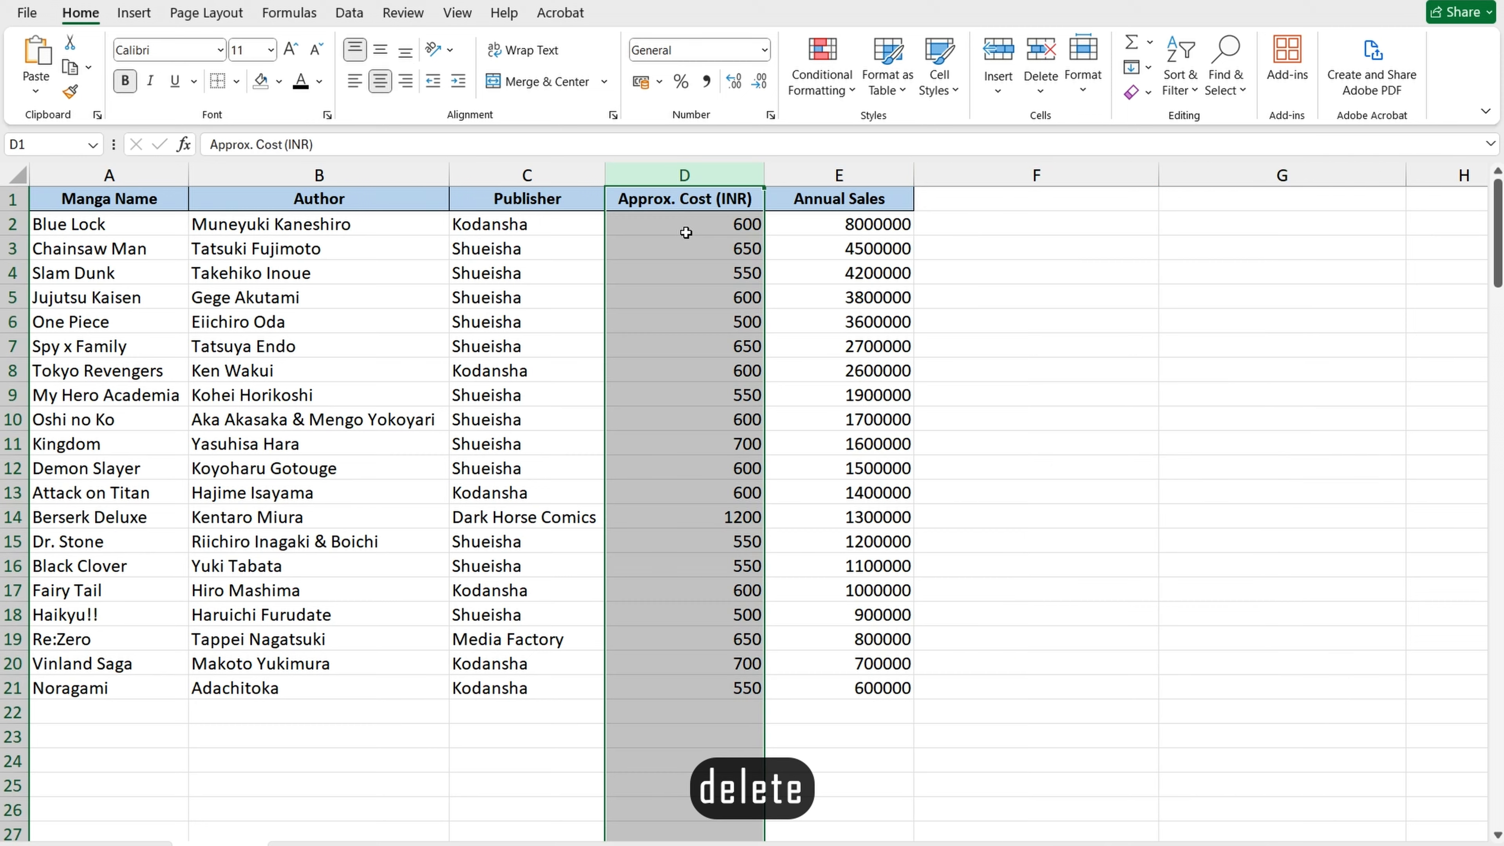
{"action": "left_click", "coordinate": [1042, 59]}
{"action": "left_click", "coordinate": [1140, 468]}
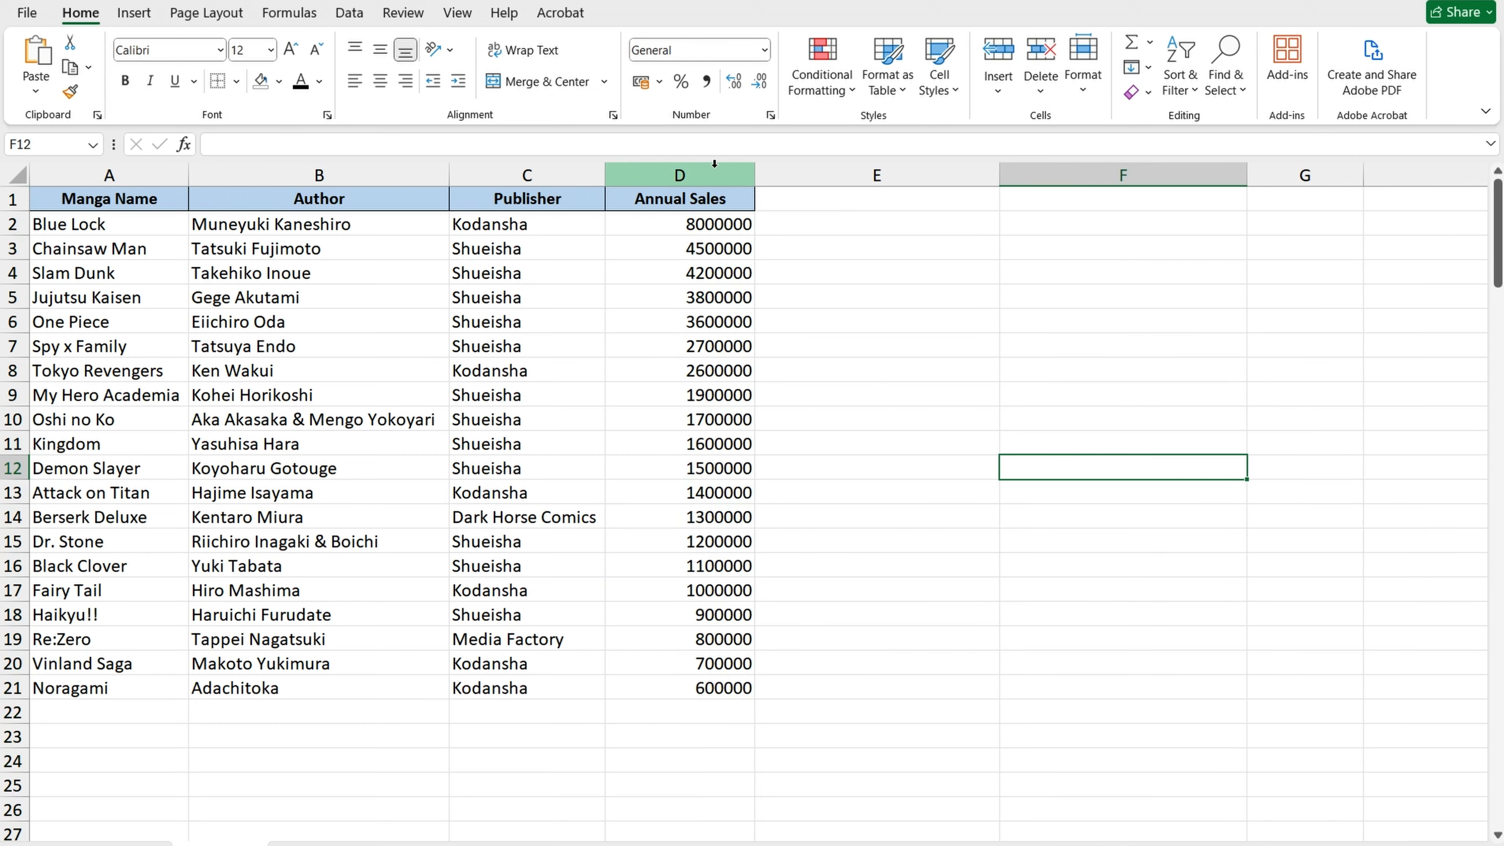
{"action": "key", "text": "ctrl+z"}
Hide the Approx. Cost (INR) column, column D, undo the hiding and clear the selection
{"action": "right_click", "coordinate": [684, 175]}
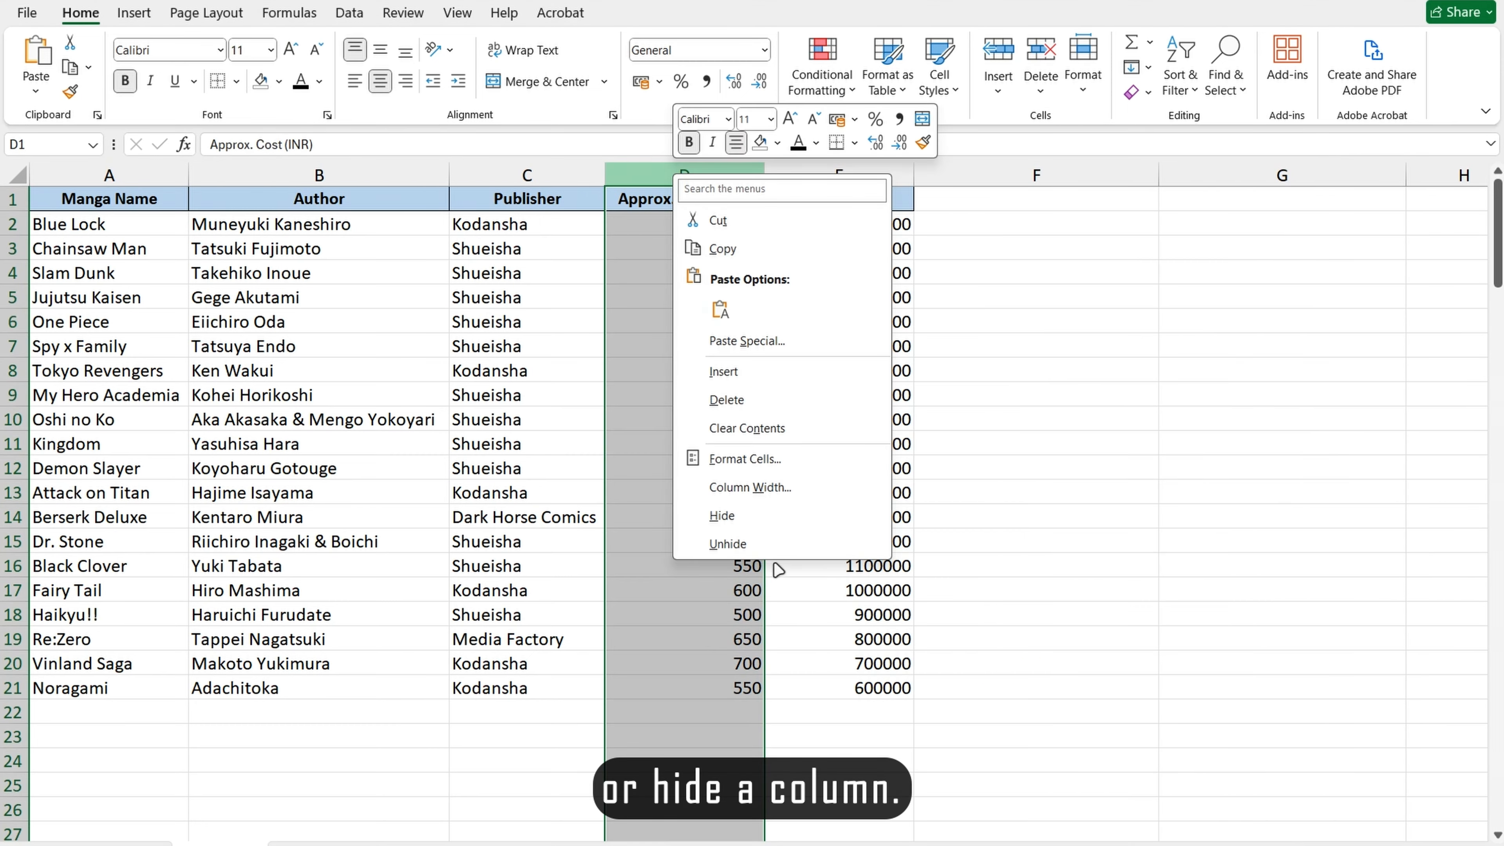
{"action": "left_click", "coordinate": [729, 517]}
{"action": "left_click", "coordinate": [1058, 435]}
{"action": "key", "text": "ctrl+z"}
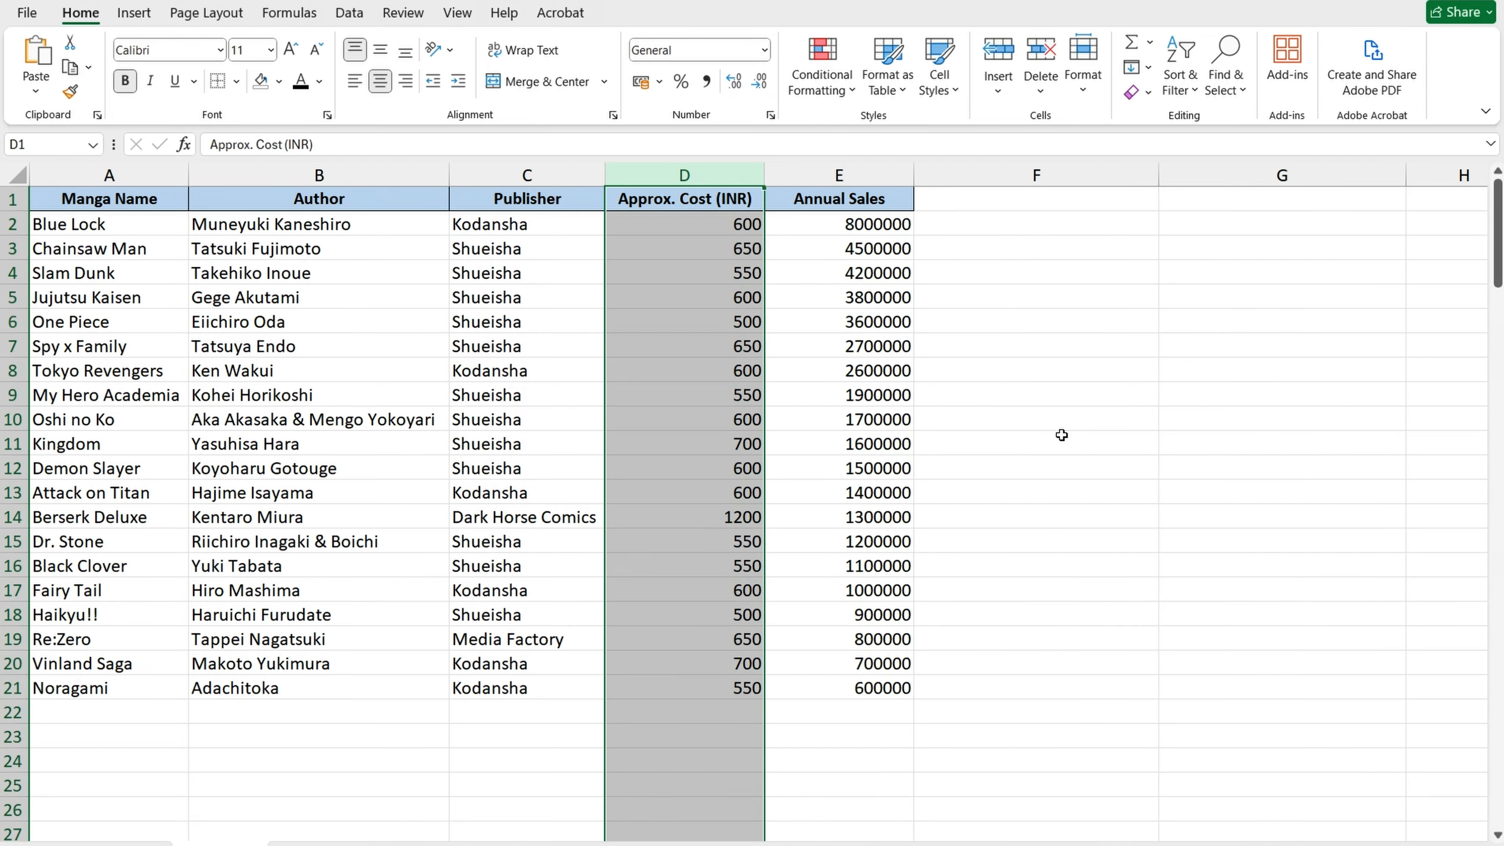
{"action": "left_click", "coordinate": [1154, 367]}
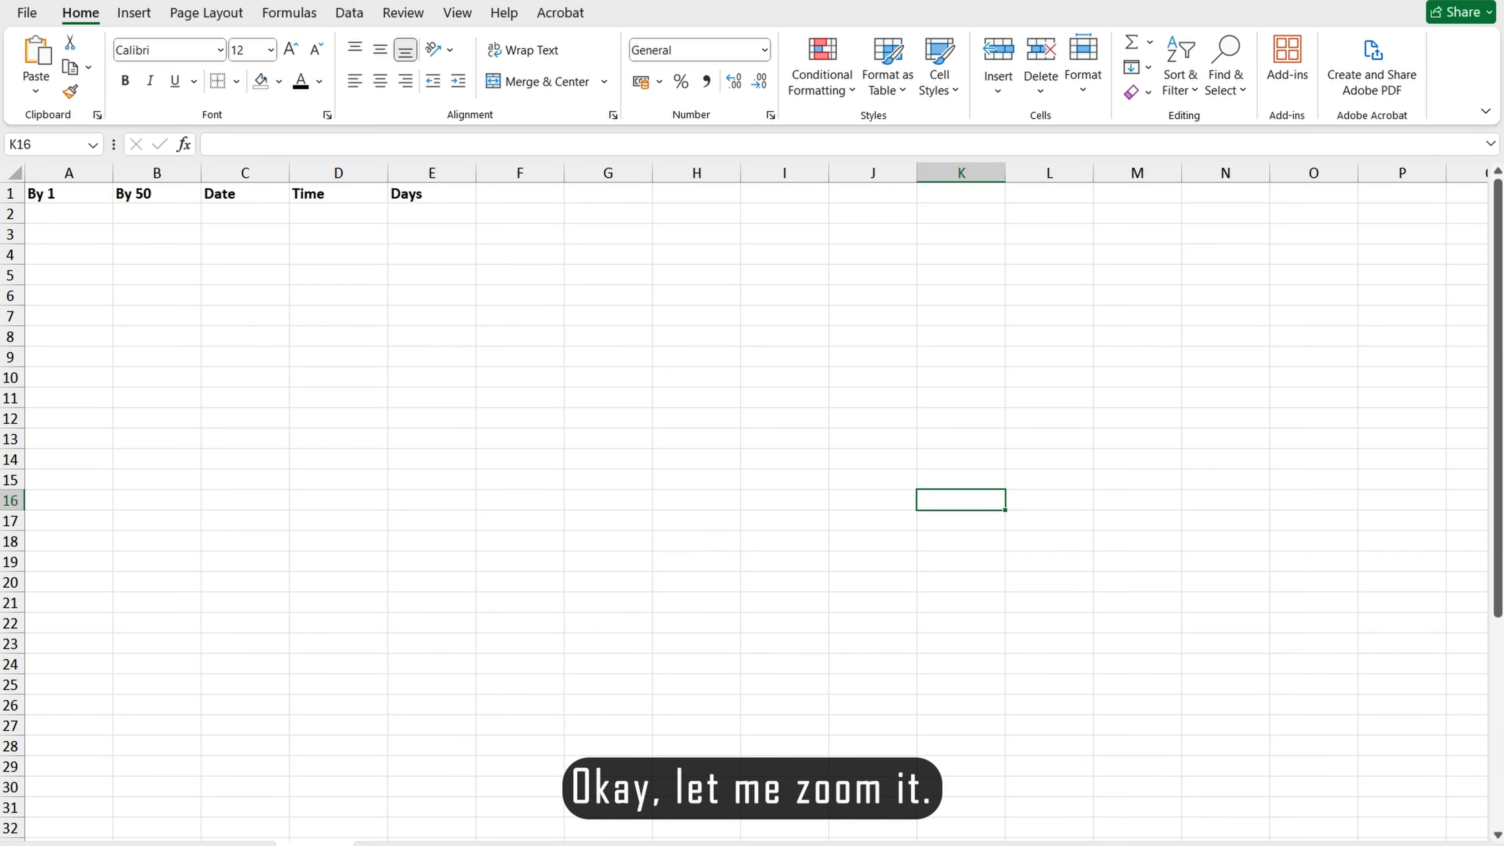
Widen columns A through E on the series sheet, with the By 1 column narrowest and the Days column widest
{"action": "scroll", "coordinate": [977, 497], "scroll_direction": "up", "scroll_amount": 3}
{"action": "scroll", "coordinate": [738, 635], "scroll_direction": "up", "scroll_amount": 1}
{"action": "scroll", "coordinate": [737, 635], "scroll_direction": "left", "scroll_amount": 1}
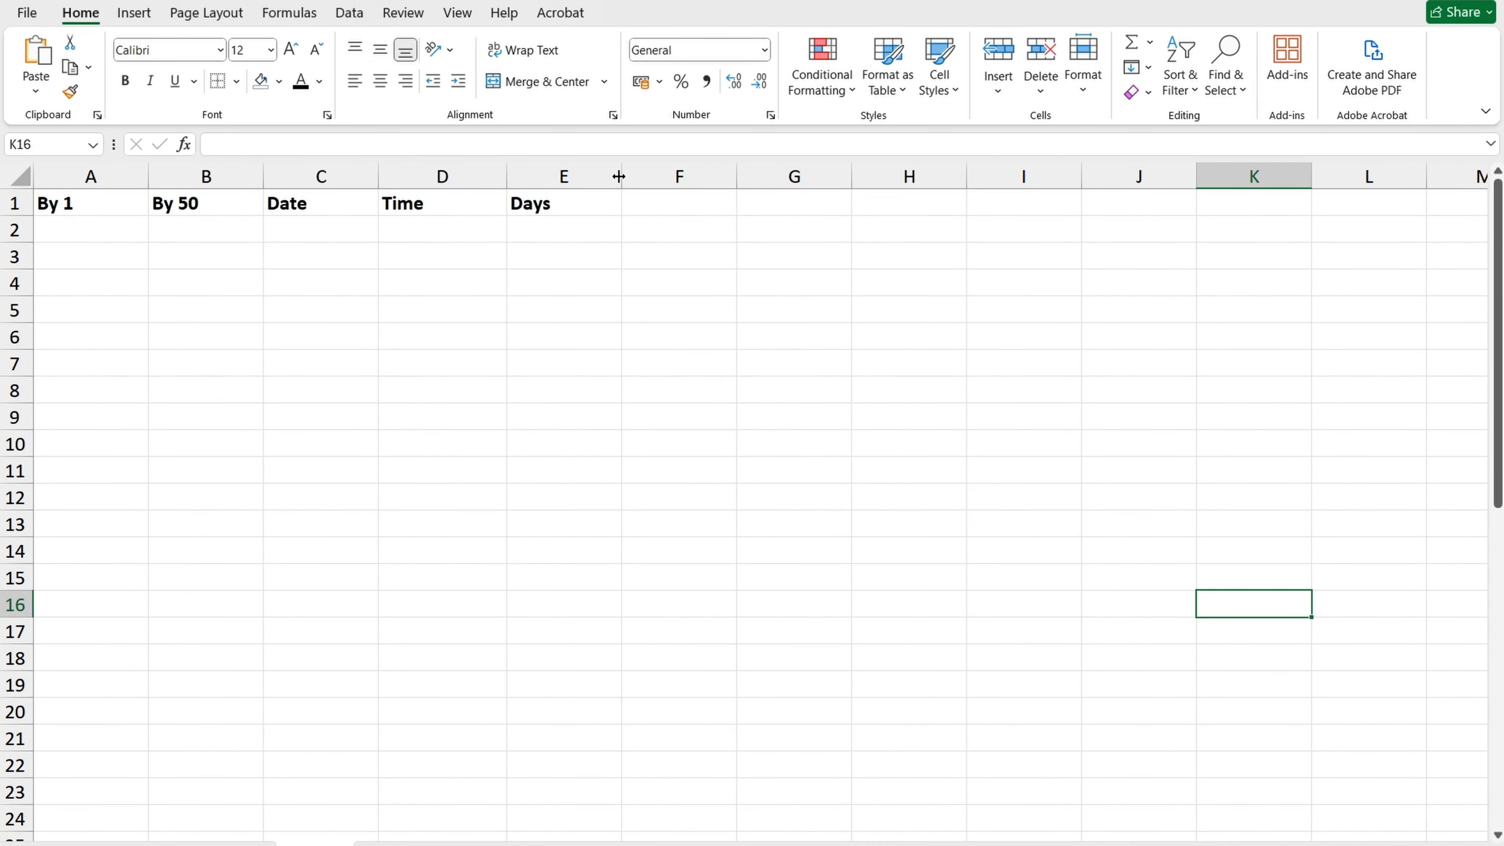
{"action": "left_click_drag", "start_coordinate": [620, 176], "coordinate": [940, 176]}
{"action": "left_click_drag", "start_coordinate": [507, 175], "coordinate": [713, 176]}
{"action": "left_click_drag", "start_coordinate": [380, 176], "coordinate": [495, 176]}
{"action": "left_click_drag", "start_coordinate": [264, 176], "coordinate": [339, 176]}
{"action": "left_click_drag", "start_coordinate": [148, 176], "coordinate": [185, 176]}
Enter the numbers 1 to 10 one by one in cells A2 to A11 under By 1
{"action": "left_click", "coordinate": [156, 228]}
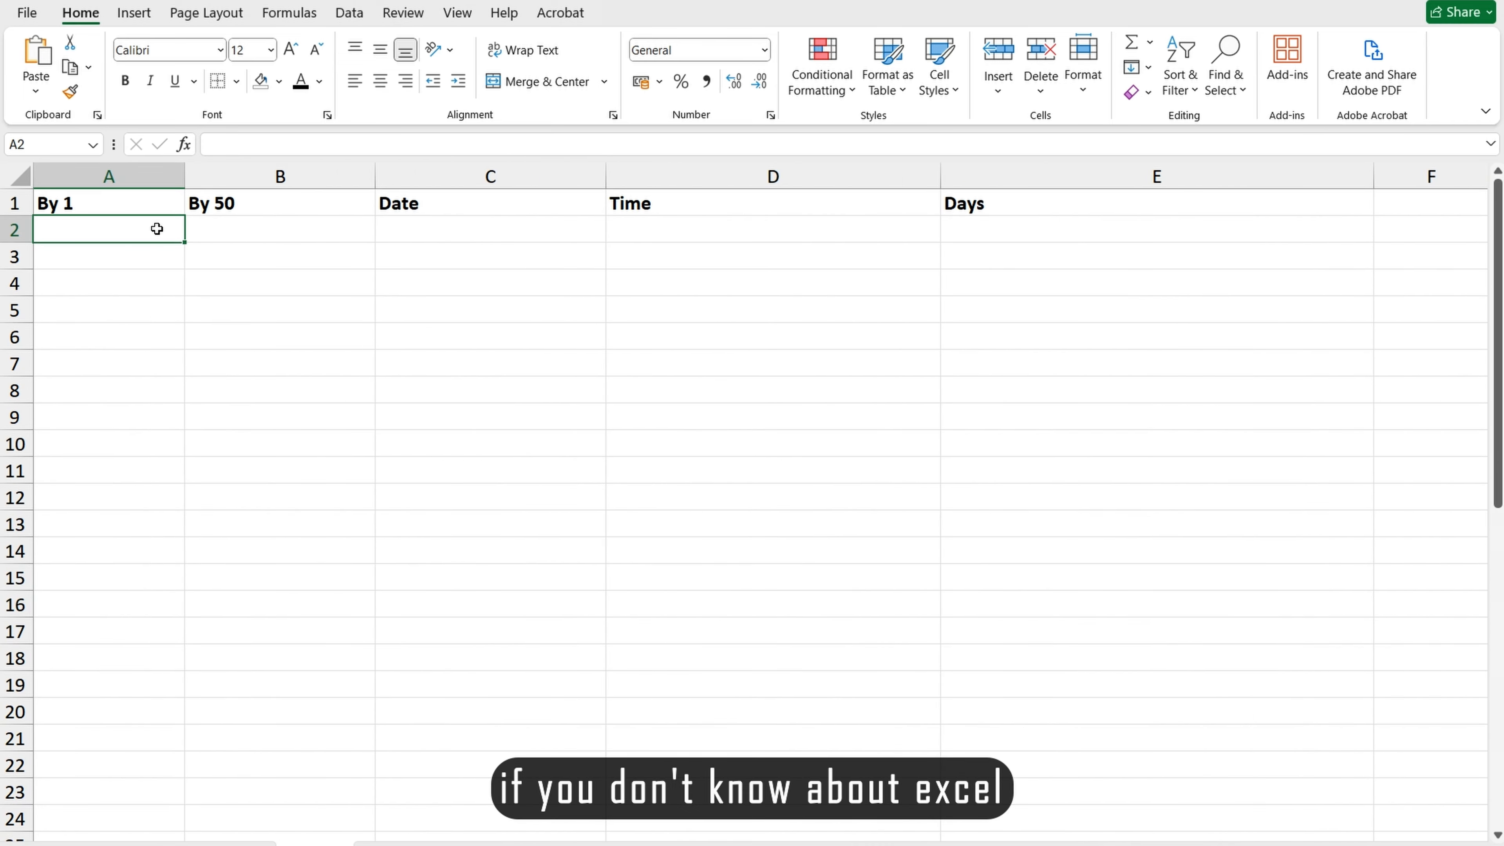
{"action": "type", "text": "1"}
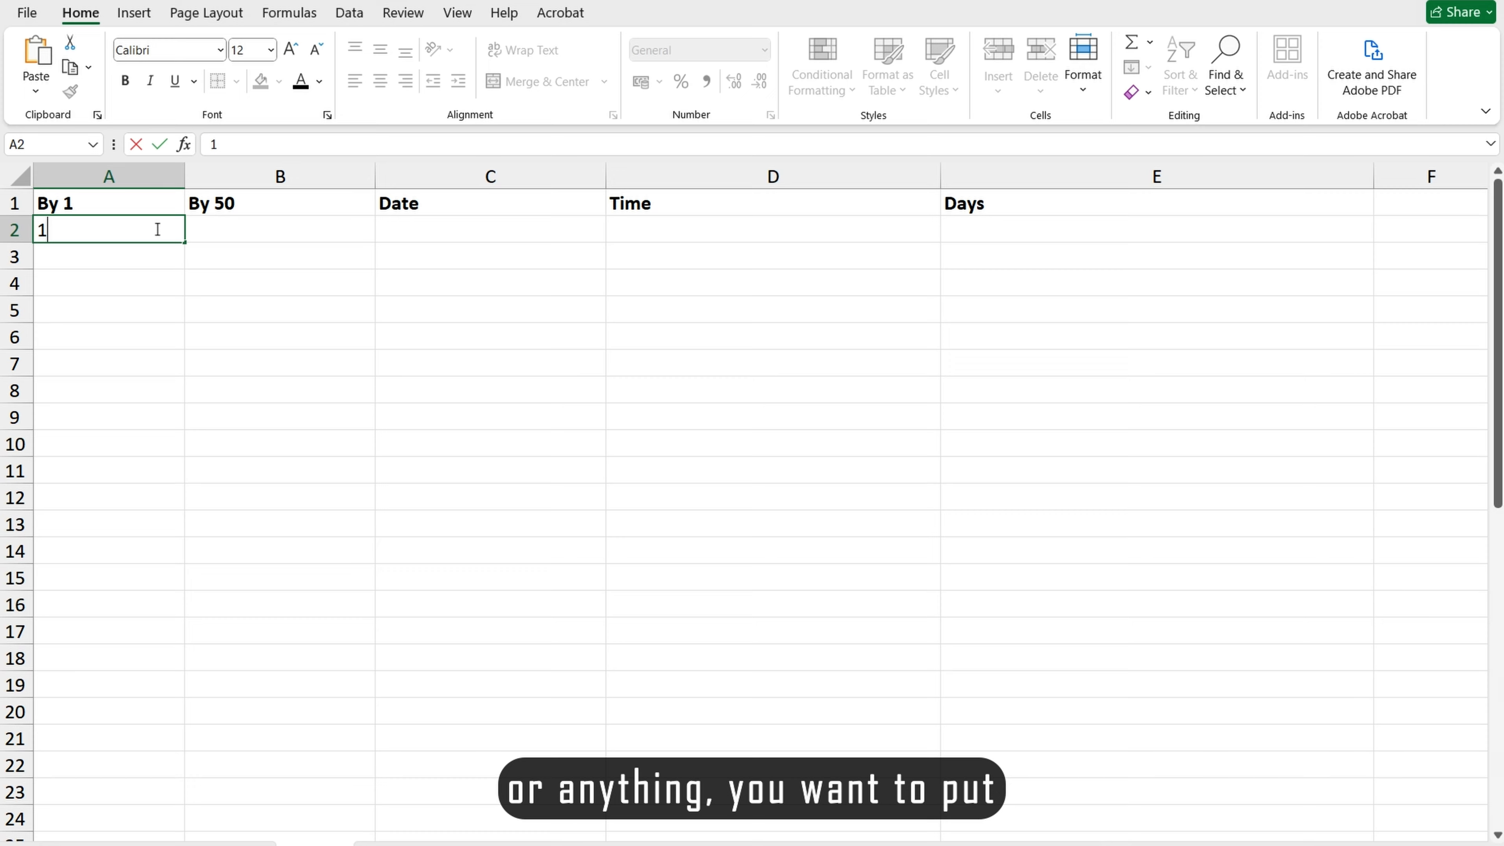
{"action": "key", "text": "Return"}
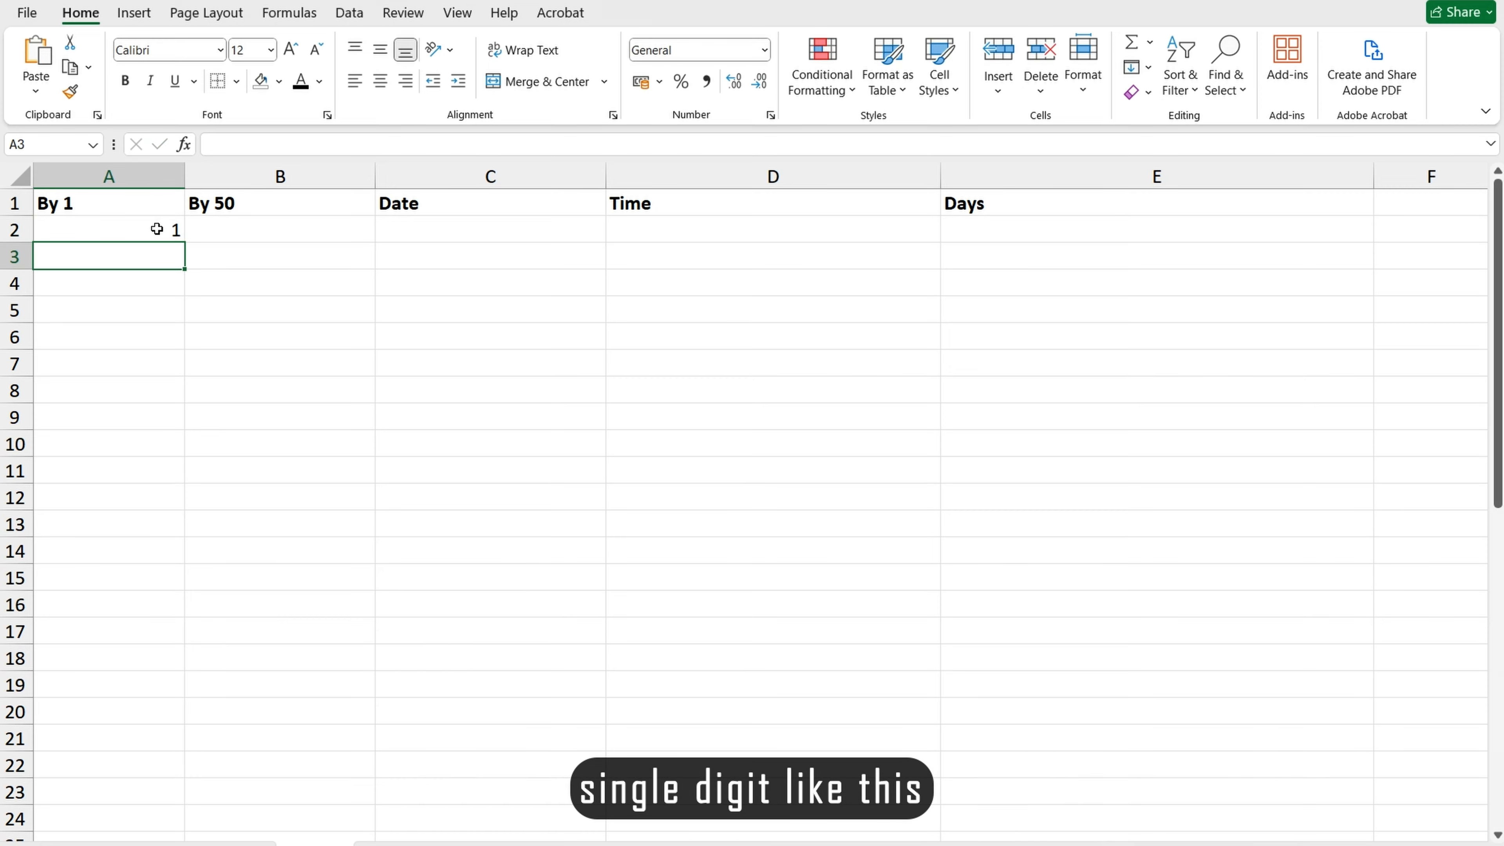
{"action": "type", "text": "2 3 4 5 "}
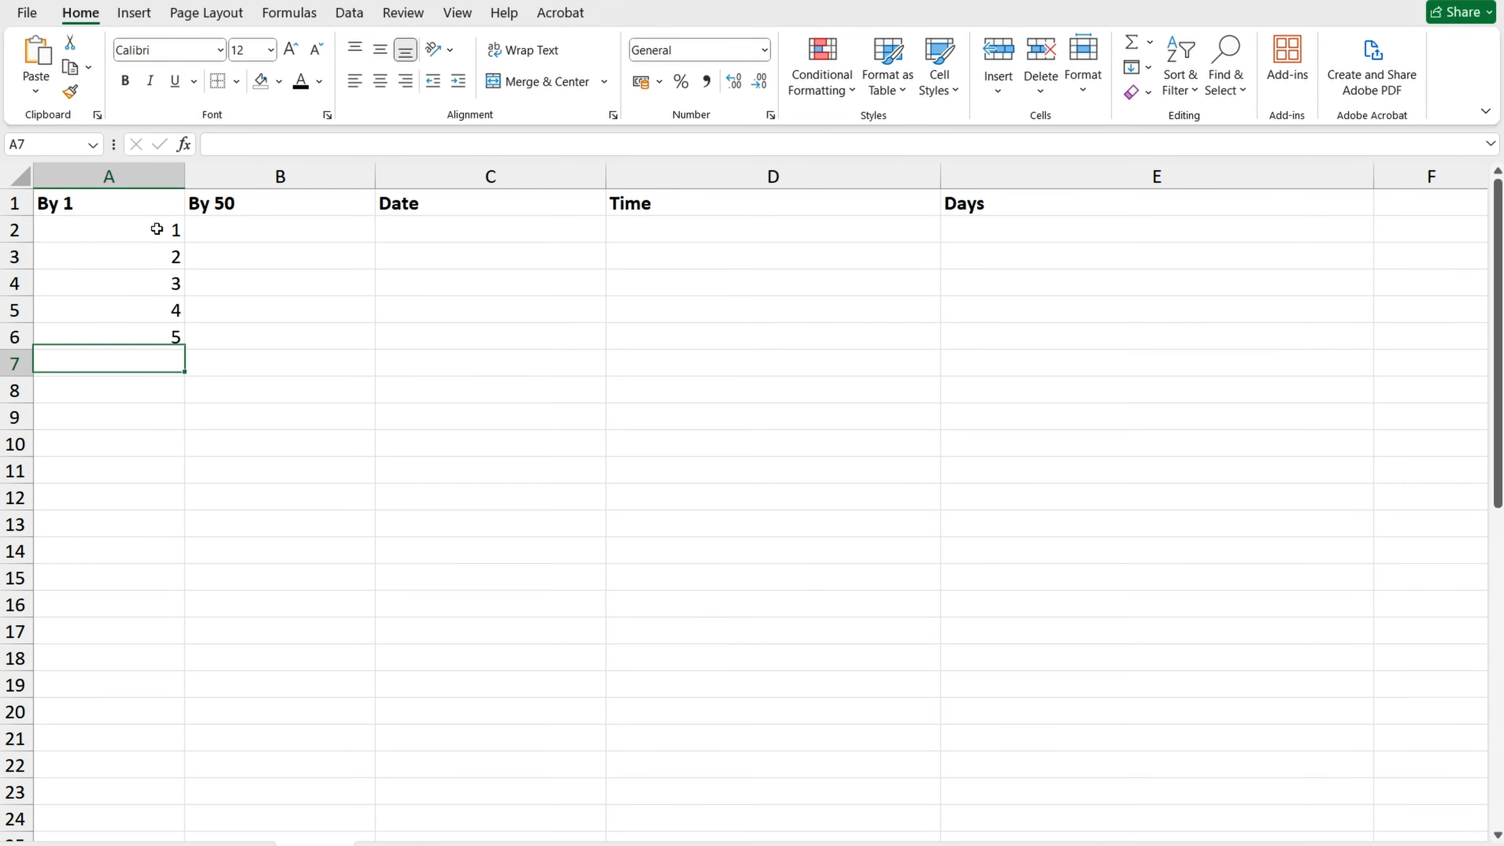
{"action": "type", "text": "6 7 8"}
{"action": "key", "text": "Return"}
{"action": "type", "text": "9"}
{"action": "key", "text": "Return"}
{"action": "type", "text": "10"}
{"action": "key", "text": "Return"}
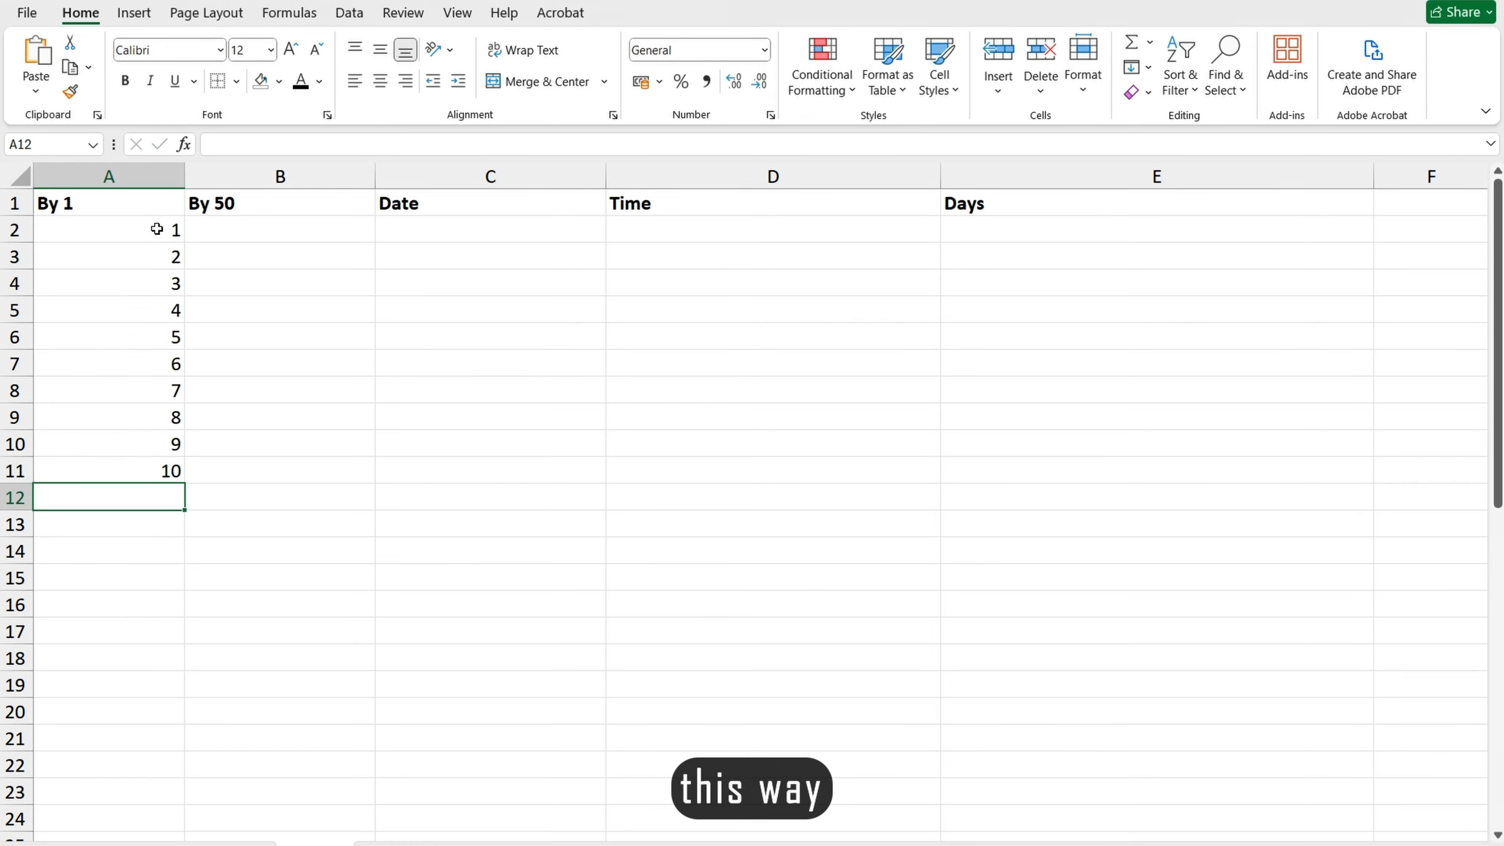
Clear the manually entered numbers from cells A2 to A11 under By 1
{"action": "left_click", "coordinate": [148, 228]}
{"action": "key", "text": "ctrl+shift+Down"}
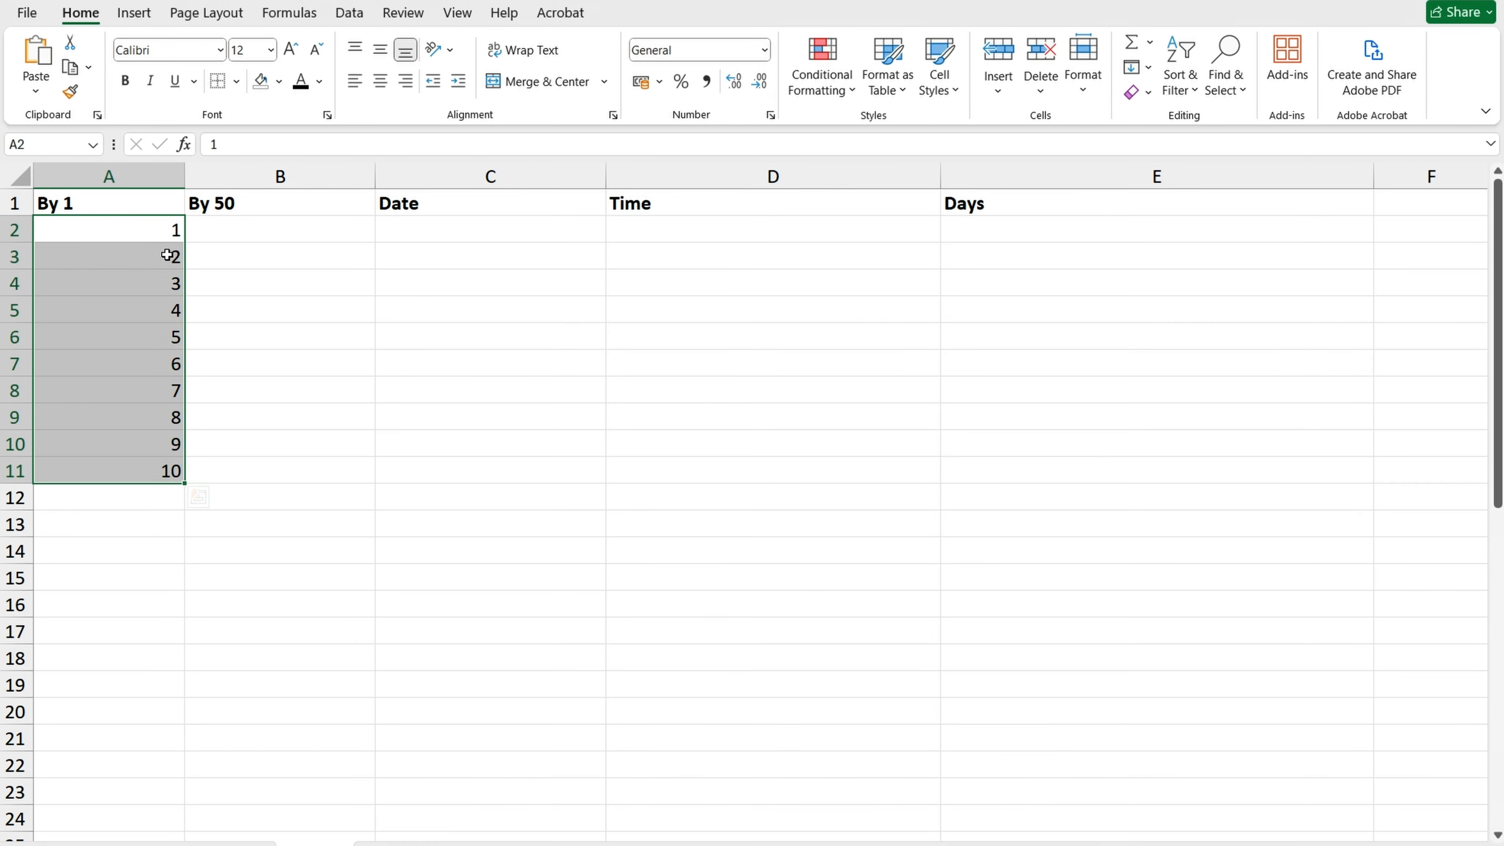
{"action": "key", "text": "Delete"}
{"action": "left_click", "coordinate": [360, 641]}
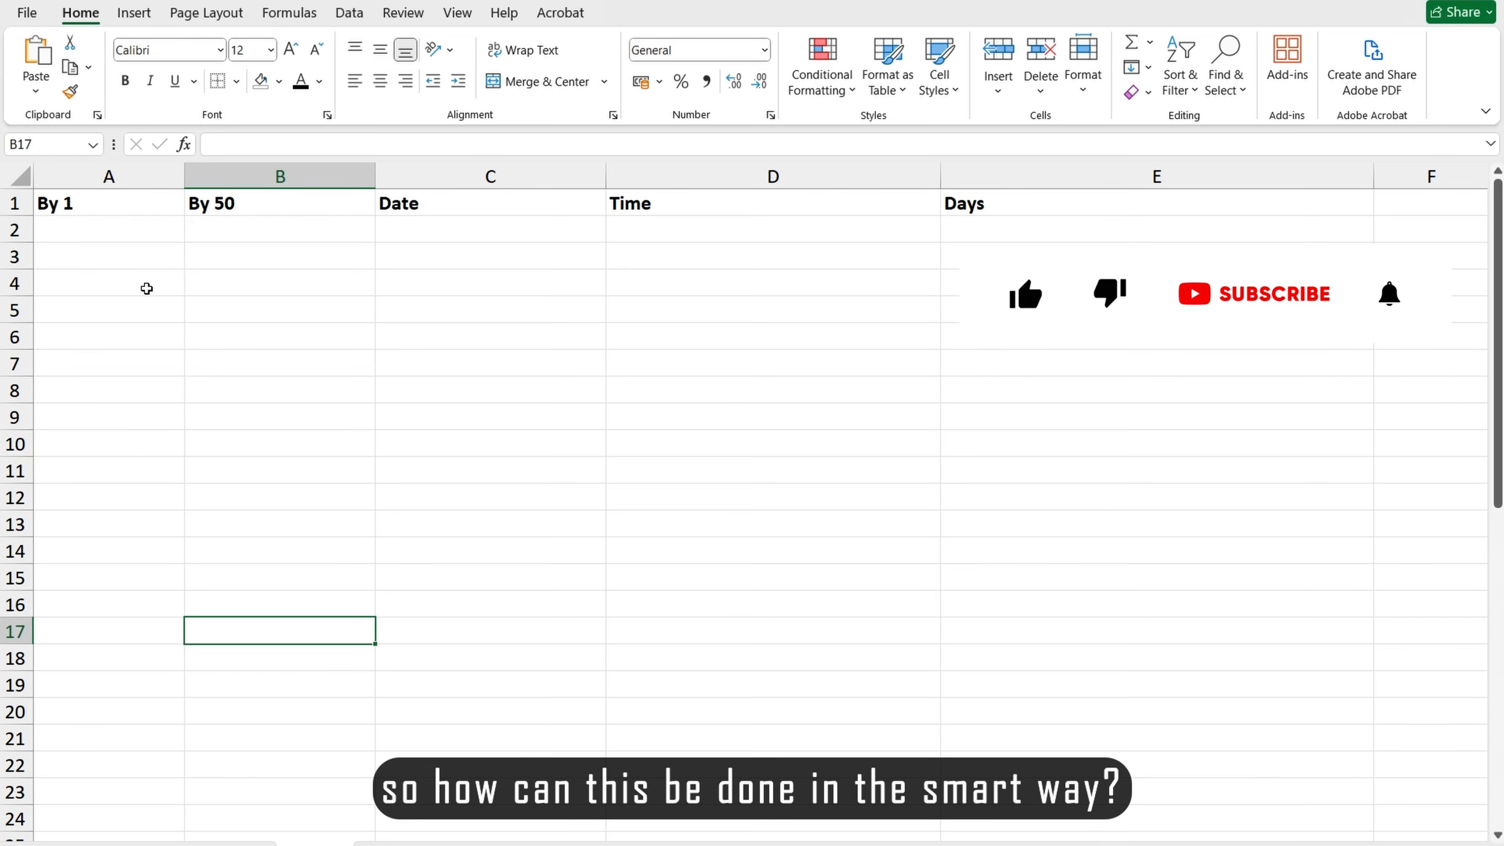
Enter 1 as the starting value in cell A2 under By 1 and select that cell
{"action": "left_click", "coordinate": [128, 230]}
{"action": "type", "text": "1"}
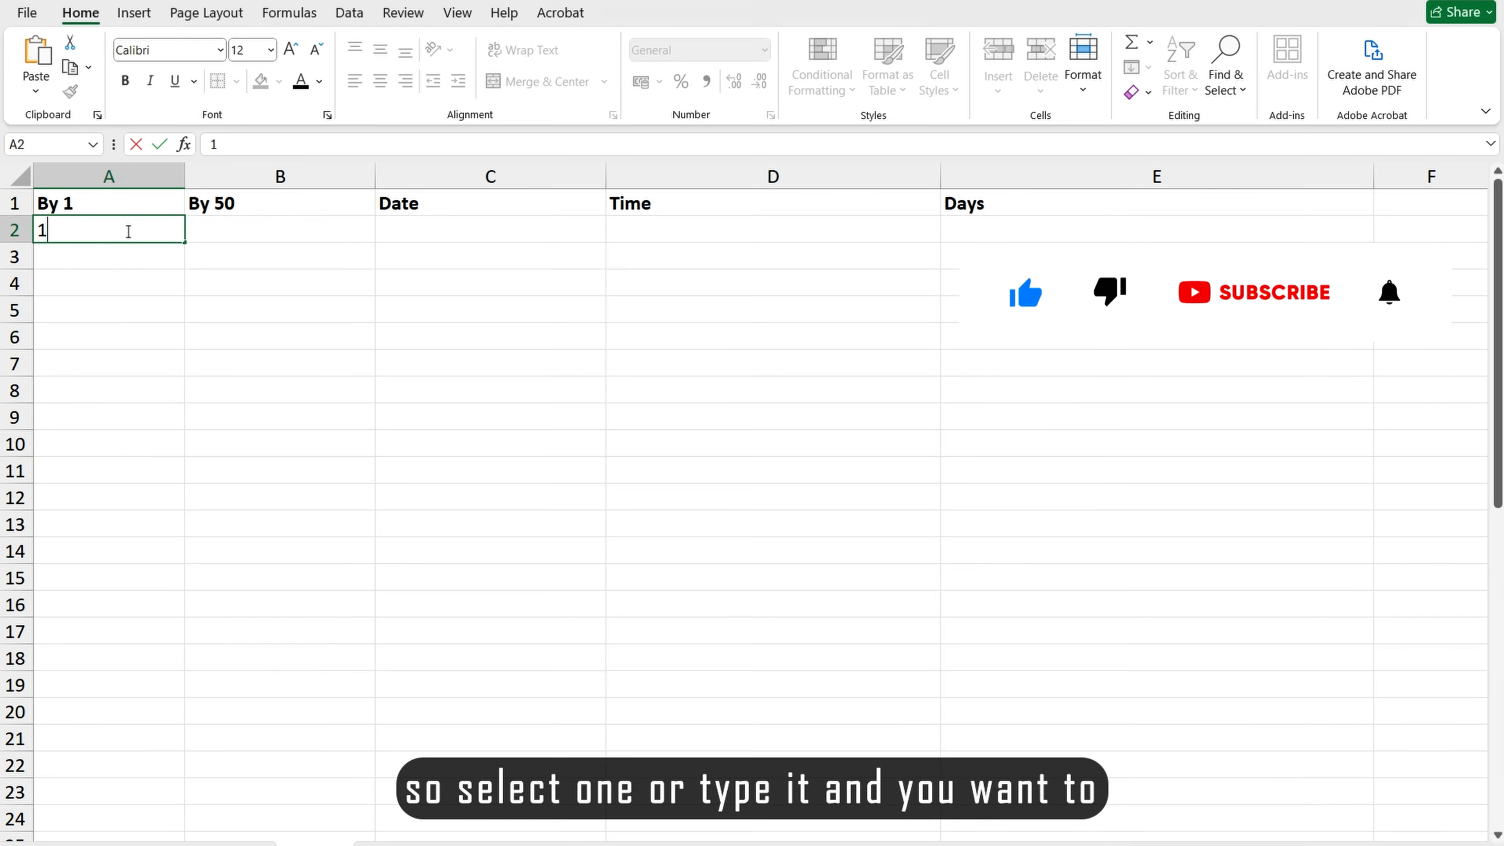
{"action": "left_click", "coordinate": [421, 392]}
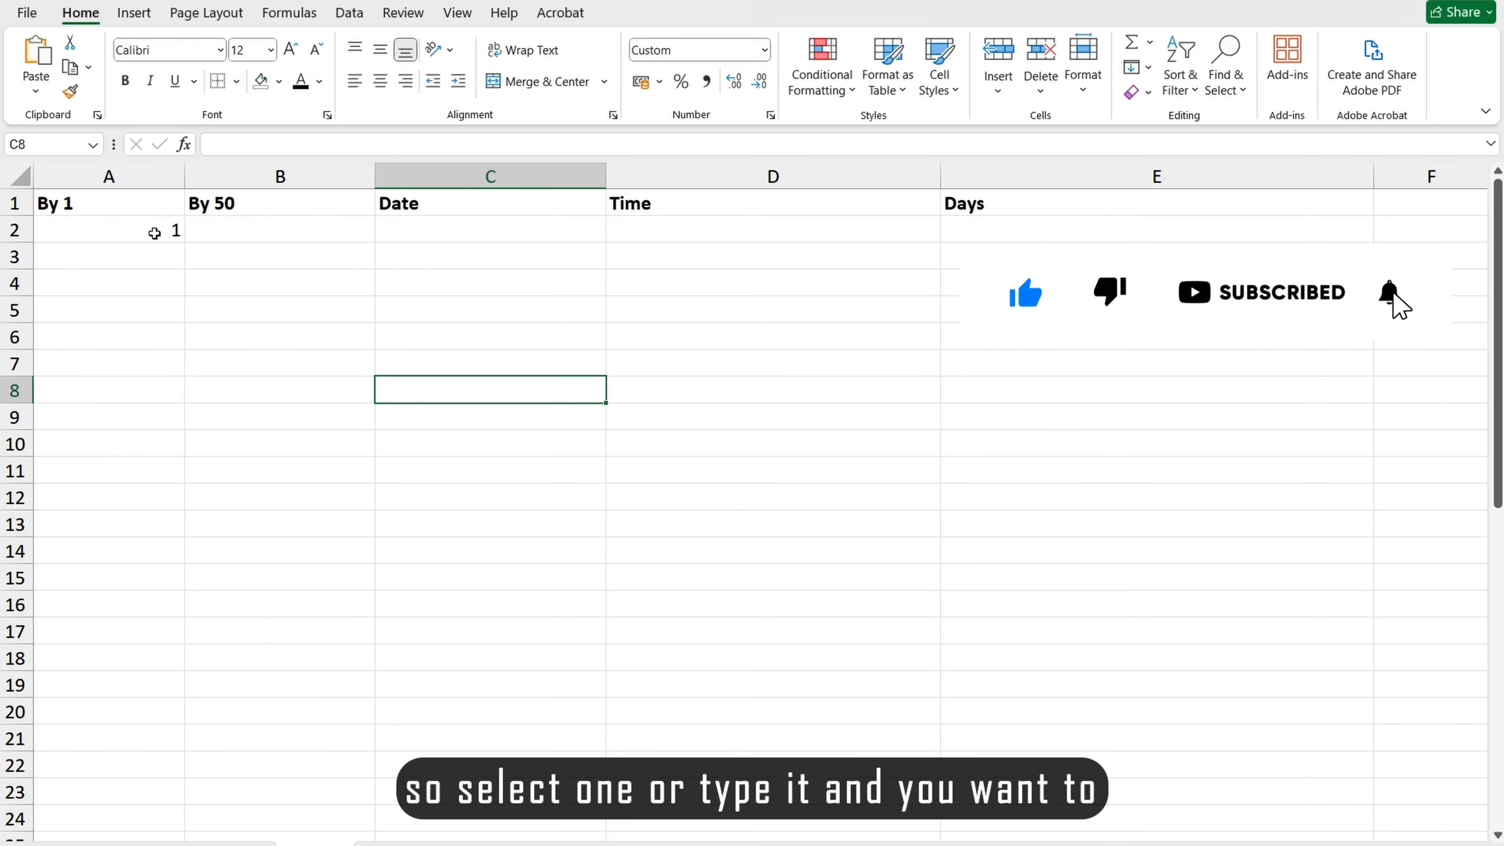
{"action": "left_click", "coordinate": [154, 234]}
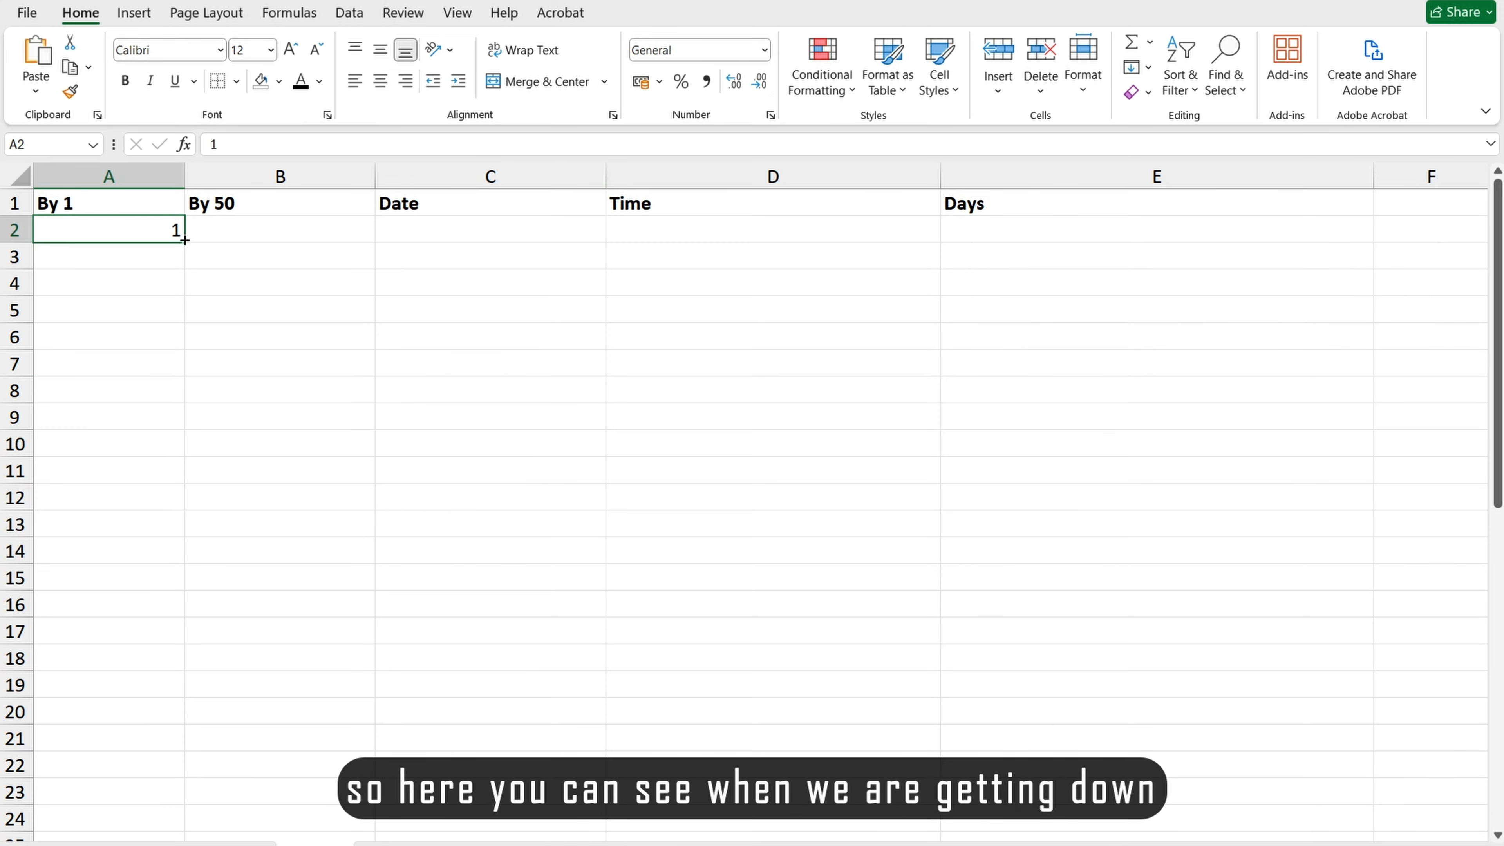
{"action": "scroll", "coordinate": [185, 240], "scroll_direction": "up", "scroll_amount": 4}
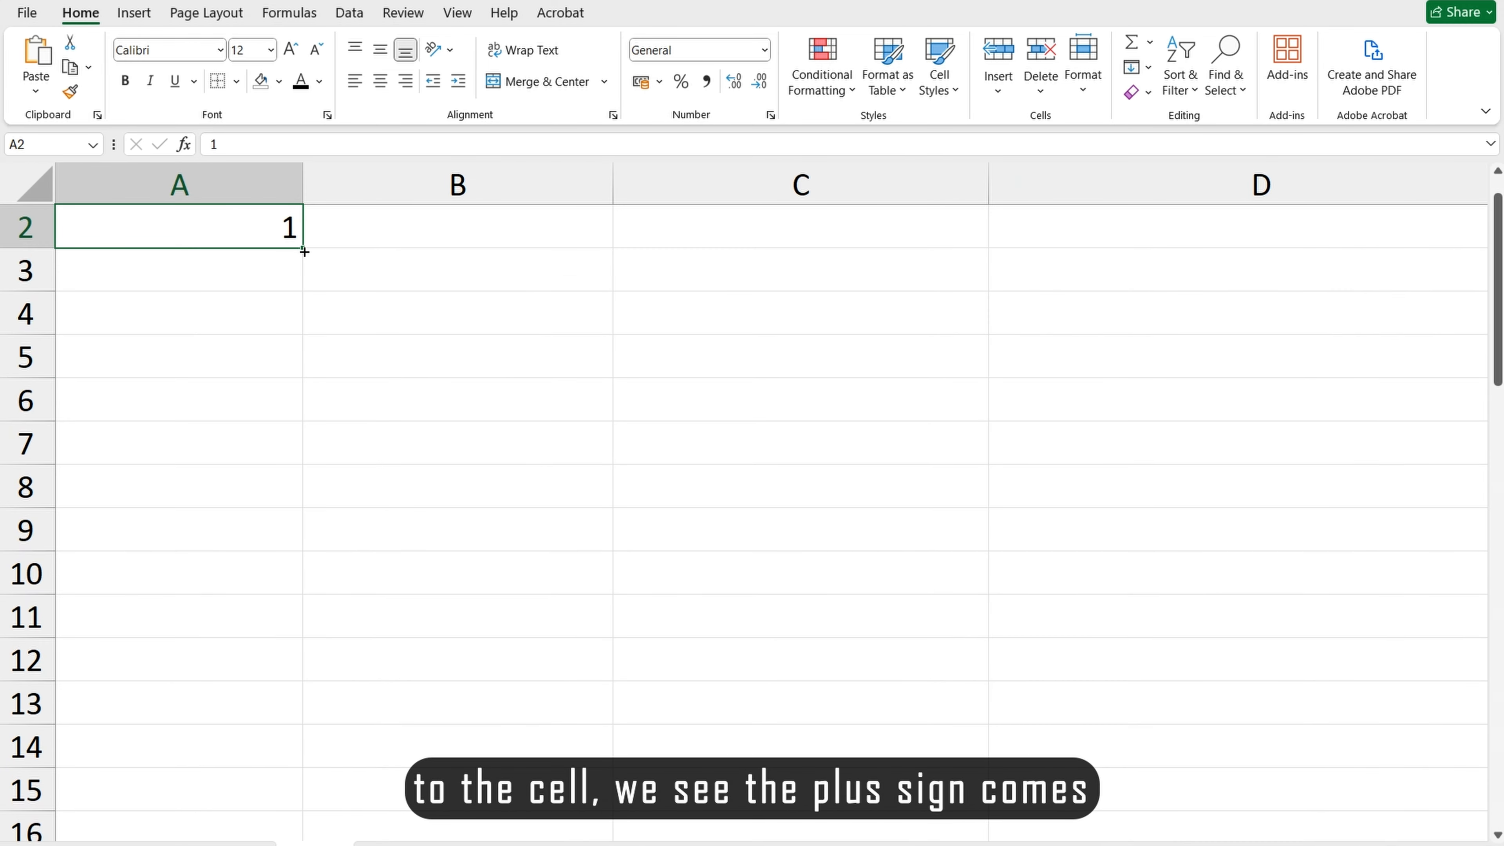
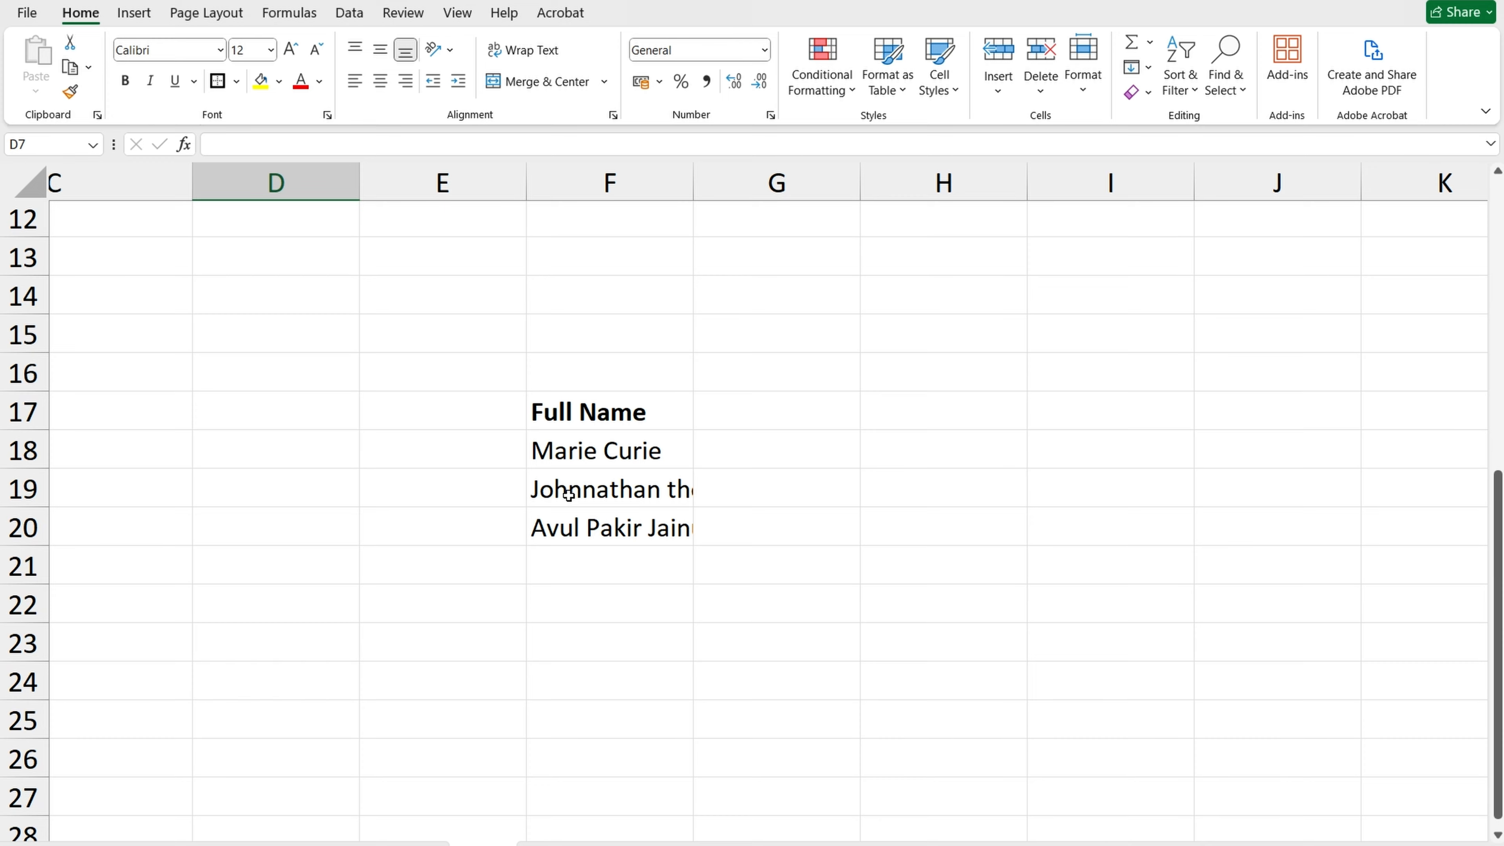
Wrap the text of the two long full names in cells F19 and F20 and clear the selection
{"action": "left_click_drag", "start_coordinate": [547, 487], "coordinate": [591, 527]}
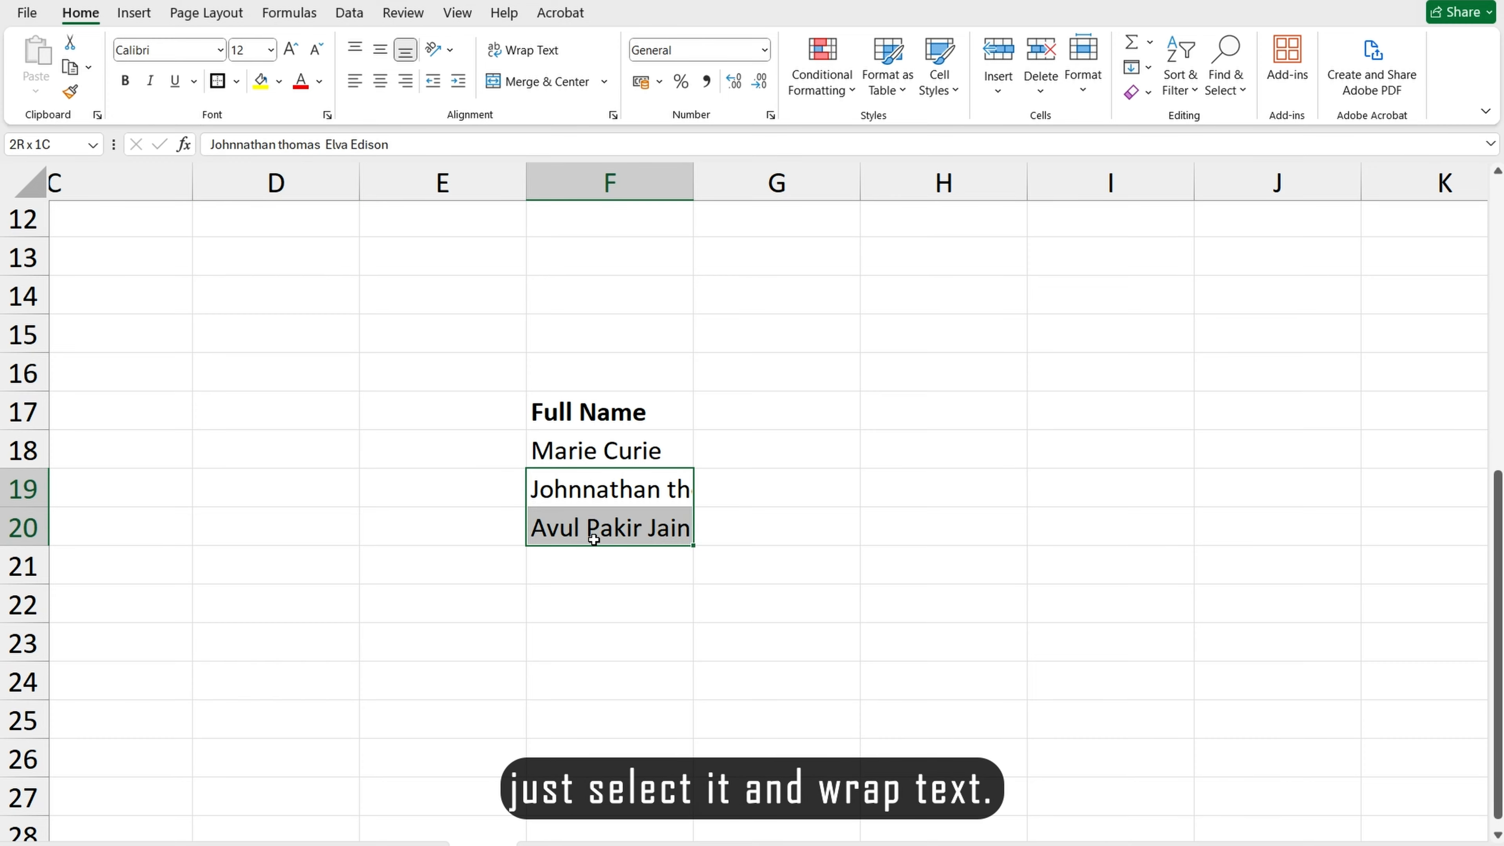
{"action": "left_click", "coordinate": [525, 50]}
{"action": "left_click", "coordinate": [820, 465]}
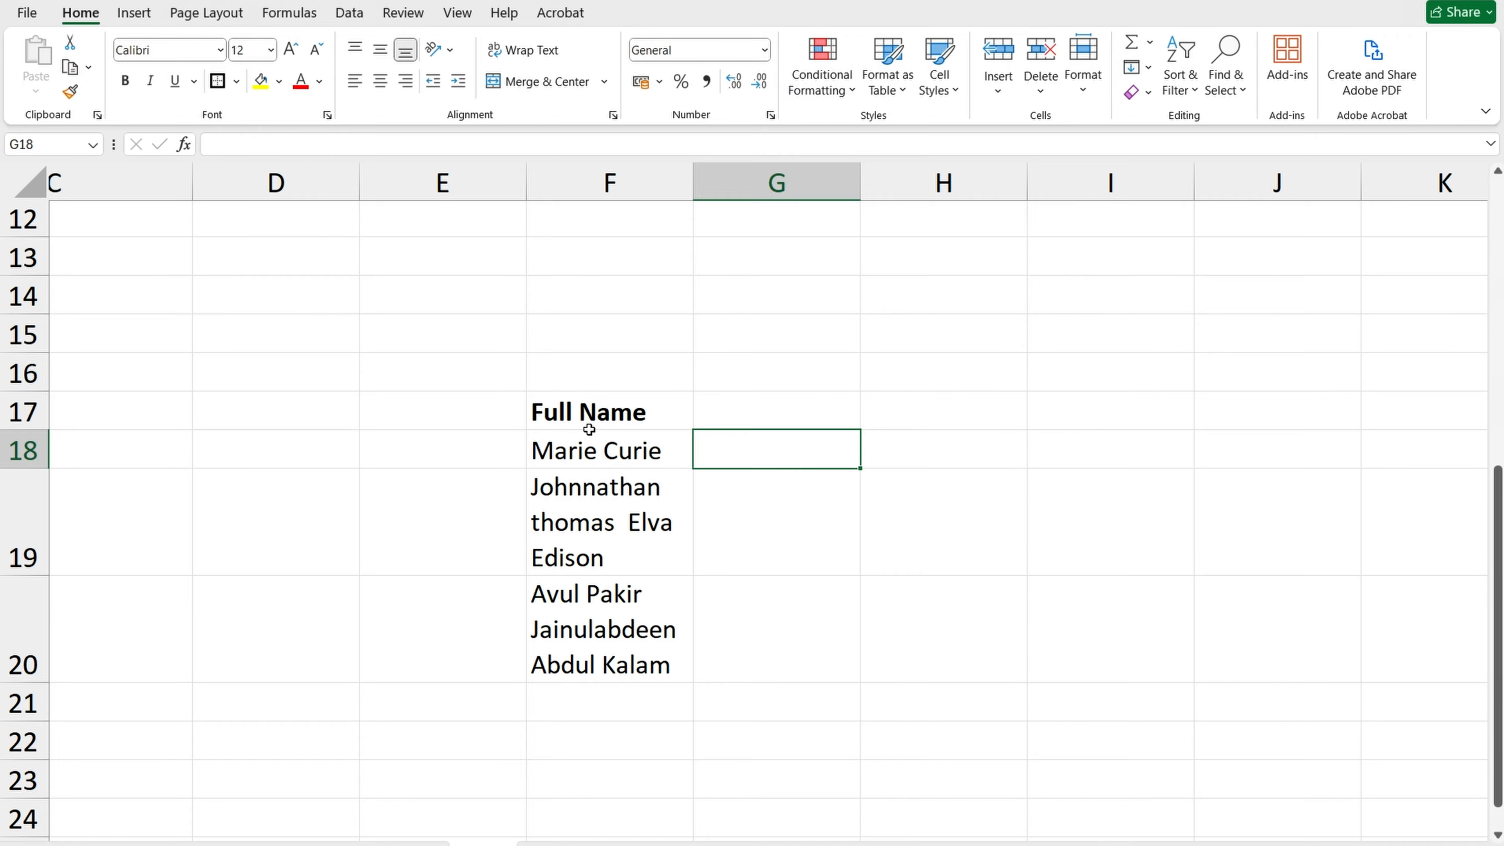
{"action": "scroll", "coordinate": [778, 608], "scroll_direction": "up", "scroll_amount": 2}
{"action": "scroll", "coordinate": [822, 406], "scroll_direction": "down", "scroll_amount": 5}
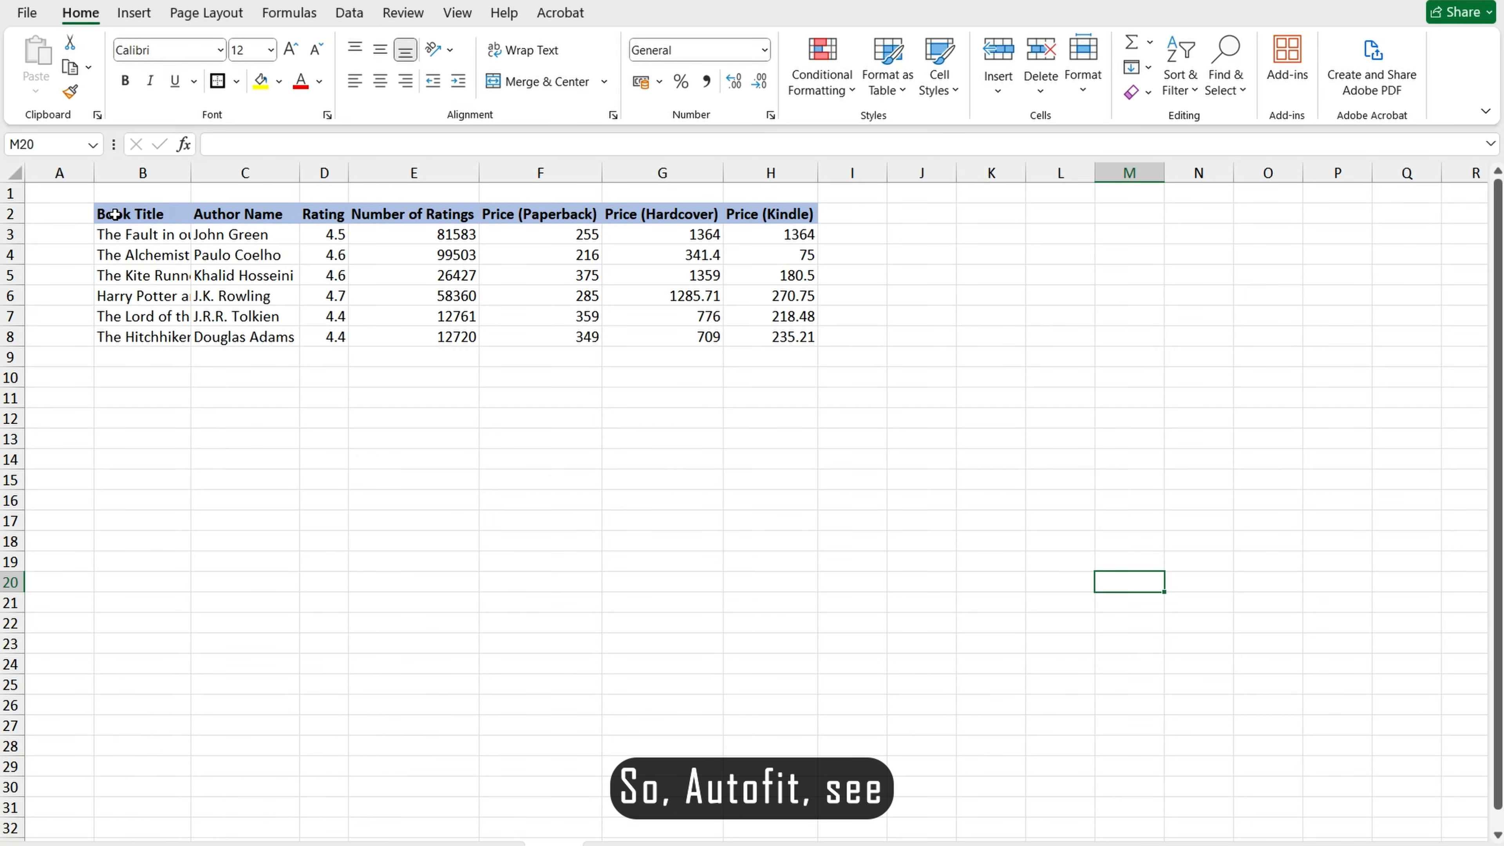
Examine the book table in B2:H8, especially whether the Book Title column is wide enough for its entries
{"action": "scroll", "coordinate": [744, 502], "scroll_direction": "up", "scroll_amount": 7}
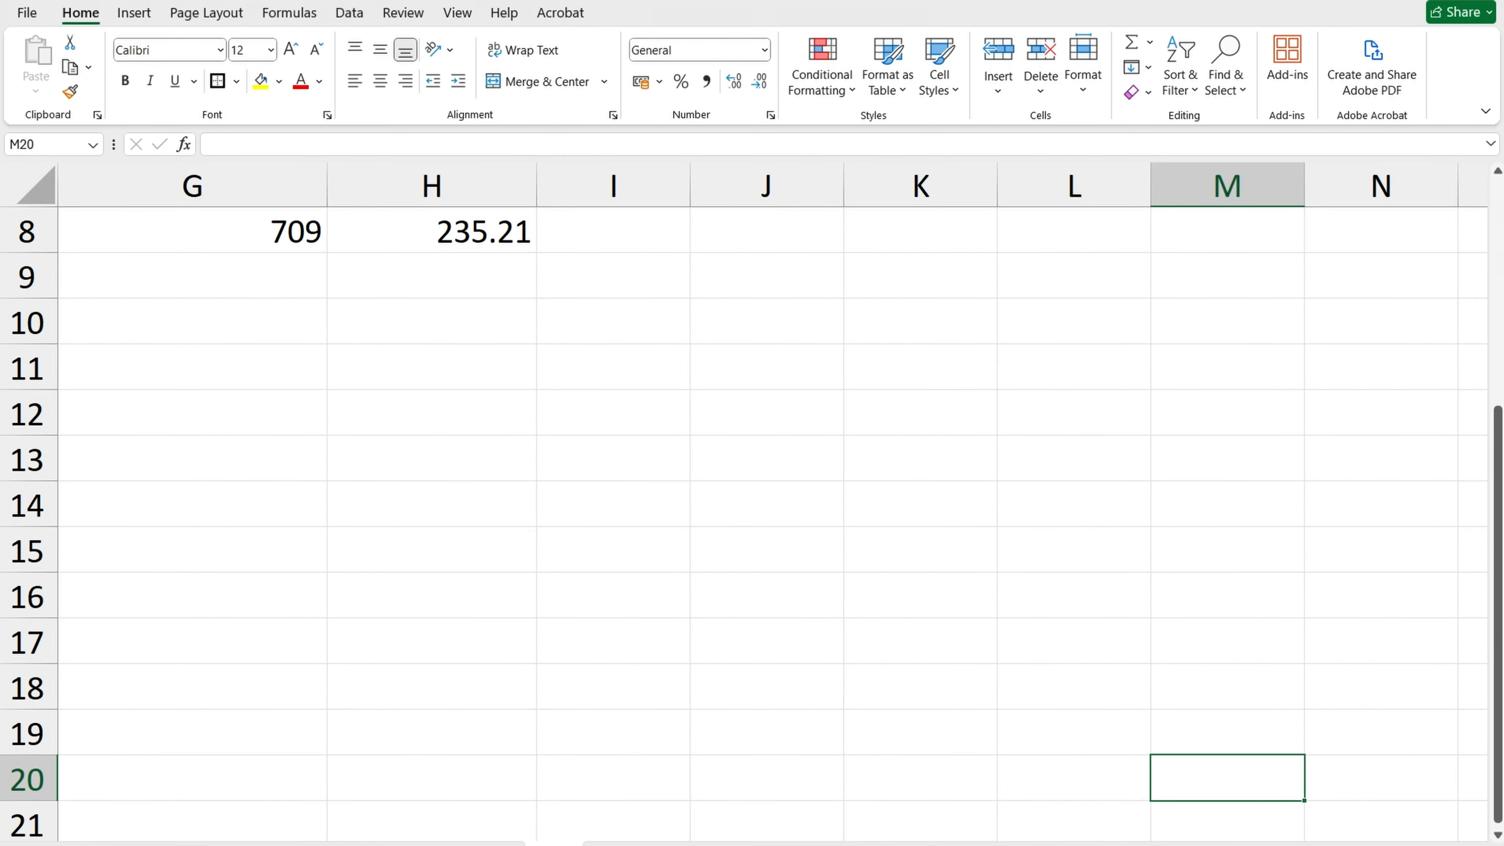
{"action": "scroll", "coordinate": [744, 501], "scroll_direction": "up", "scroll_amount": 3}
{"action": "scroll", "coordinate": [744, 502], "scroll_direction": "left", "scroll_amount": 6}
{"action": "scroll", "coordinate": [743, 502], "scroll_direction": "down", "scroll_amount": 1}
{"action": "scroll", "coordinate": [57, 196], "scroll_direction": "down", "scroll_amount": 1}
{"action": "scroll", "coordinate": [58, 196], "scroll_direction": "right", "scroll_amount": 2}
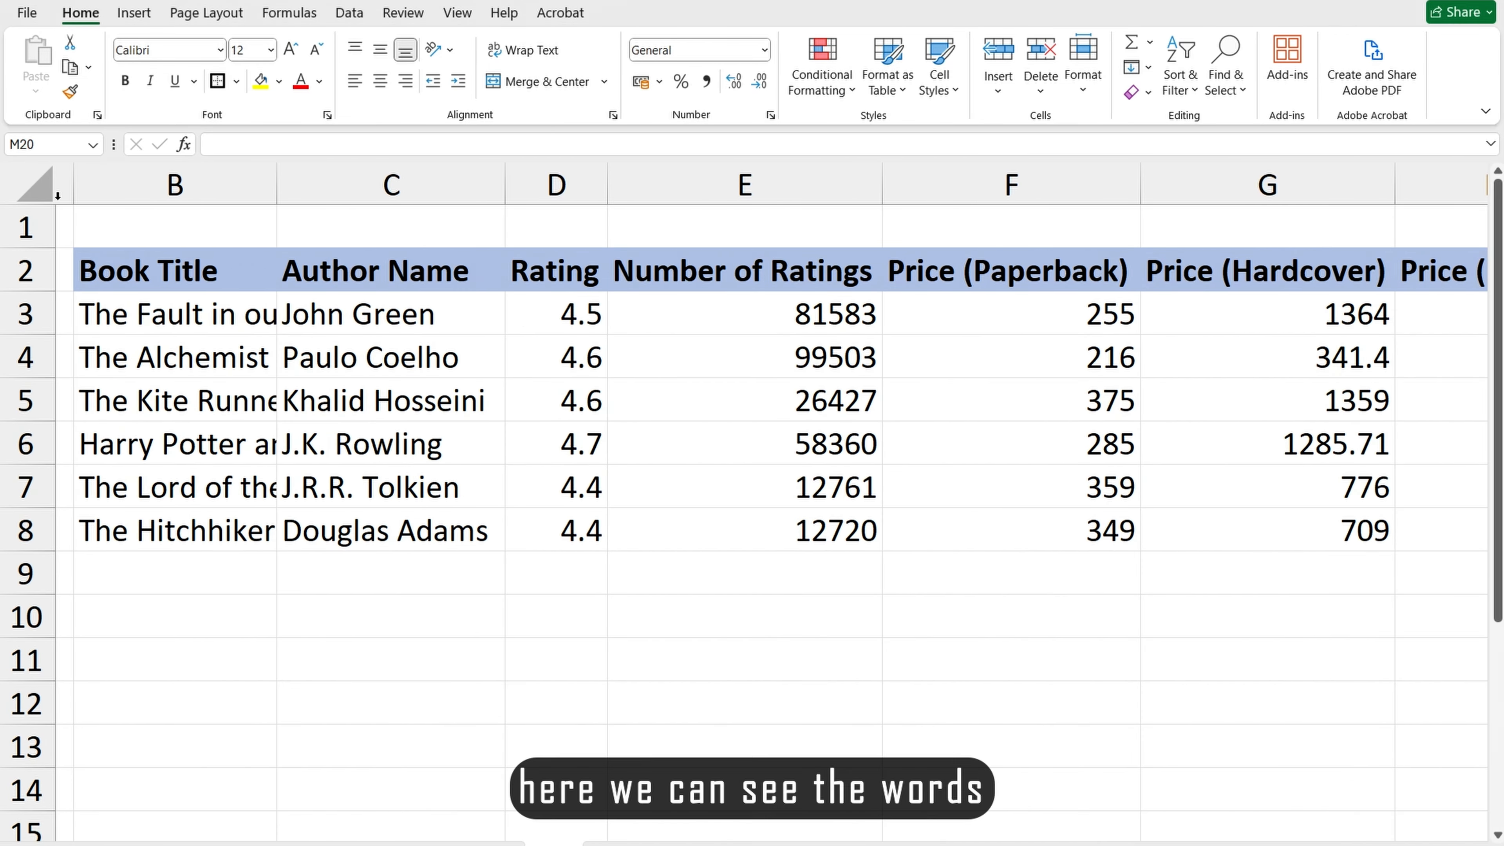
{"action": "scroll", "coordinate": [744, 502], "scroll_direction": "down", "scroll_amount": 3}
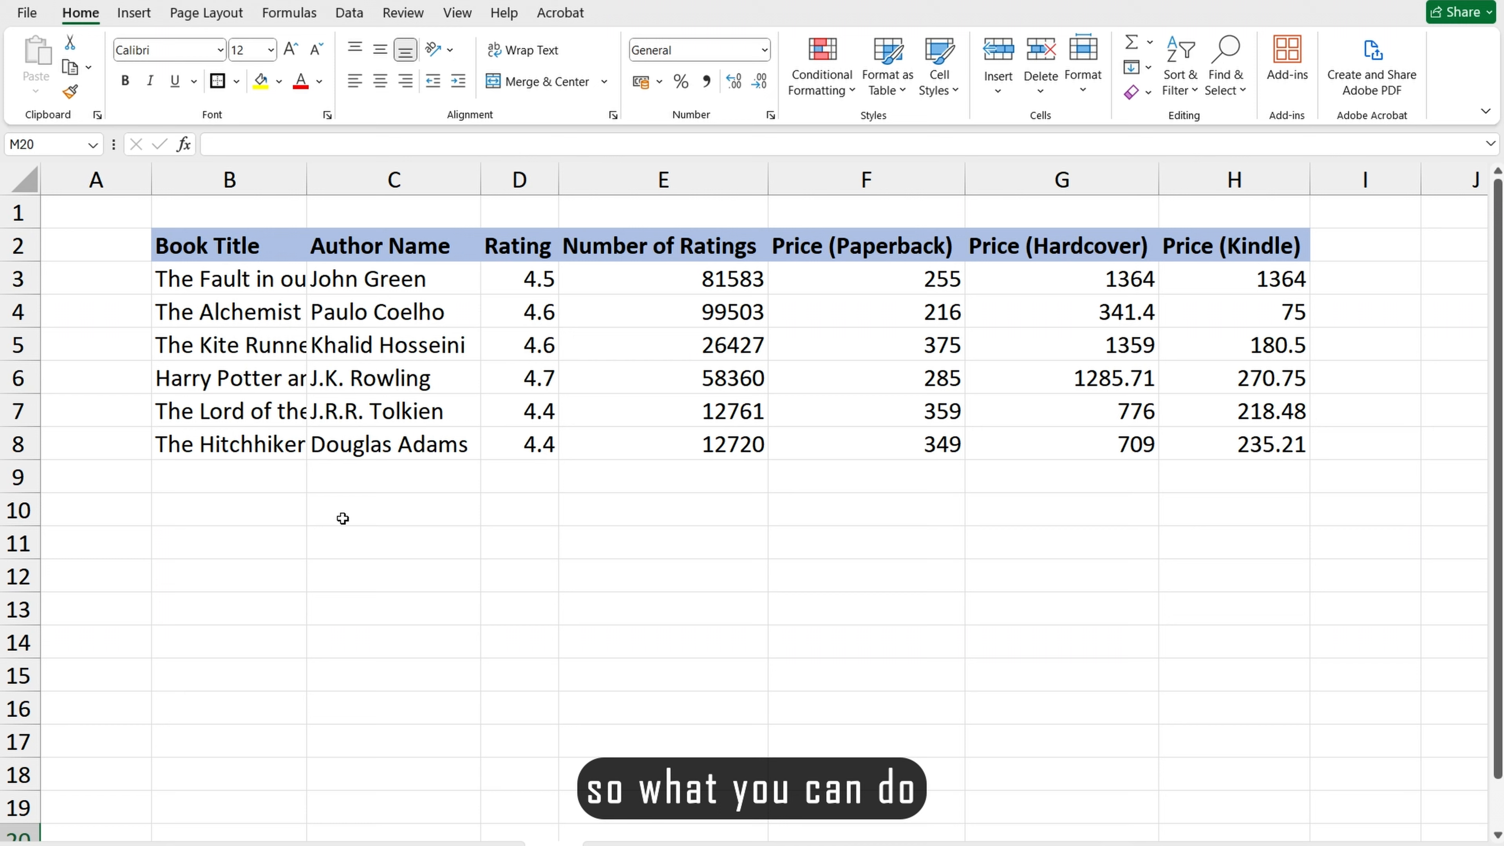
AutoFit the column widths of the book table in B2:H8 so all entries fit
{"action": "left_click", "coordinate": [349, 573]}
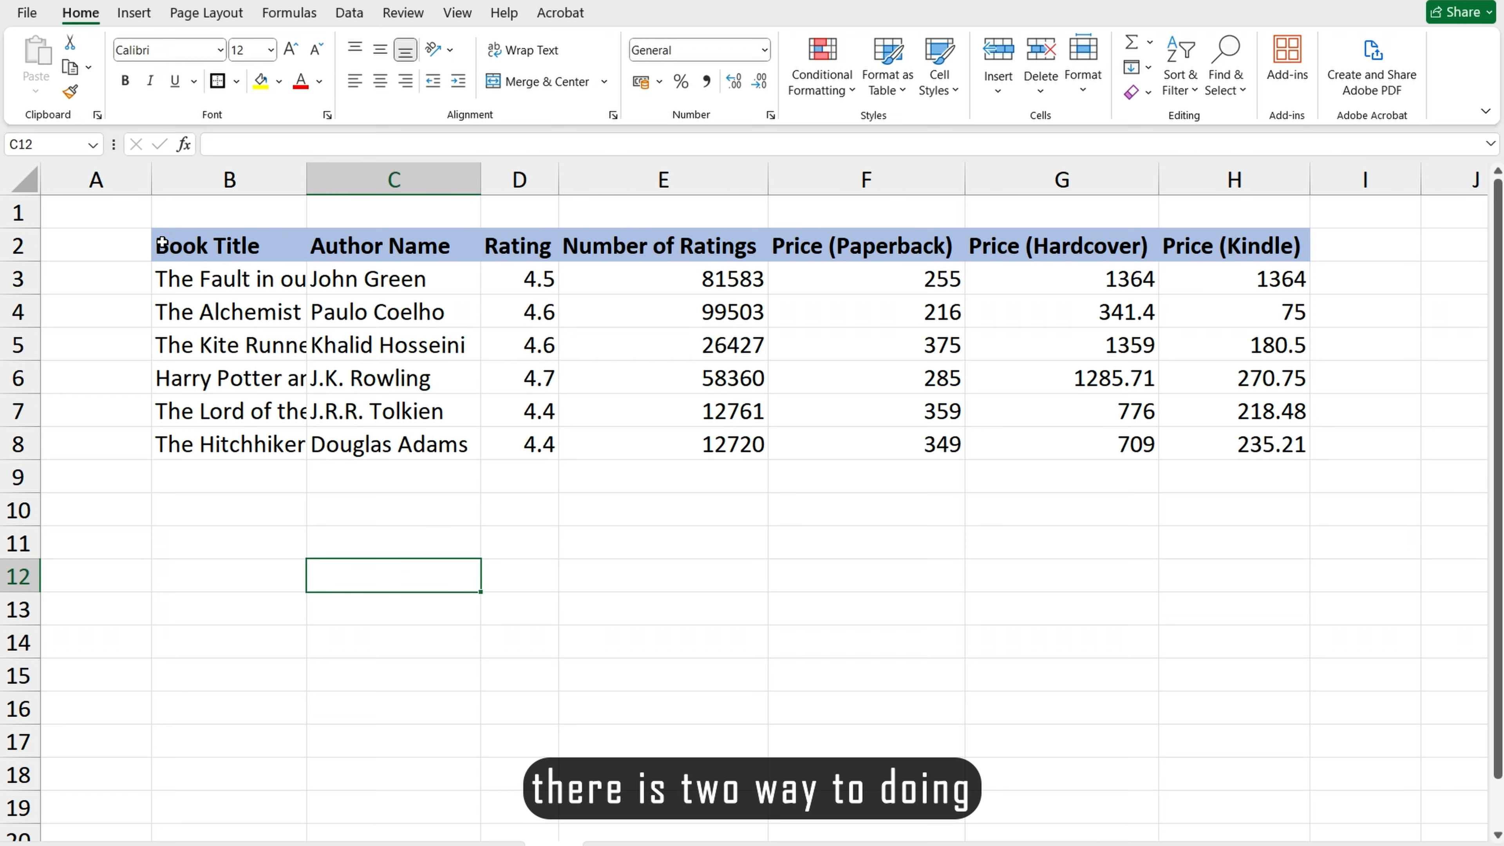
{"action": "double_click", "coordinate": [560, 175]}
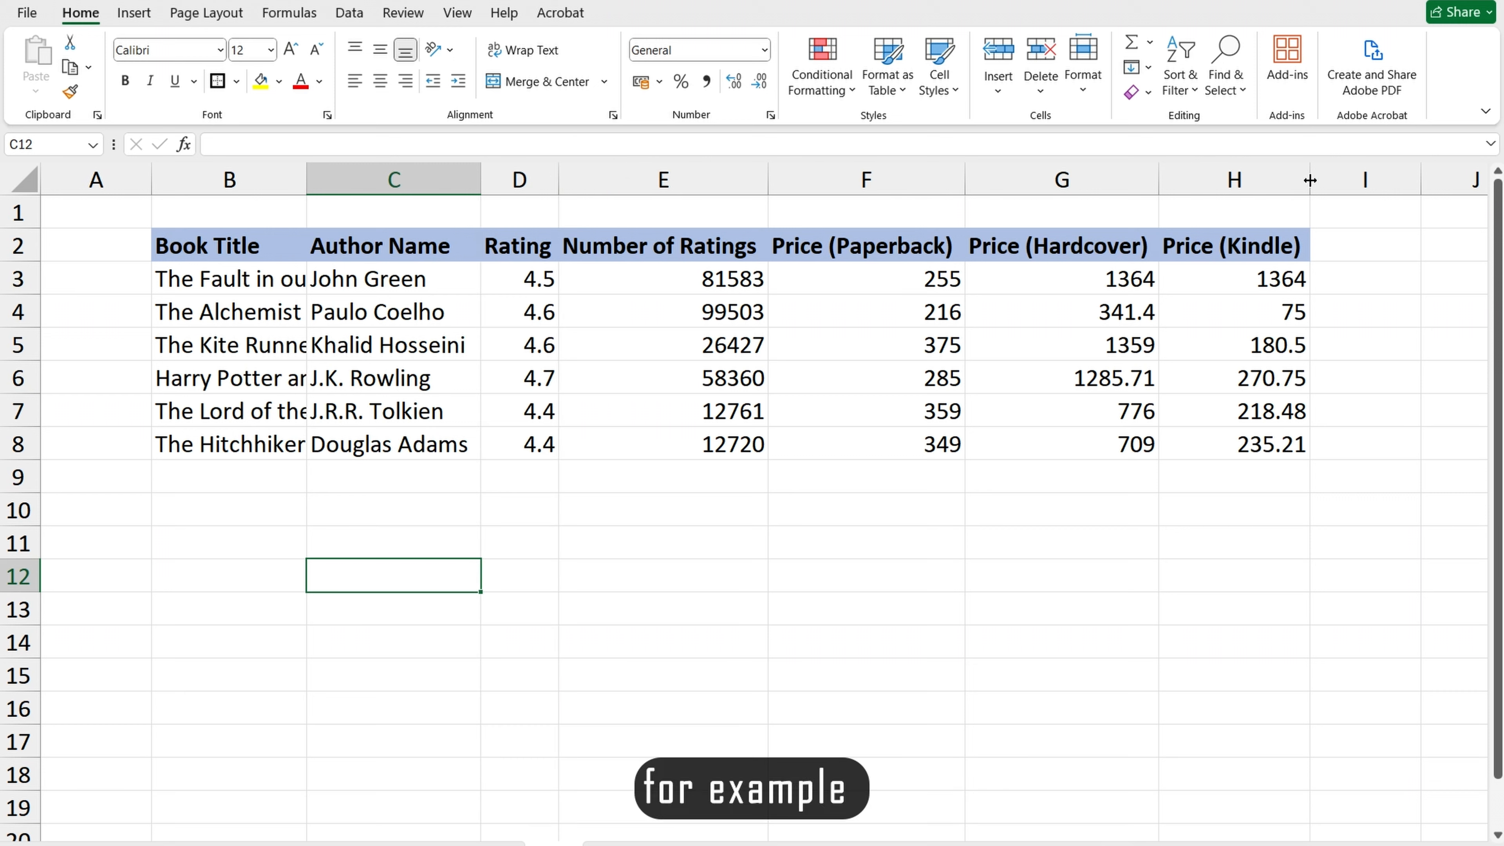
{"action": "left_click_drag", "start_coordinate": [1310, 178], "coordinate": [1262, 178]}
{"action": "double_click", "coordinate": [1261, 179]}
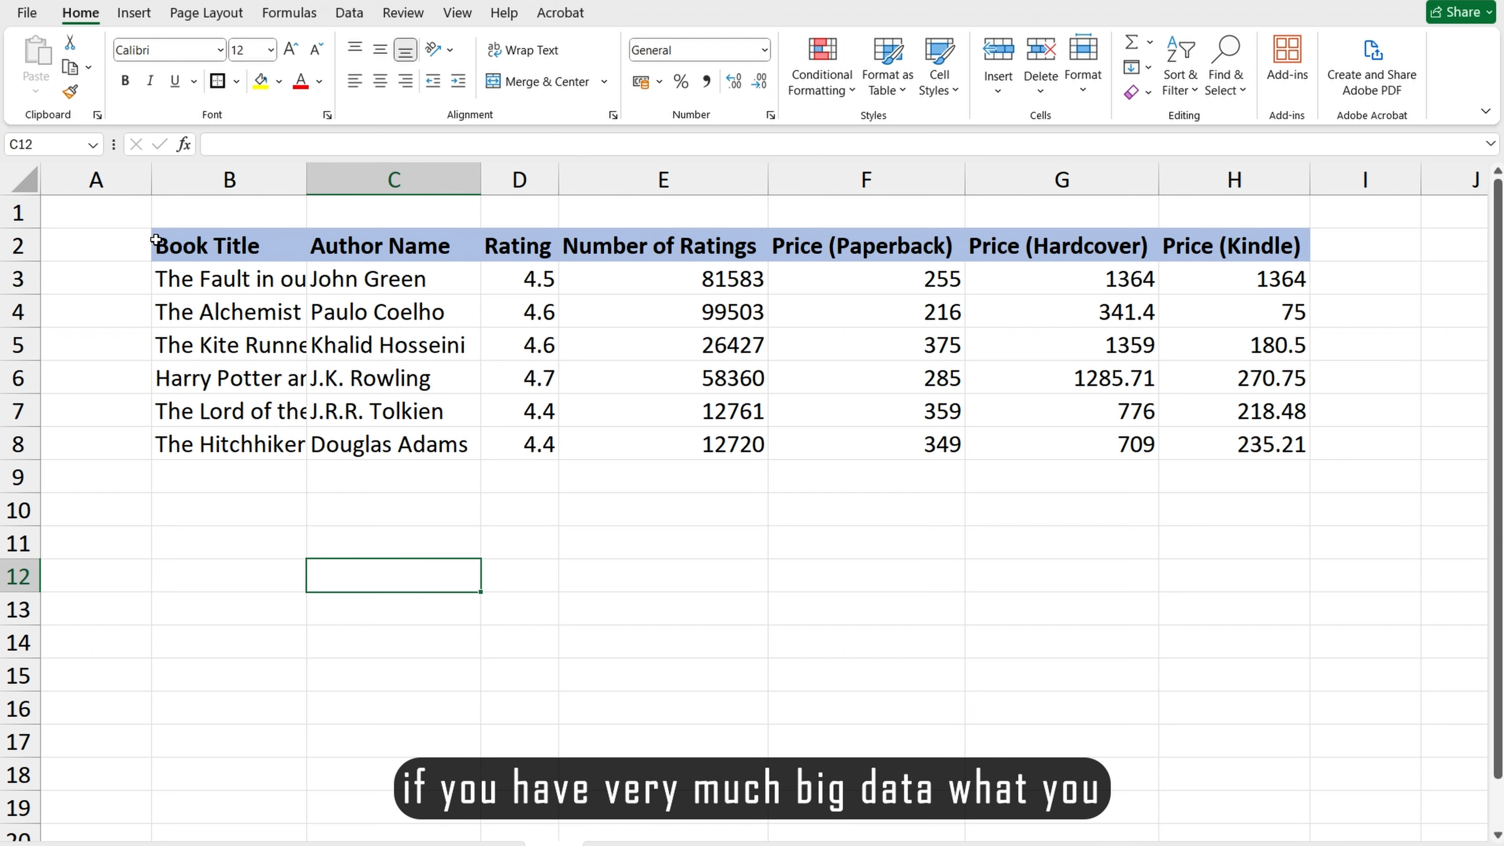
{"action": "left_click_drag", "start_coordinate": [156, 239], "coordinate": [1273, 425]}
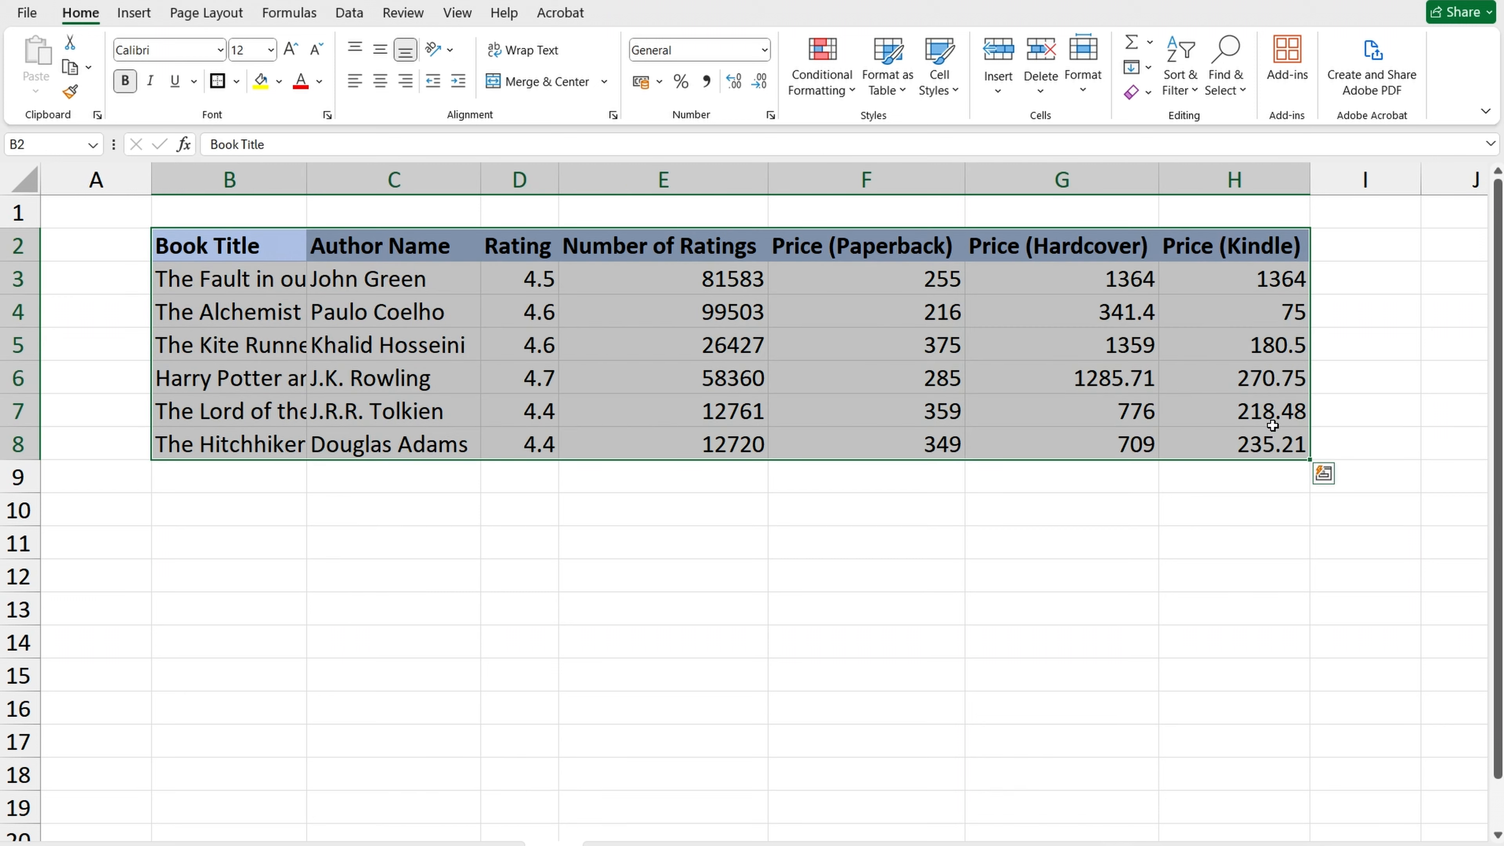
{"action": "left_click", "coordinate": [1087, 89]}
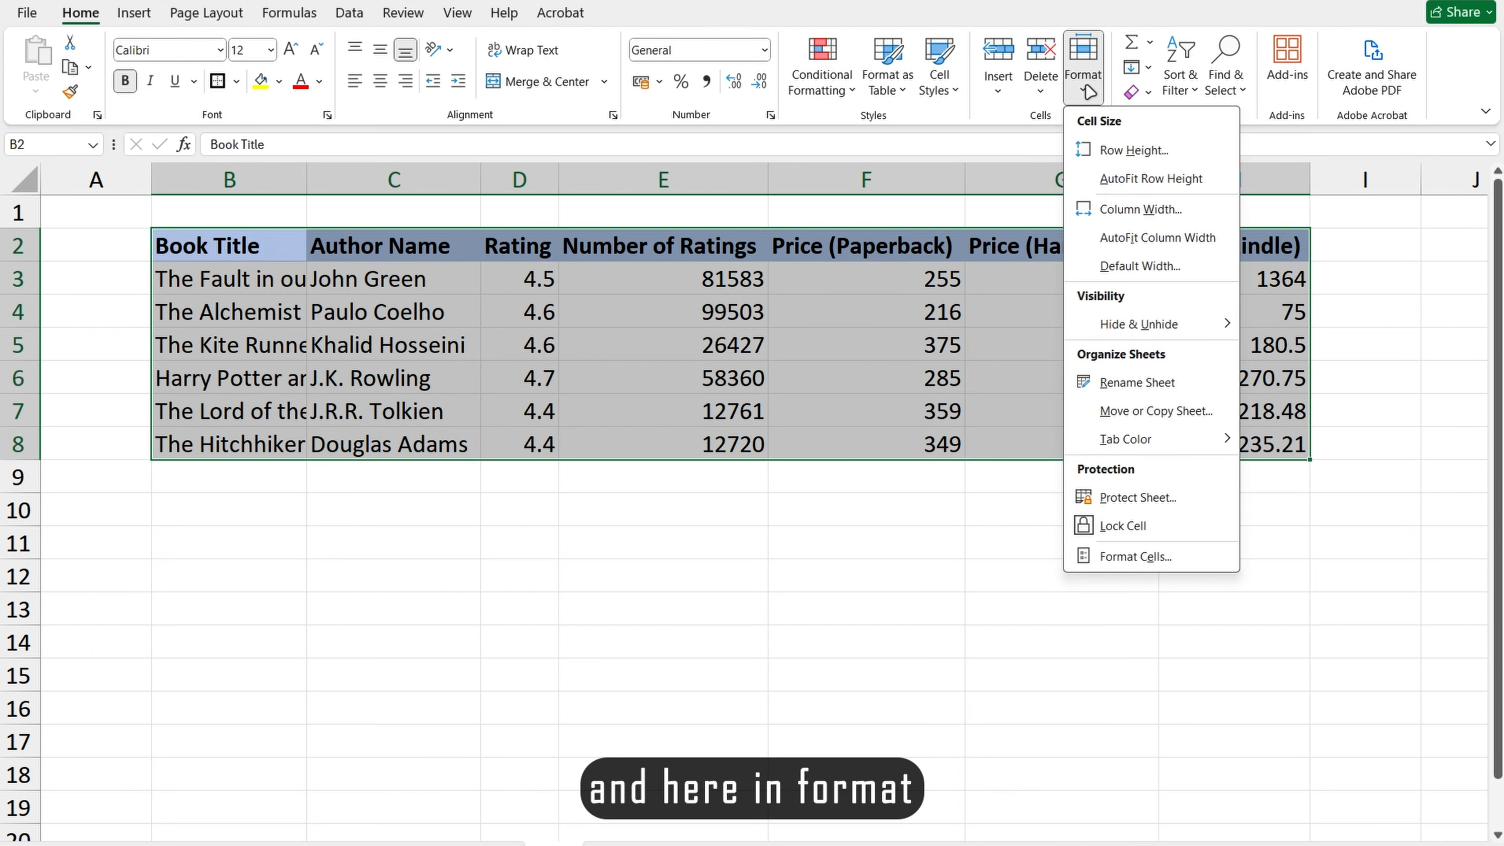
{"action": "left_click", "coordinate": [1143, 239]}
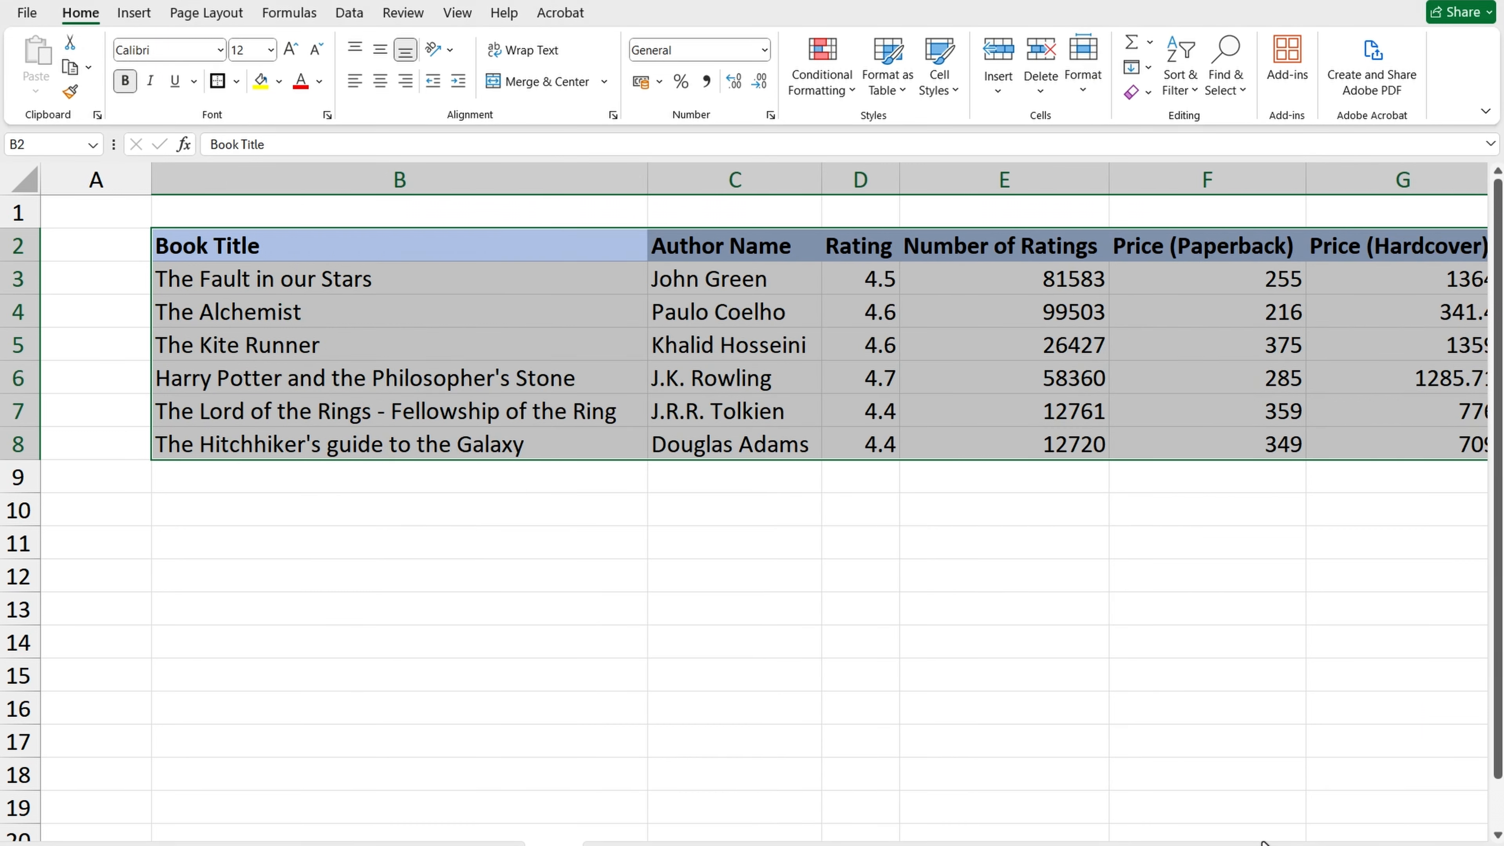
Go to the sheet with the MUST-READ FICTION table and AutoFit the column widths of G7:L14
{"action": "mouse_move", "coordinate": [1249, 845]}
{"action": "left_mouse_down"}
{"action": "mouse_move", "coordinate": [1291, 844]}
{"action": "mouse_move", "coordinate": [1250, 845]}
{"action": "left_mouse_up"}
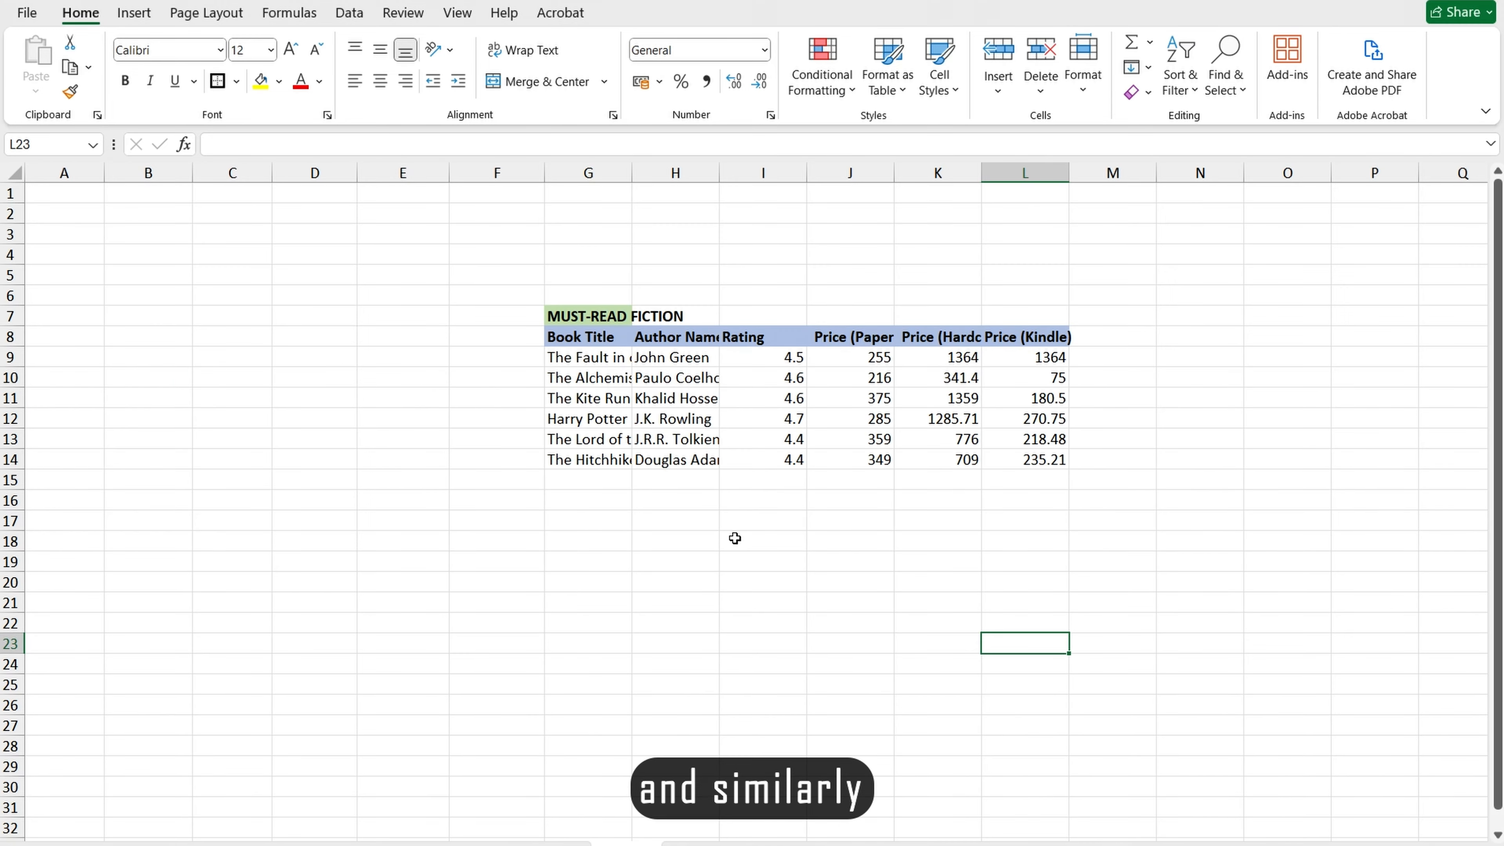
{"action": "left_click", "coordinate": [734, 538]}
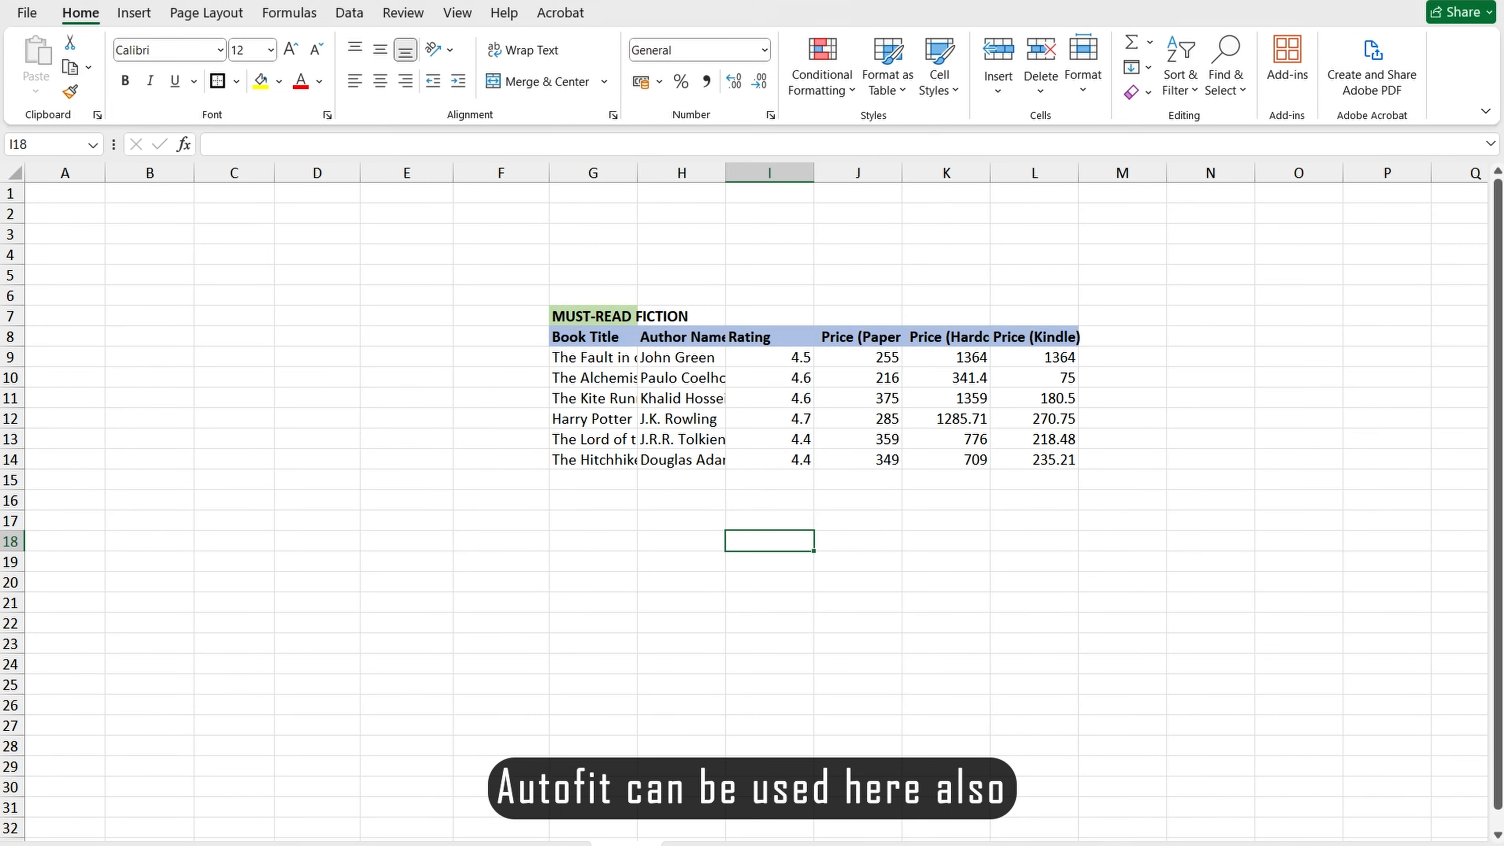
{"action": "scroll", "coordinate": [735, 538], "scroll_direction": "up", "scroll_amount": 1}
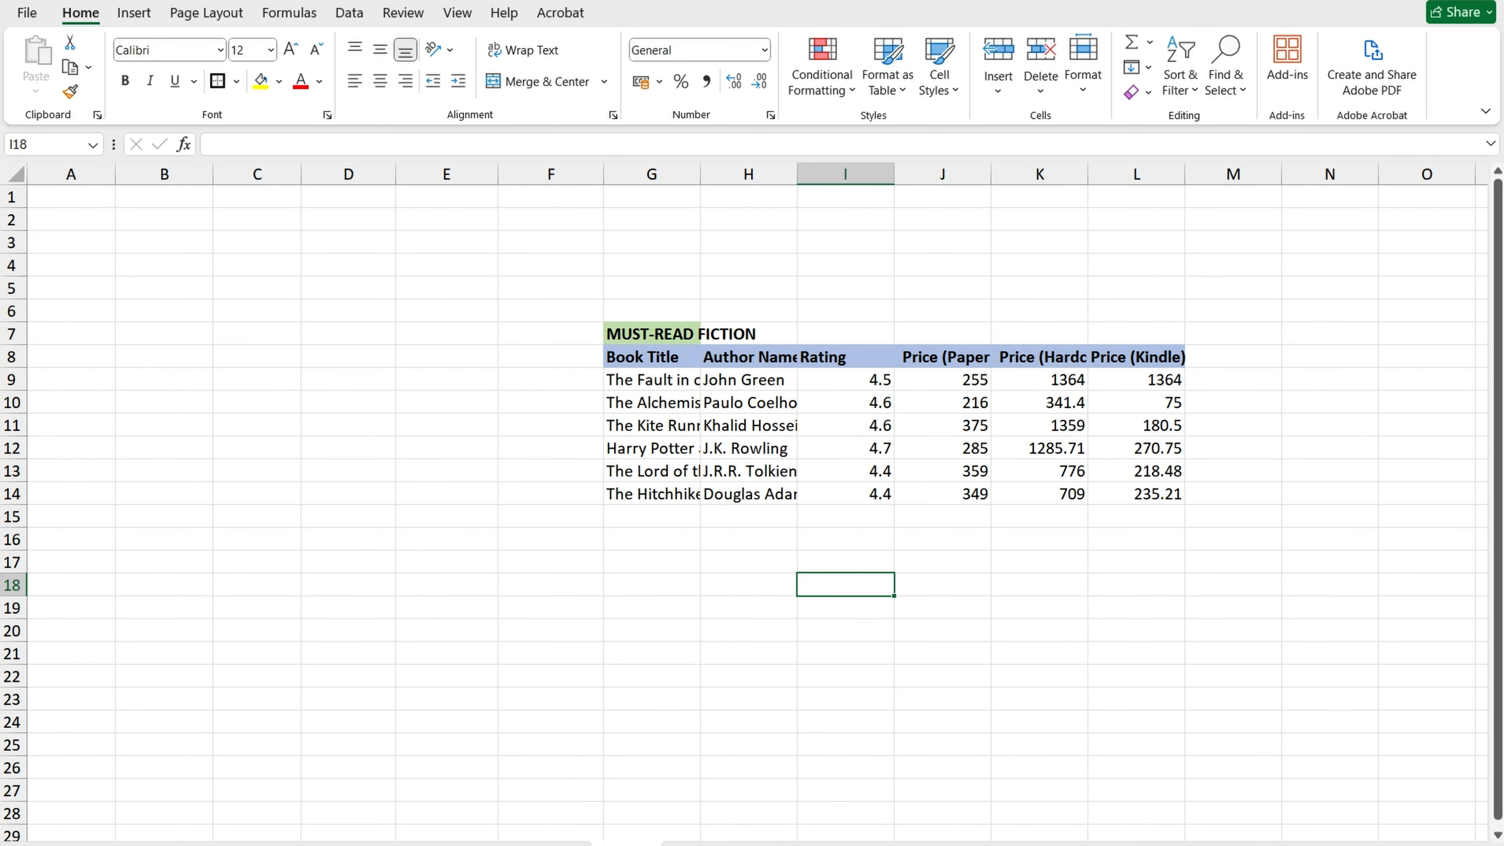
{"action": "scroll", "coordinate": [735, 538], "scroll_direction": "right", "scroll_amount": 1}
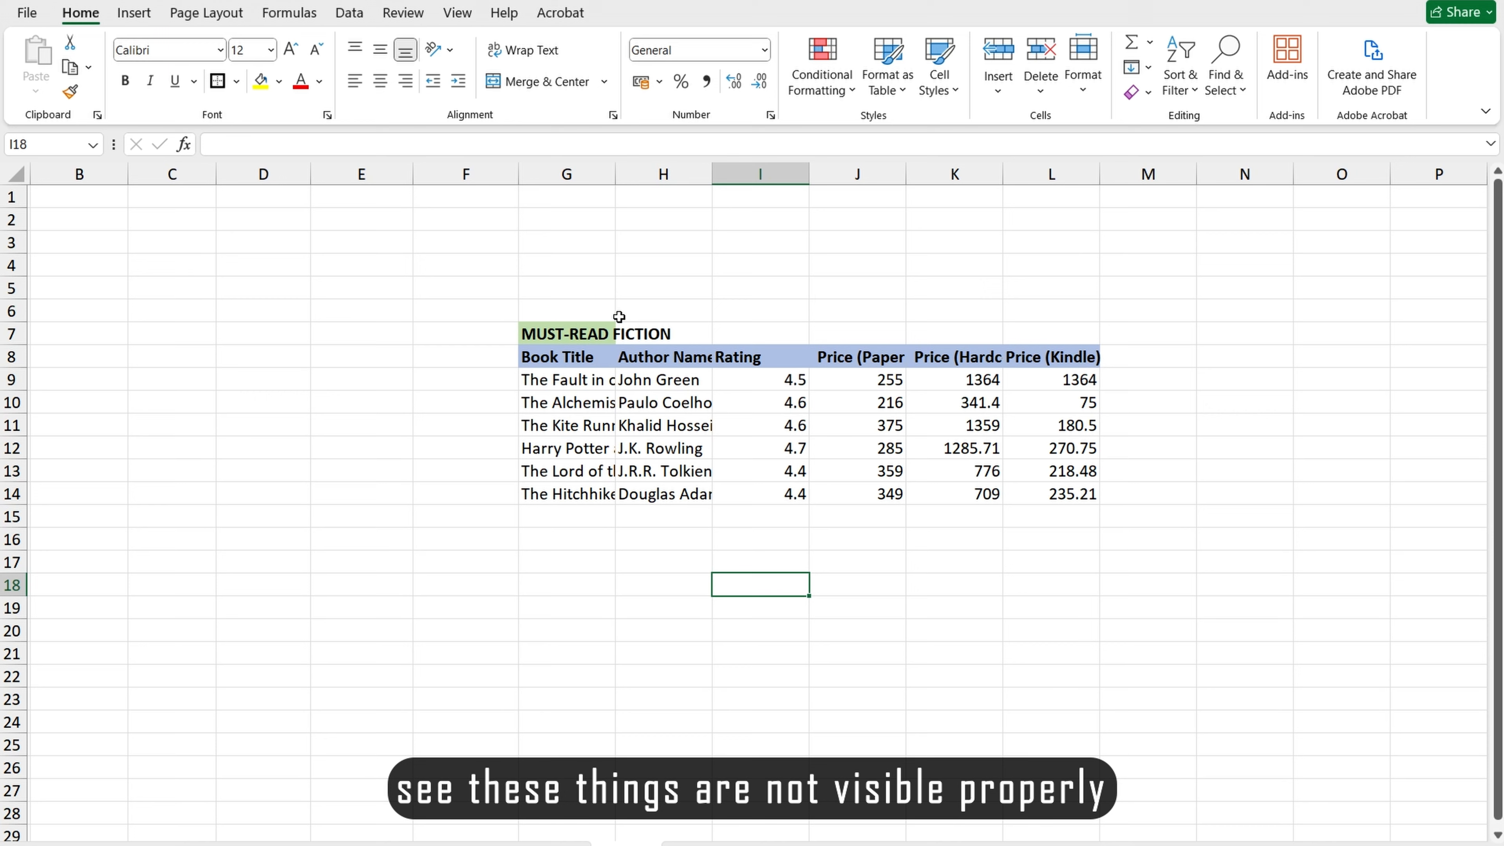
{"action": "left_click_drag", "start_coordinate": [526, 340], "coordinate": [1081, 501]}
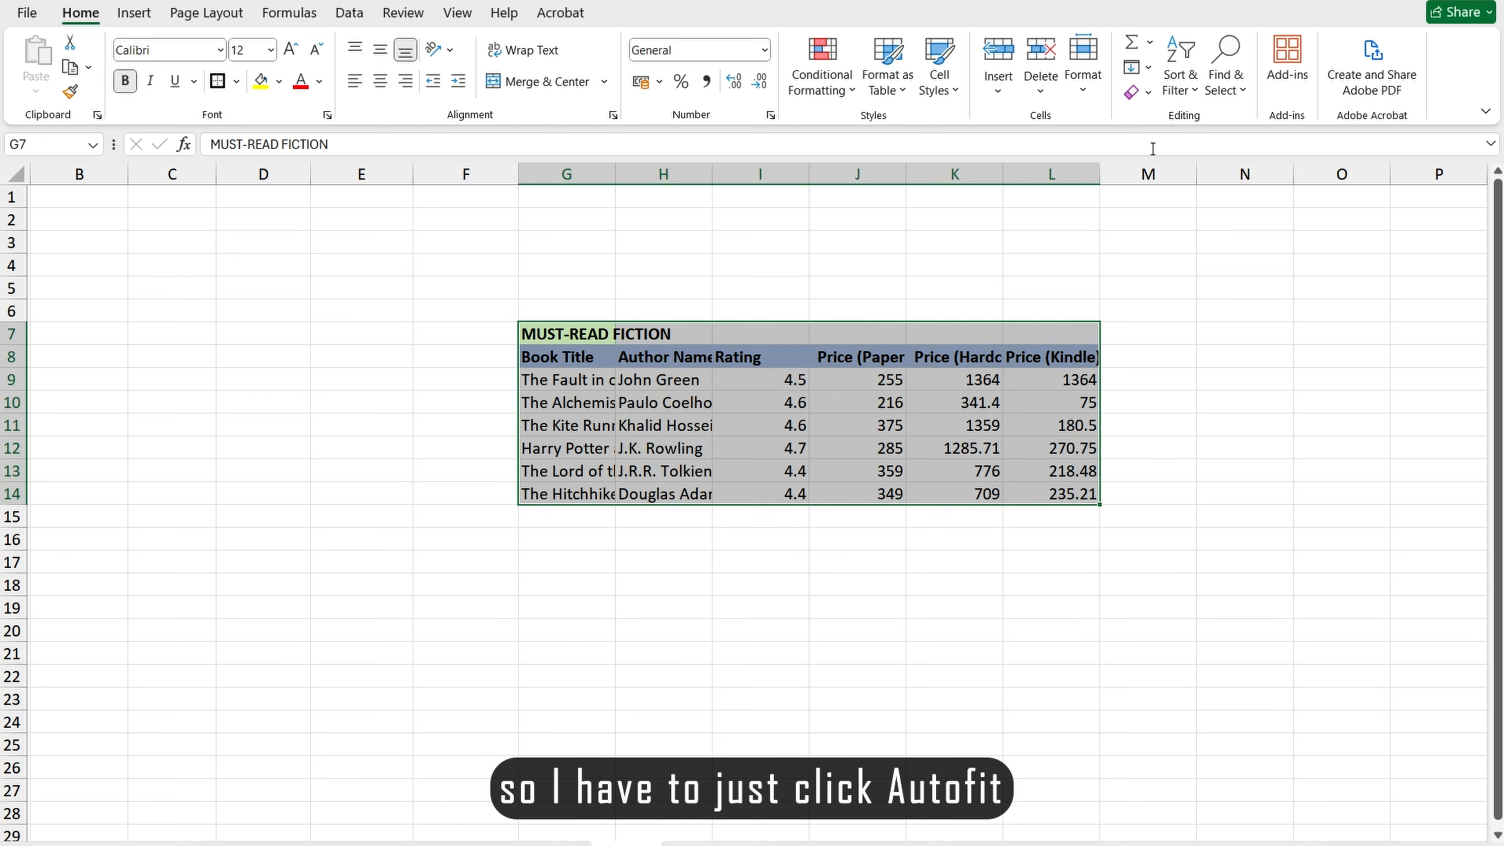
{"action": "left_click", "coordinate": [1083, 63]}
{"action": "left_click", "coordinate": [1149, 237]}
{"action": "left_click", "coordinate": [1105, 790]}
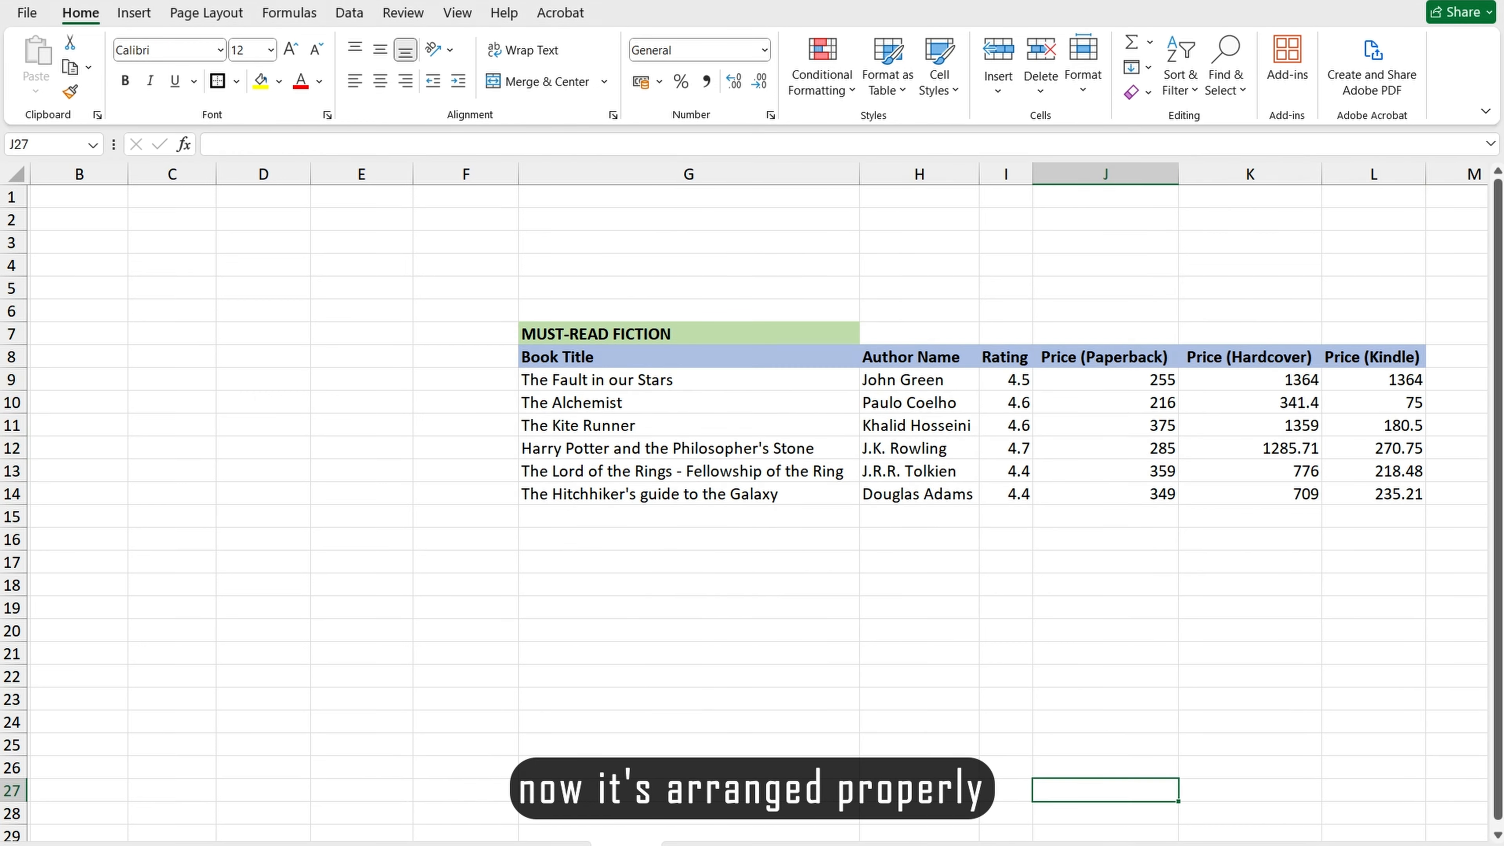
{"action": "scroll", "coordinate": [758, 503], "scroll_direction": "right", "scroll_amount": 1}
{"action": "left_click", "coordinate": [1200, 650]}
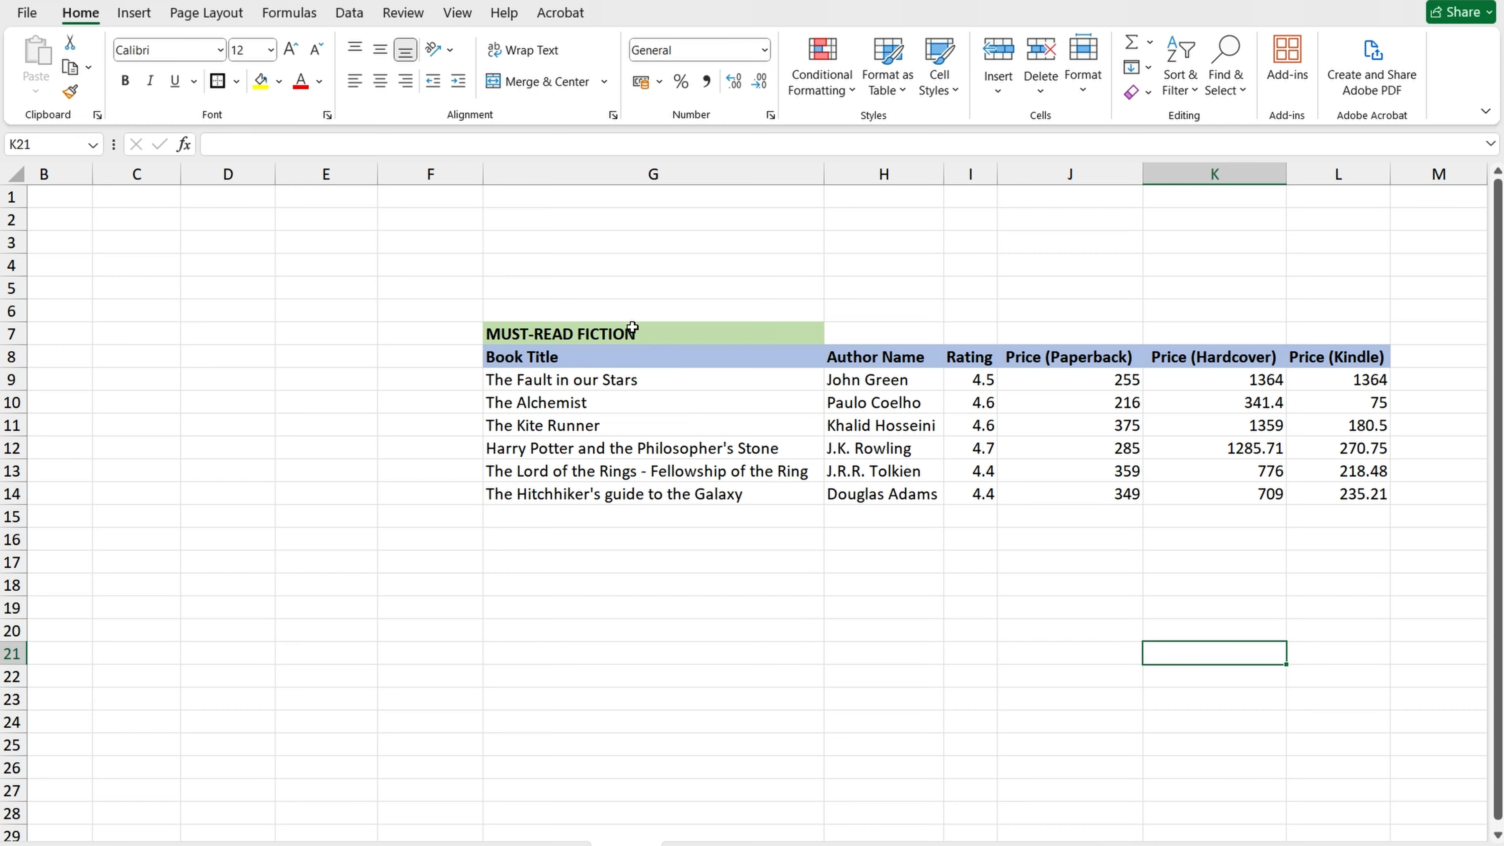
Merge and center the MUST-READ FICTION title across G7:L7, above all the table's columns
{"action": "scroll", "coordinate": [758, 503], "scroll_direction": "up", "scroll_amount": 3, "text": "ctrl"}
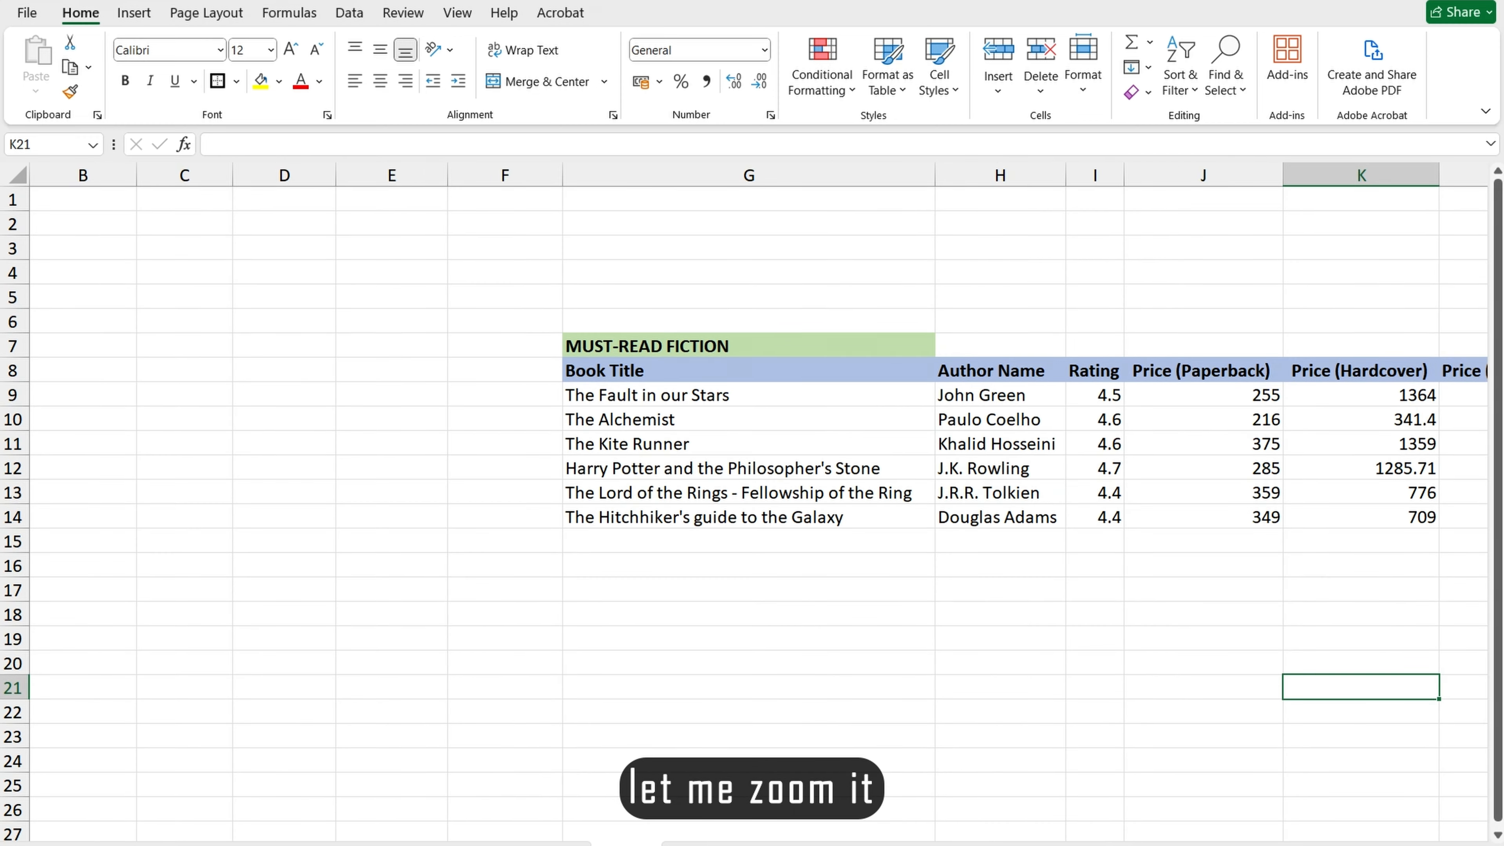
{"action": "scroll", "coordinate": [758, 503], "scroll_direction": "right", "scroll_amount": 3}
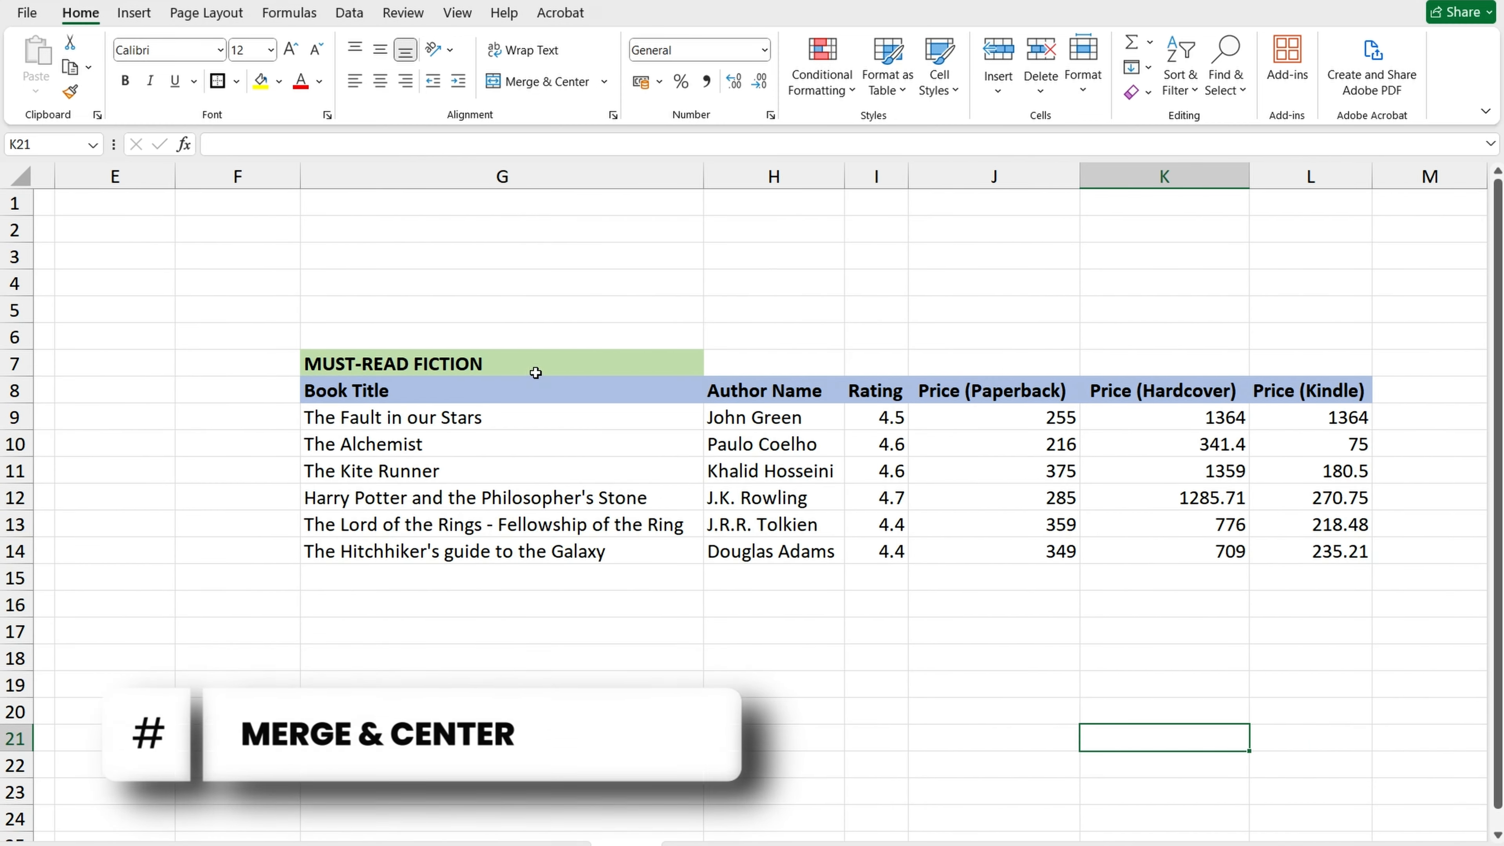
{"action": "left_click_drag", "start_coordinate": [531, 370], "coordinate": [1333, 356]}
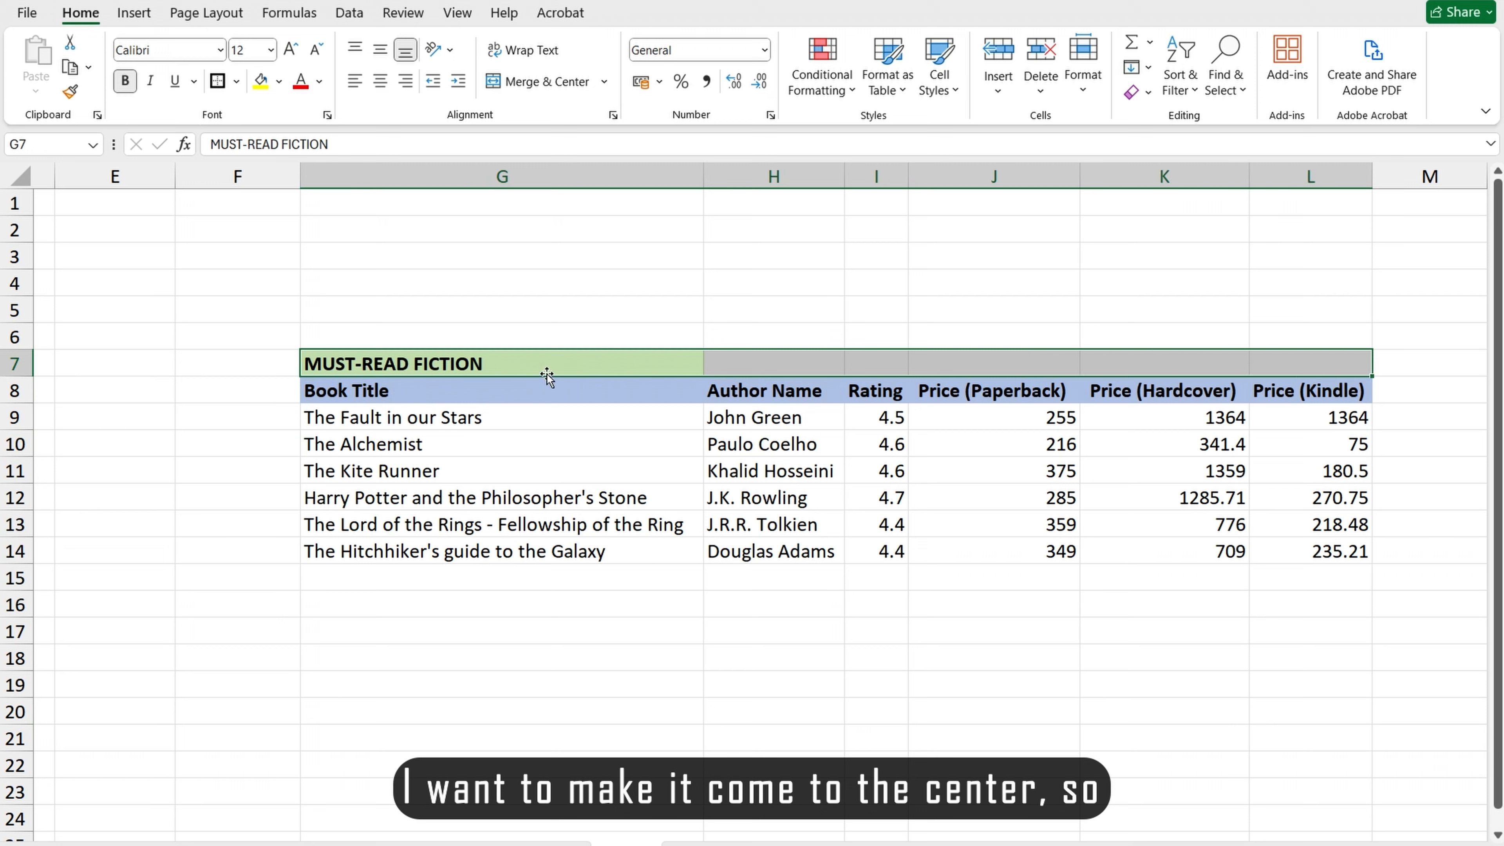
{"action": "left_click", "coordinate": [556, 85]}
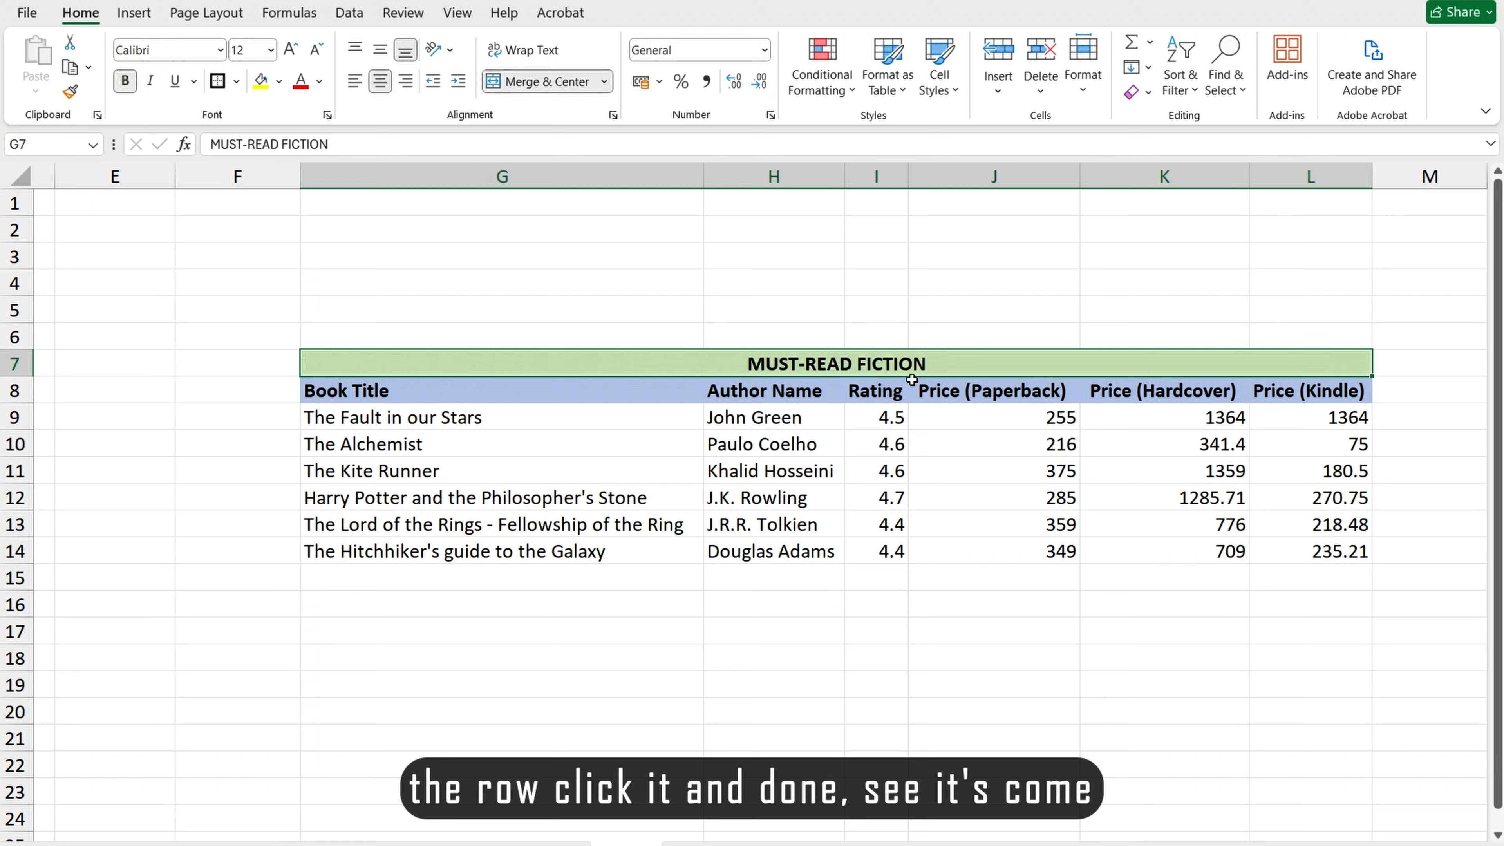
{"action": "left_click", "coordinate": [665, 652]}
{"action": "left_click", "coordinate": [744, 368]}
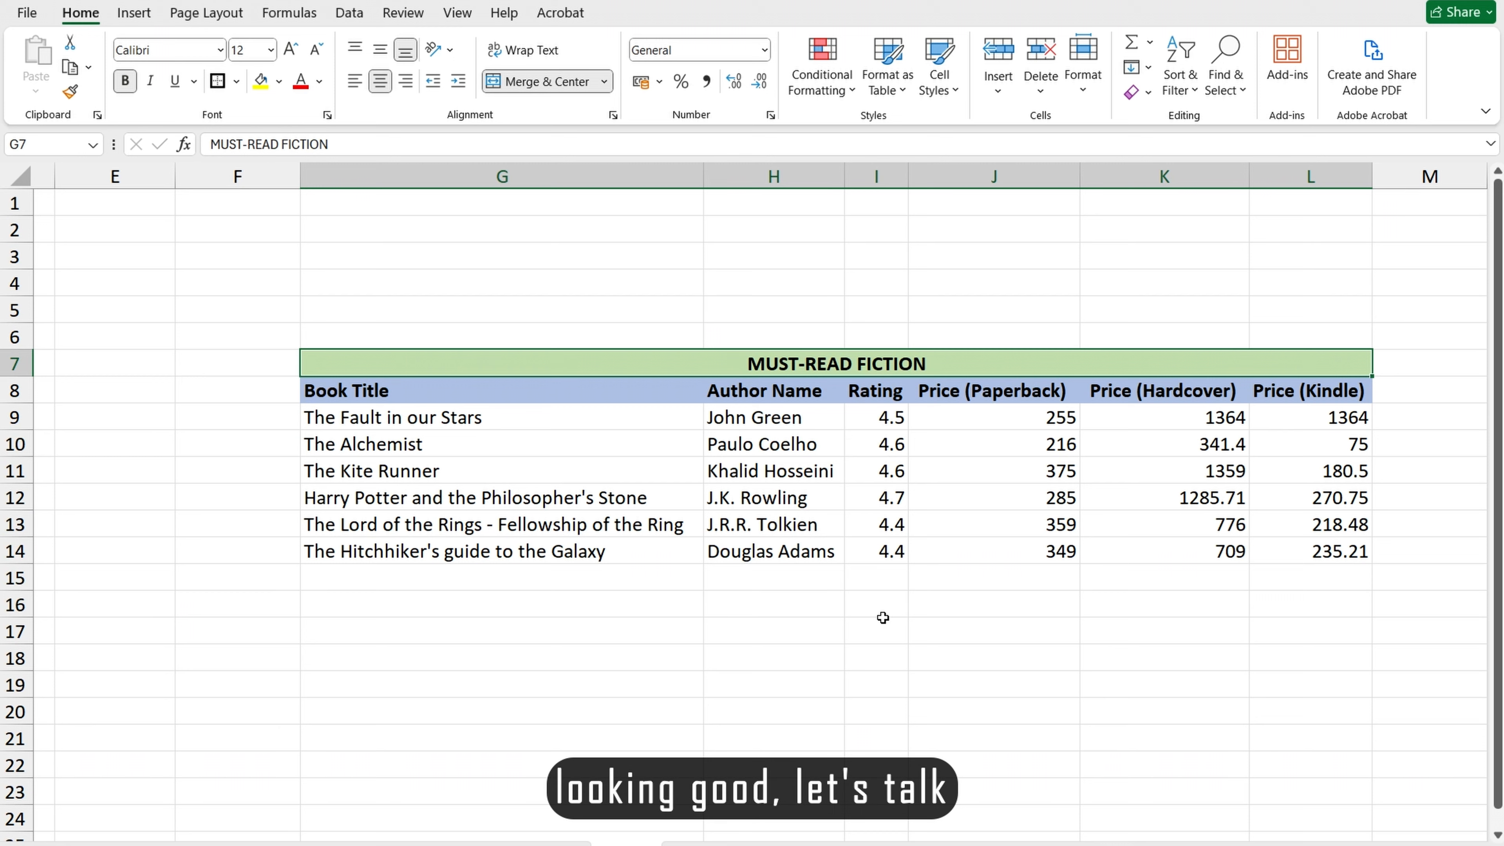
{"action": "left_click", "coordinate": [817, 656]}
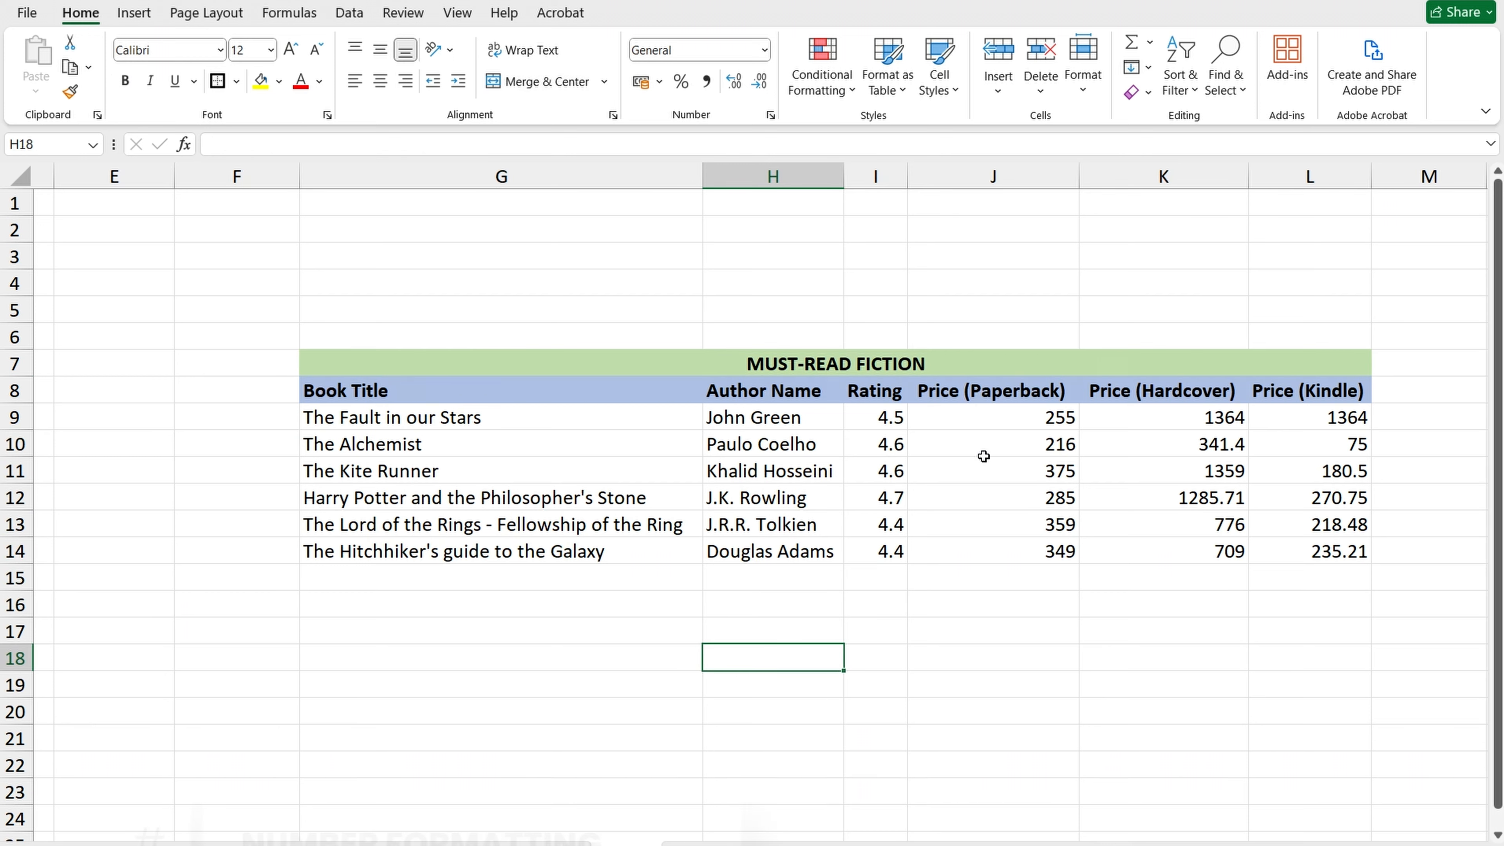
Apply the Currency number format to the paperback, hardcover and Kindle prices in J9:L14
{"action": "left_click_drag", "start_coordinate": [1006, 418], "coordinate": [1038, 541]}
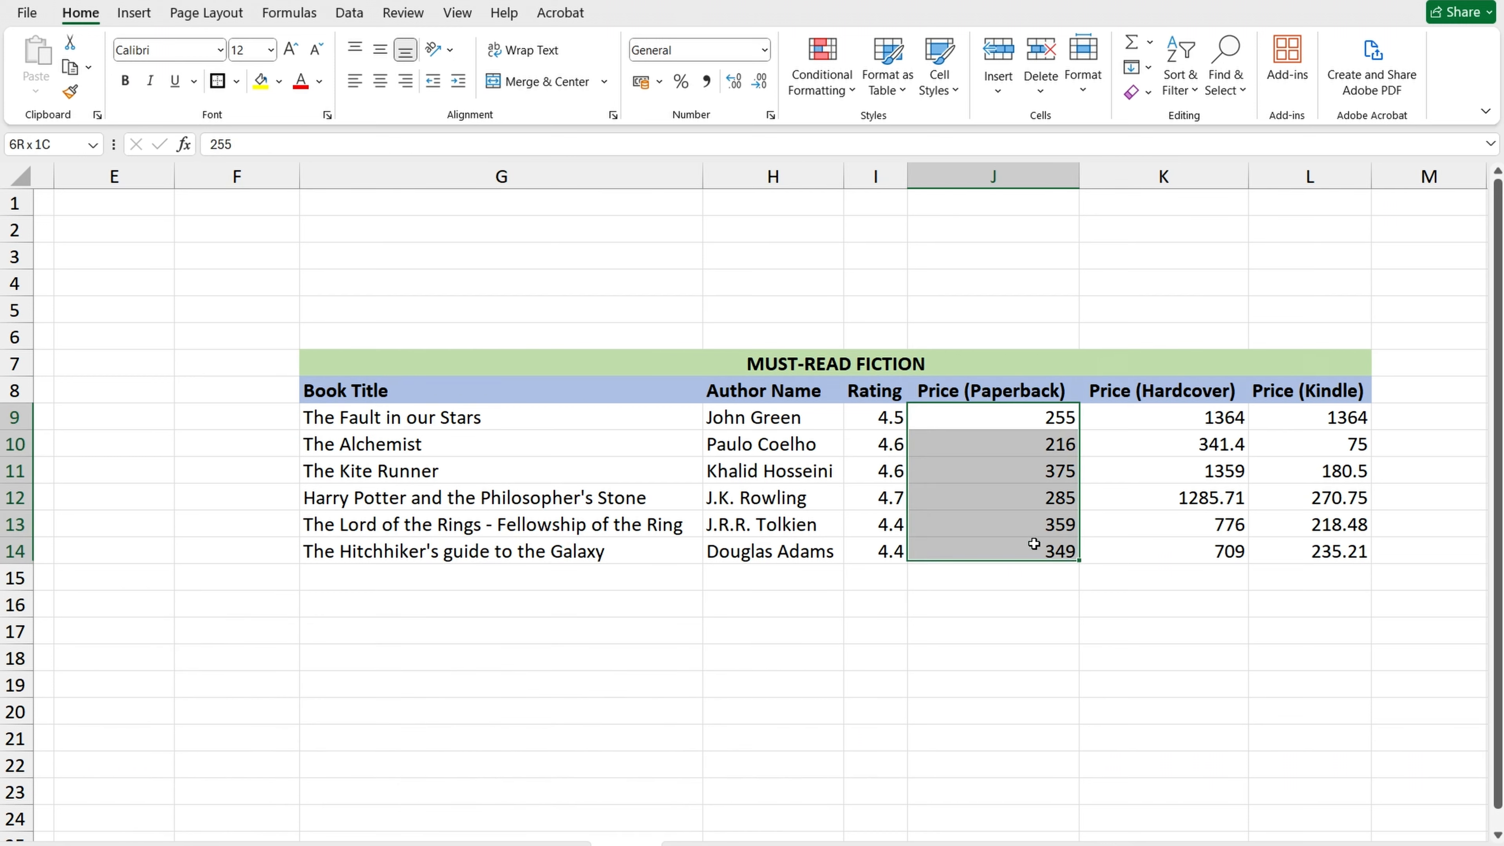
{"action": "left_click_drag", "start_coordinate": [1161, 418], "coordinate": [1214, 551]}
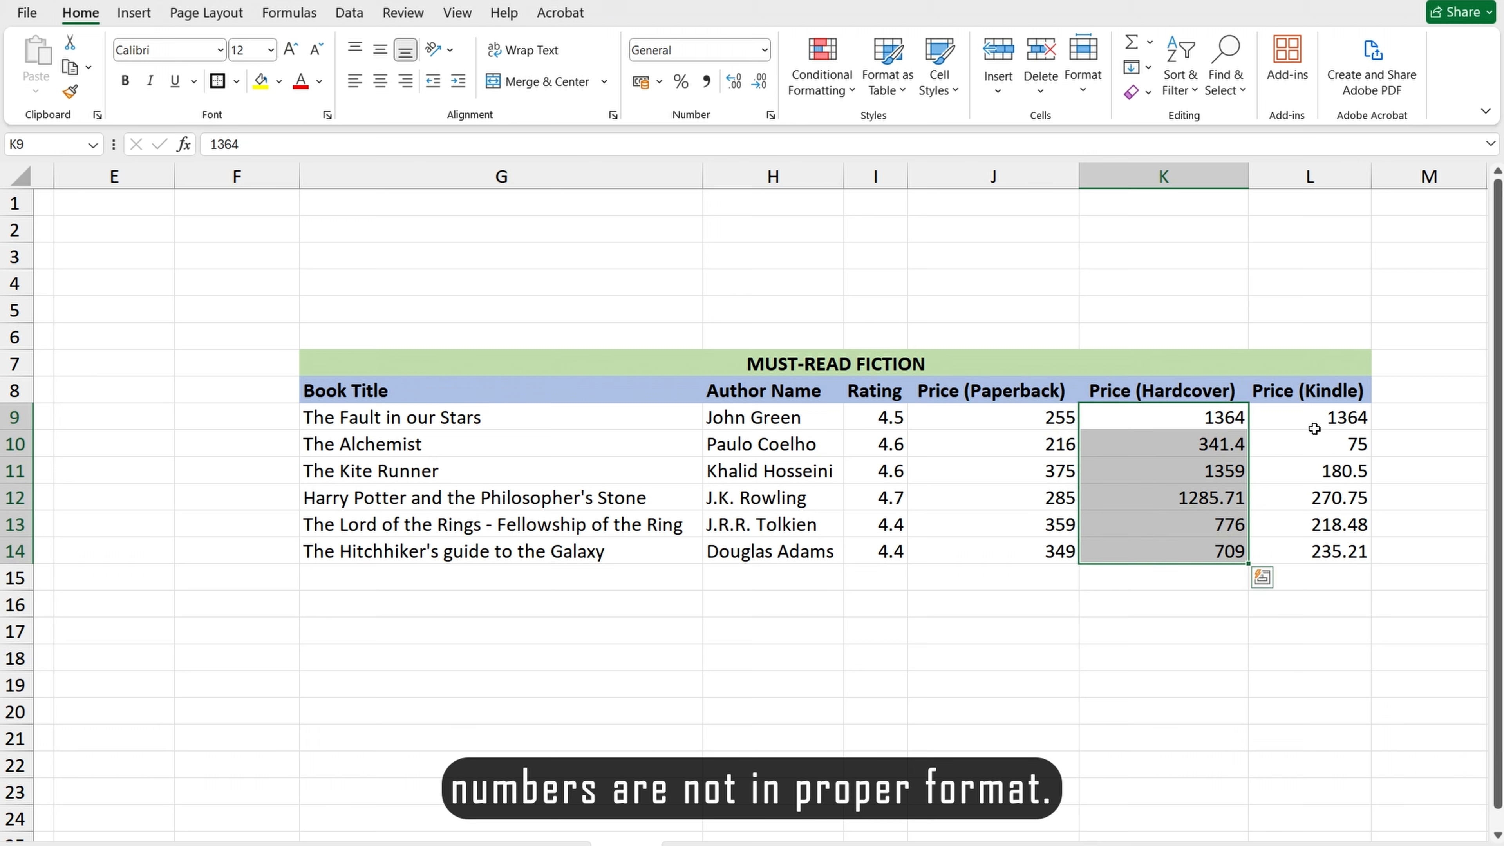
{"action": "left_click_drag", "start_coordinate": [1316, 424], "coordinate": [1327, 551]}
{"action": "scroll", "coordinate": [752, 474], "scroll_direction": "right", "scroll_amount": 1}
{"action": "left_click", "coordinate": [1049, 684]}
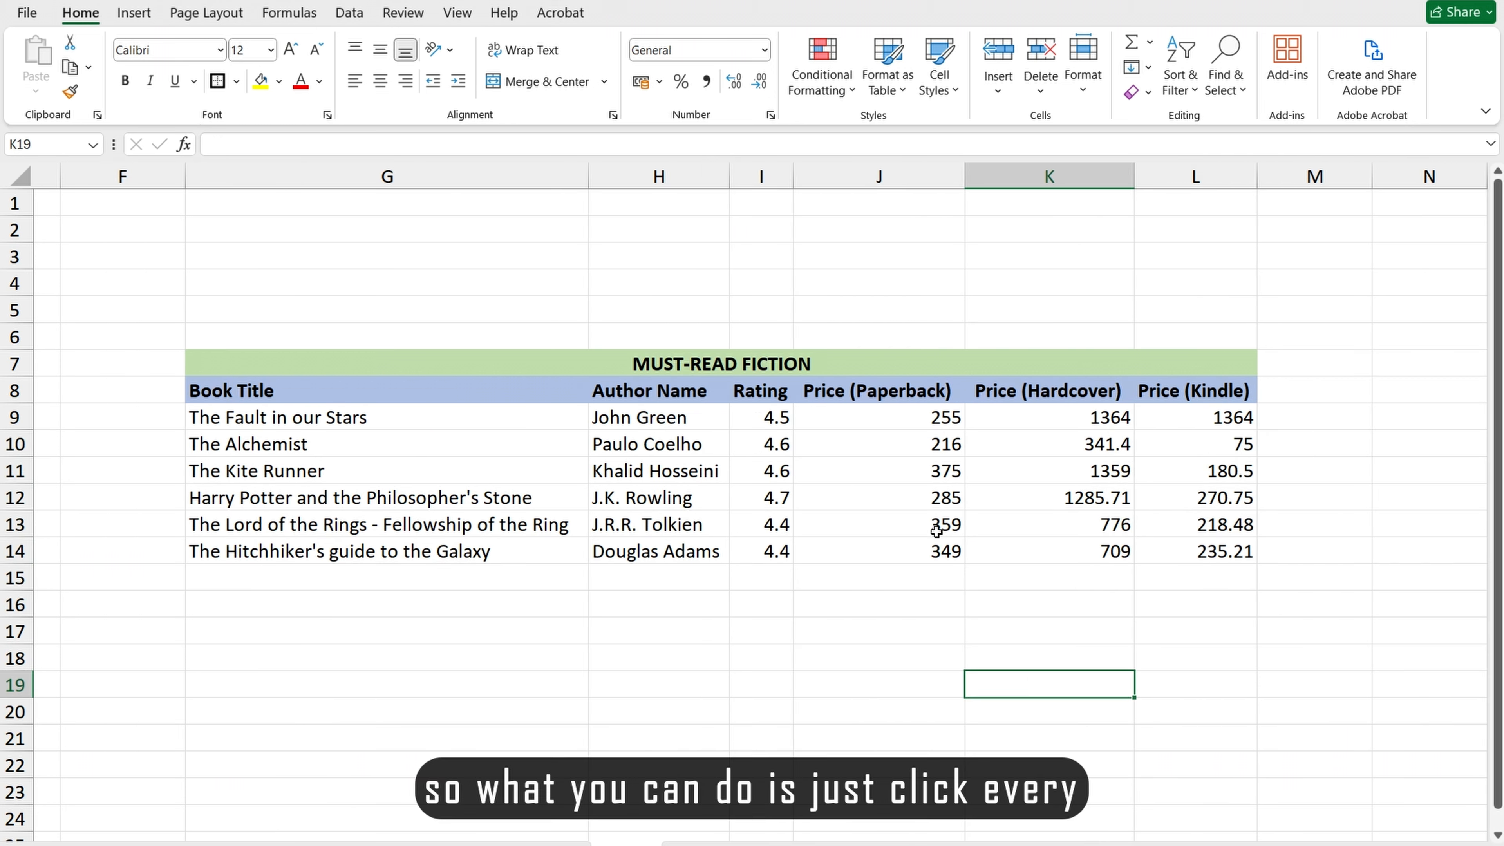
{"action": "left_click_drag", "start_coordinate": [883, 418], "coordinate": [1229, 552]}
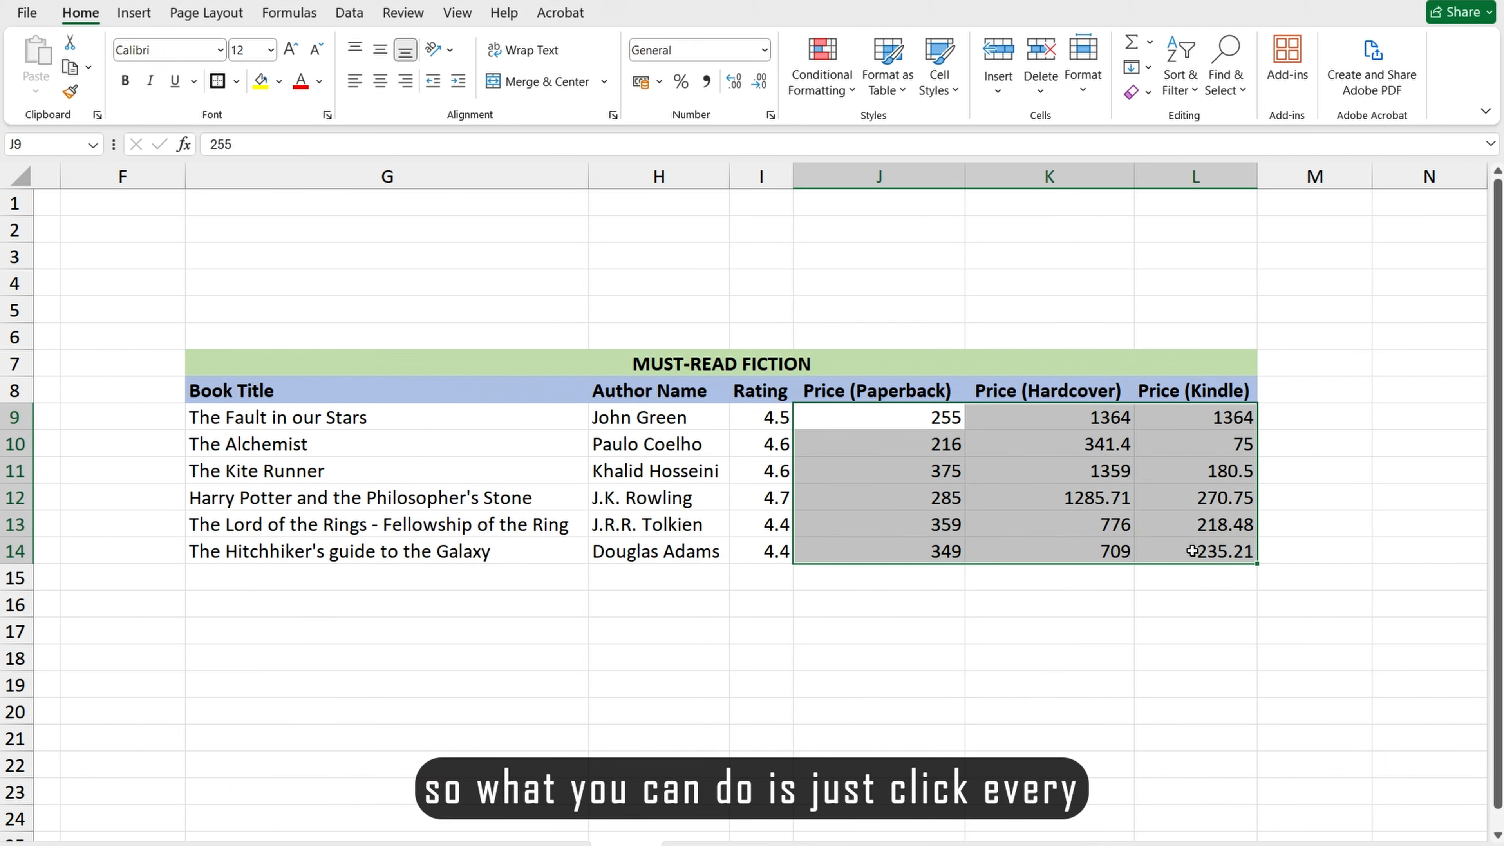
{"action": "left_click", "coordinate": [767, 51]}
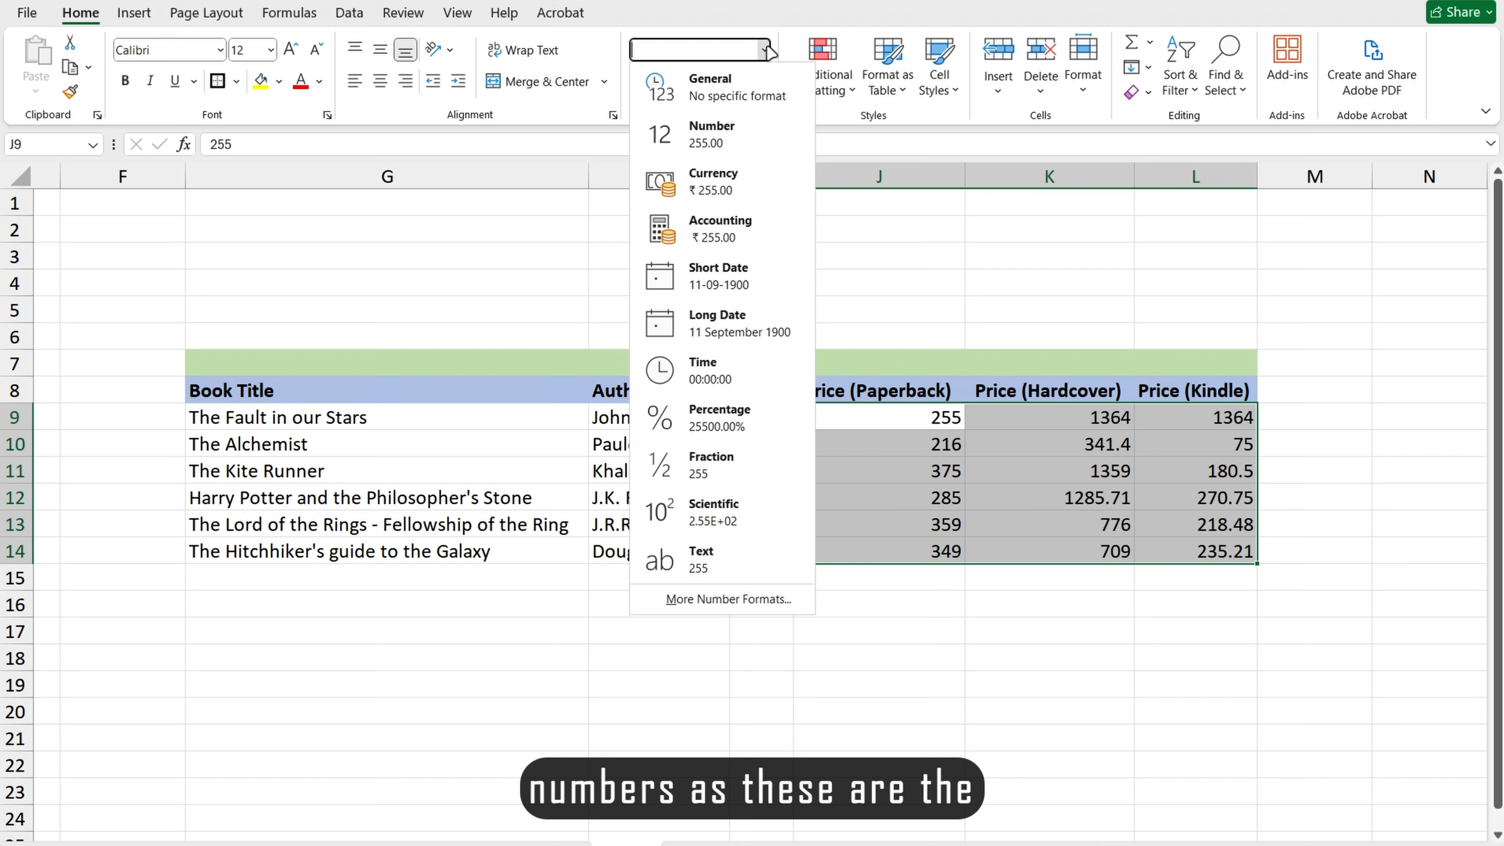
{"action": "left_click", "coordinate": [744, 190]}
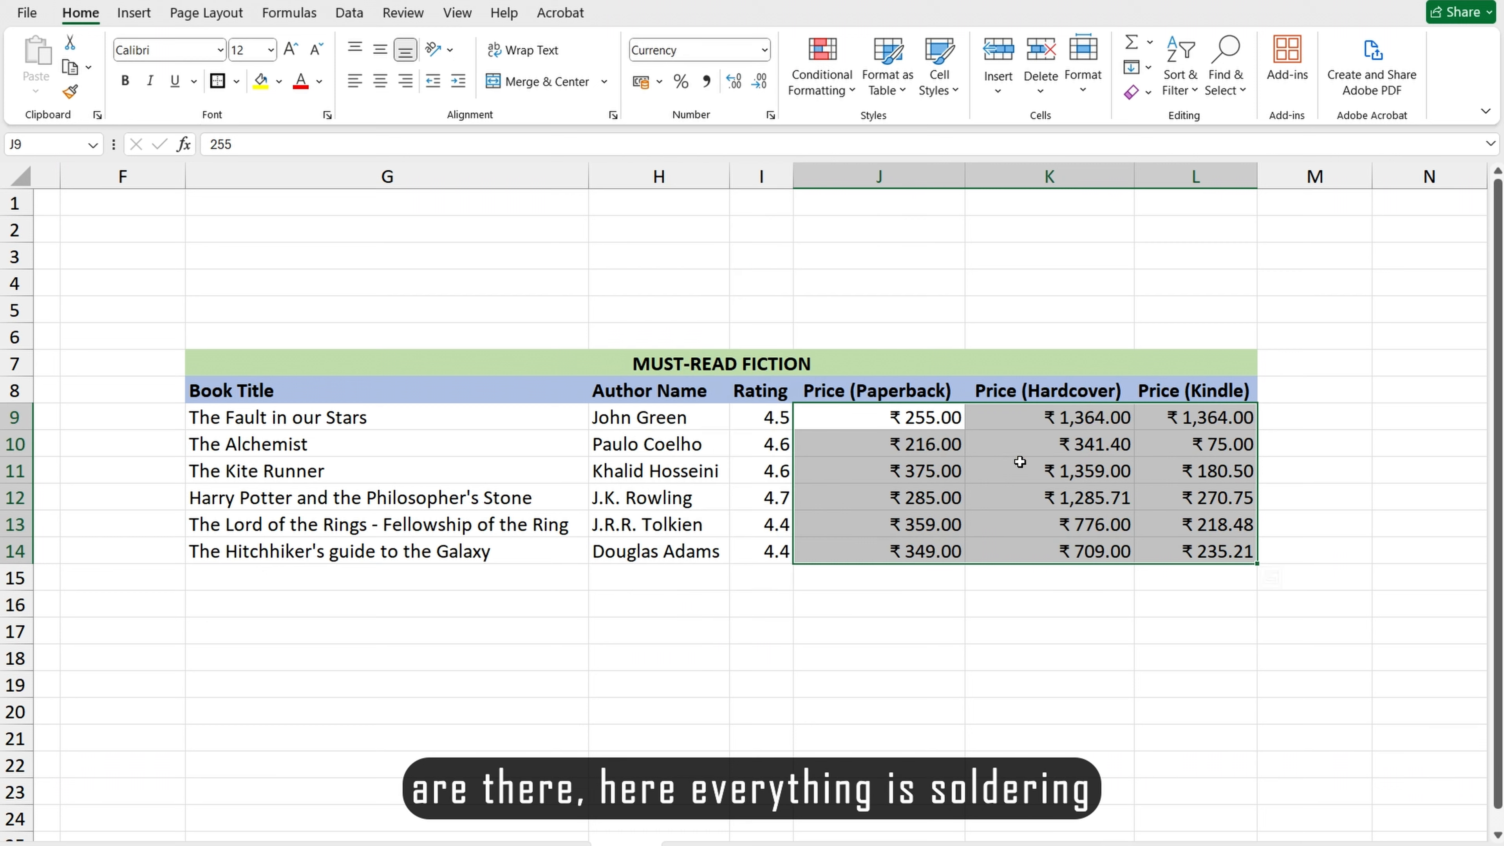
{"action": "left_click", "coordinate": [1020, 630]}
Remove both decimal places from the prices in J9:L14
{"action": "left_click_drag", "start_coordinate": [876, 417], "coordinate": [1171, 551]}
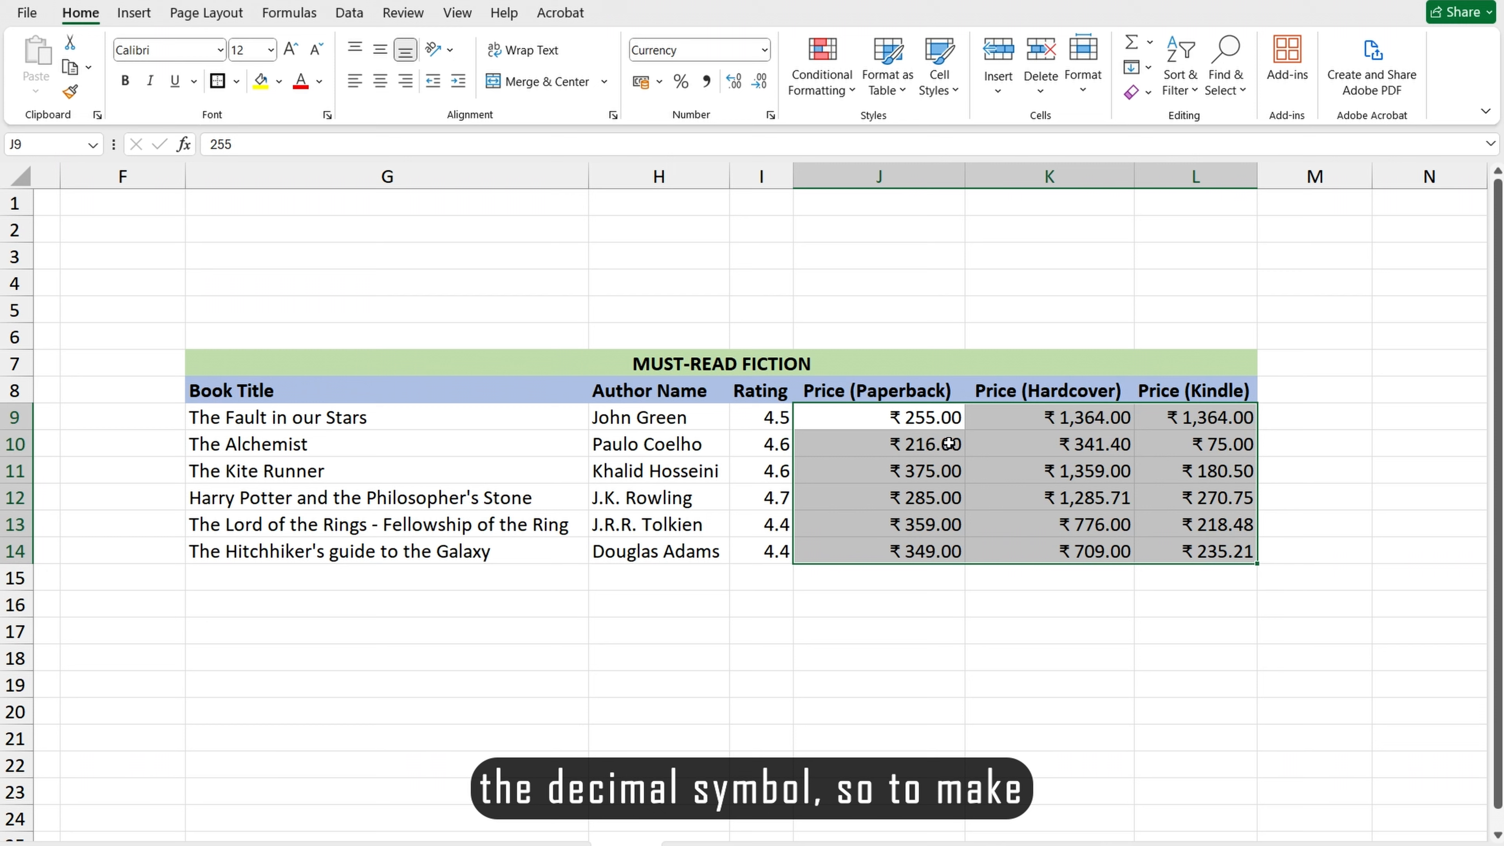
{"action": "left_click", "coordinate": [760, 87]}
{"action": "left_click", "coordinate": [760, 87]}
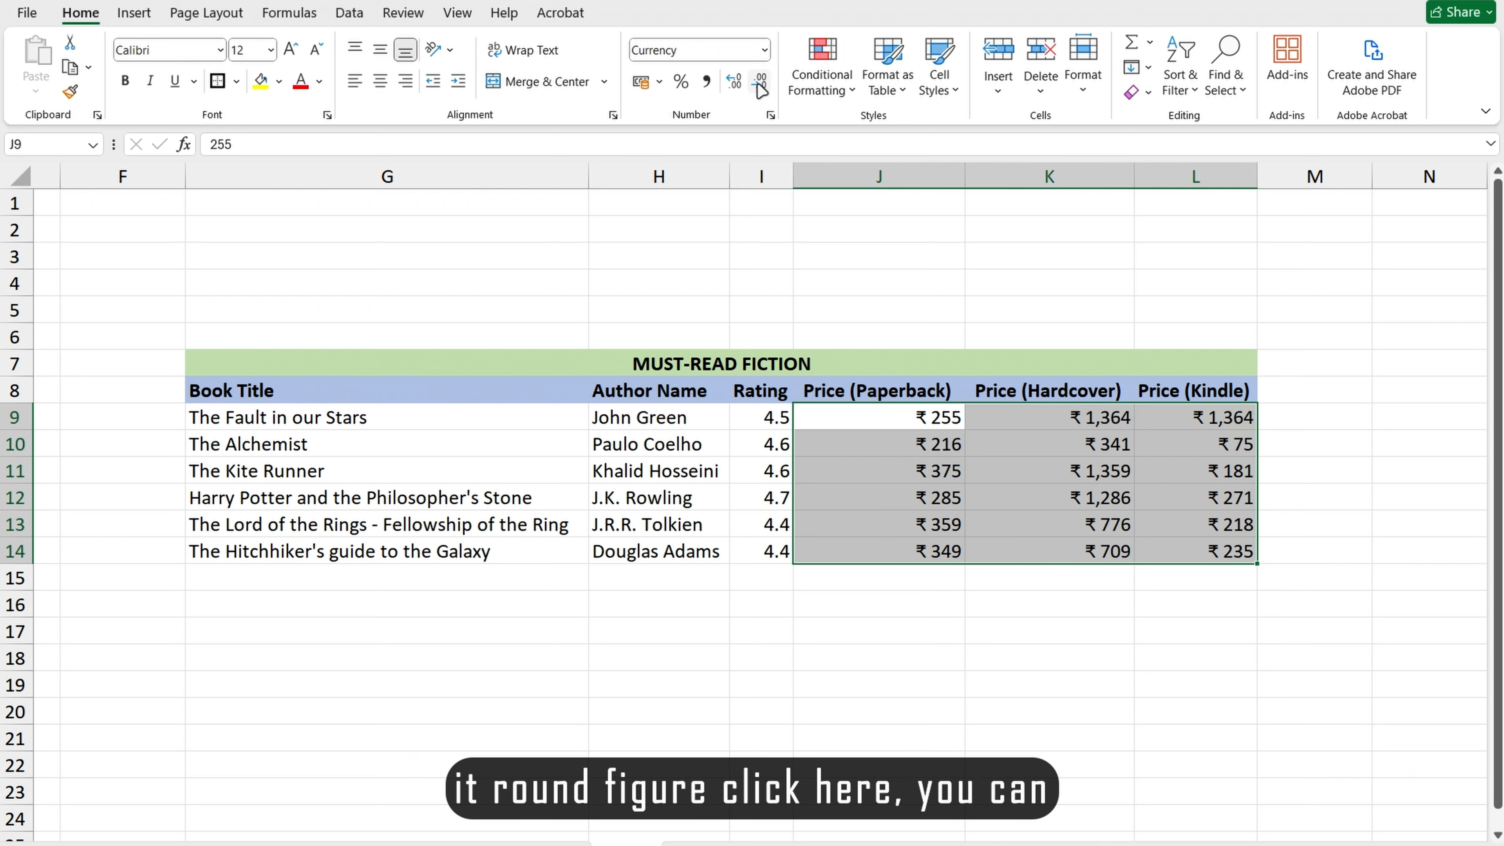
{"action": "left_click", "coordinate": [1187, 682]}
Apply the $ English (United States) accounting format to the Price (Hardcover) column K
{"action": "left_click", "coordinate": [1056, 172]}
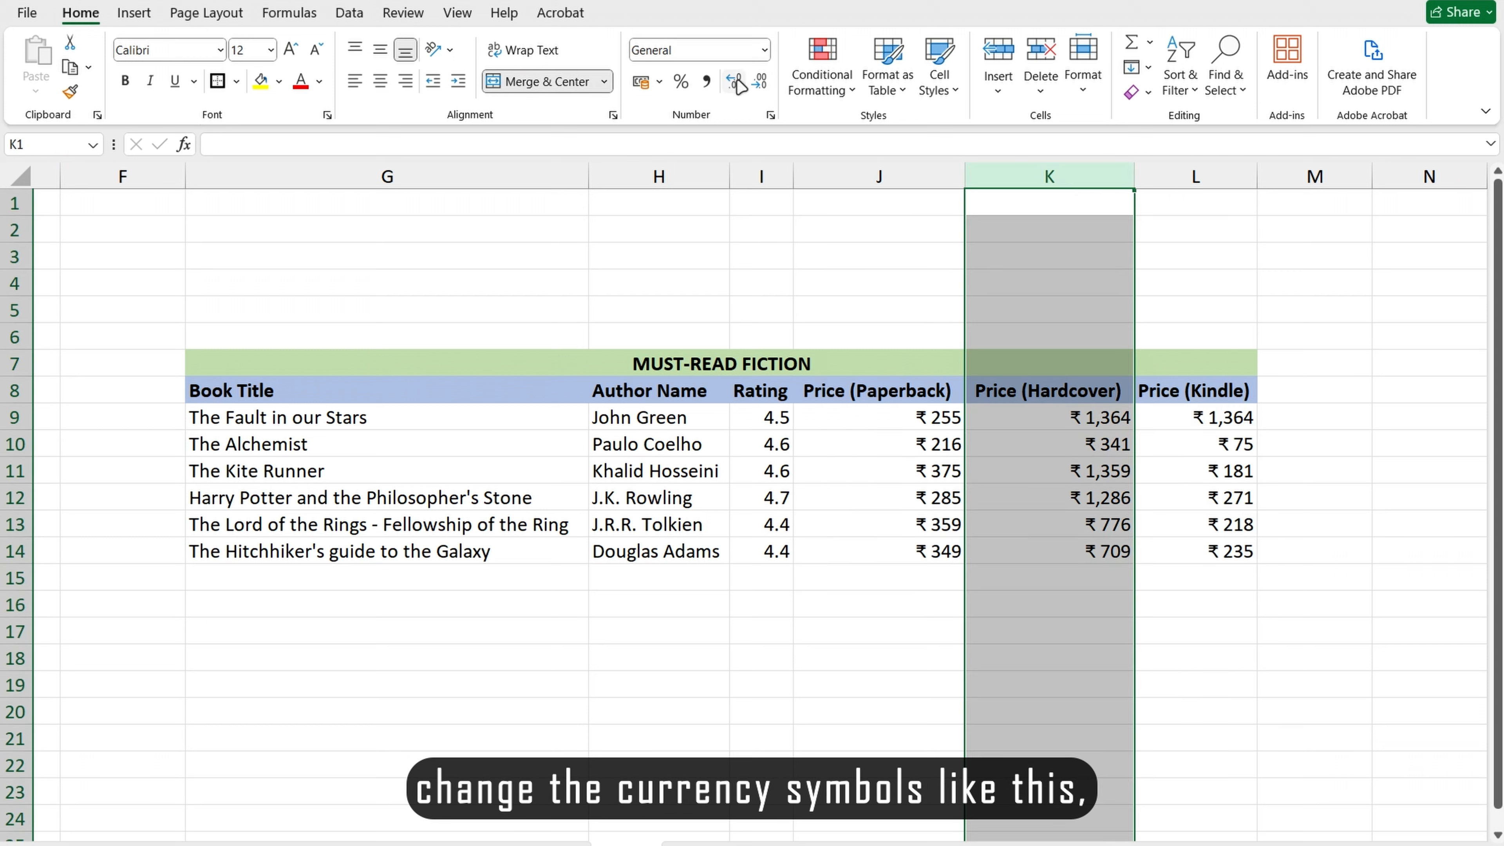
{"action": "left_click", "coordinate": [660, 81]}
{"action": "left_click", "coordinate": [696, 140]}
{"action": "left_click", "coordinate": [1030, 655]}
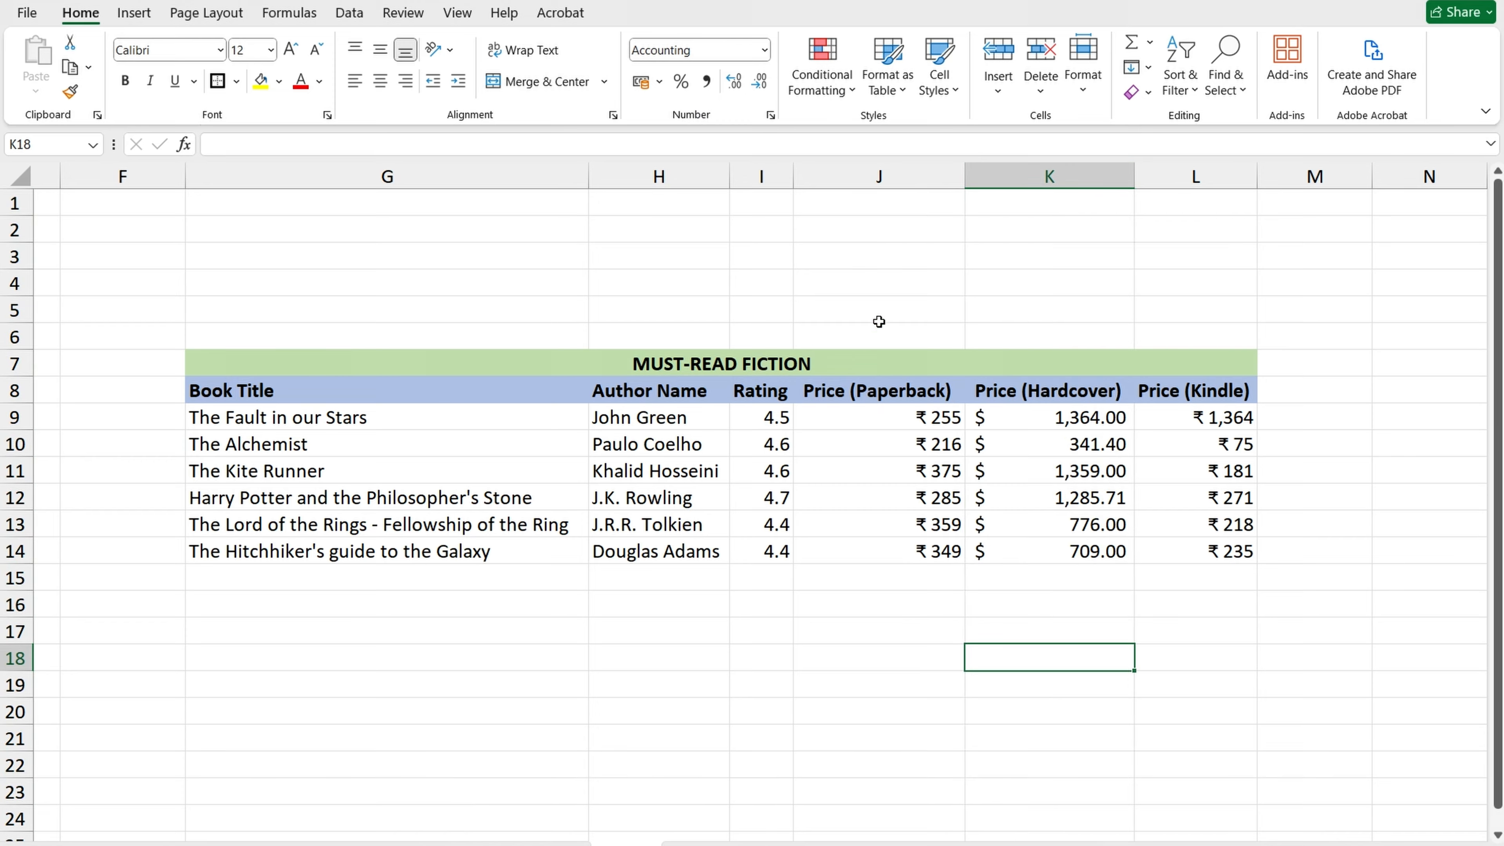
Apply the £ English (United Kingdom) accounting format to the Price (Paperback) column J
{"action": "left_click", "coordinate": [879, 176]}
{"action": "left_click", "coordinate": [659, 82]}
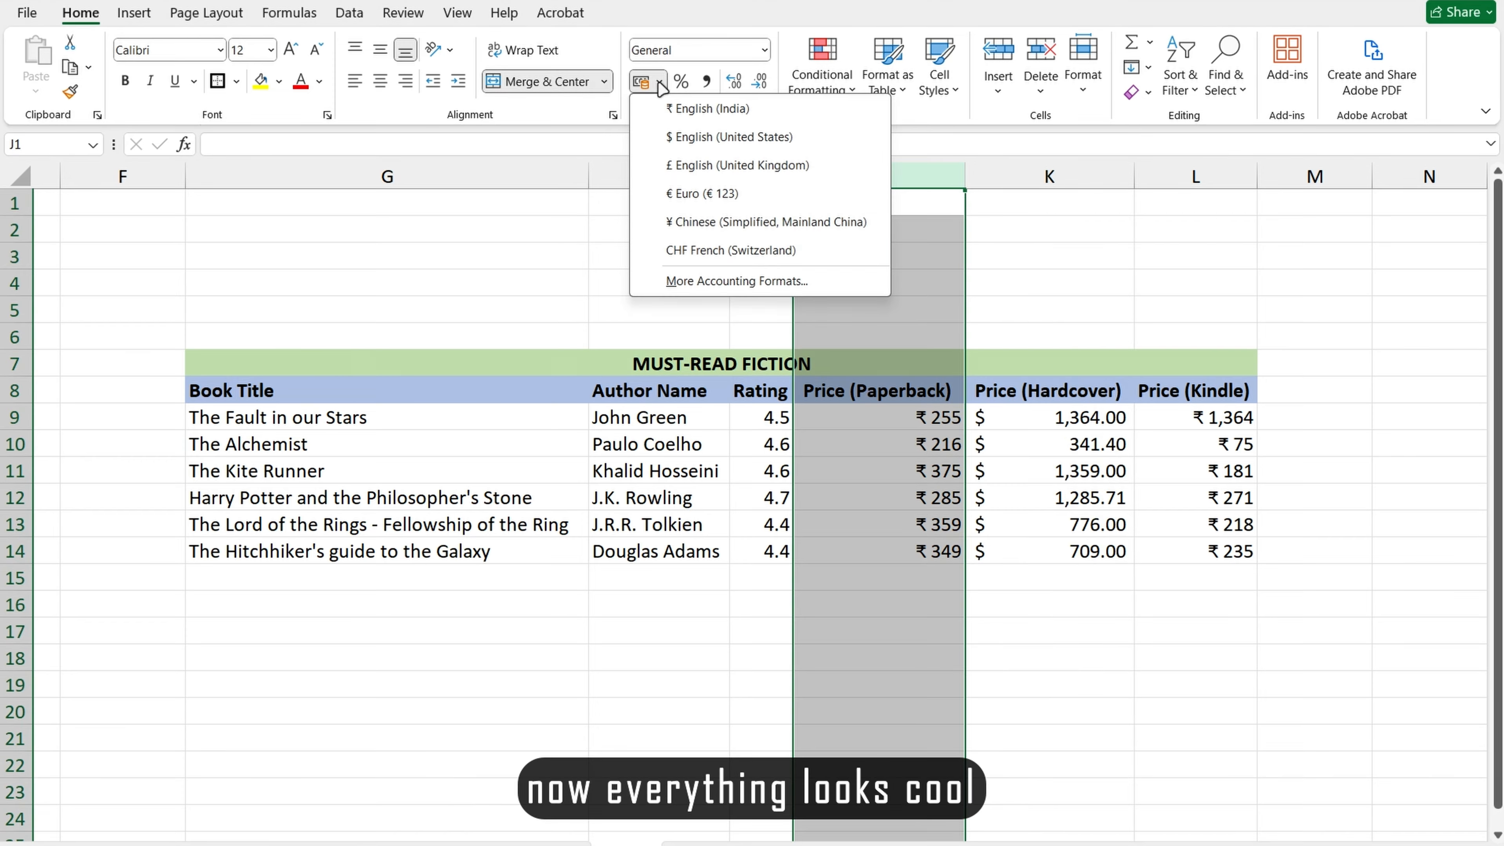
{"action": "left_click", "coordinate": [690, 167]}
{"action": "left_click", "coordinate": [1152, 659]}
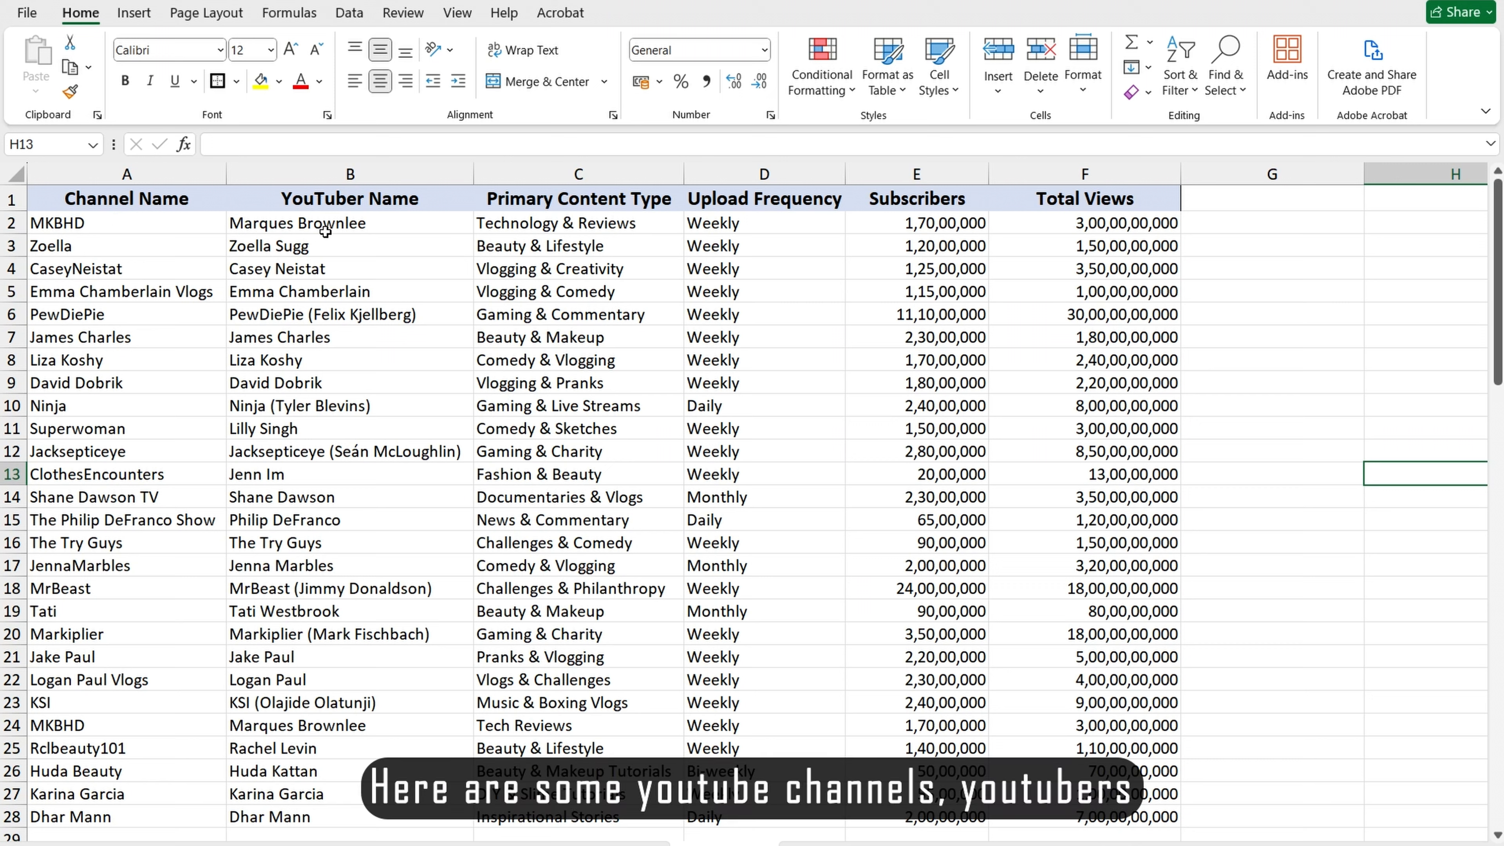
Highlight the Total Views in F2:F28 that are greater than cell F10 with Green Fill with Dark Green Text
{"action": "left_click", "coordinate": [1269, 351]}
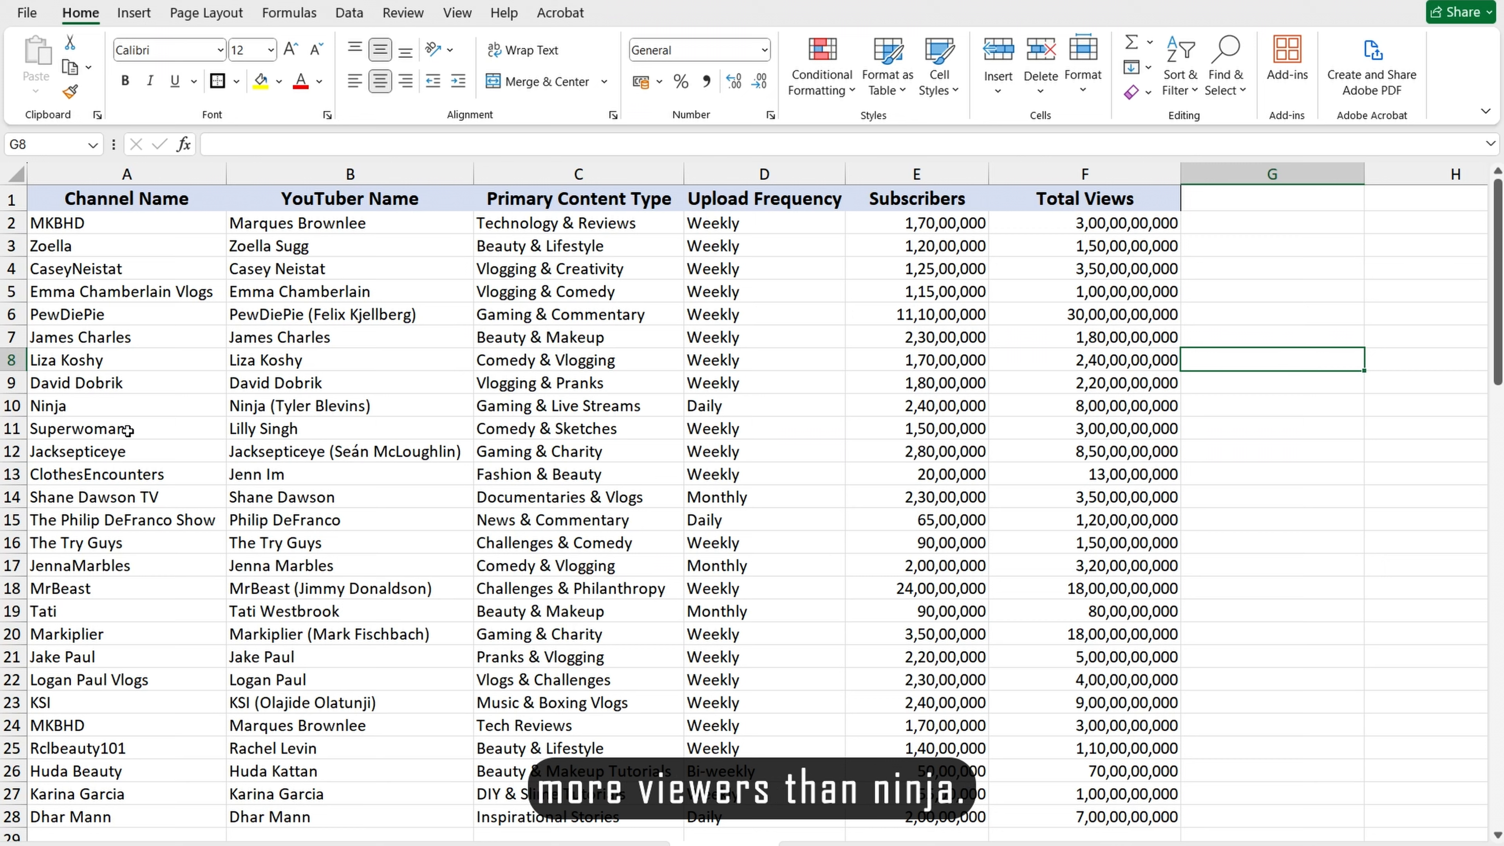
{"action": "left_click", "coordinate": [1127, 406]}
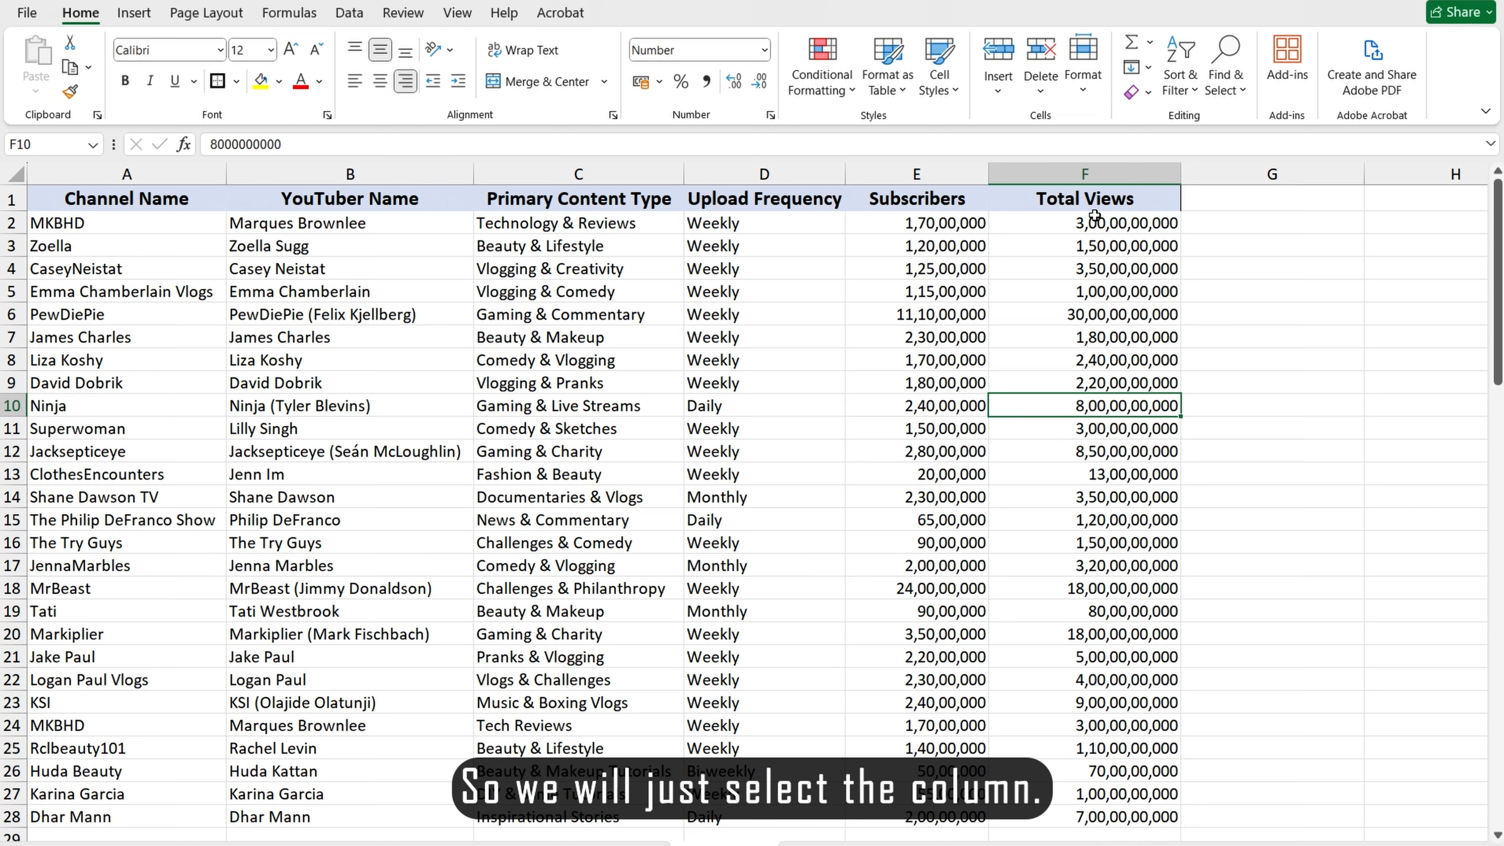
{"action": "left_click_drag", "start_coordinate": [1094, 216], "coordinate": [1125, 820]}
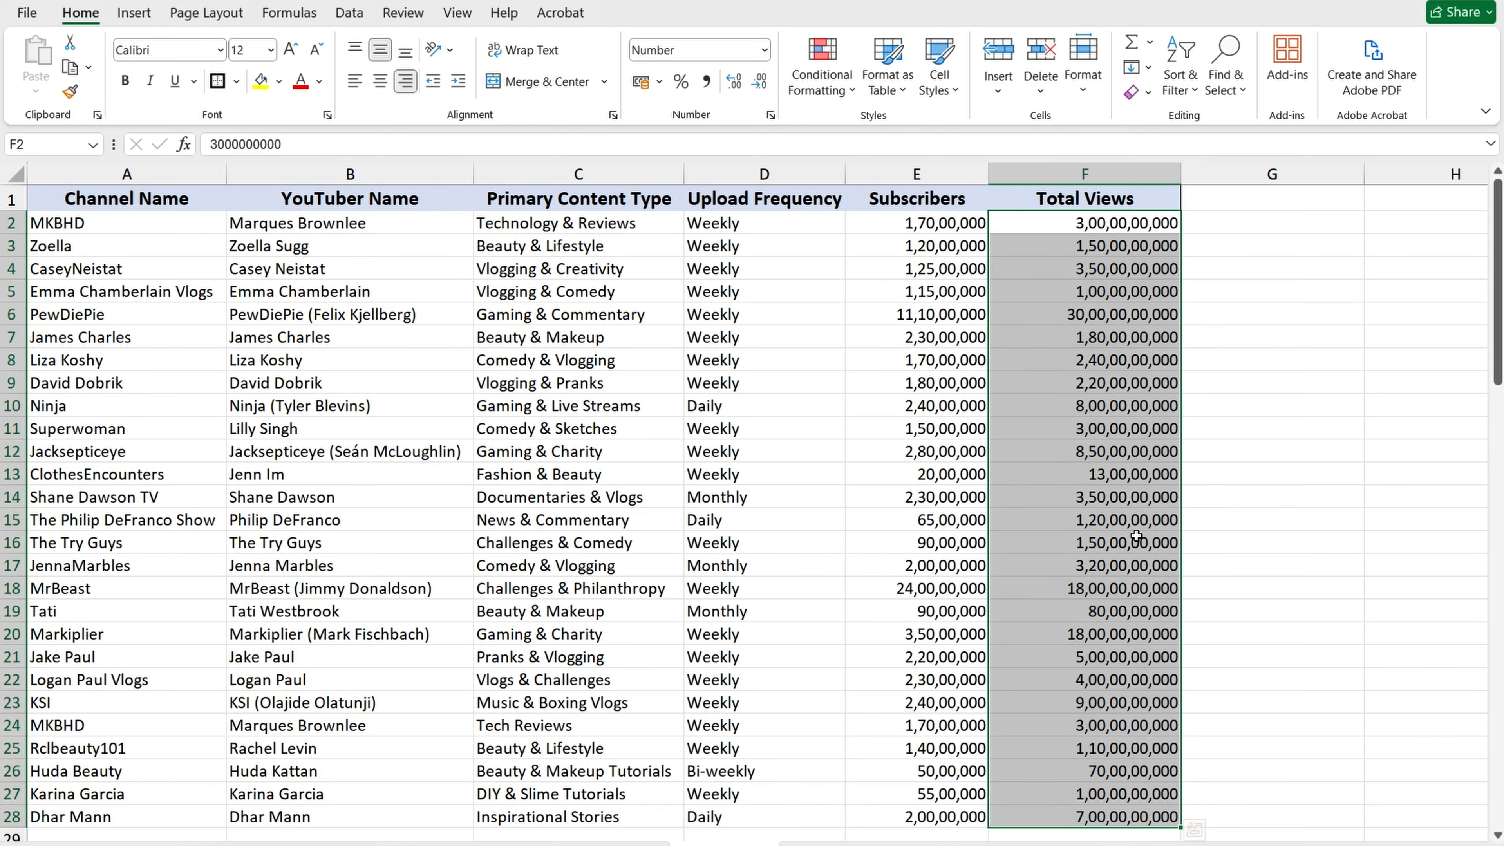
{"action": "left_click", "coordinate": [822, 65]}
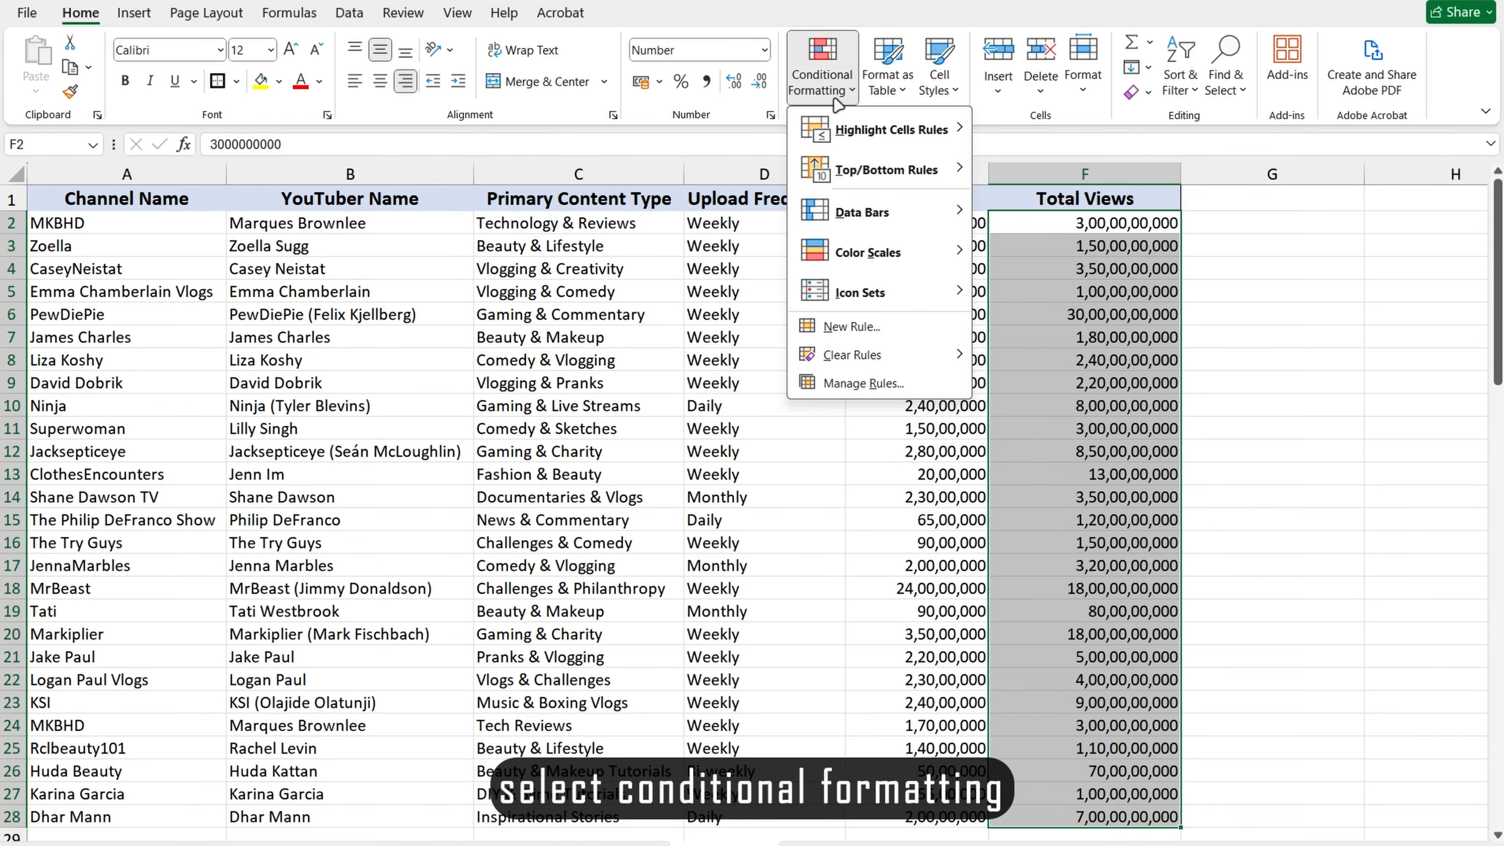
{"action": "mouse_move", "coordinate": [891, 129]}
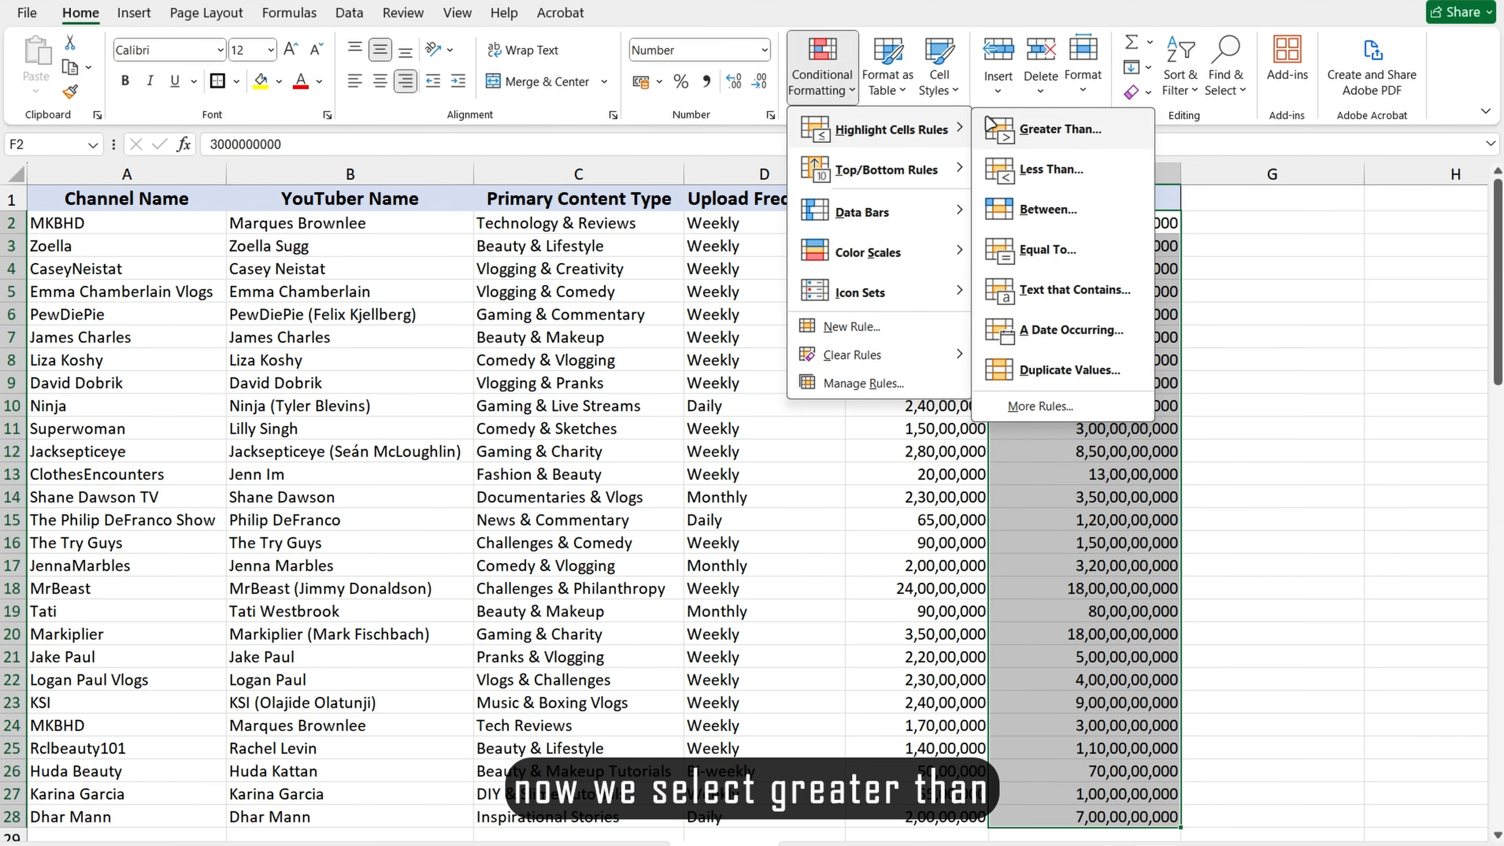
{"action": "left_click", "coordinate": [1027, 130]}
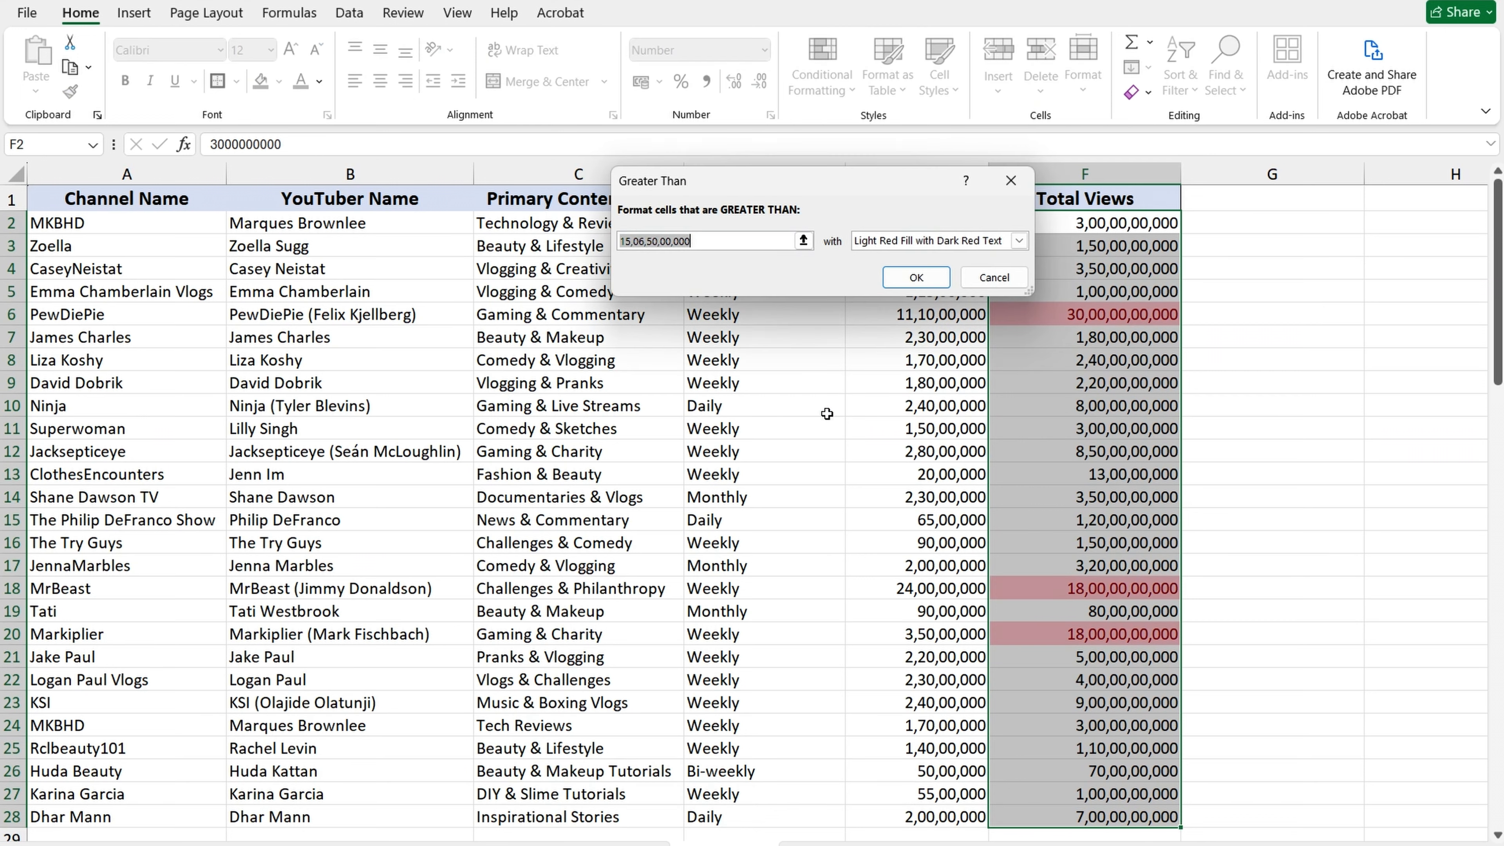
{"action": "left_click", "coordinate": [1072, 405]}
{"action": "left_click", "coordinate": [1018, 240]}
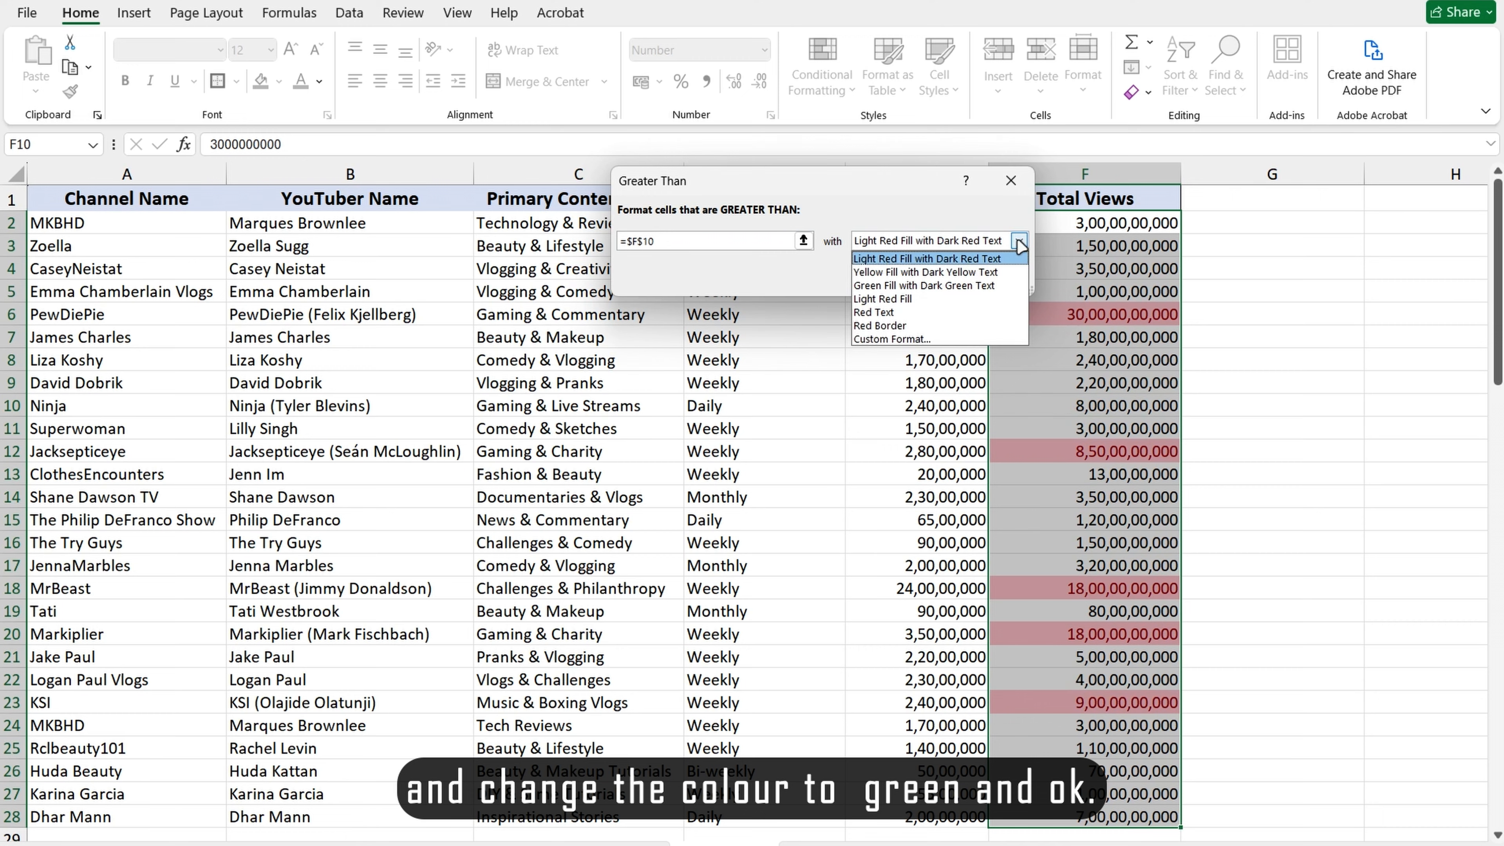
{"action": "left_click", "coordinate": [924, 286]}
{"action": "left_click", "coordinate": [917, 277]}
{"action": "left_click", "coordinate": [1282, 477]}
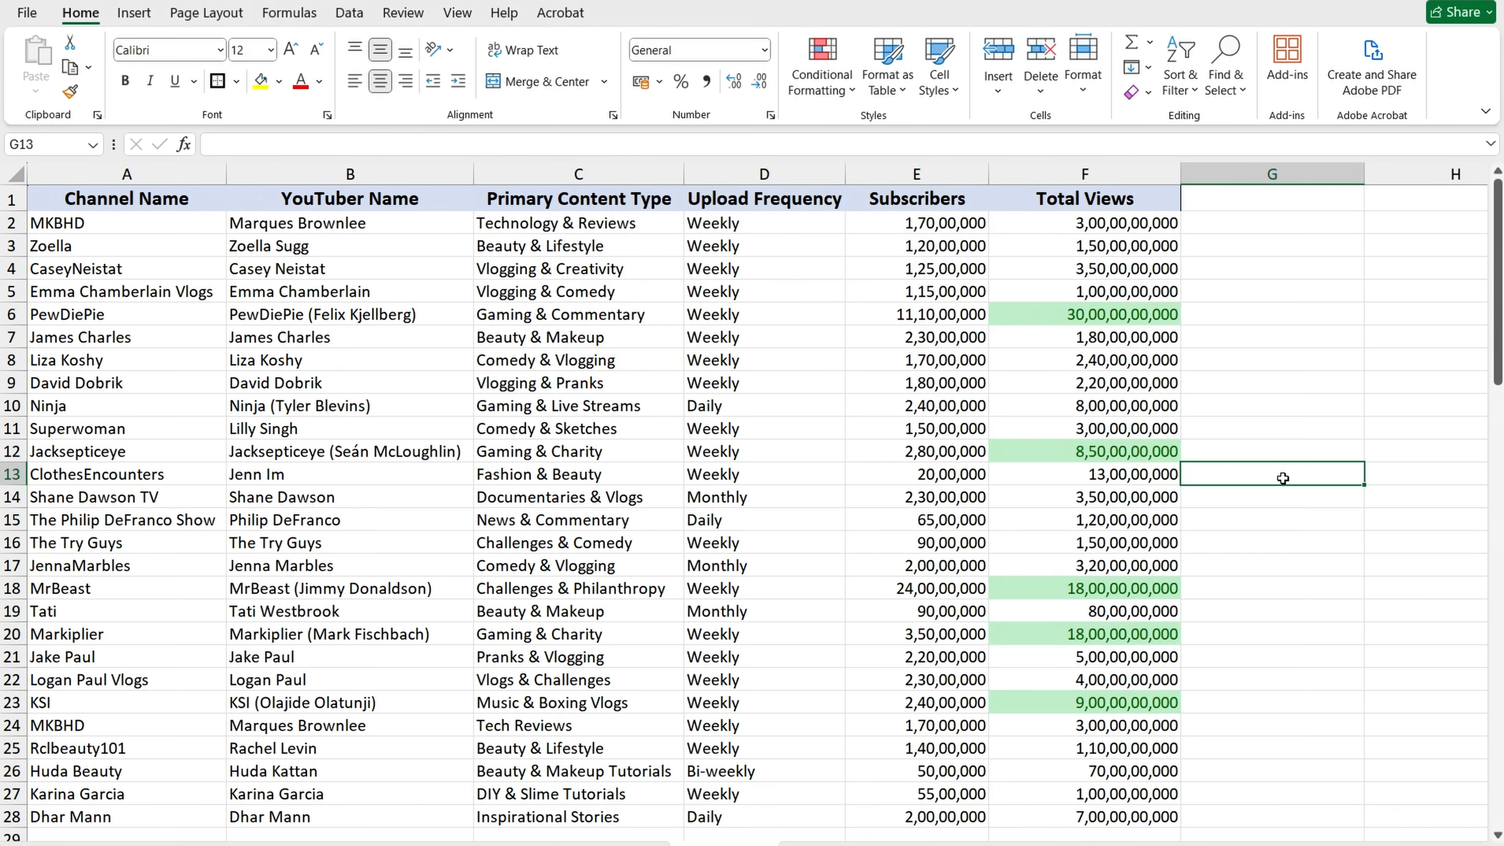
{"action": "scroll", "coordinate": [1237, 419], "scroll_direction": "down", "scroll_amount": 3}
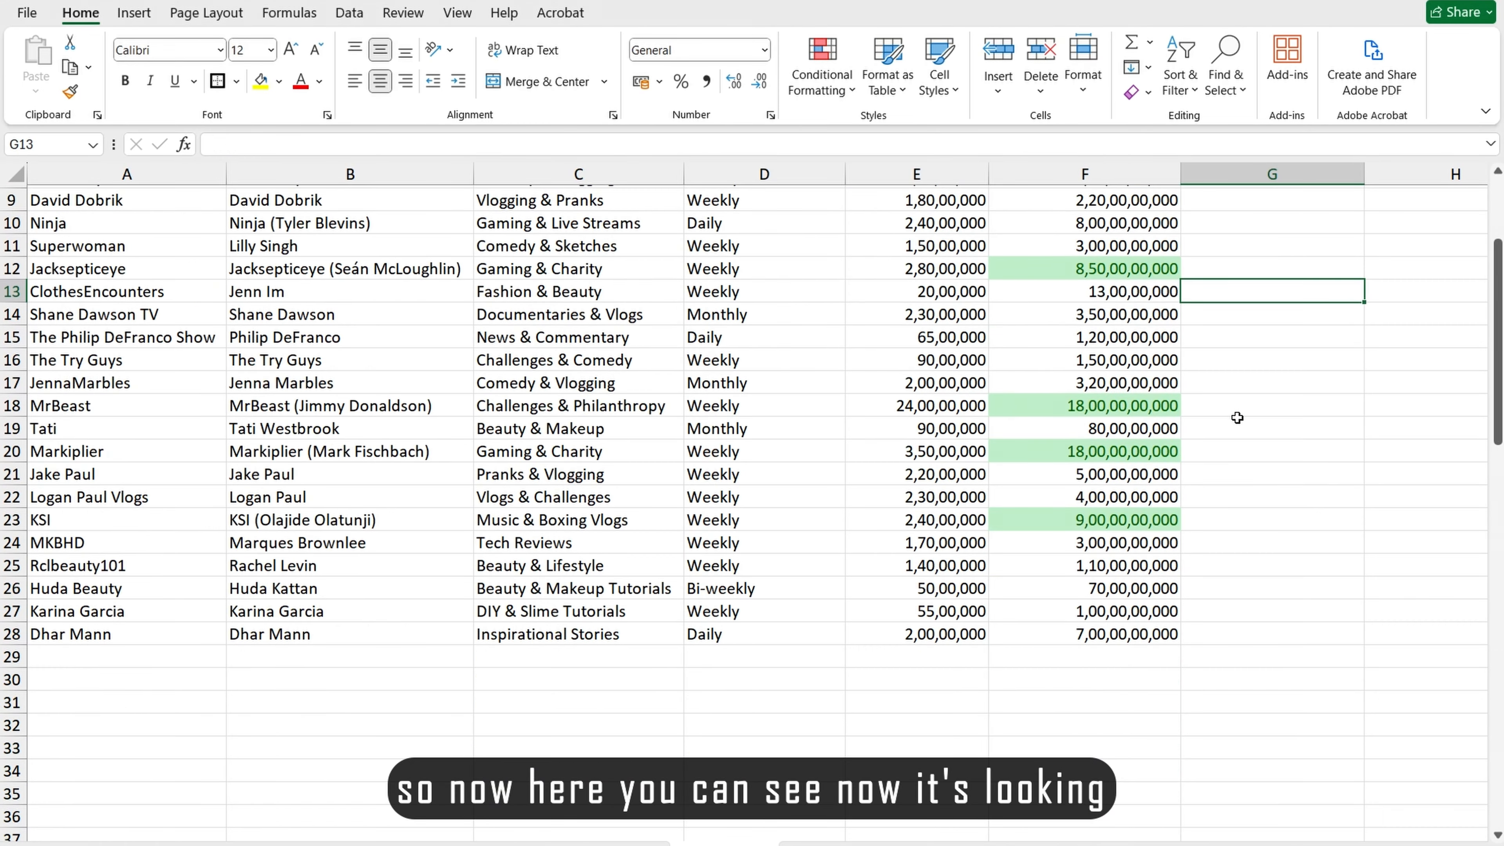
{"action": "scroll", "coordinate": [1237, 419], "scroll_direction": "up", "scroll_amount": 3}
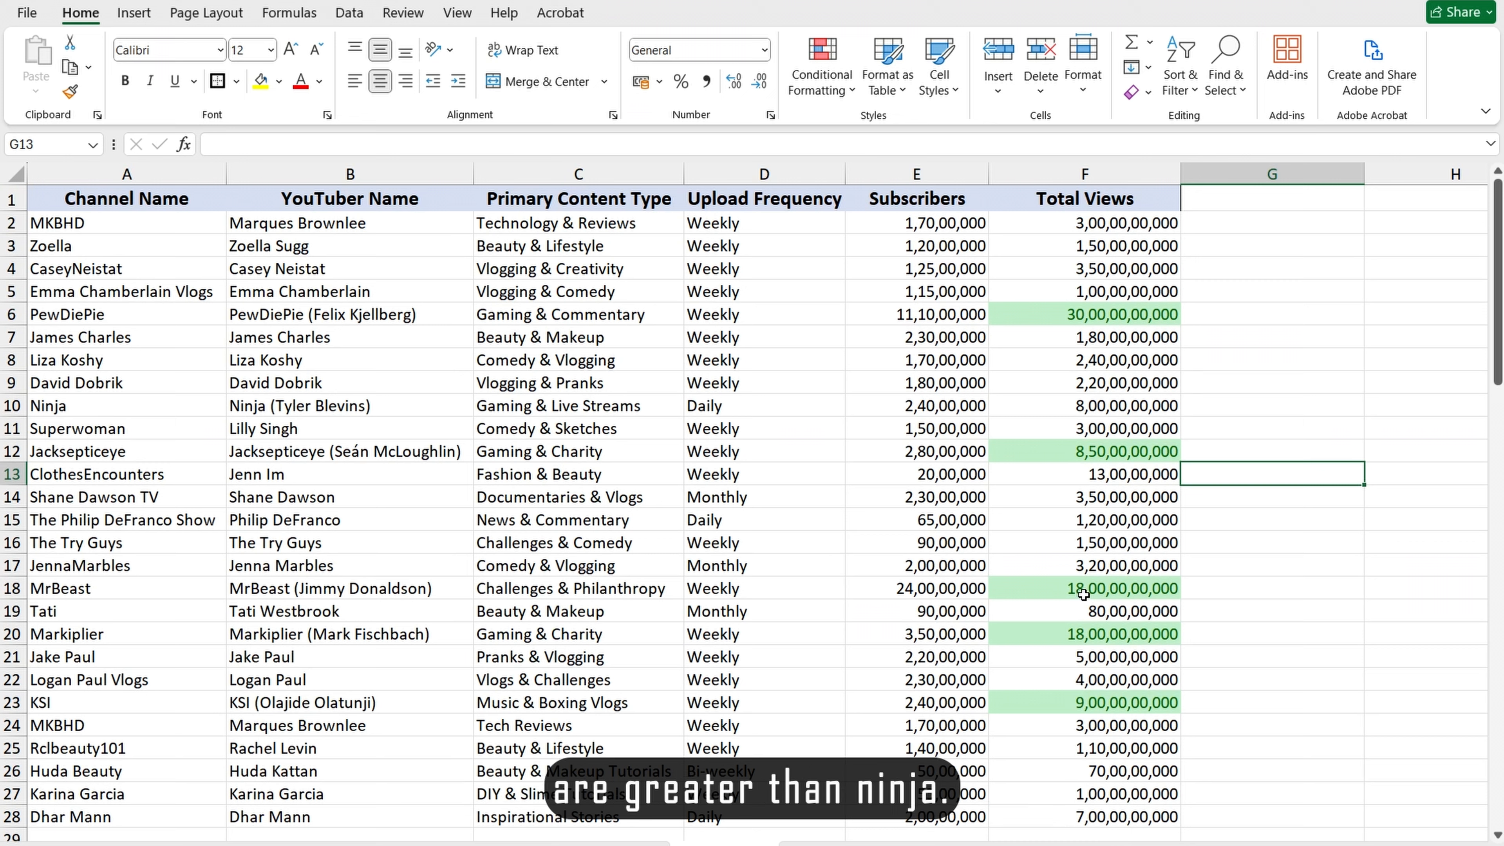
{"action": "left_click", "coordinate": [1326, 505]}
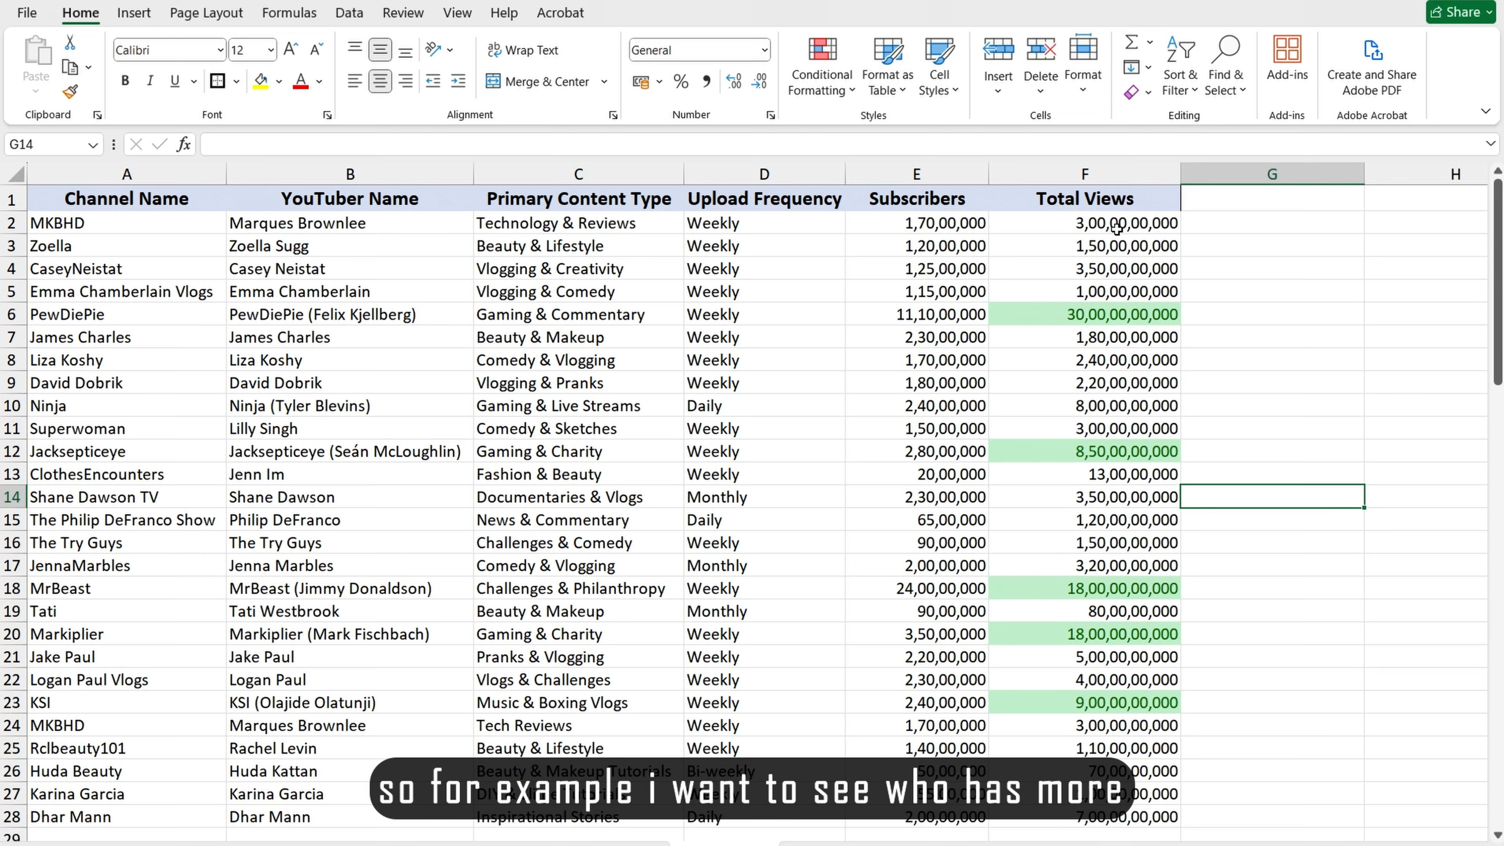
Highlight the Total Views in F2:F28 that lie between cells F22 and F10 with Yellow Fill with Dark Yellow Text
{"action": "scroll", "coordinate": [1132, 410], "scroll_direction": "down", "scroll_amount": 1}
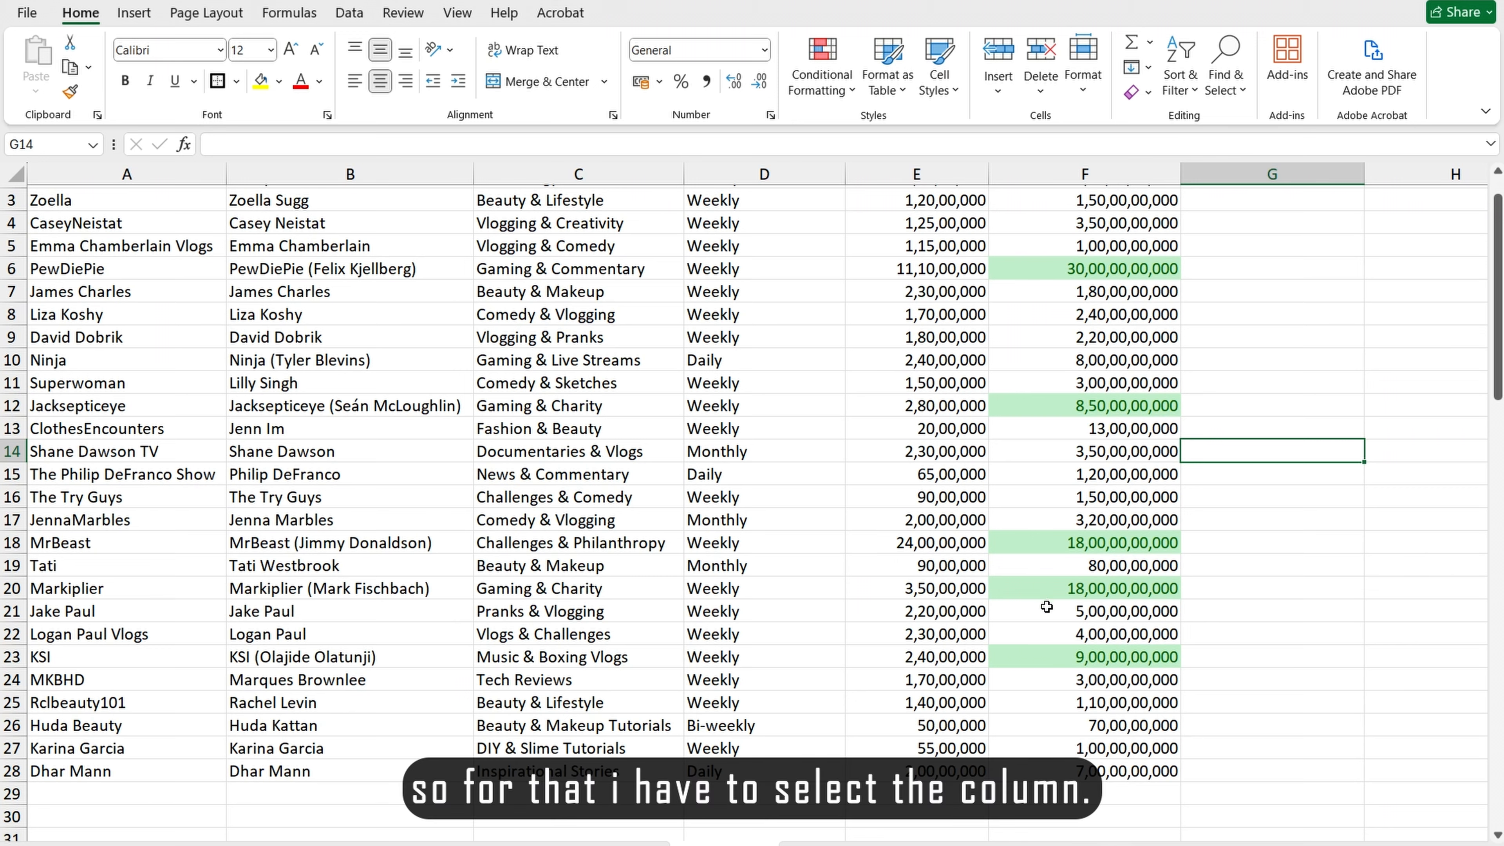
{"action": "scroll", "coordinate": [1046, 607], "scroll_direction": "up", "scroll_amount": 1}
{"action": "left_click_drag", "start_coordinate": [1092, 230], "coordinate": [1107, 800]}
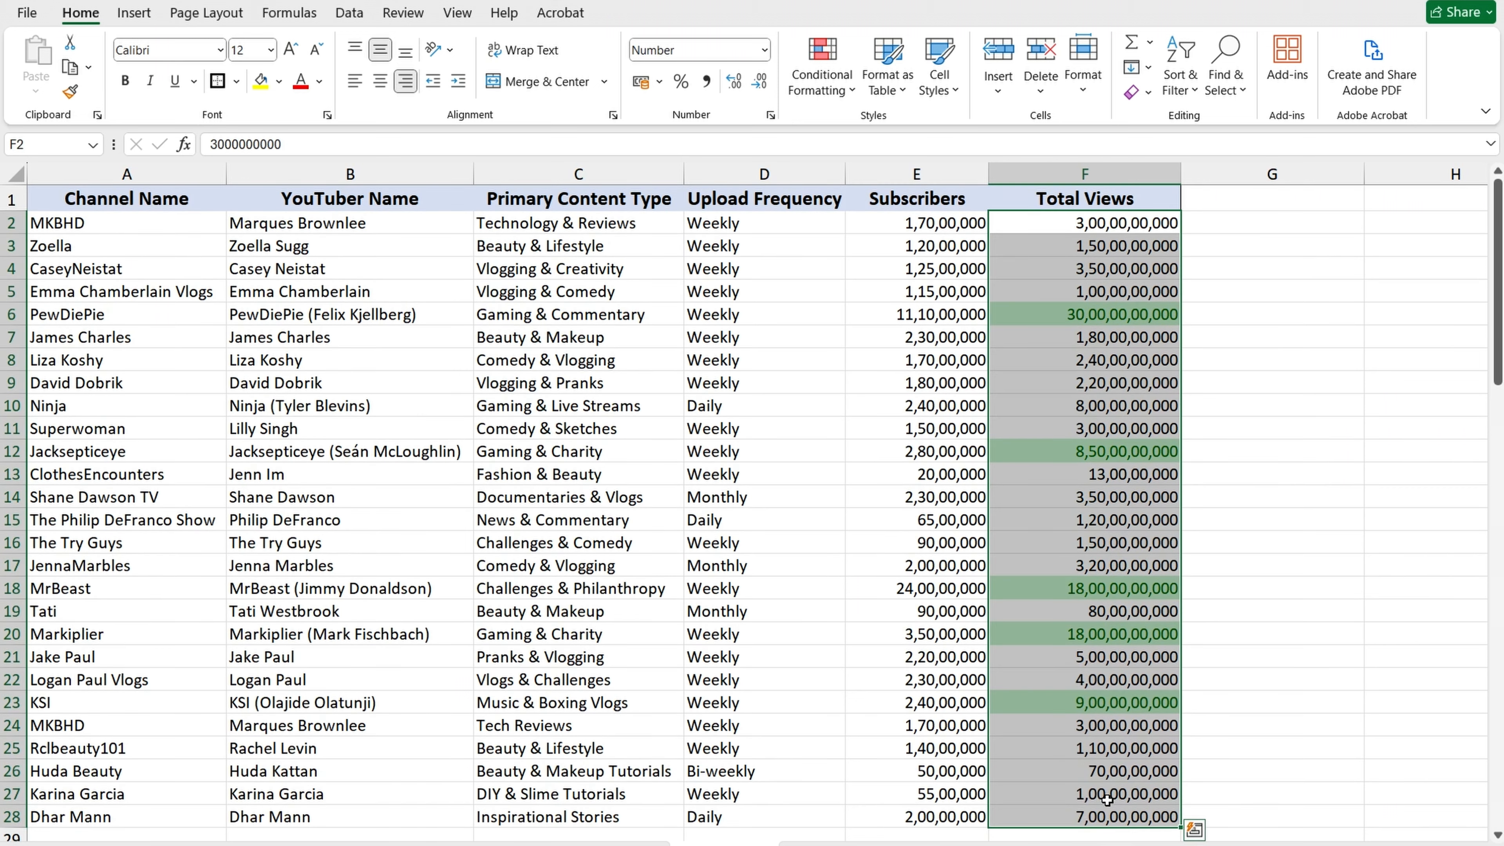
{"action": "left_click", "coordinate": [821, 65]}
{"action": "mouse_move", "coordinate": [891, 129]}
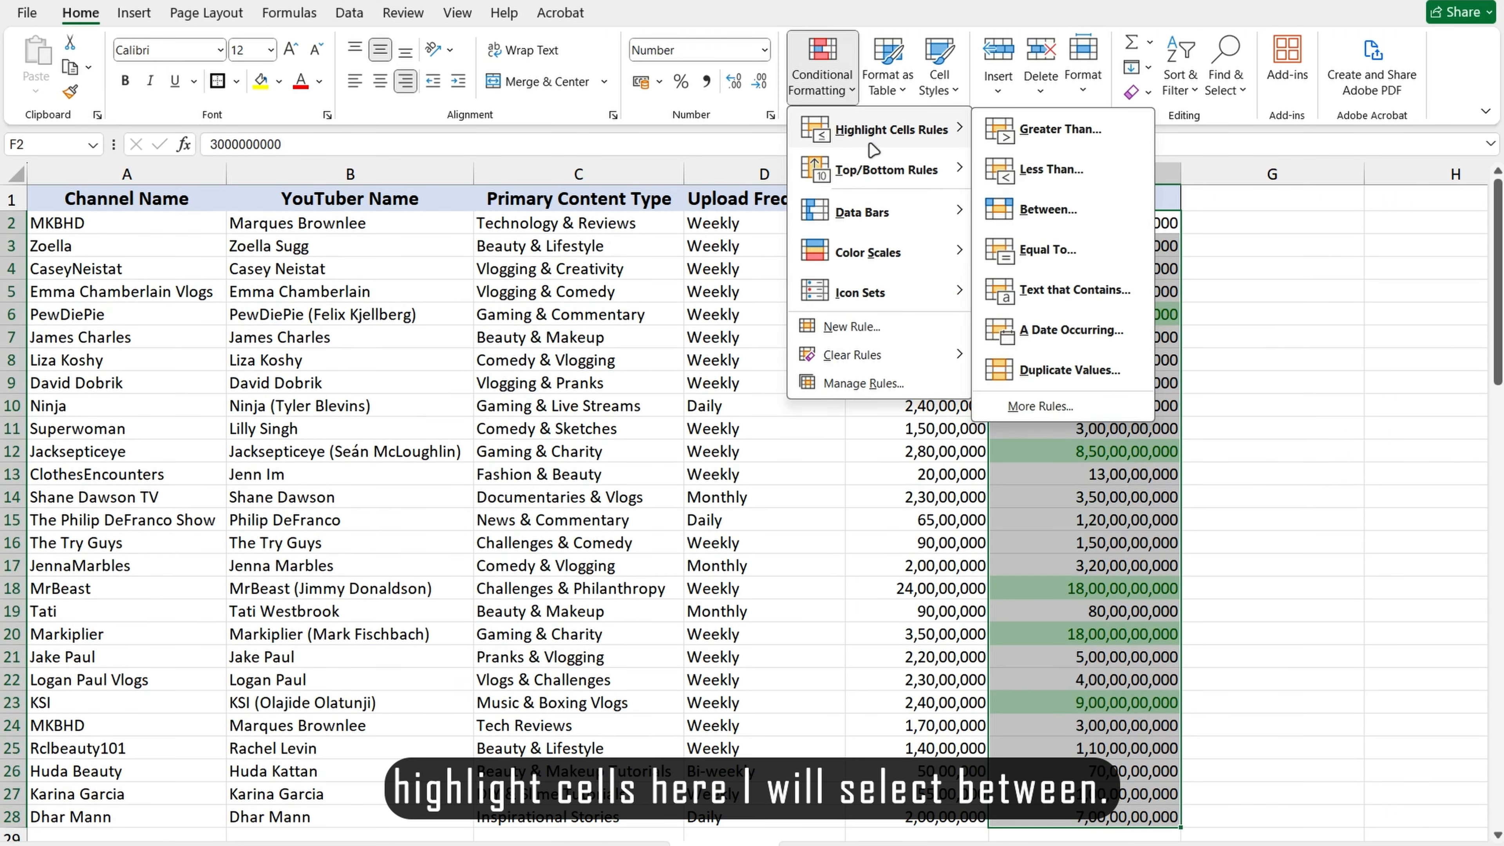
{"action": "left_click", "coordinate": [1058, 212]}
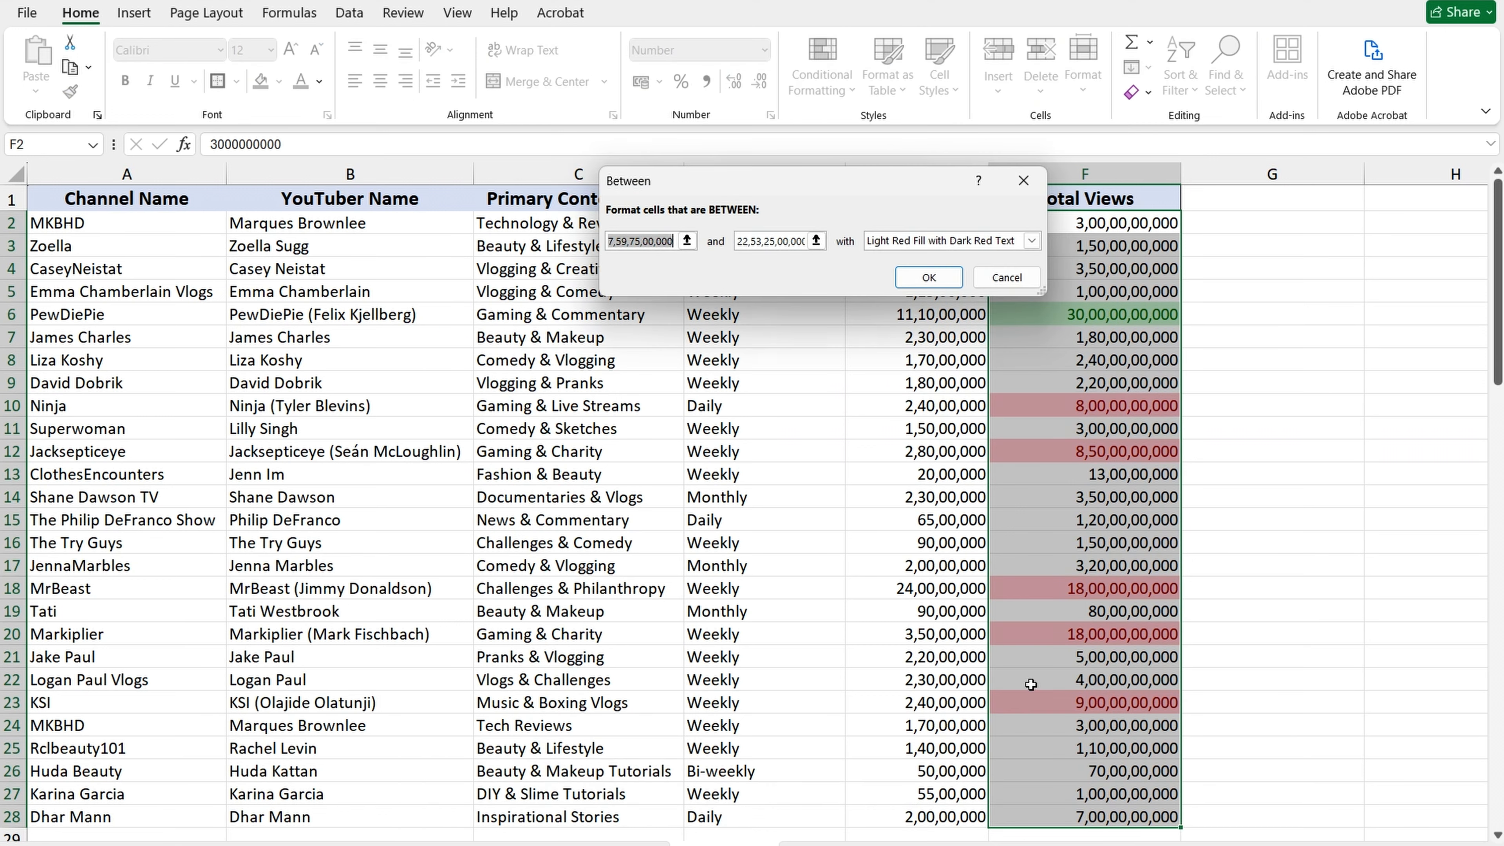
{"action": "left_click", "coordinate": [1075, 681]}
{"action": "left_click_drag", "start_coordinate": [805, 241], "coordinate": [715, 249]}
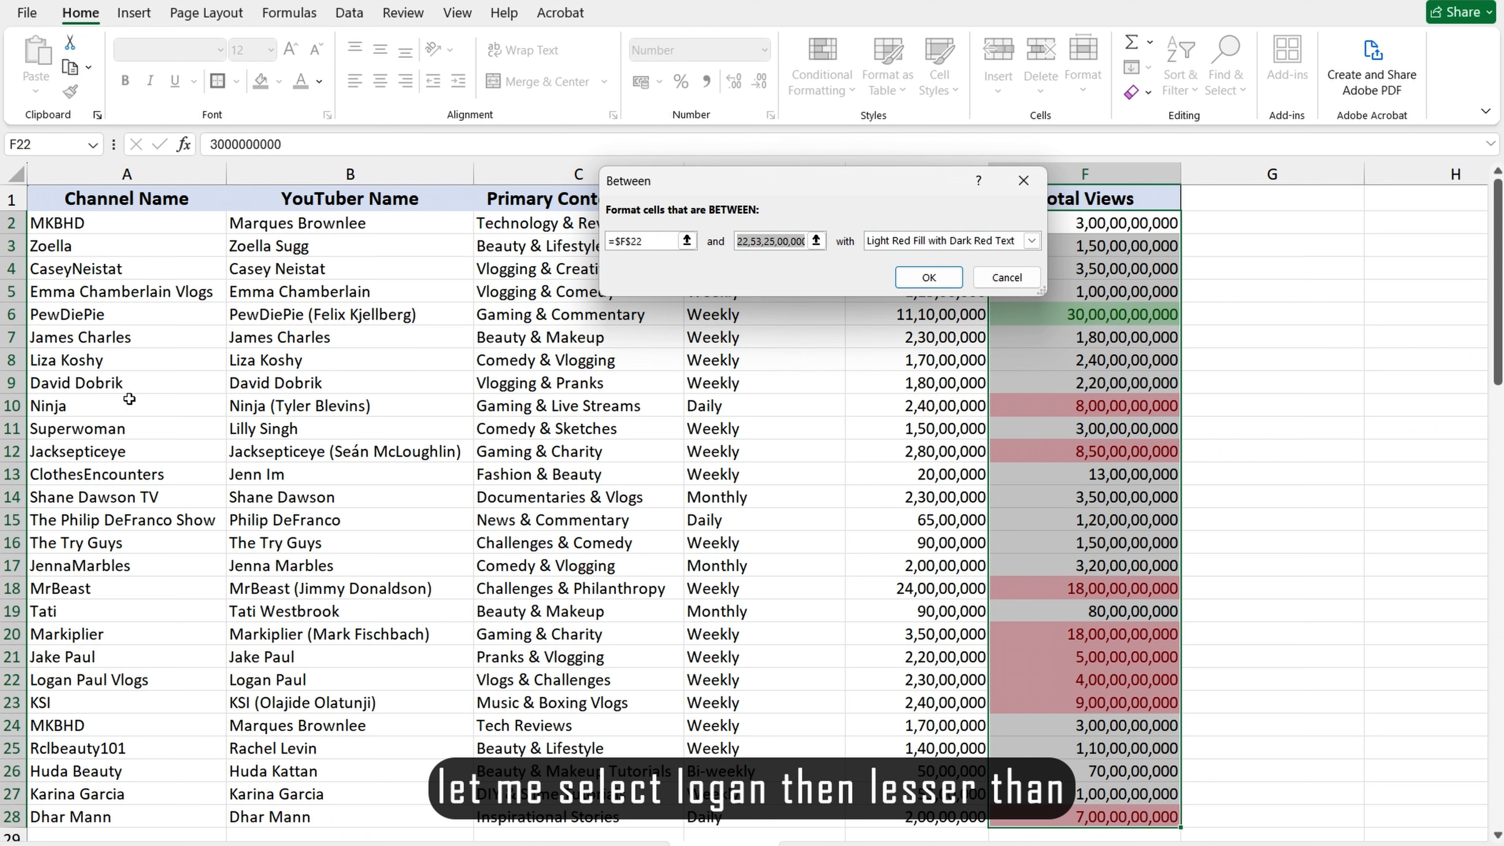
{"action": "left_click", "coordinate": [1064, 406]}
{"action": "left_click", "coordinate": [1031, 241]}
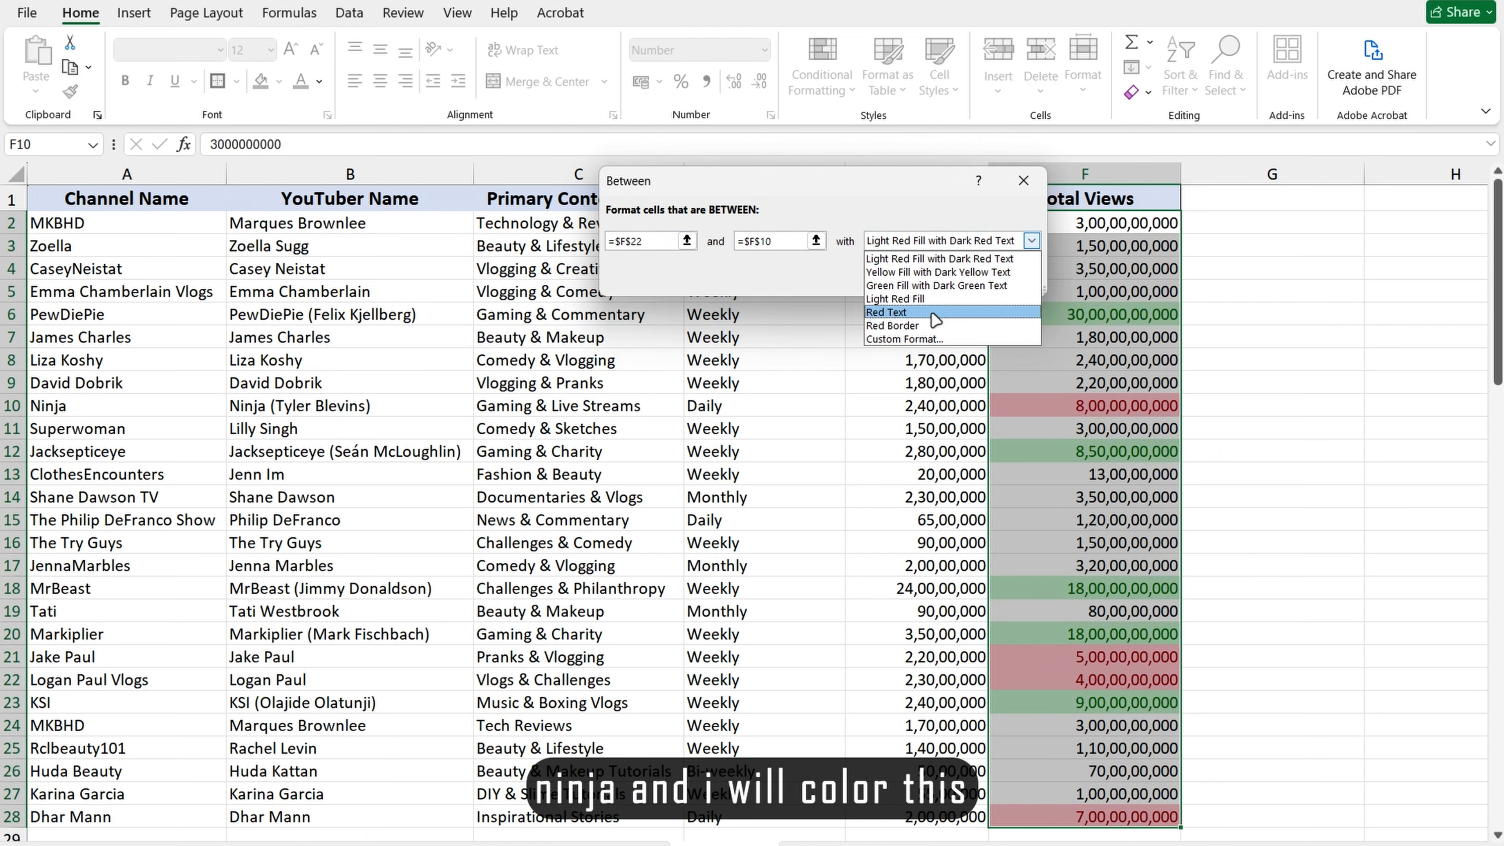
{"action": "left_click", "coordinate": [939, 271]}
{"action": "left_click", "coordinate": [930, 277]}
{"action": "left_click", "coordinate": [1313, 473]}
{"action": "scroll", "coordinate": [1313, 473], "scroll_direction": "down", "scroll_amount": 2}
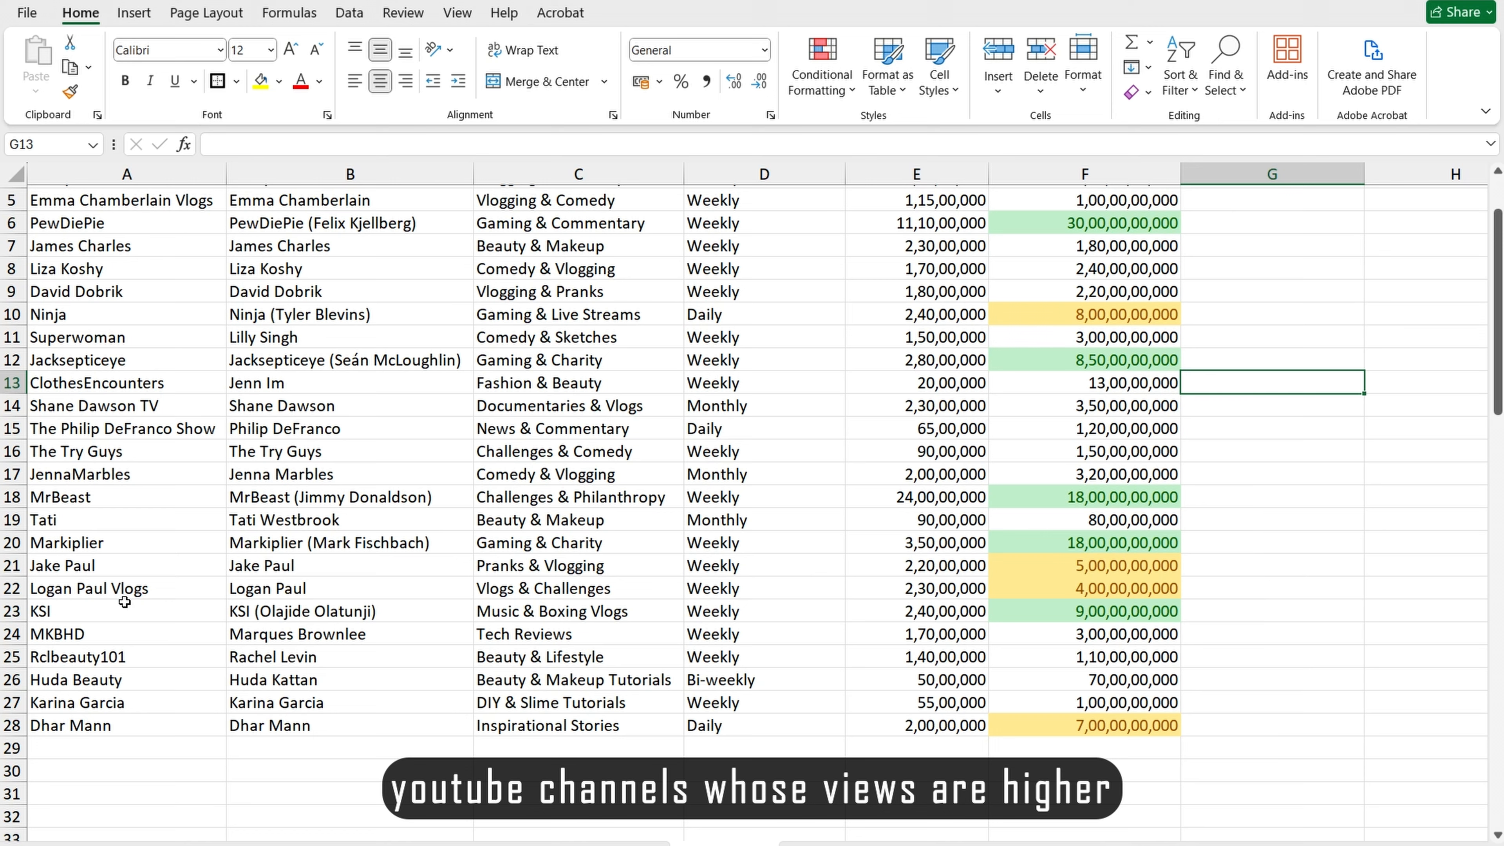
{"action": "scroll", "coordinate": [878, 432], "scroll_direction": "up", "scroll_amount": 2}
{"action": "scroll", "coordinate": [878, 431], "scroll_direction": "down", "scroll_amount": 3}
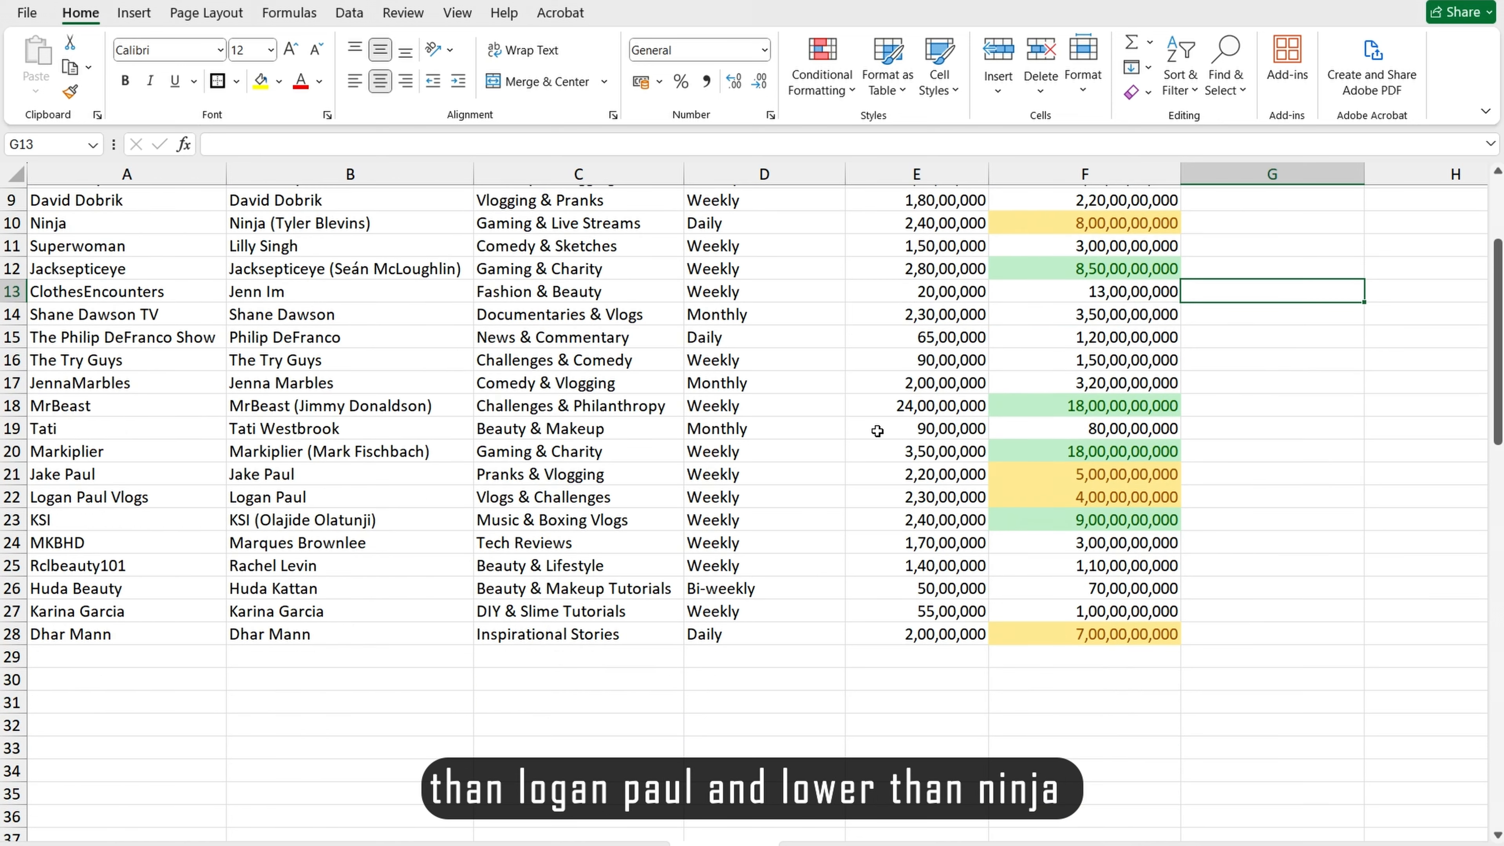
{"action": "scroll", "coordinate": [1078, 403], "scroll_direction": "up", "scroll_amount": 2}
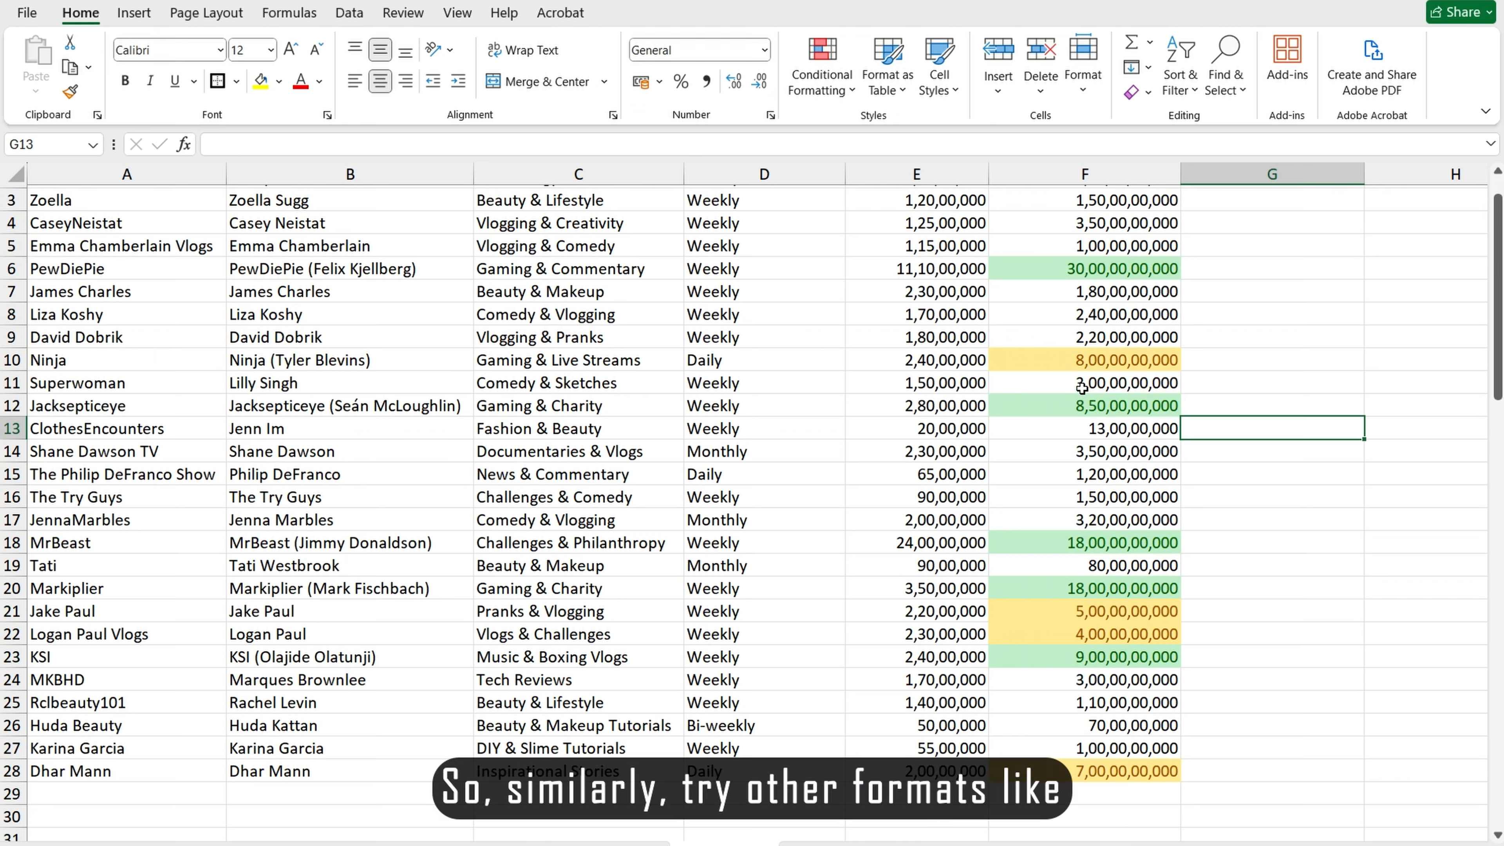
{"action": "left_click", "coordinate": [822, 65]}
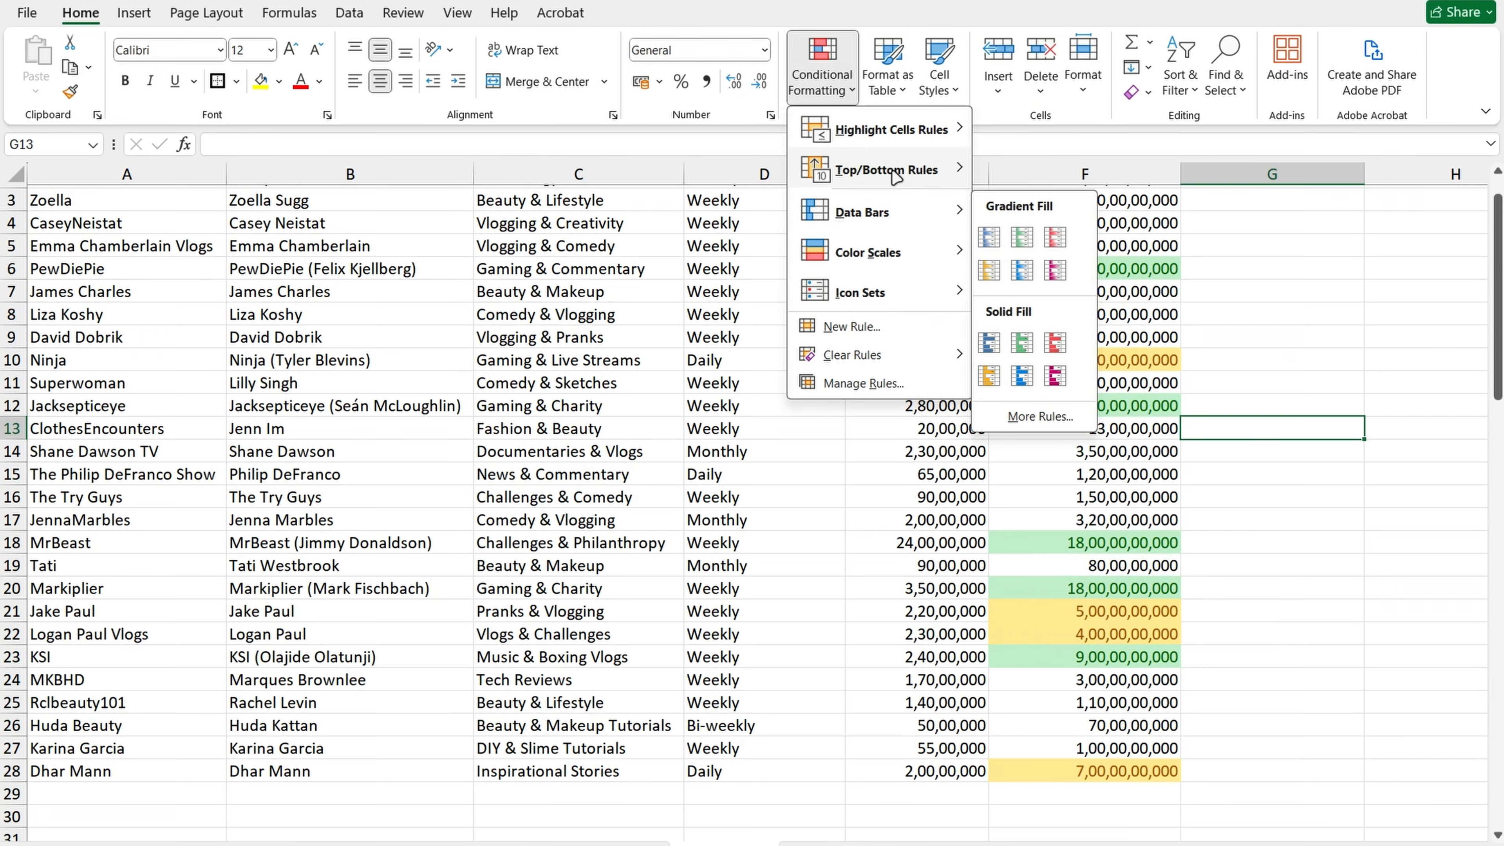
{"action": "mouse_move", "coordinate": [891, 130]}
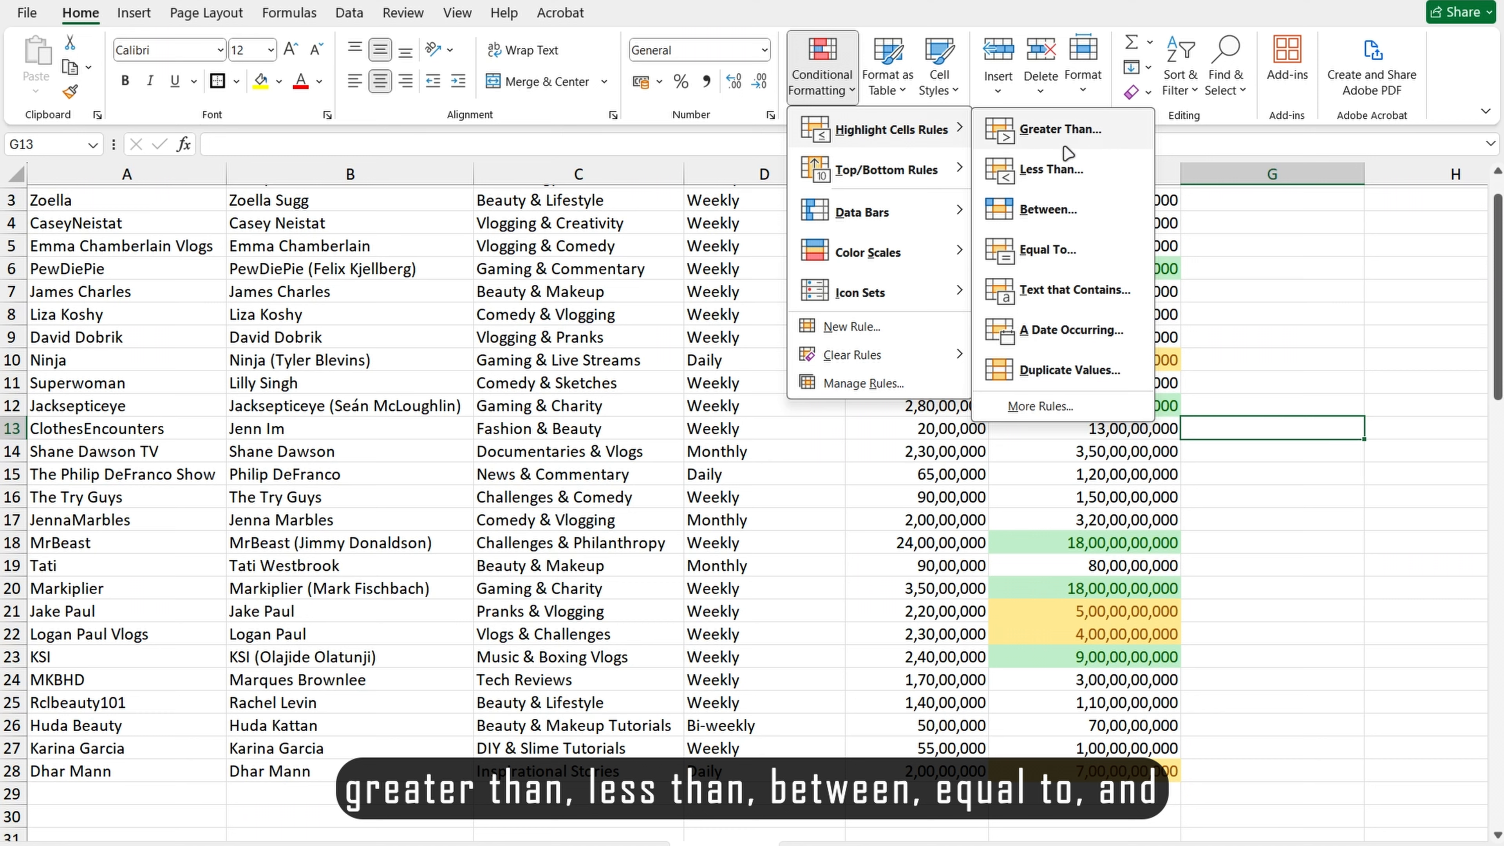
{"action": "mouse_move", "coordinate": [949, 179]}
{"action": "left_click", "coordinate": [1326, 293]}
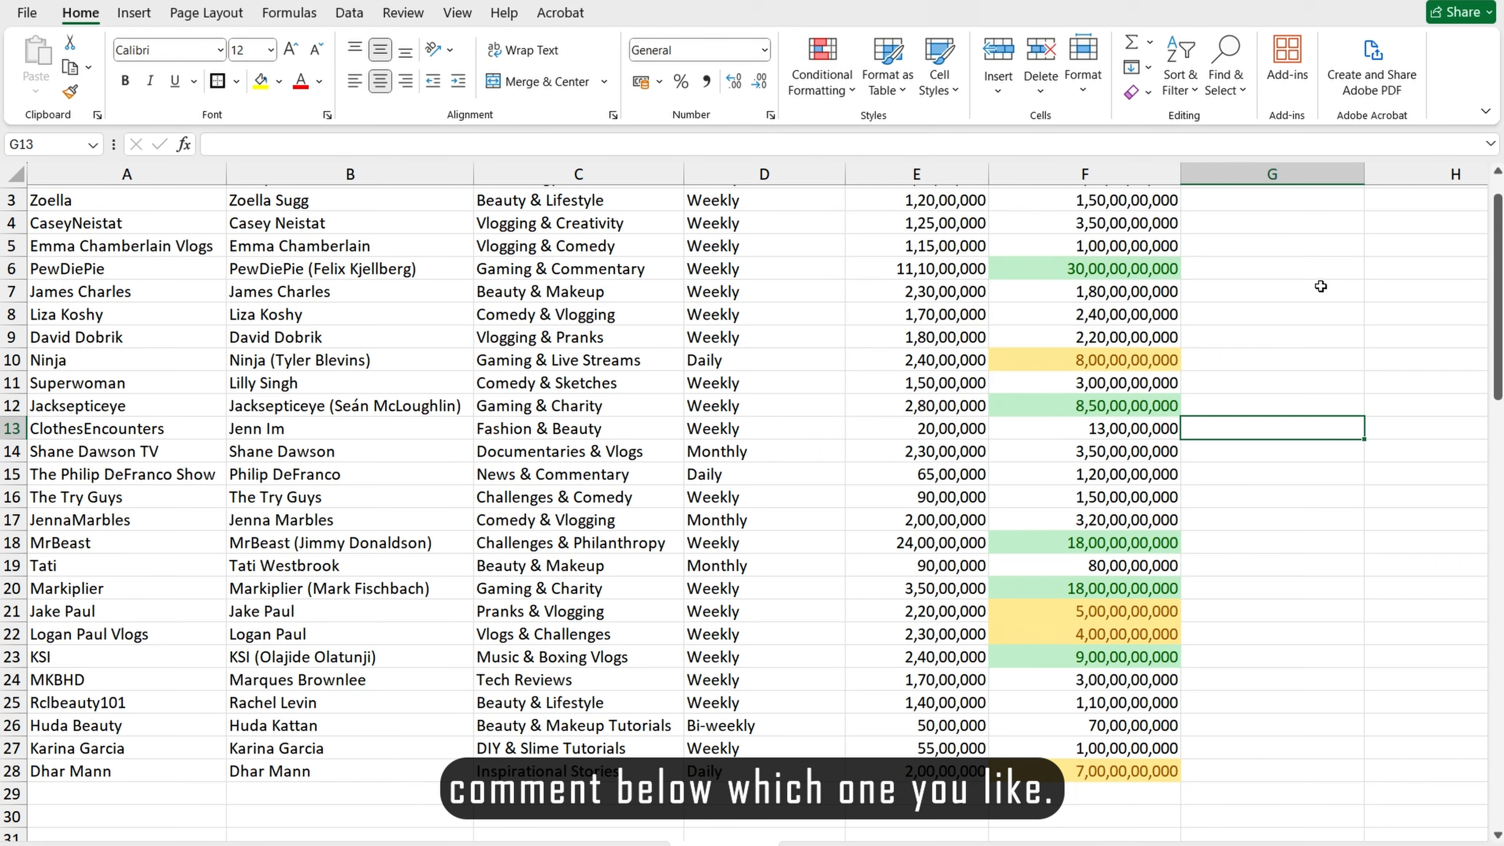
Highlight the duplicate Total Views in F2:F28 with Light Red Fill with Dark Red Text
{"action": "scroll", "coordinate": [1321, 288], "scroll_direction": "up", "scroll_amount": 1}
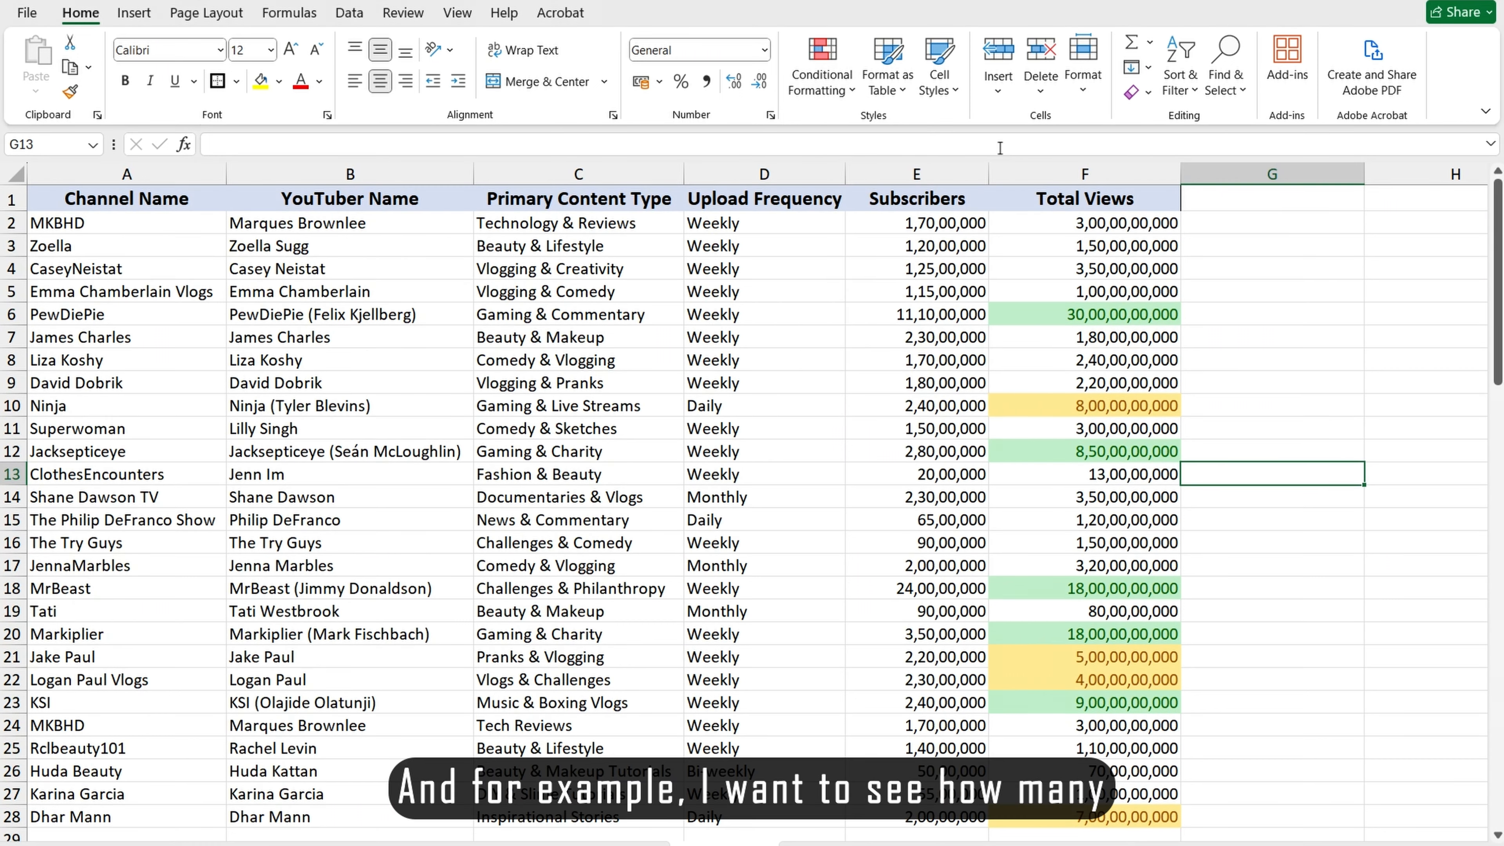
{"action": "left_click", "coordinate": [822, 65]}
{"action": "mouse_move", "coordinate": [891, 130]}
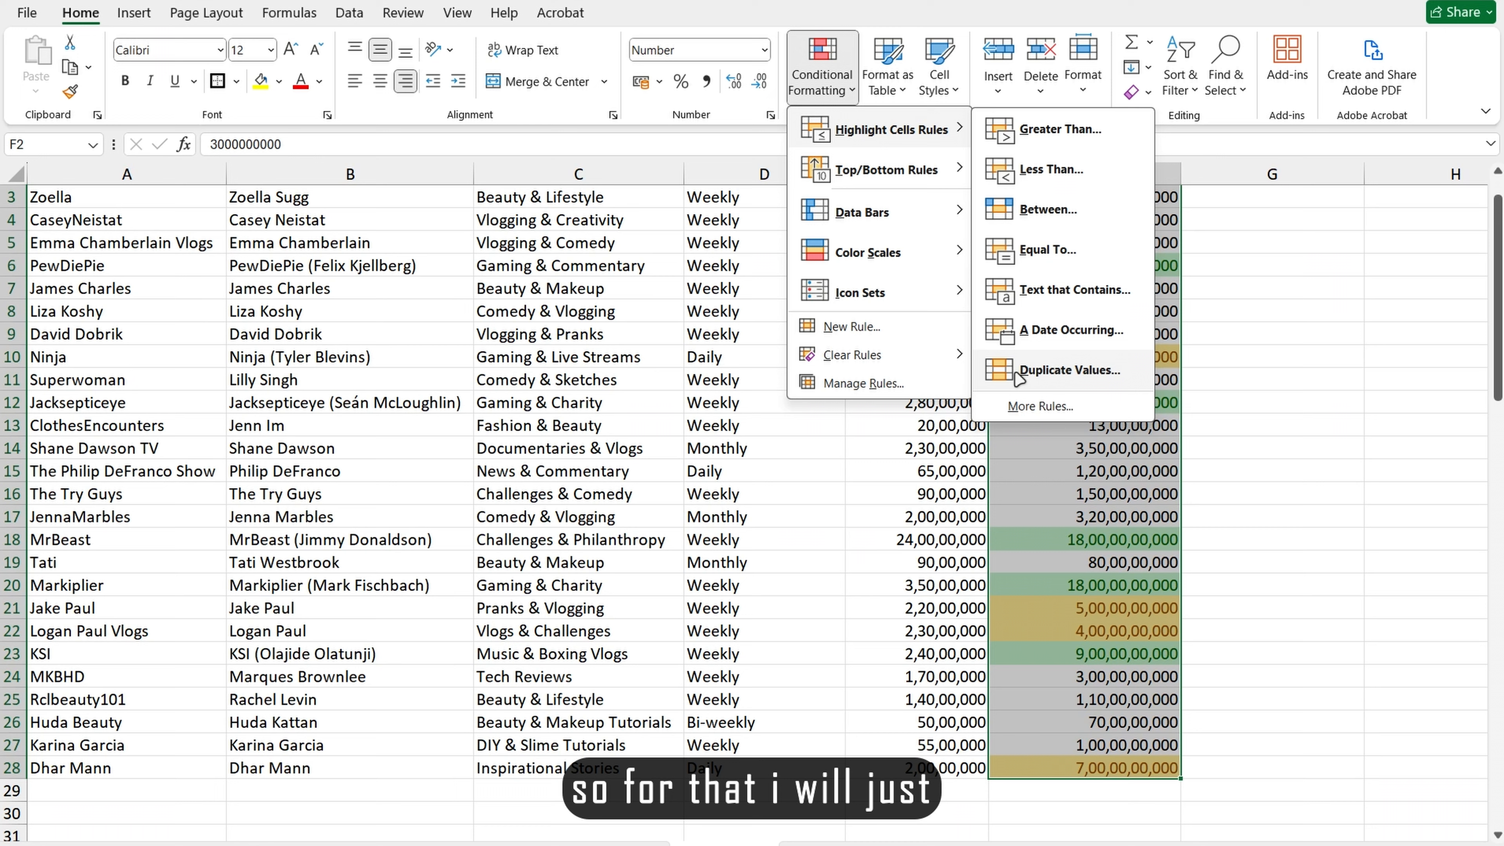
{"action": "left_click", "coordinate": [1060, 369]}
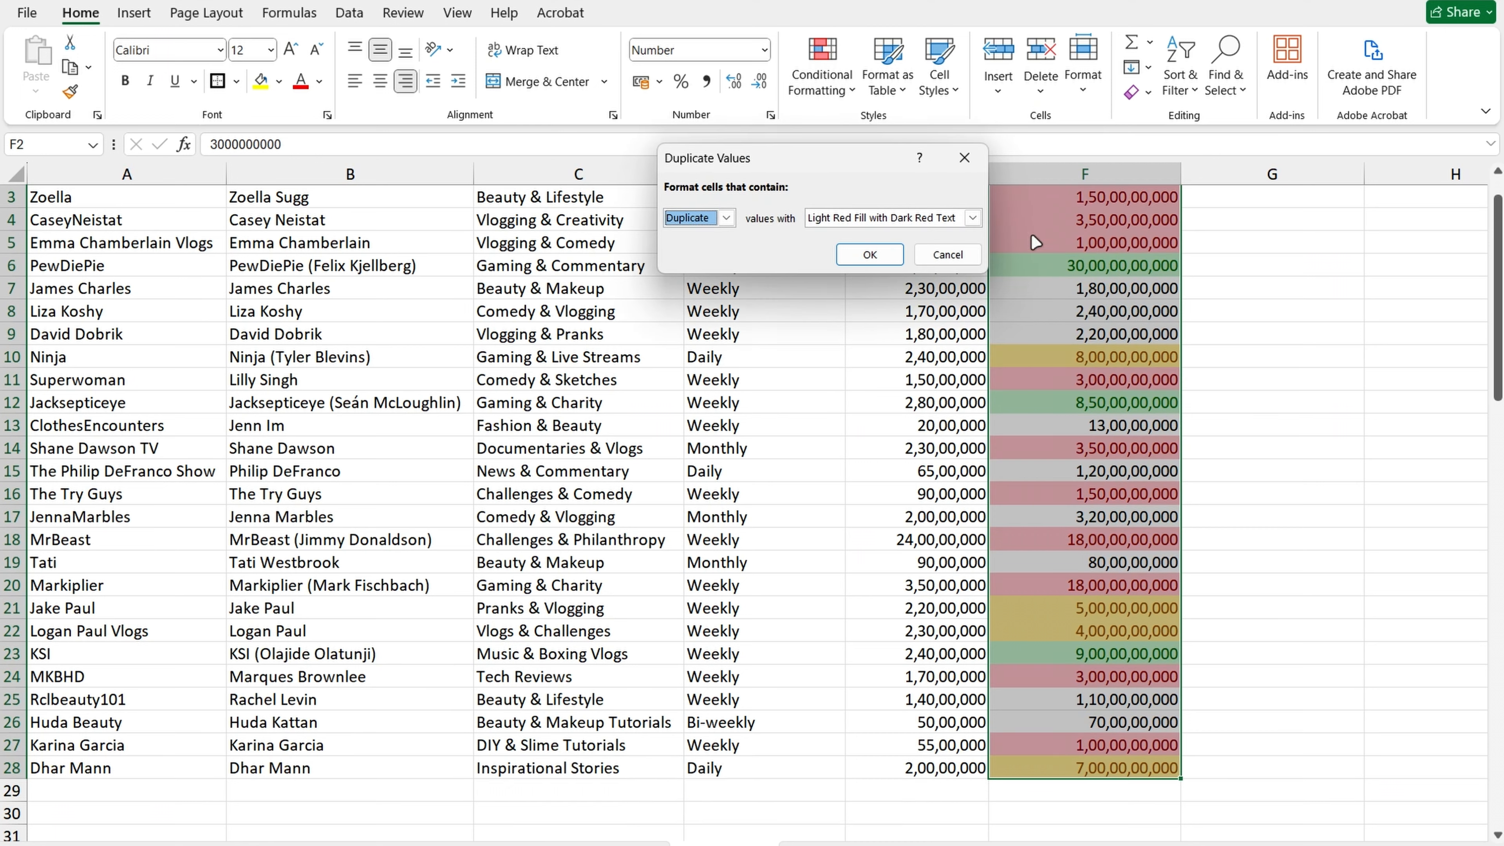
{"action": "left_click", "coordinate": [870, 256]}
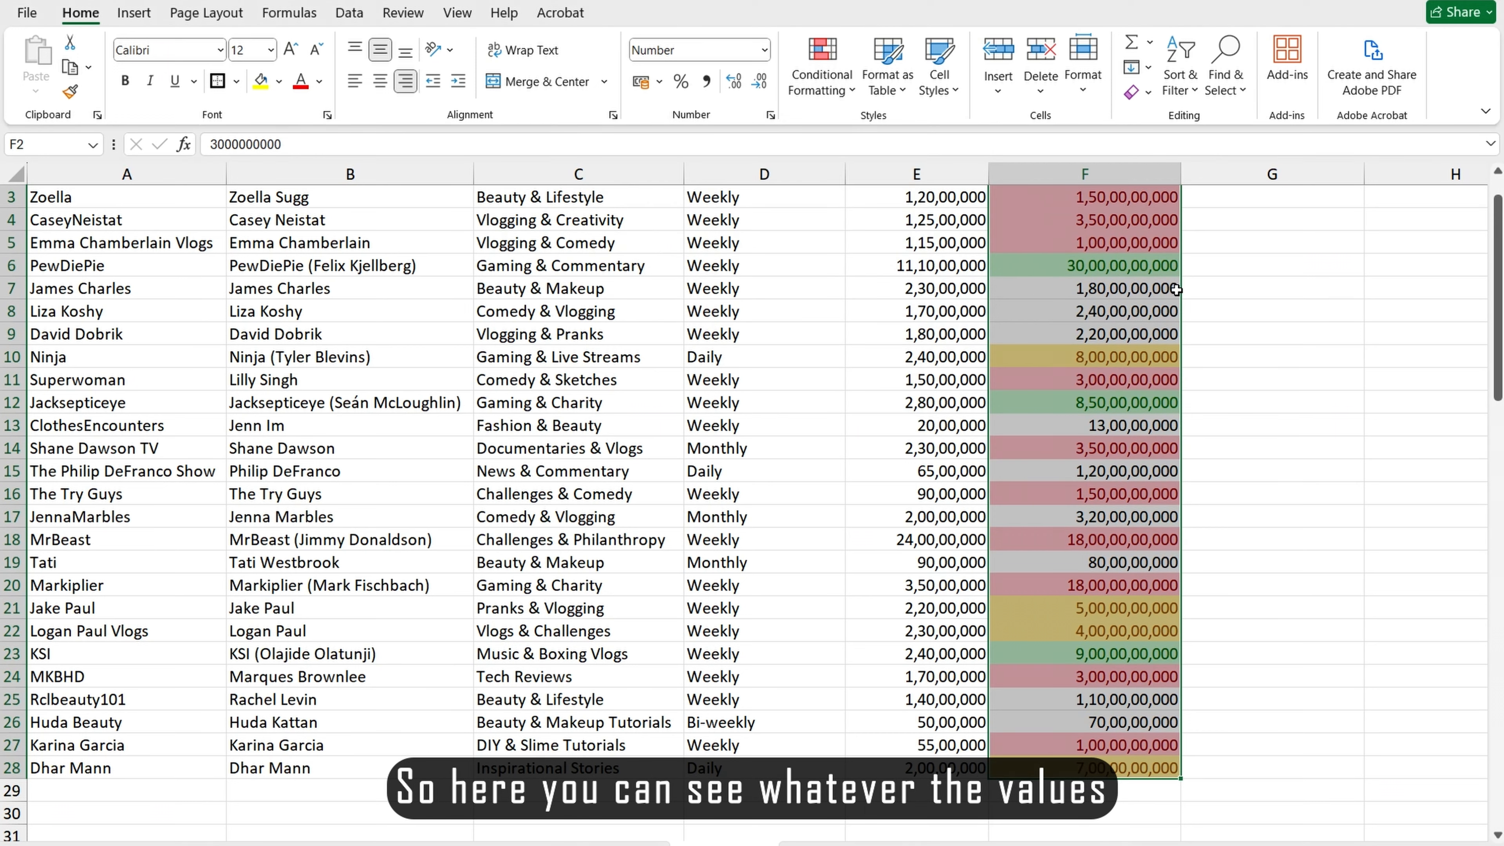
{"action": "left_click", "coordinate": [1203, 305]}
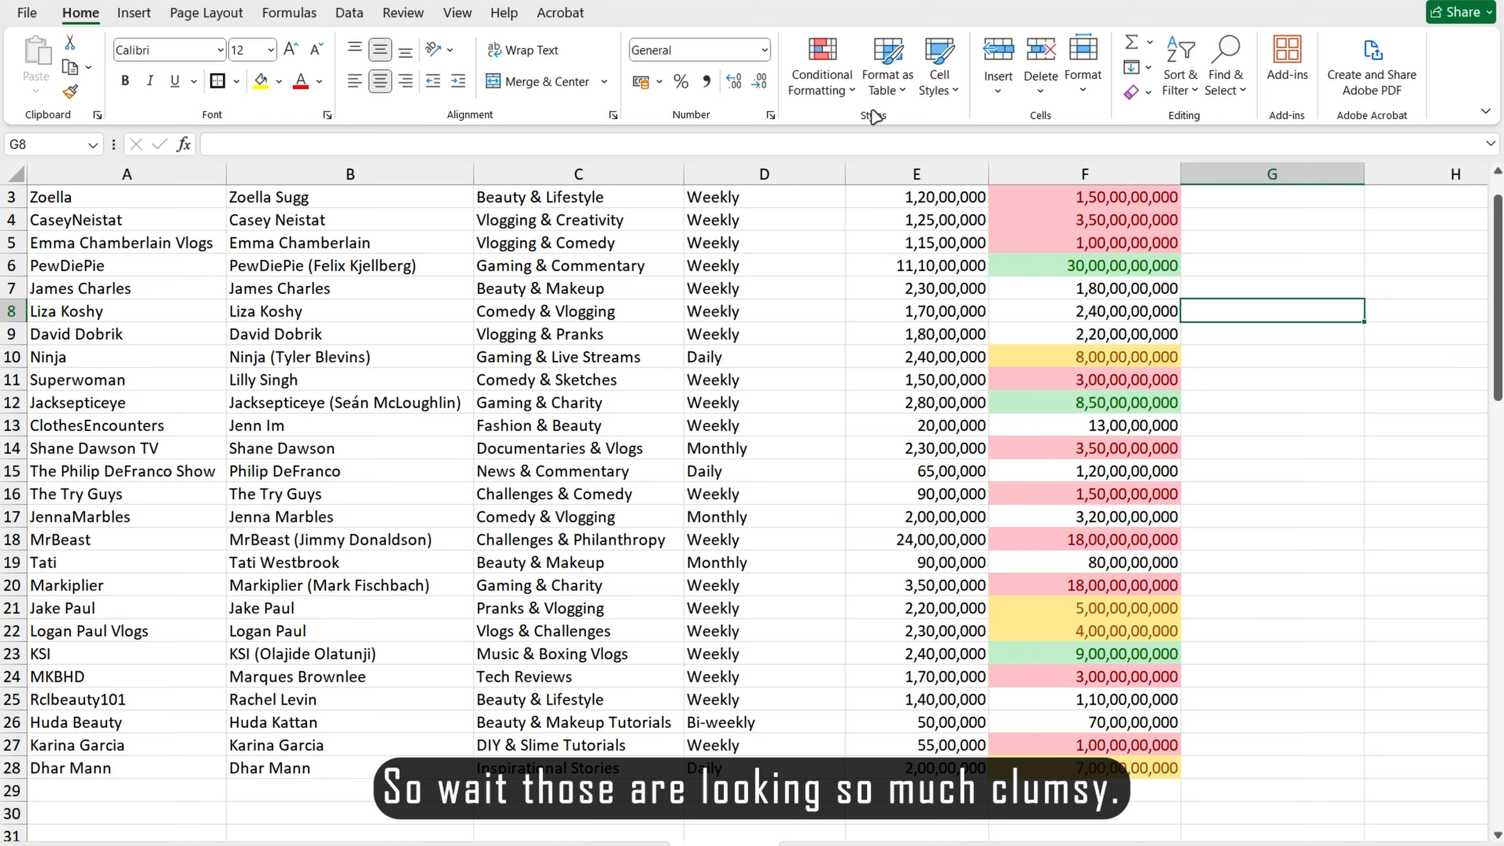
{"action": "left_click", "coordinate": [821, 68]}
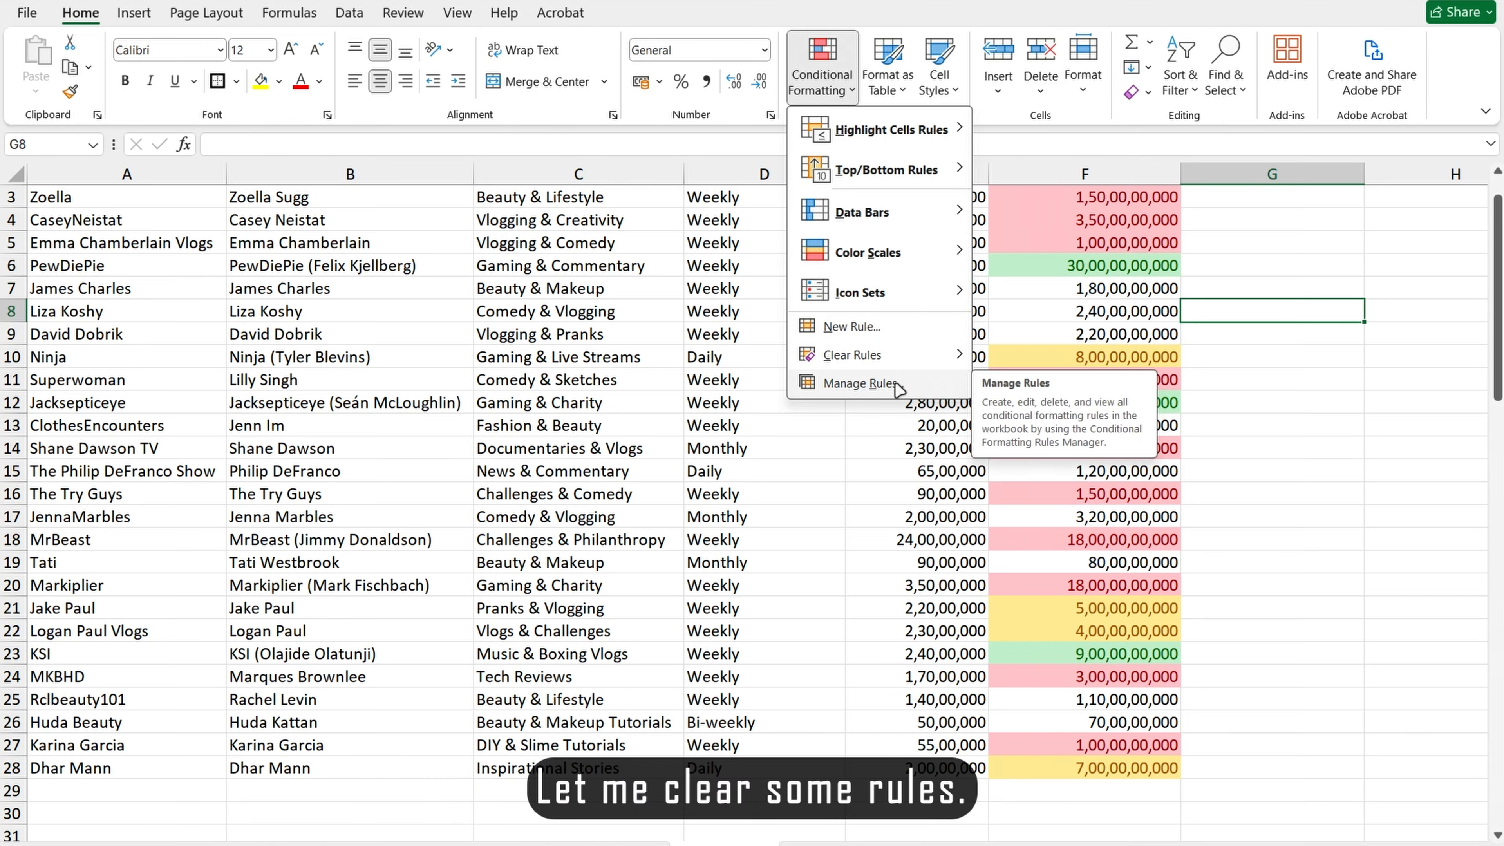
{"action": "left_click", "coordinate": [859, 383]}
{"action": "left_click", "coordinate": [1165, 103]}
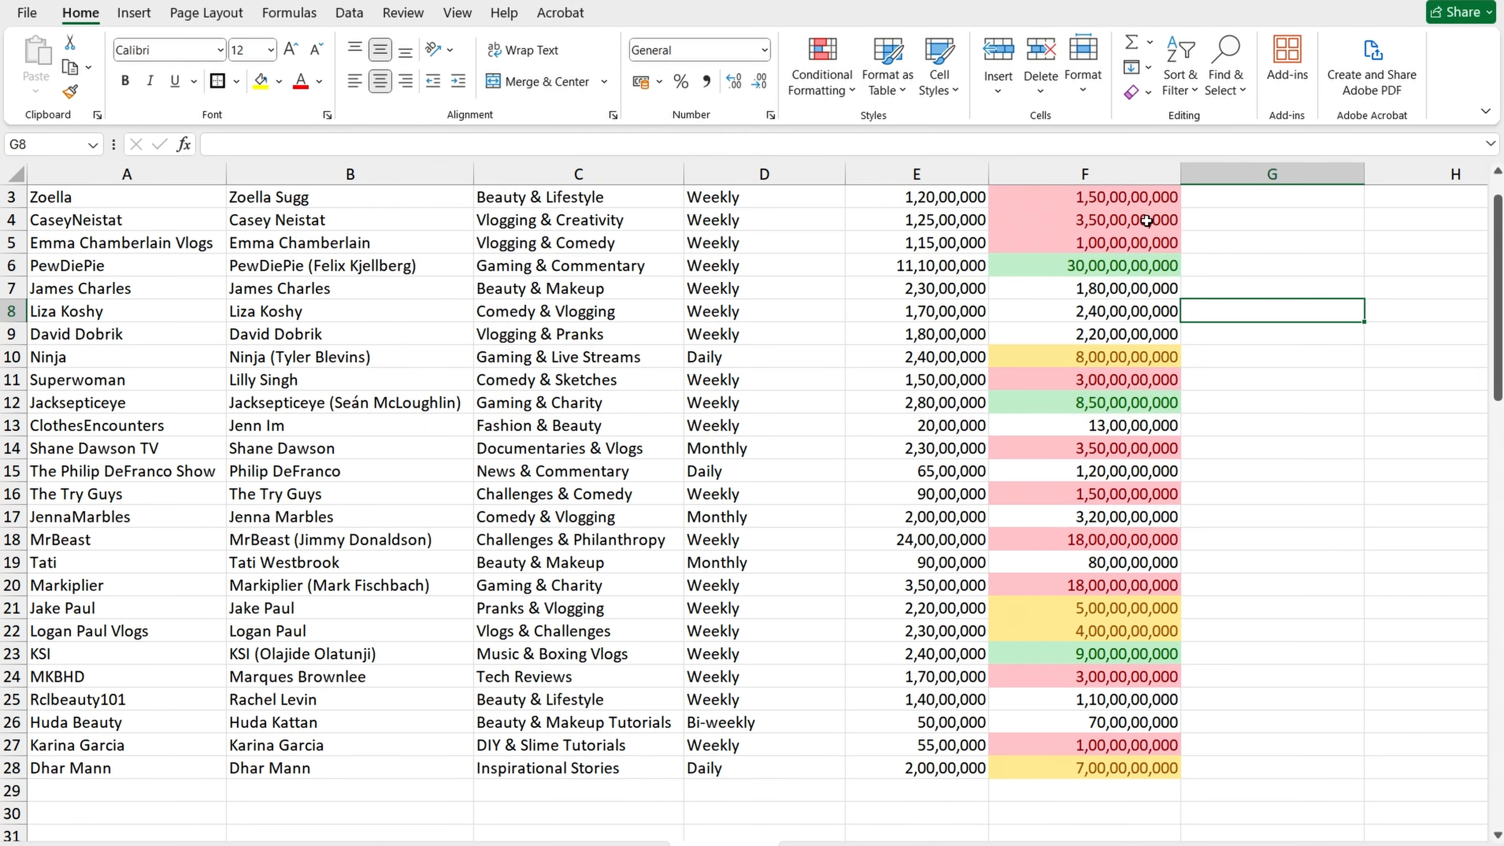
Delete the "Cell Value > $F$10" and "Cell Value between $F$22 and $F$10" formatting rules from the Total Views in F2:F28
{"action": "scroll", "coordinate": [1147, 221], "scroll_direction": "up", "scroll_amount": 1}
{"action": "left_click_drag", "start_coordinate": [1147, 221], "coordinate": [1119, 820]}
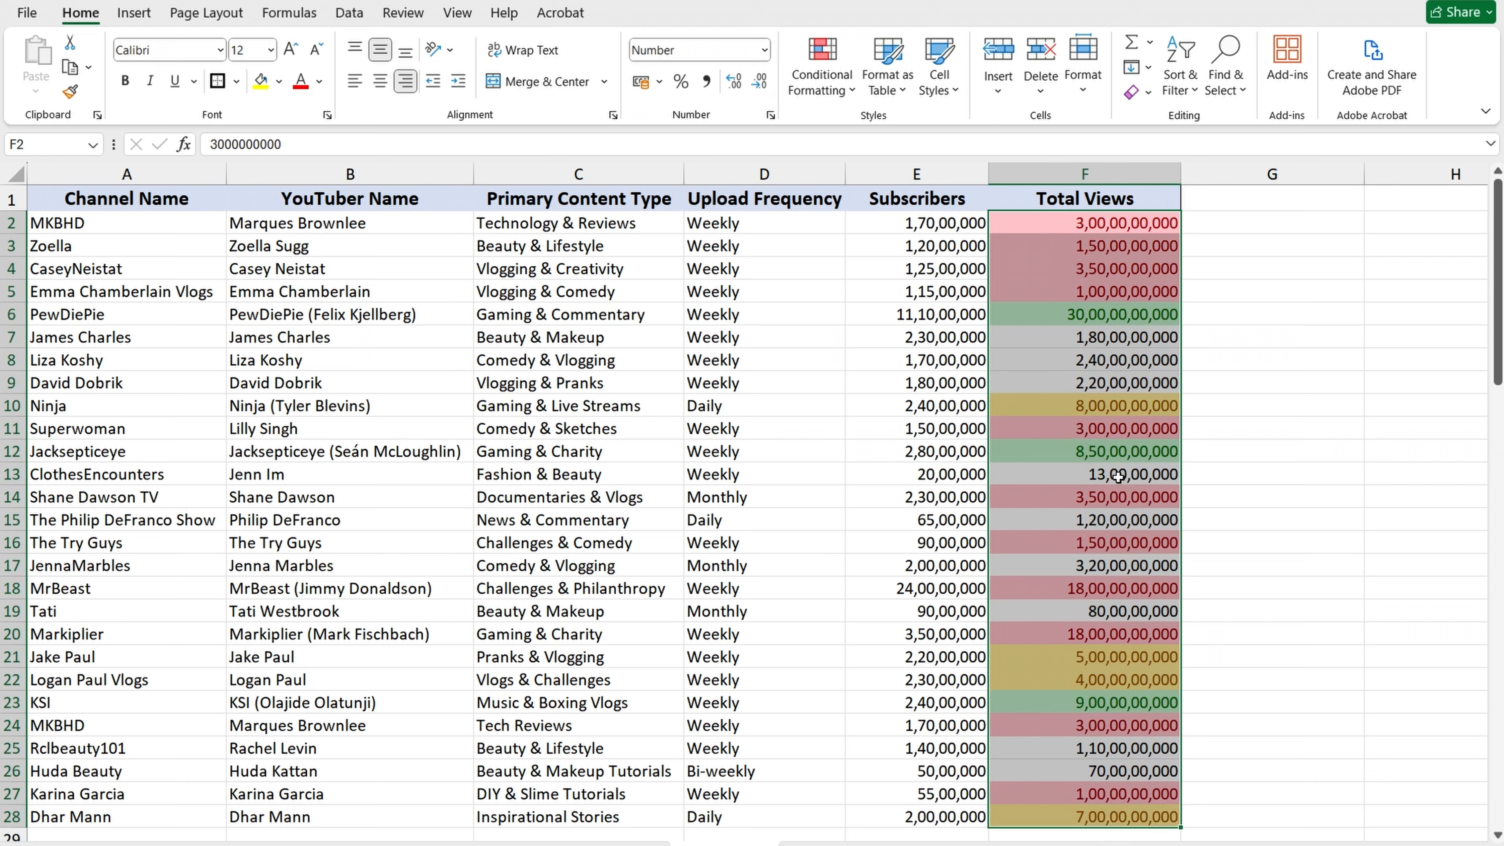
{"action": "left_click", "coordinate": [822, 66]}
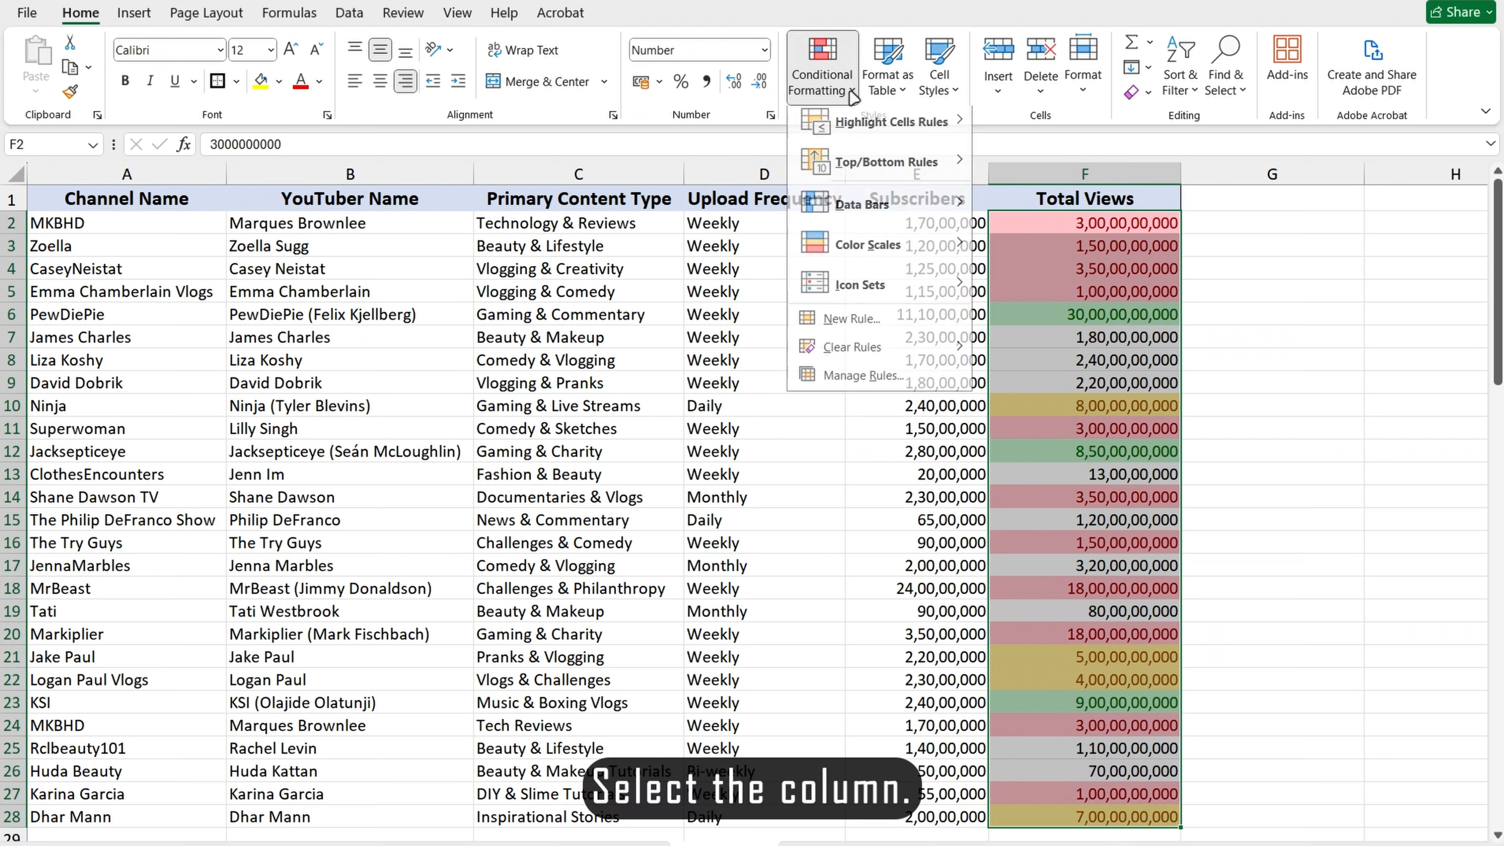
{"action": "left_click", "coordinate": [865, 384]}
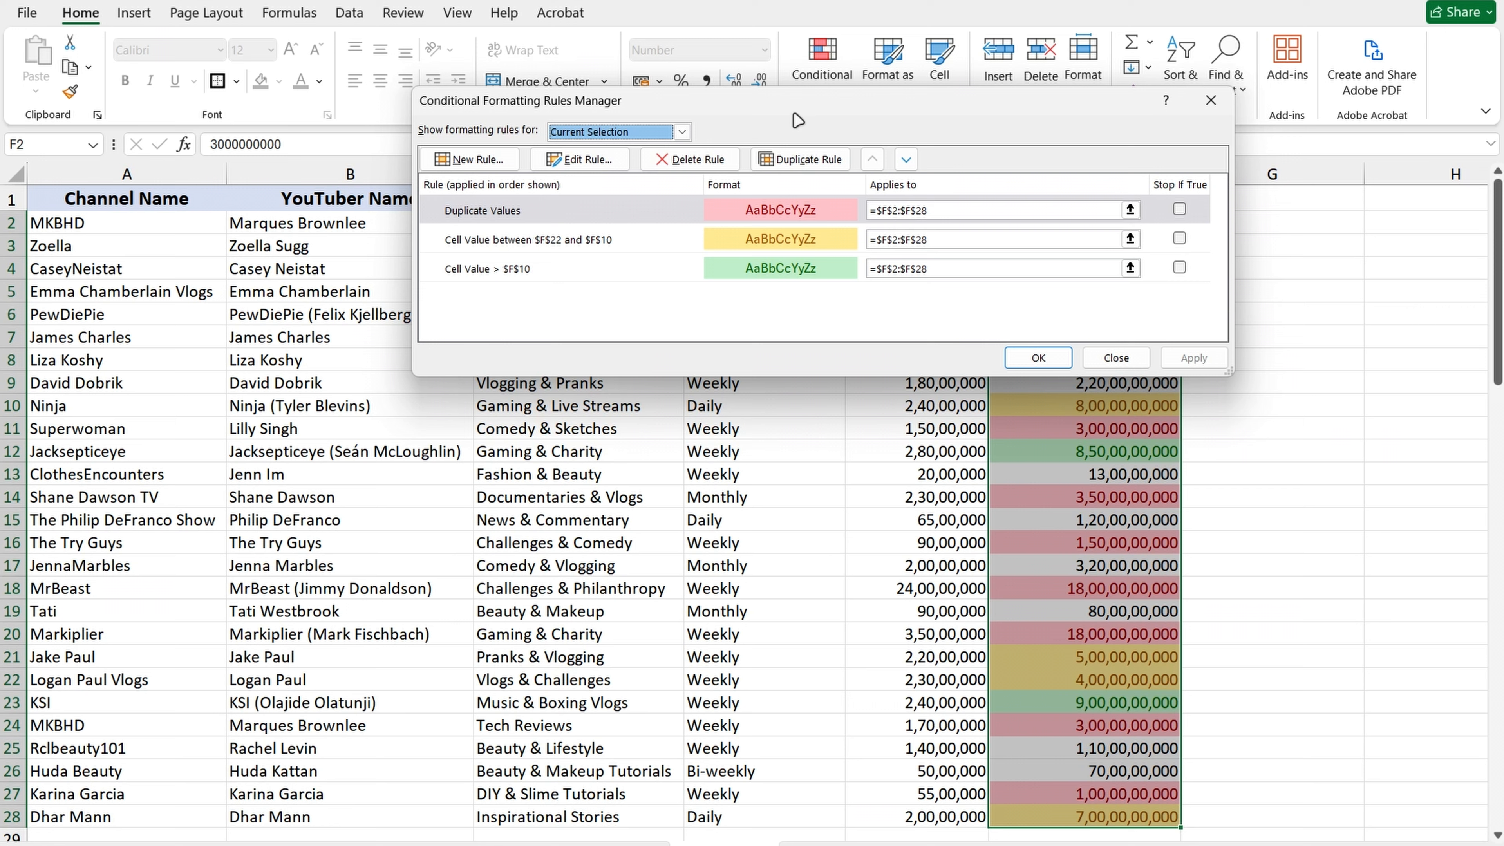
{"action": "left_click", "coordinate": [703, 270]}
{"action": "left_click", "coordinate": [705, 159]}
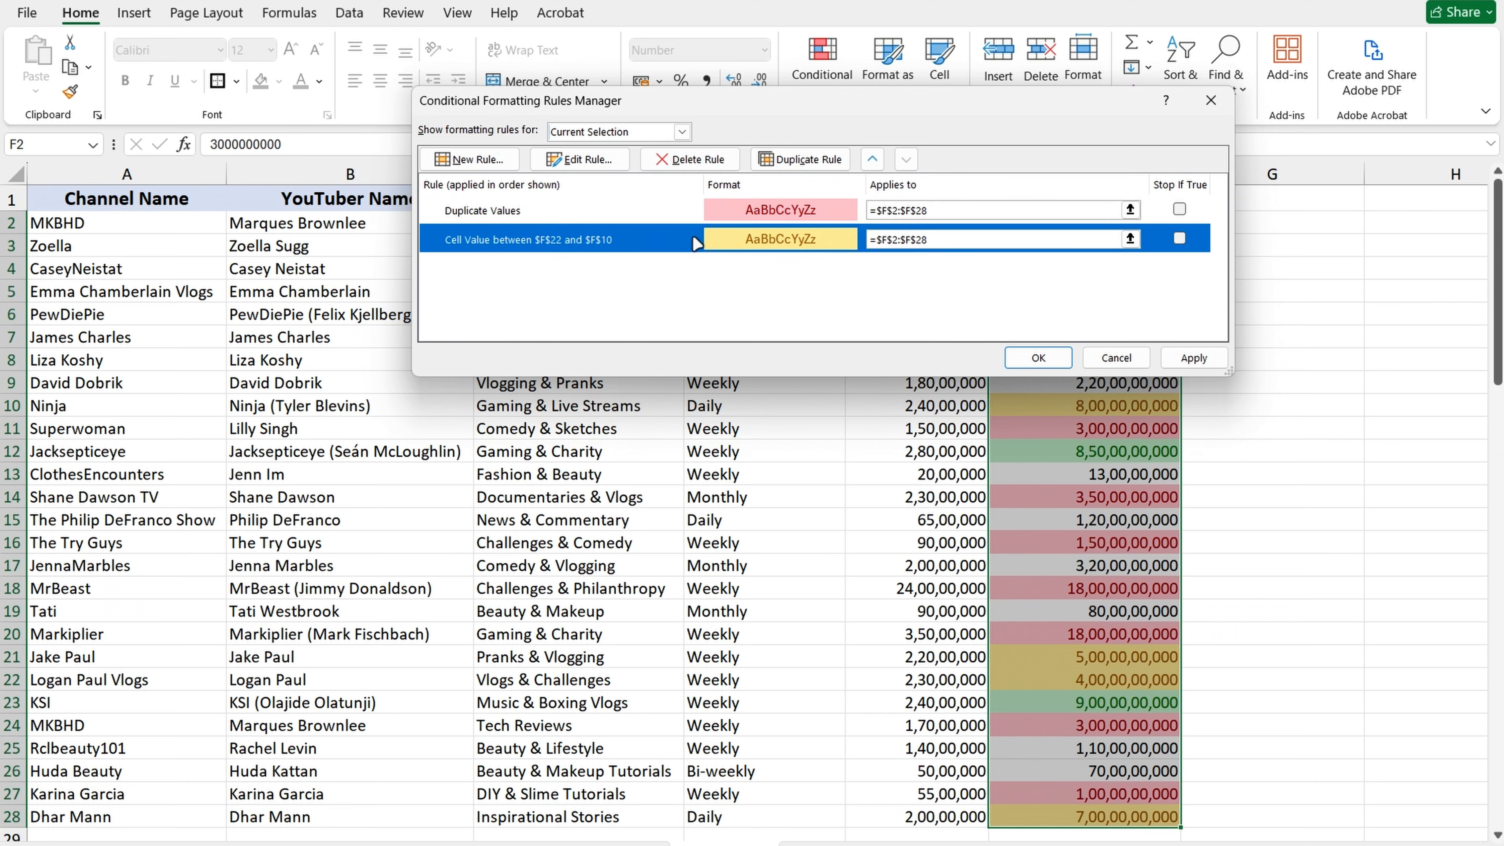
{"action": "left_click", "coordinate": [705, 159]}
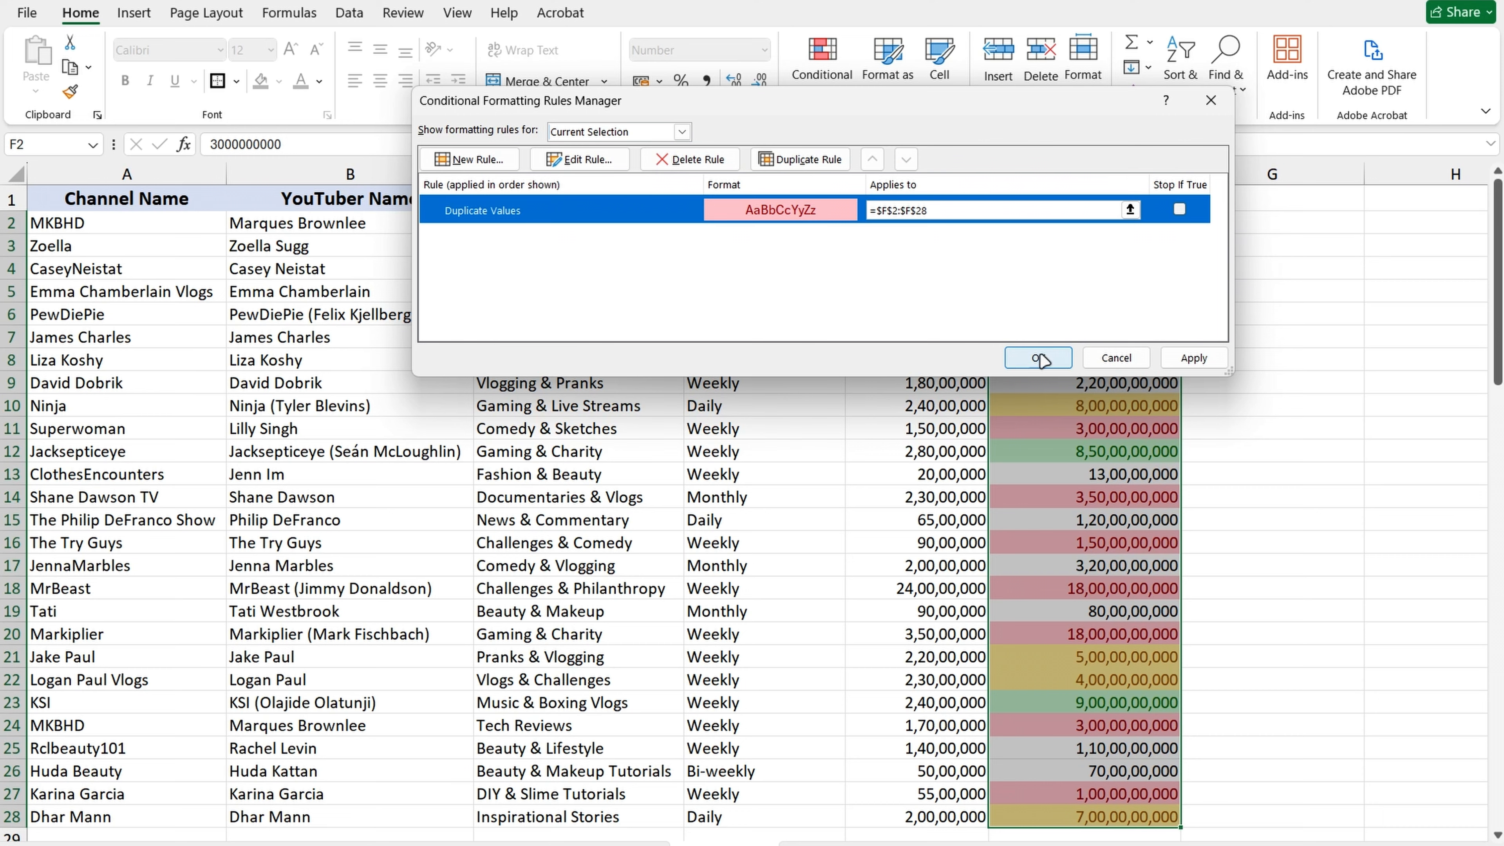
{"action": "left_click", "coordinate": [1192, 358]}
{"action": "left_click", "coordinate": [1040, 358]}
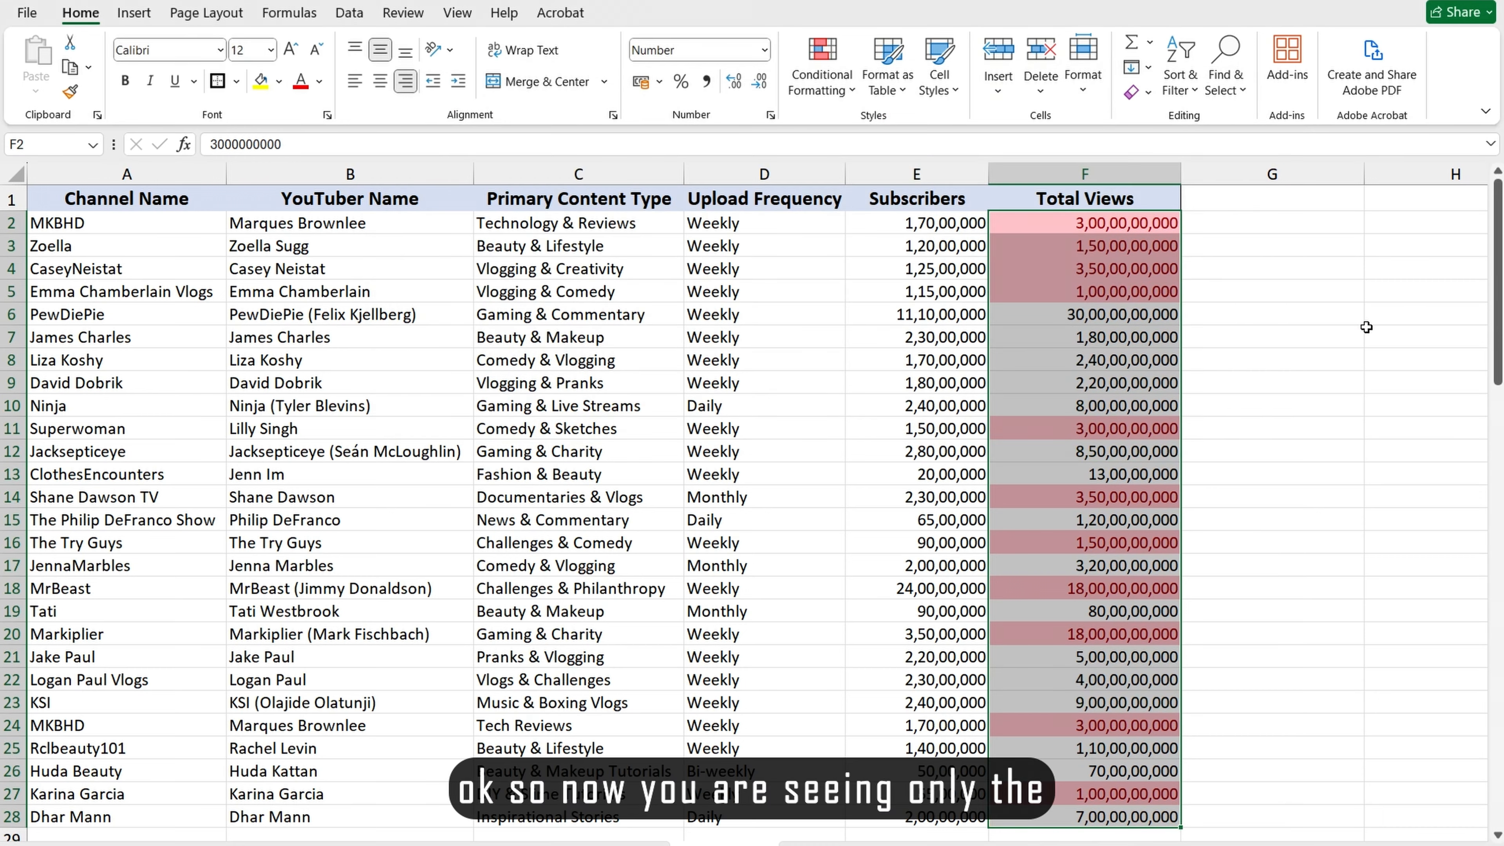
{"action": "left_click", "coordinate": [1309, 325]}
{"action": "scroll", "coordinate": [1310, 324], "scroll_direction": "down", "scroll_amount": 3}
{"action": "scroll", "coordinate": [1309, 325], "scroll_direction": "up", "scroll_amount": 3}
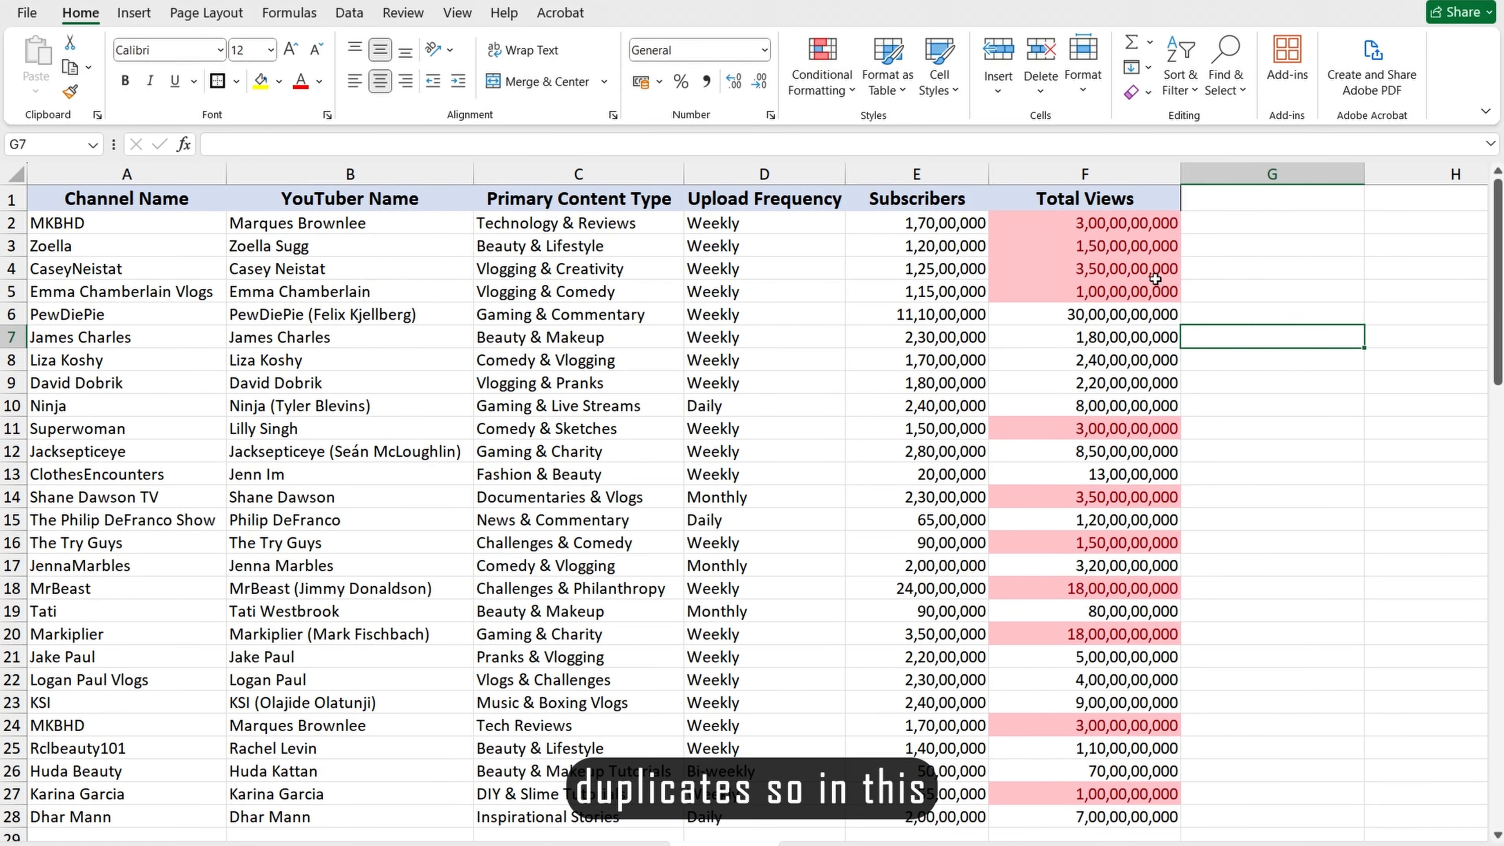
Clear the conditional formatting rules from the Total Views in F2:F28
{"action": "left_click_drag", "start_coordinate": [1090, 223], "coordinate": [1096, 830]}
{"action": "left_click", "coordinate": [802, 99]}
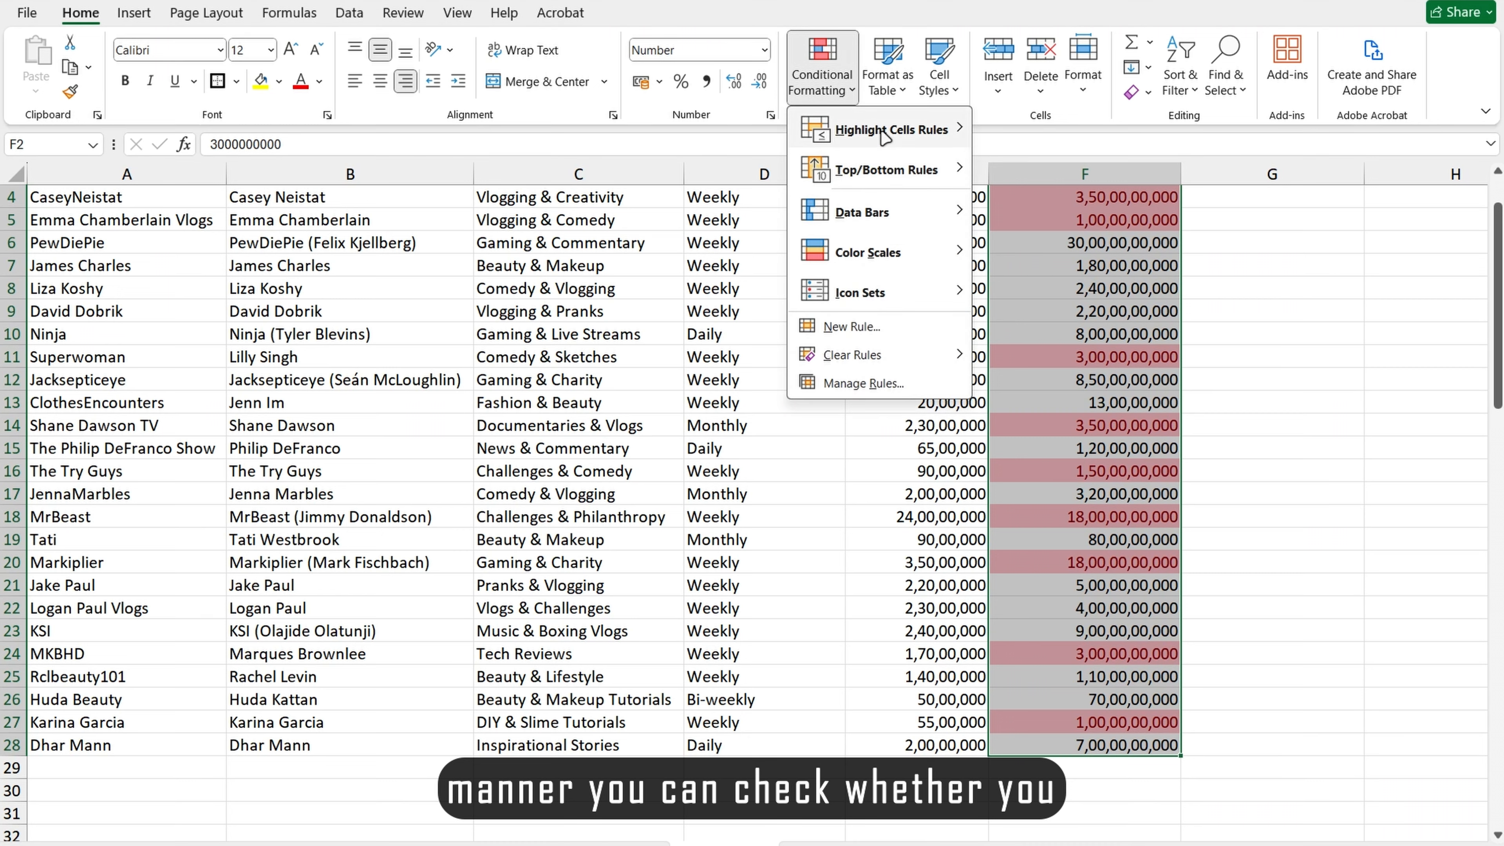
{"action": "mouse_move", "coordinate": [888, 130]}
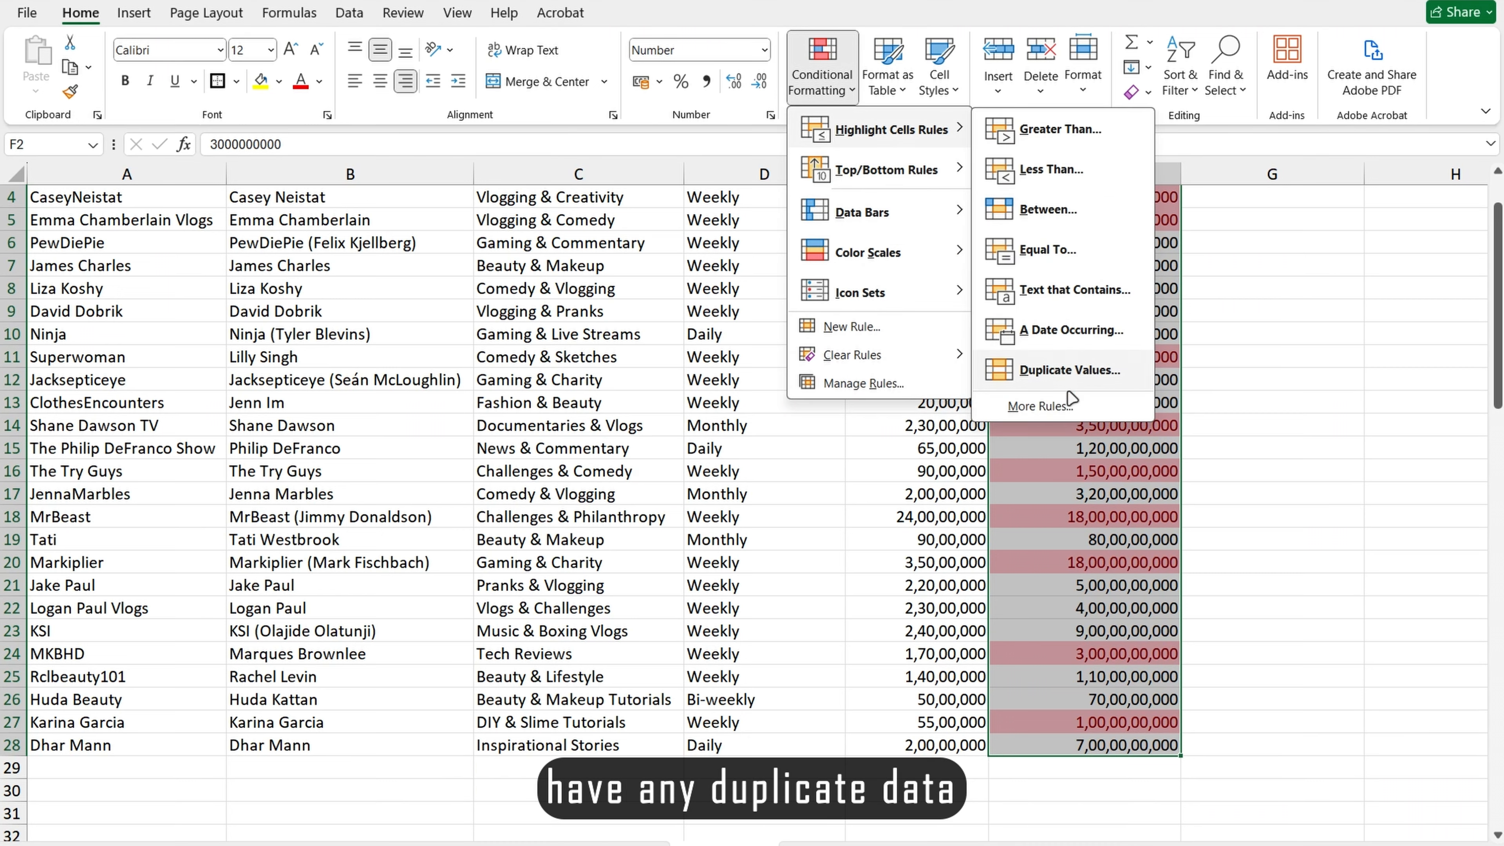
{"action": "mouse_move", "coordinate": [858, 354]}
{"action": "left_click", "coordinate": [1070, 358]}
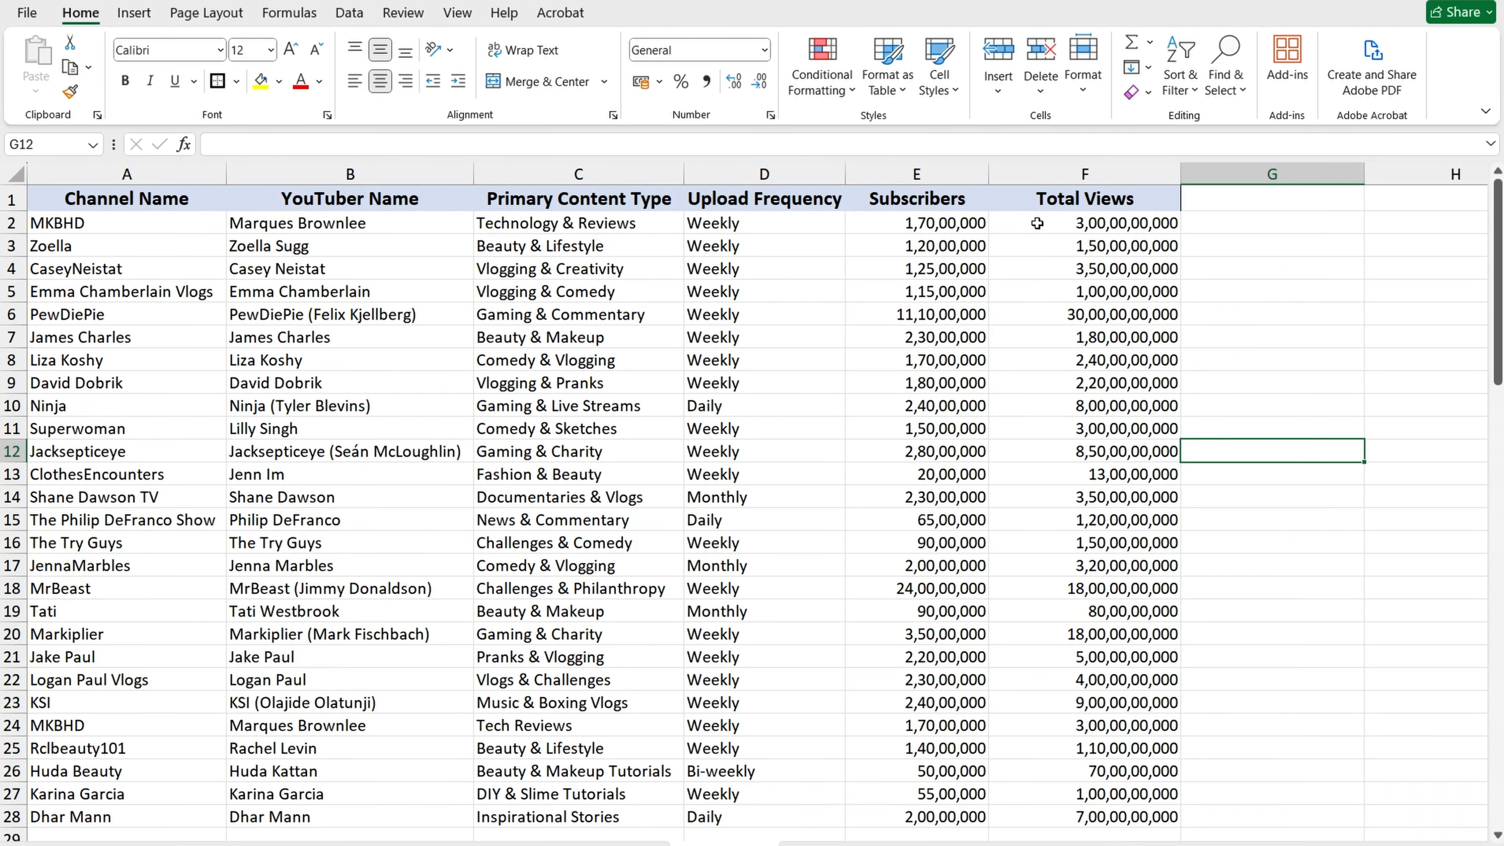
{"action": "left_click_drag", "start_coordinate": [1084, 219], "coordinate": [1044, 770]}
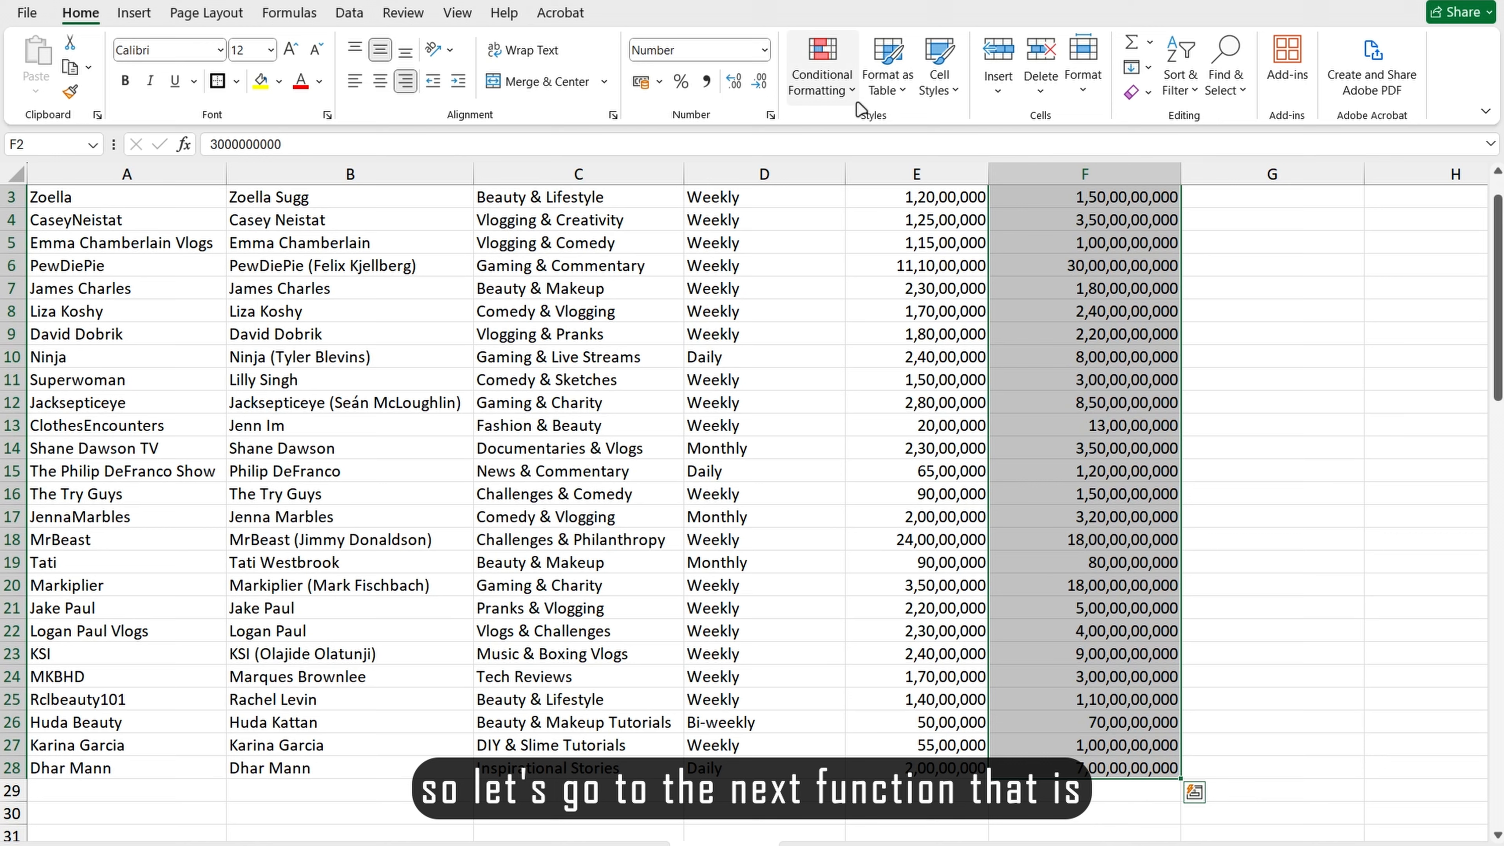
{"action": "left_click", "coordinate": [860, 88]}
{"action": "mouse_move", "coordinate": [869, 214]}
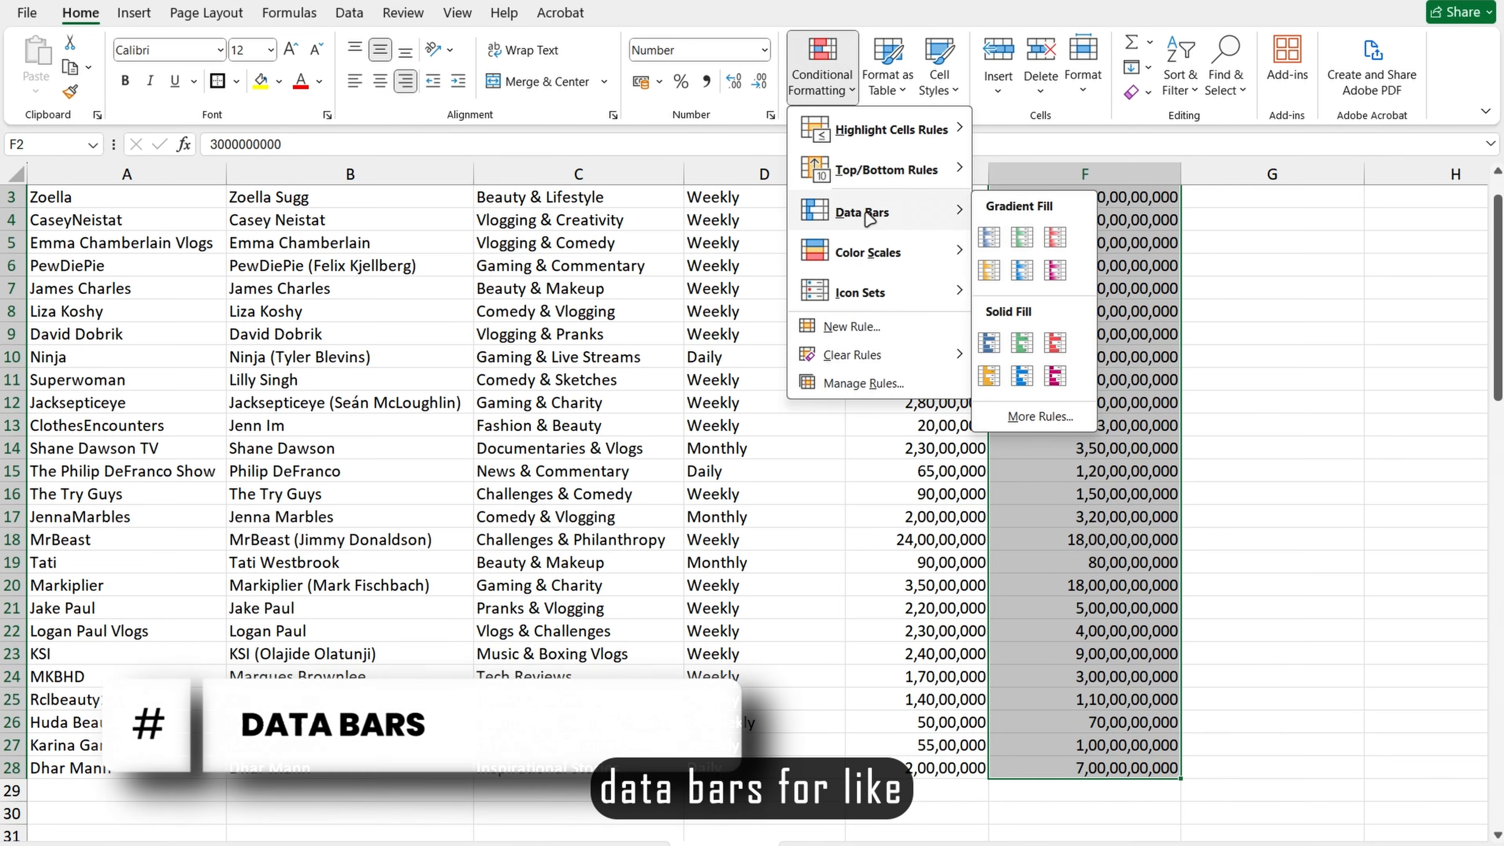
{"action": "left_click", "coordinate": [1362, 299]}
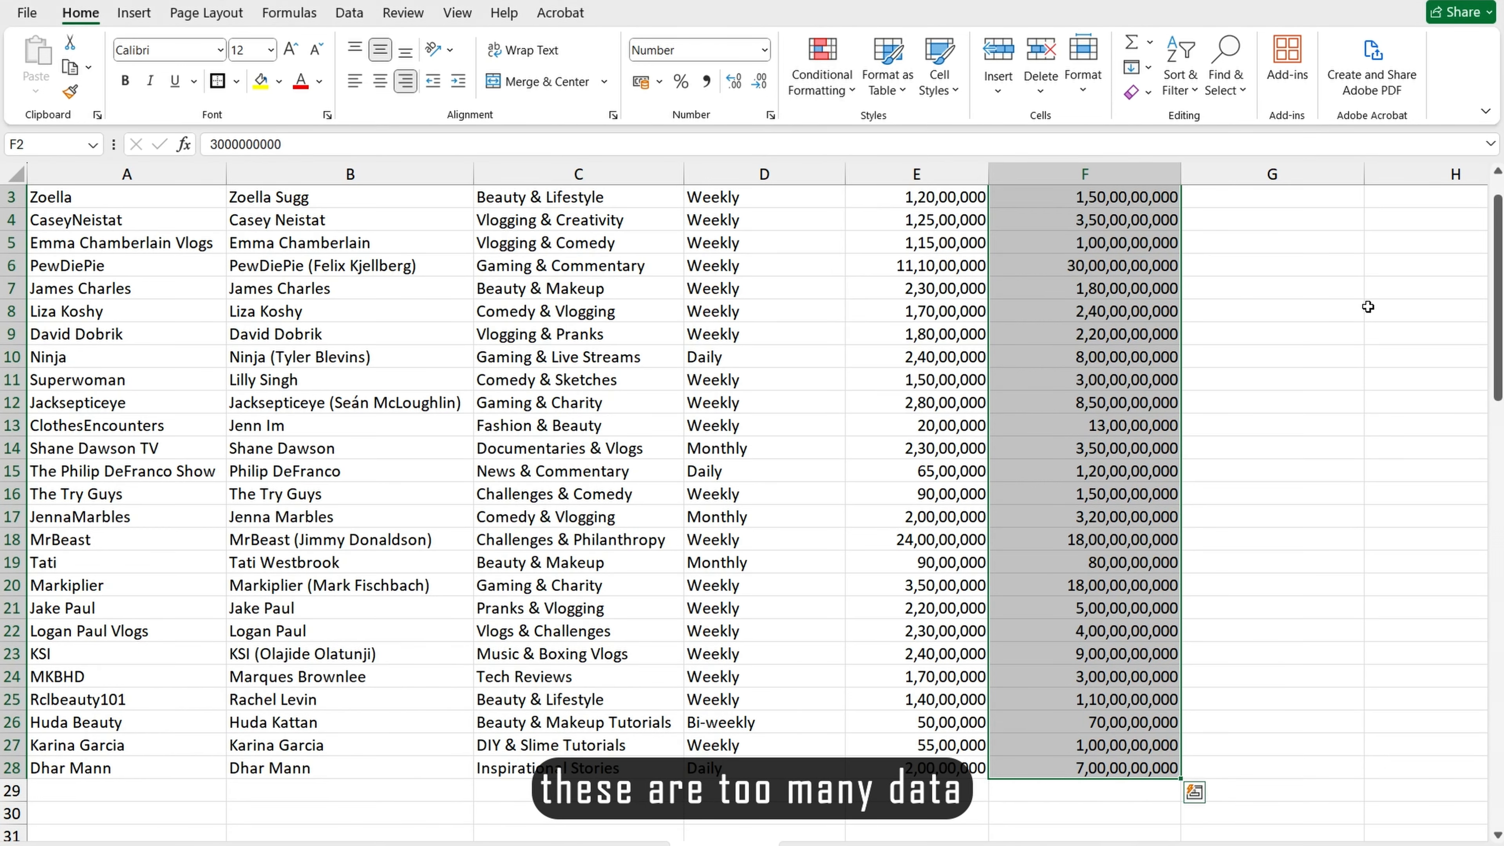
{"action": "left_click", "coordinate": [1366, 306]}
{"action": "scroll", "coordinate": [1366, 308], "scroll_direction": "up", "scroll_amount": 1}
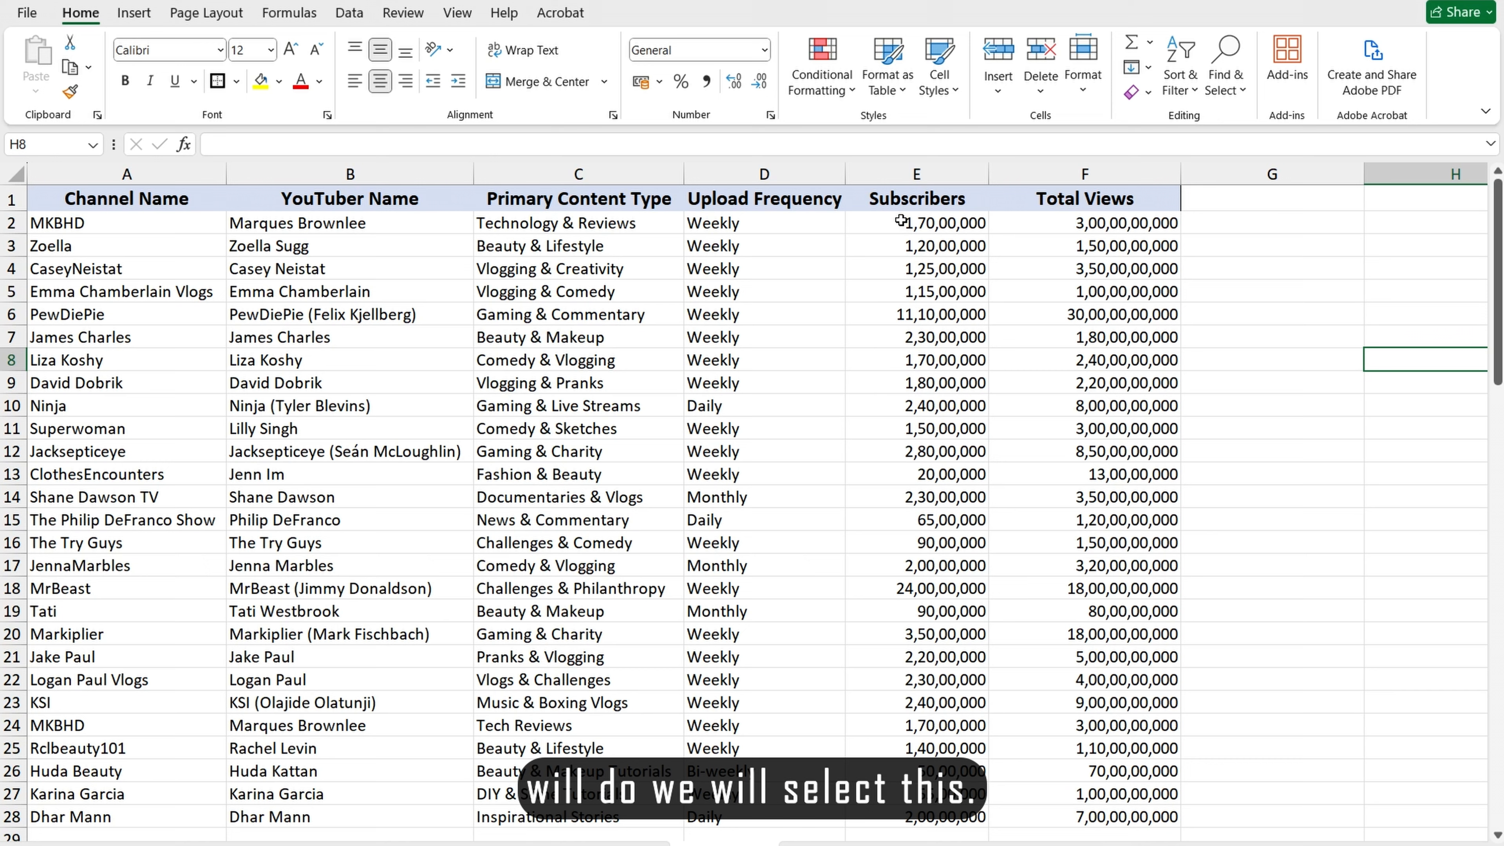
Apply green gradient-fill data bars to the Subscribers and Total Views in E2:F28
{"action": "left_click_drag", "start_coordinate": [906, 224], "coordinate": [1178, 747]}
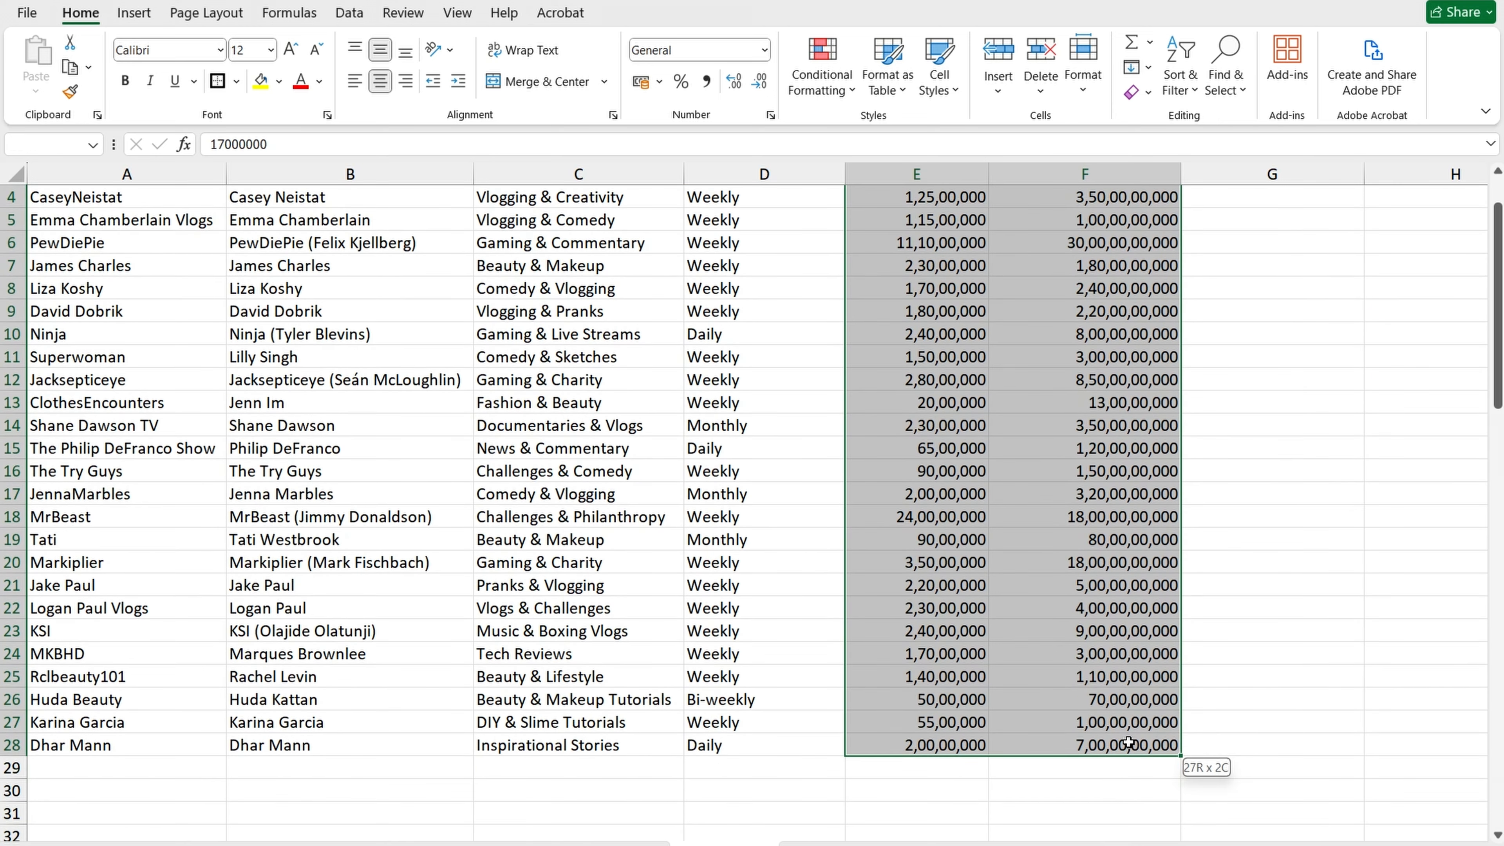
{"action": "left_click", "coordinate": [852, 92]}
{"action": "mouse_move", "coordinate": [874, 219]}
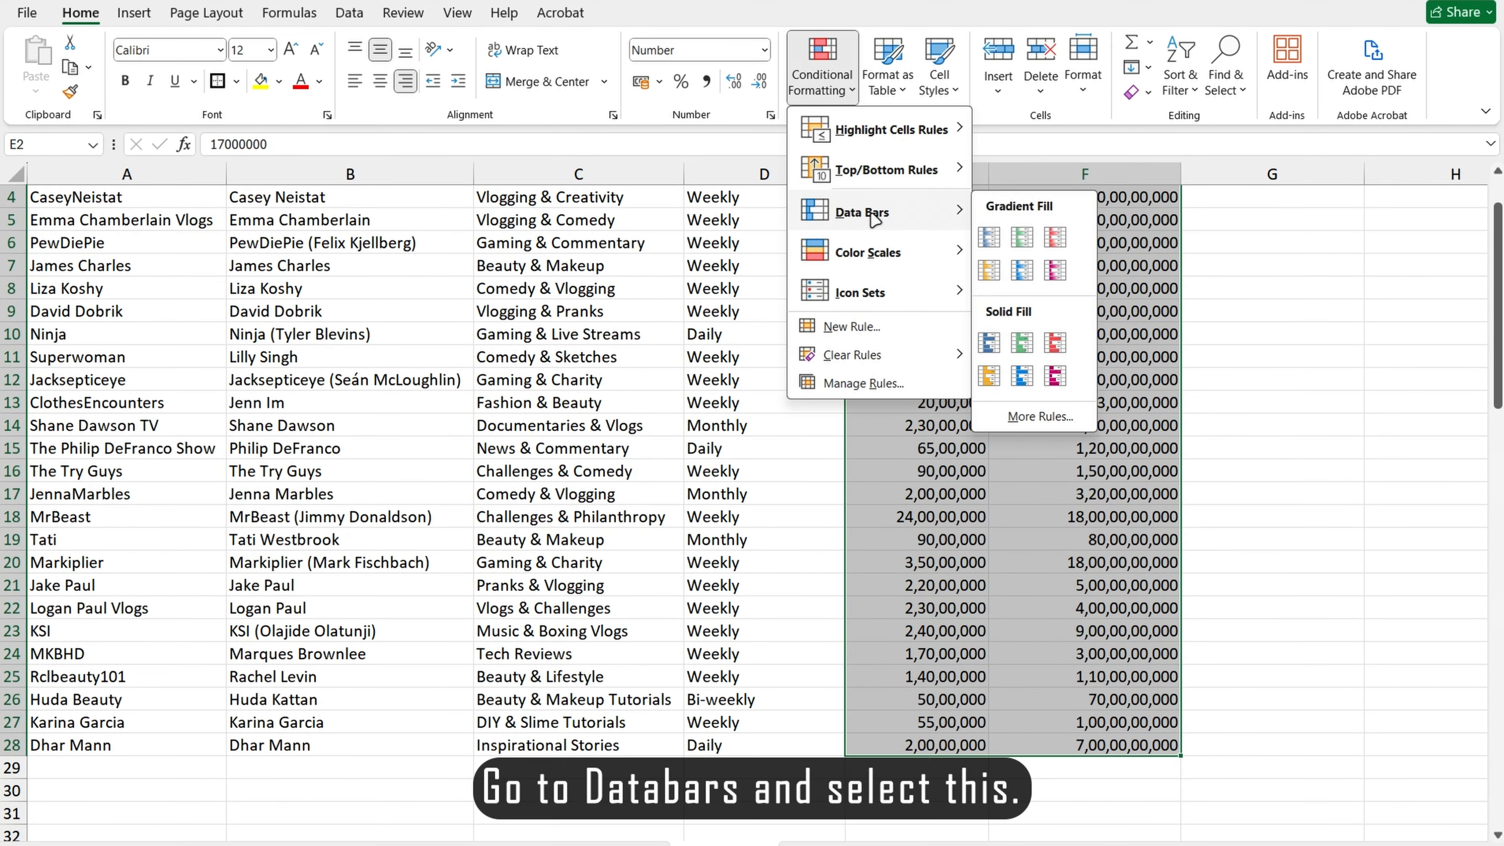
{"action": "left_click", "coordinate": [1021, 237]}
{"action": "left_click", "coordinate": [1379, 356]}
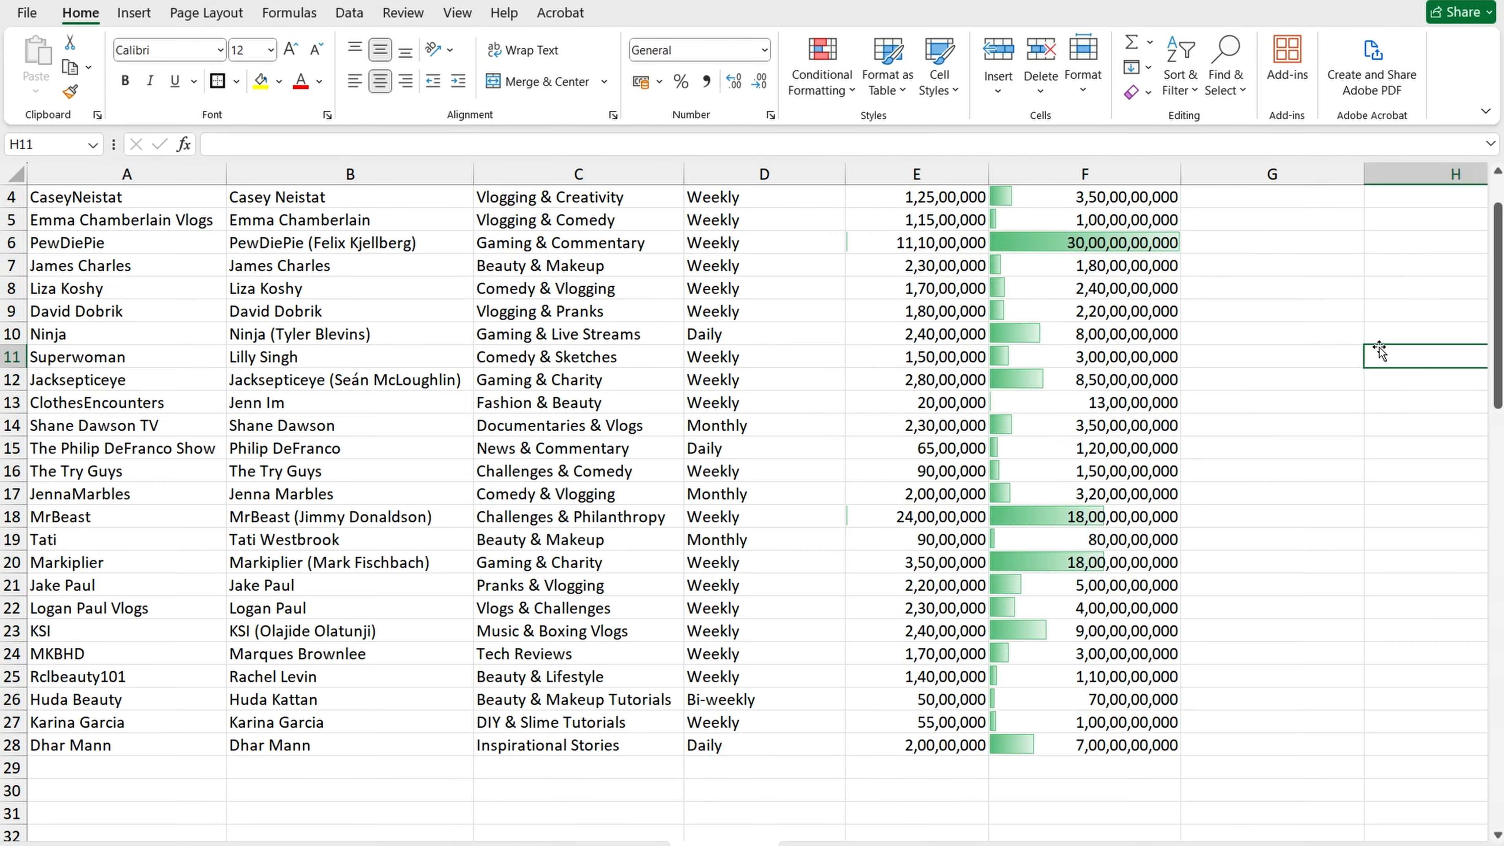
{"action": "scroll", "coordinate": [1094, 425], "scroll_direction": "up", "scroll_amount": 1}
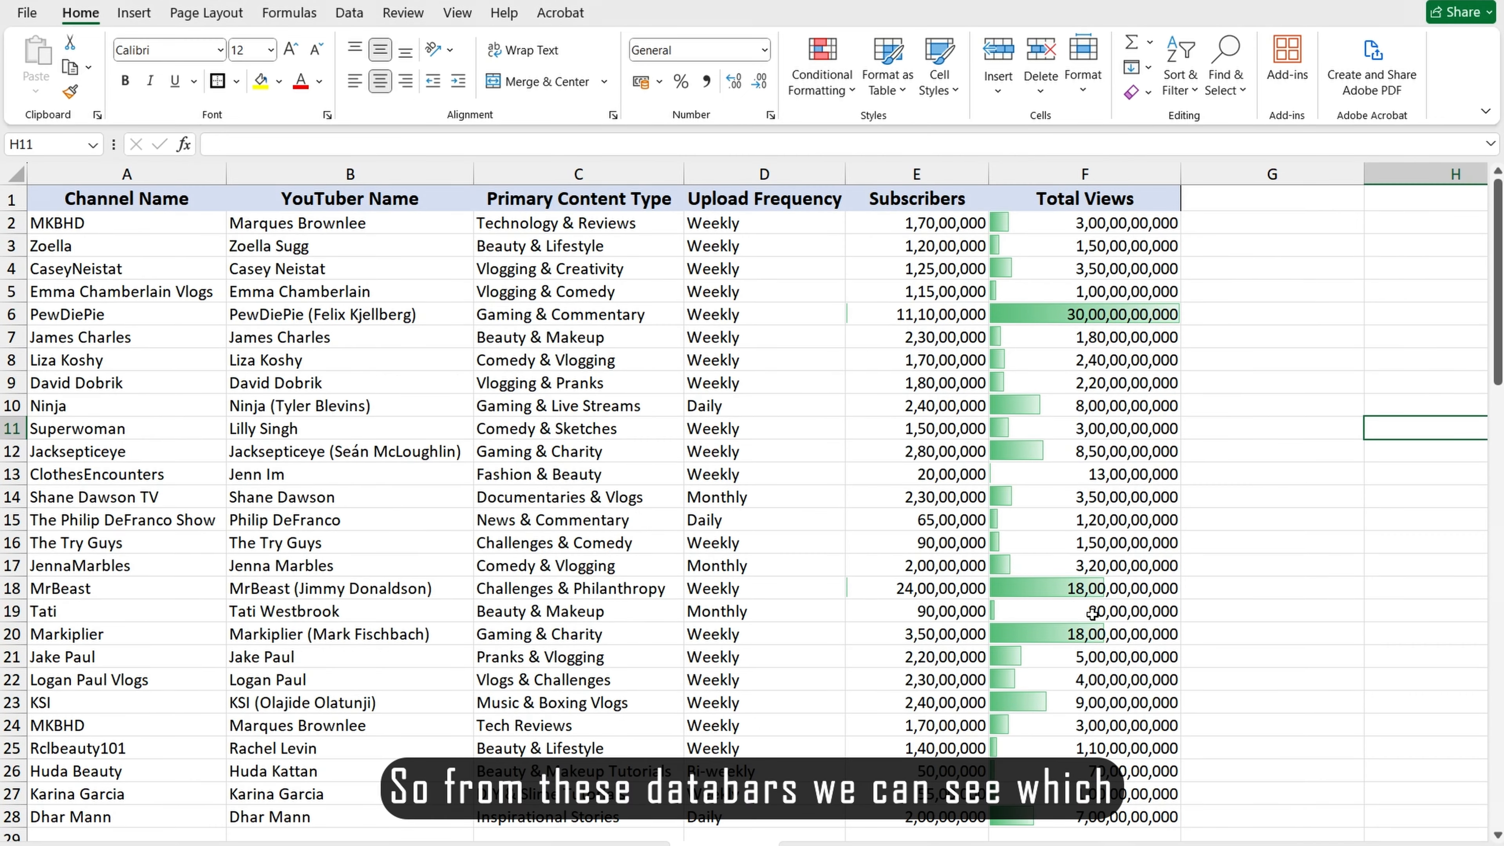
{"action": "scroll", "coordinate": [1210, 607], "scroll_direction": "down", "scroll_amount": 2}
{"action": "scroll", "coordinate": [1238, 601], "scroll_direction": "up", "scroll_amount": 2}
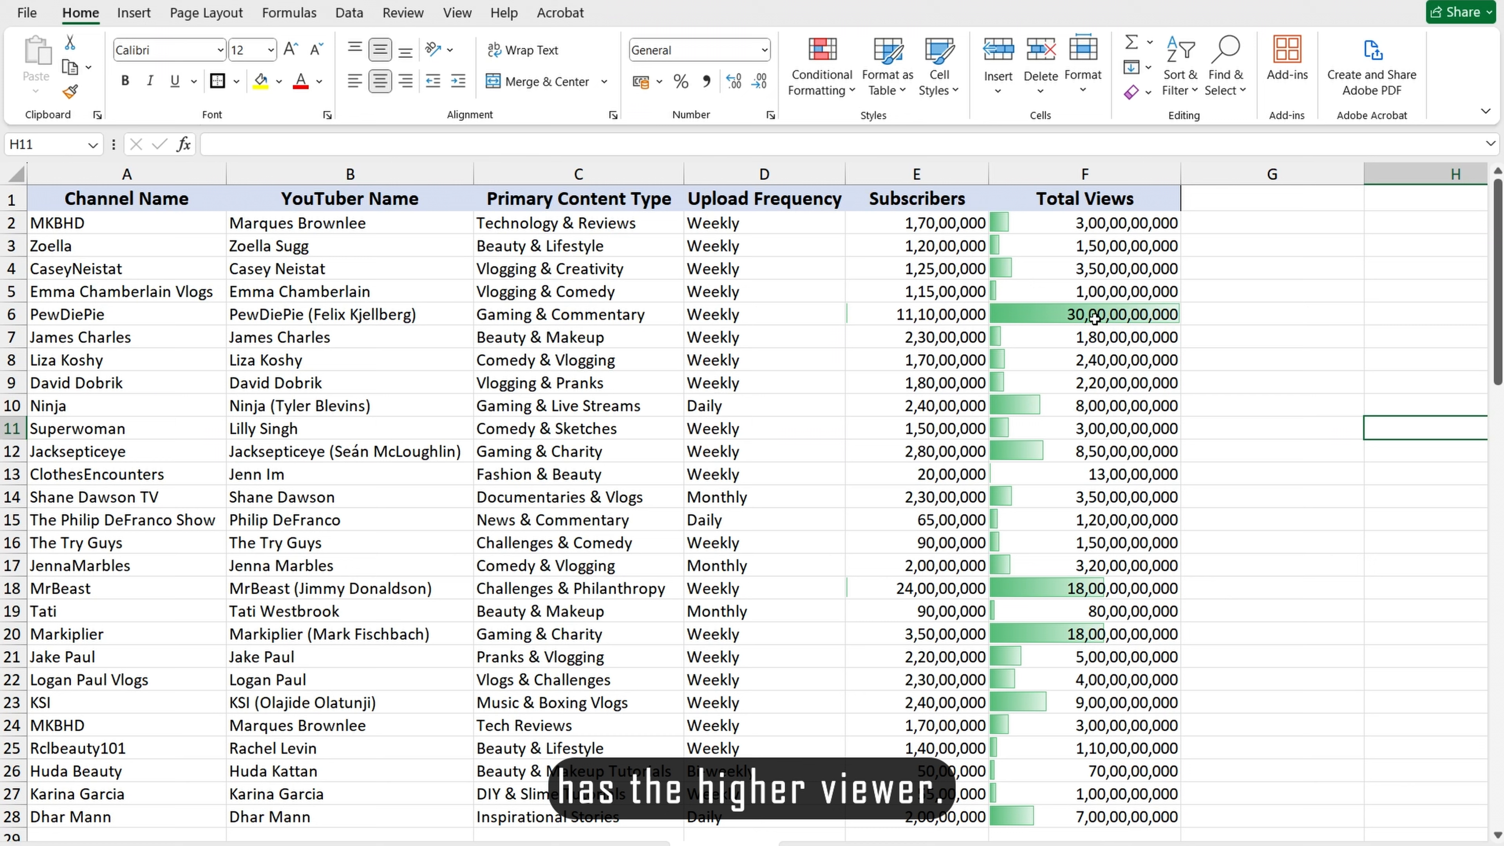
Replace the data bars on the Subscribers in E2:E28 by clearing their rules and applying red solid-fill data bars
{"action": "left_click_drag", "start_coordinate": [891, 223], "coordinate": [906, 825]}
{"action": "left_click", "coordinate": [854, 90]}
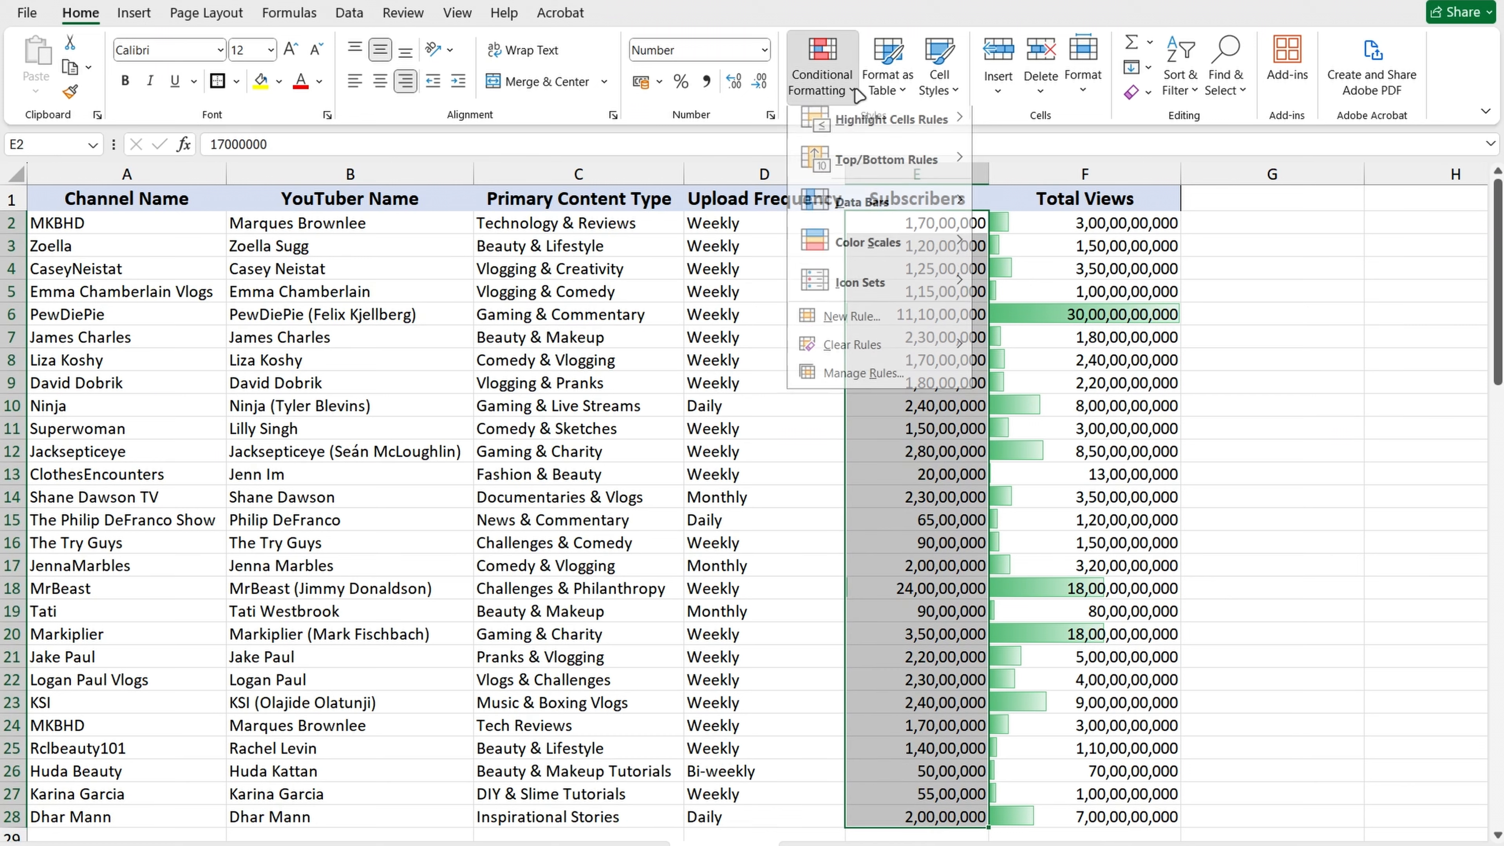
{"action": "mouse_move", "coordinate": [881, 362]}
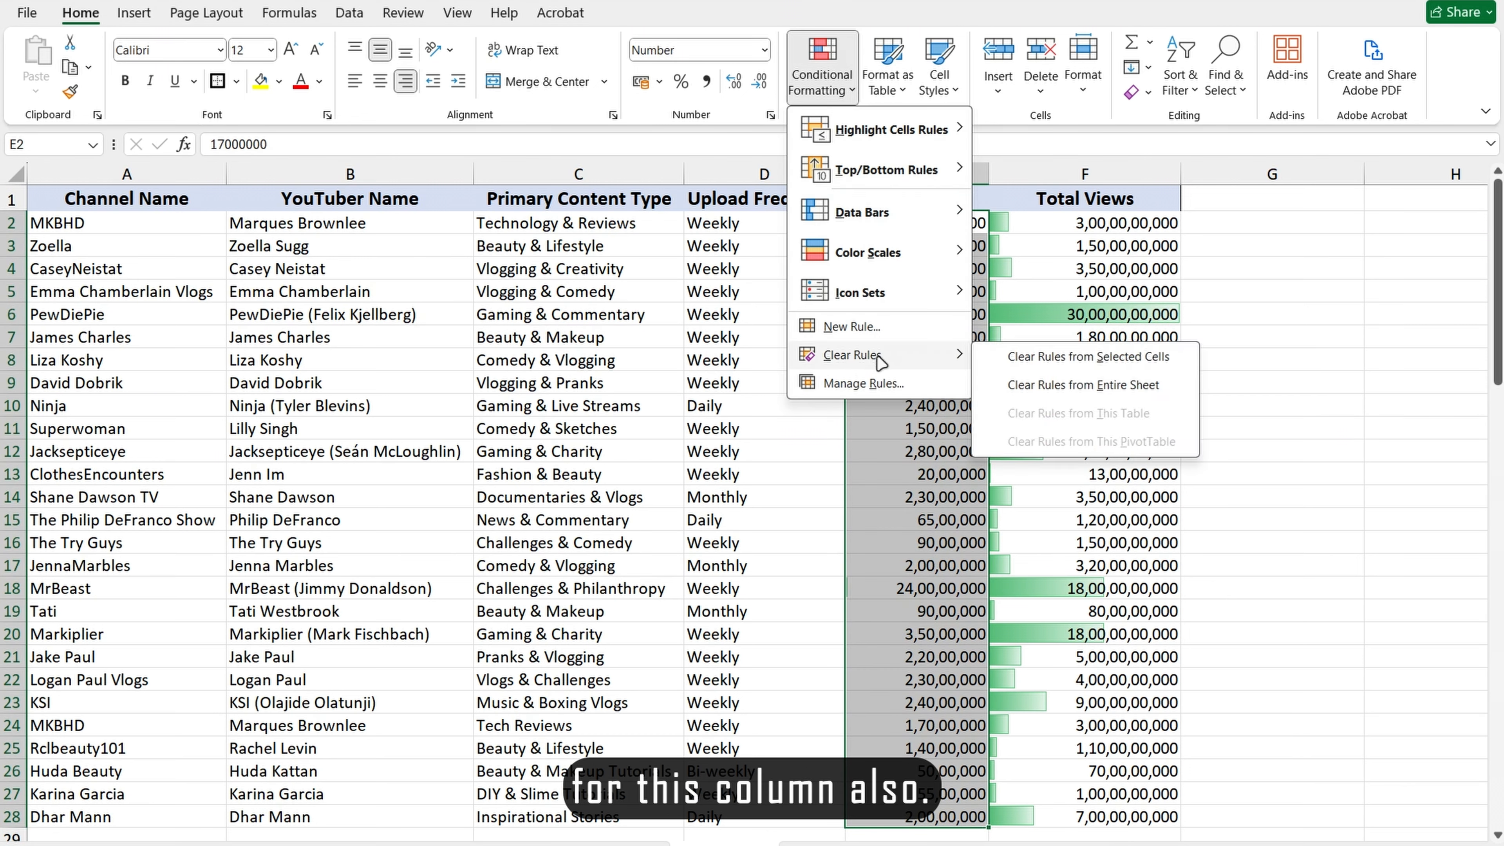
{"action": "left_click", "coordinate": [1005, 358]}
{"action": "left_click", "coordinate": [829, 80]}
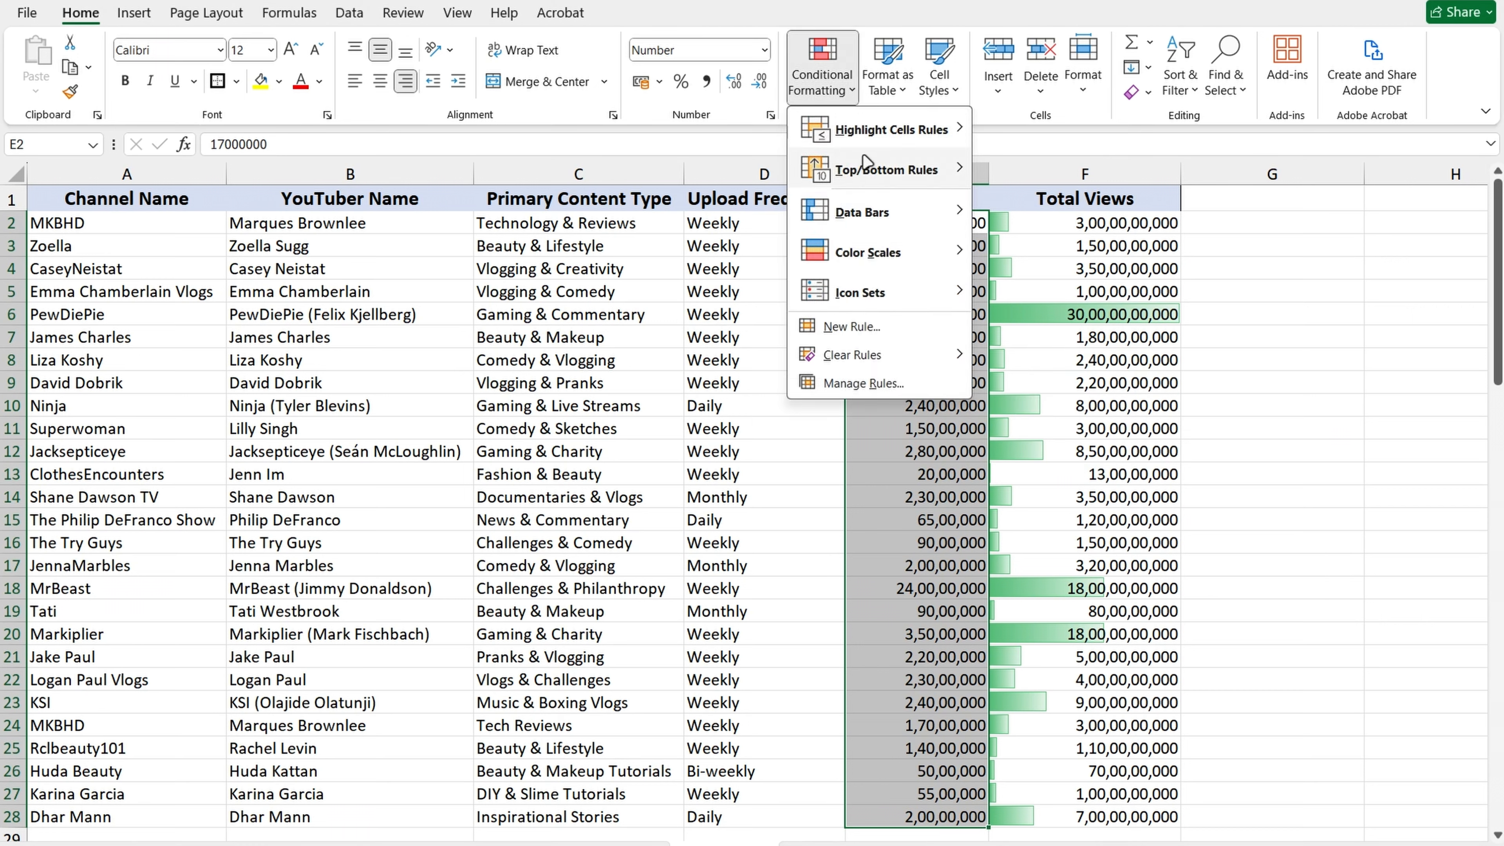
{"action": "mouse_move", "coordinate": [872, 225]}
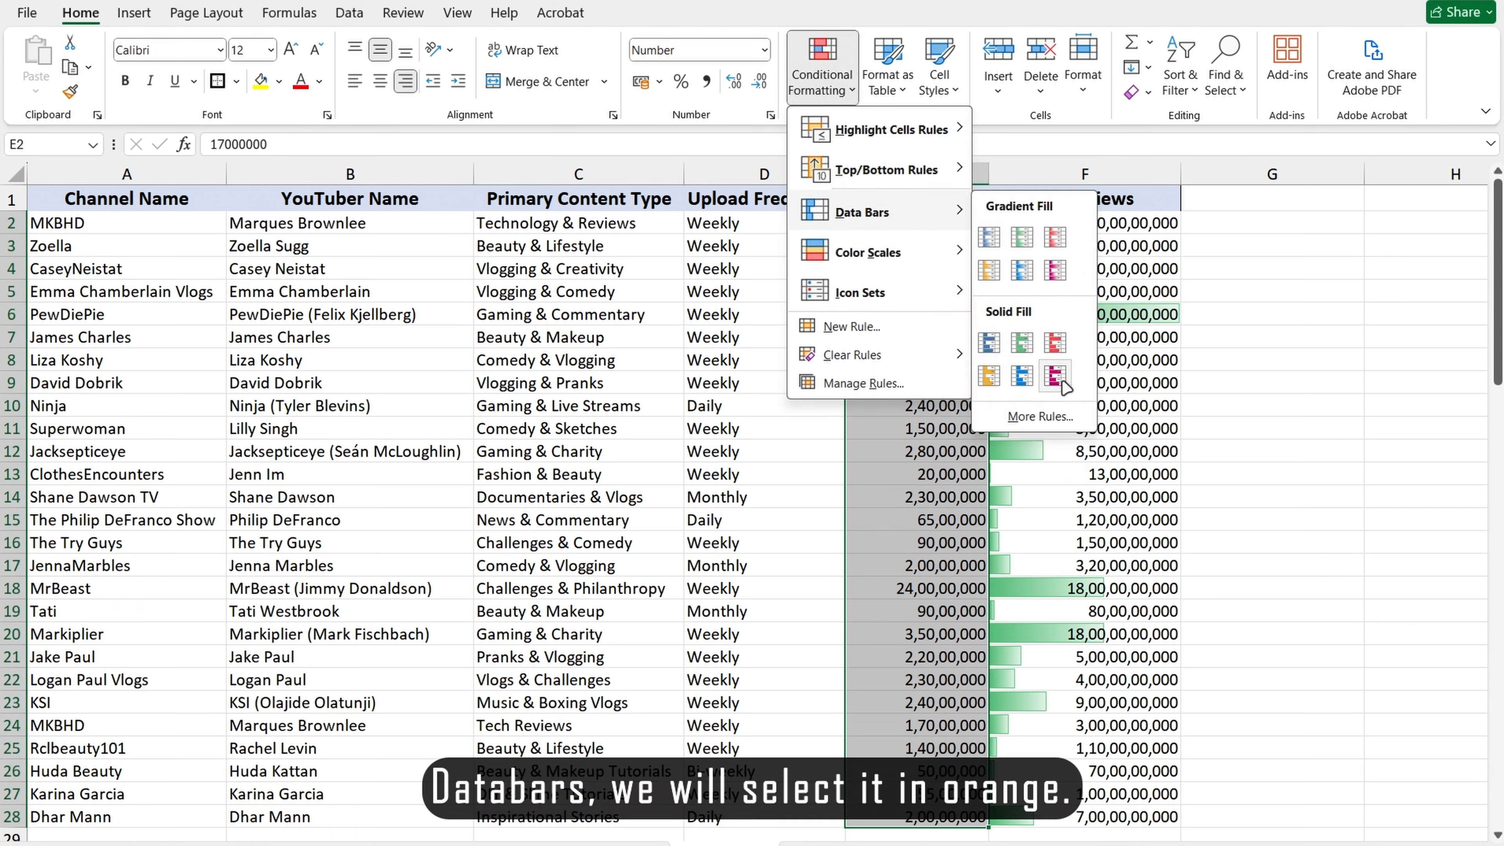
{"action": "left_click", "coordinate": [1058, 359]}
{"action": "left_click", "coordinate": [1316, 441]}
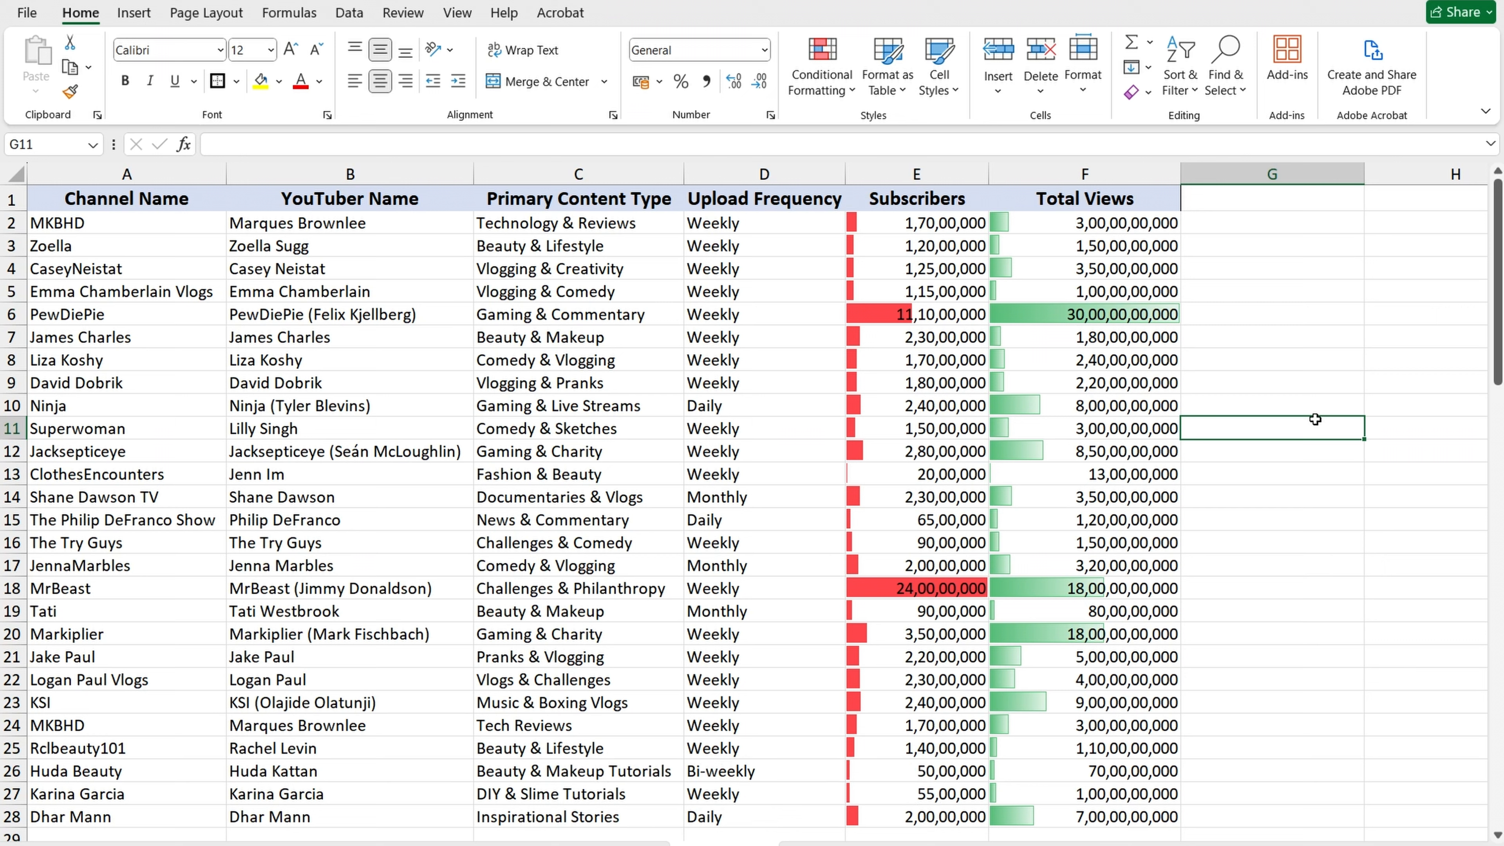
Clear the data bar rules from the Subscribers and Total Views in E2:F28
{"action": "left_click_drag", "start_coordinate": [916, 223], "coordinate": [1064, 764]}
{"action": "left_click", "coordinate": [852, 101]}
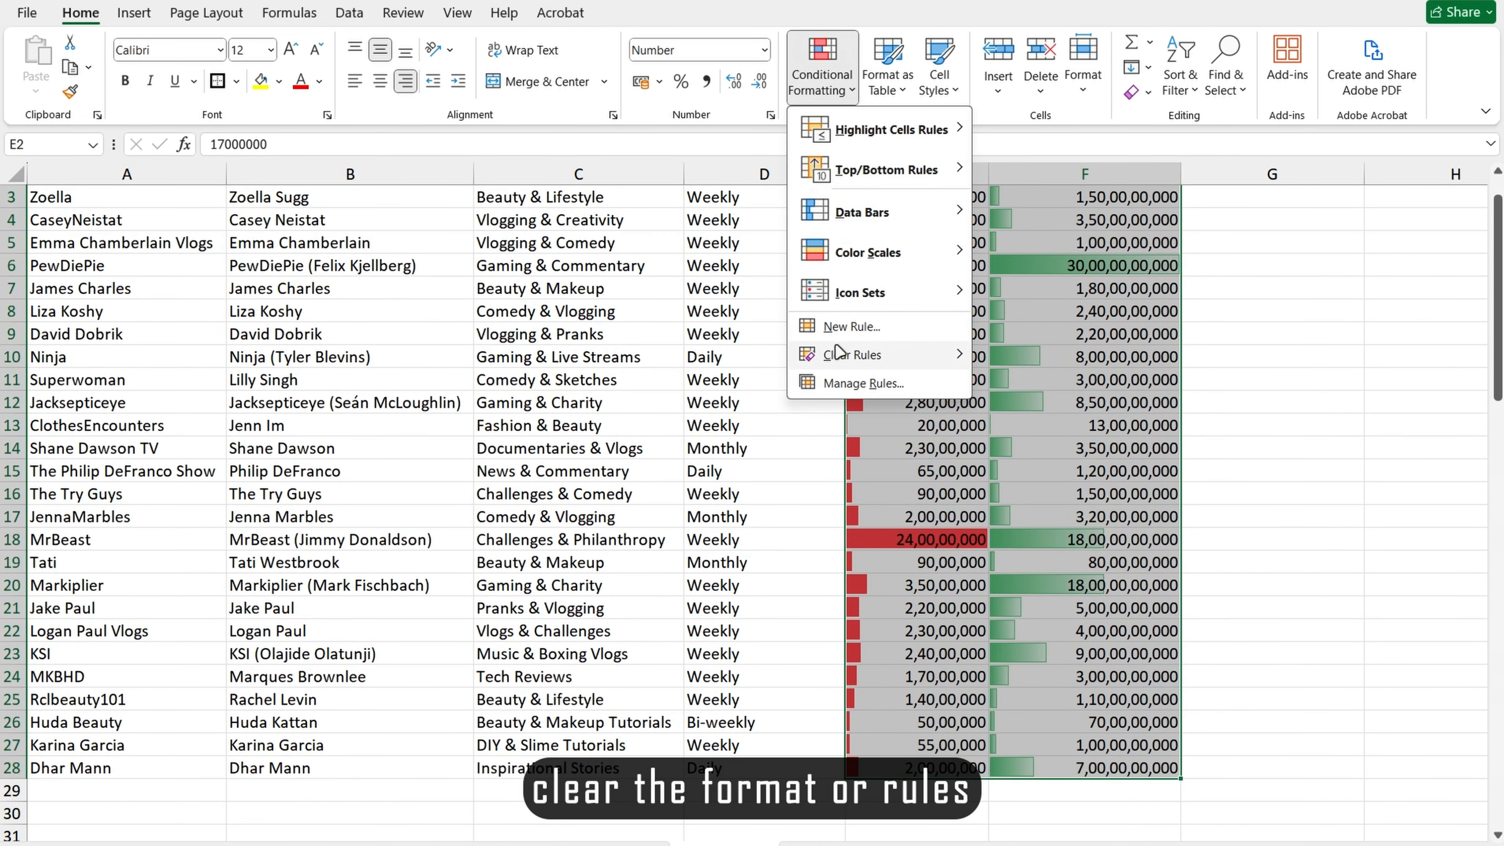
{"action": "mouse_move", "coordinate": [840, 358]}
{"action": "left_click", "coordinate": [1090, 356]}
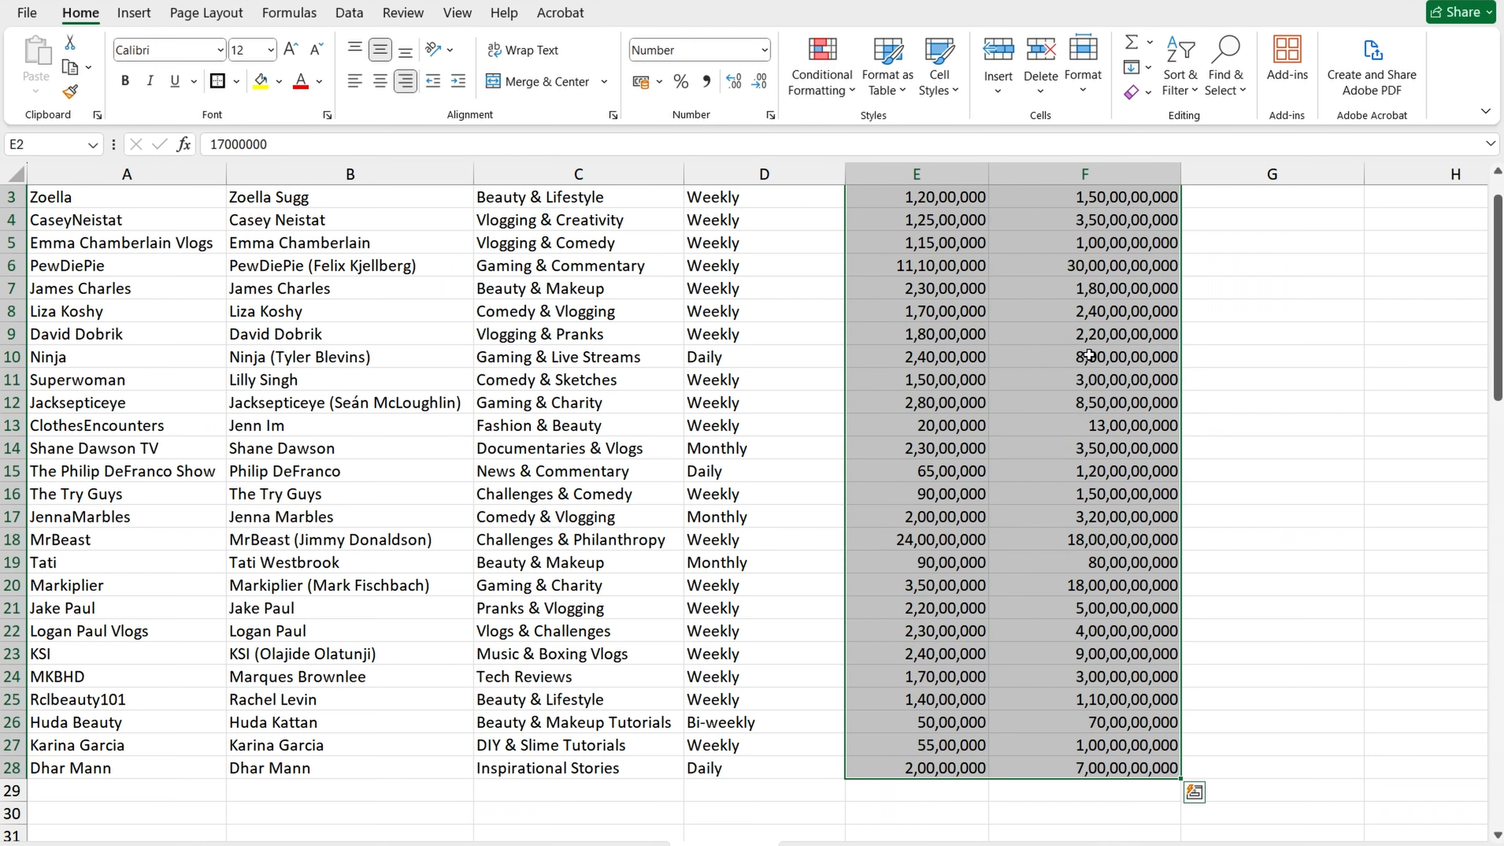
Apply the directional icon set of green triangle, yellow dash and red triangle to E2:F28
{"action": "left_click", "coordinate": [852, 95]}
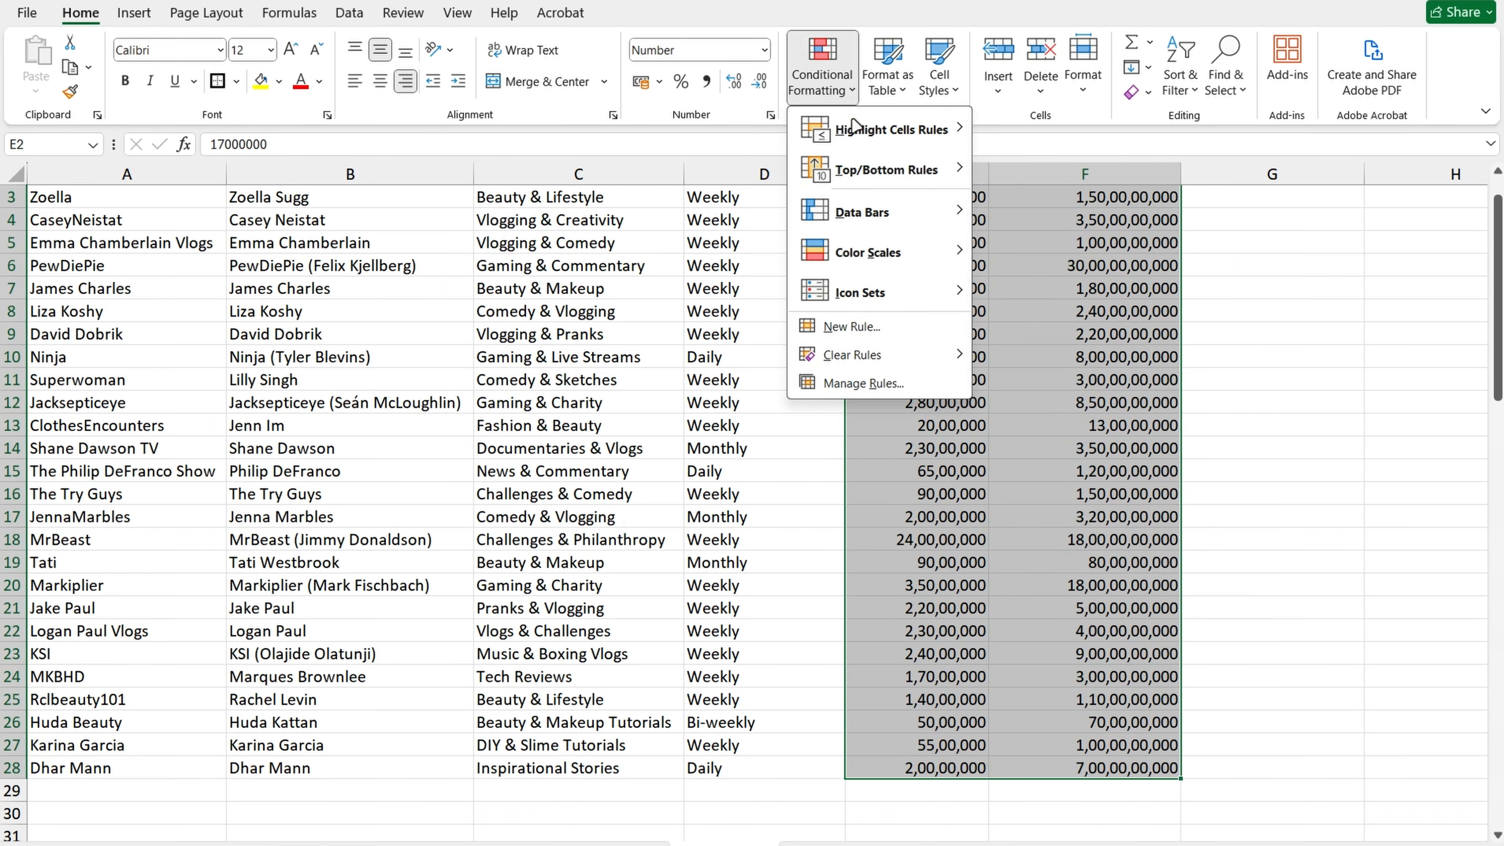
{"action": "mouse_move", "coordinate": [835, 266]}
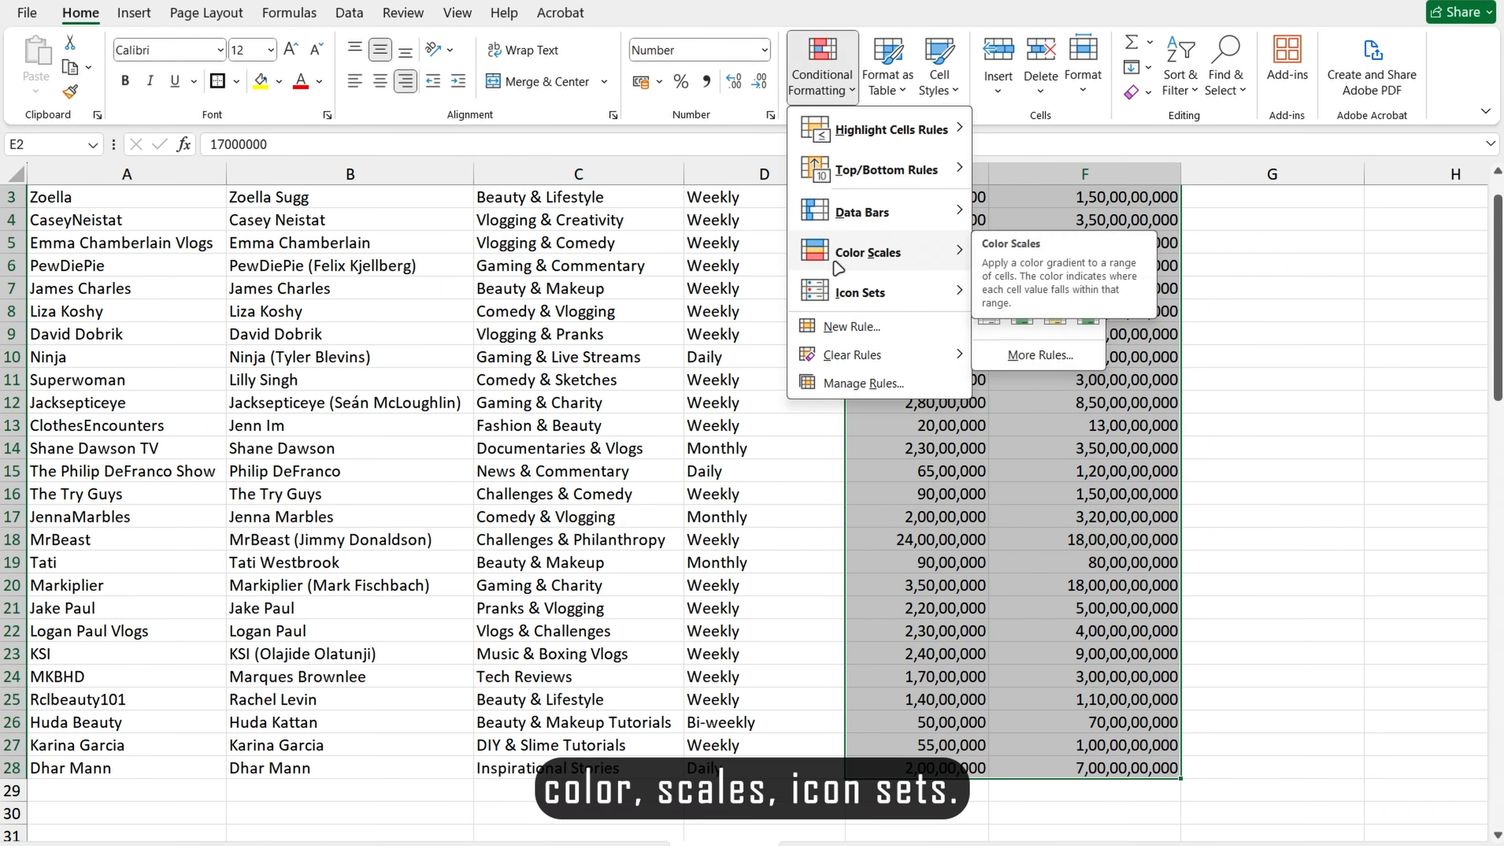
{"action": "mouse_move", "coordinate": [856, 292]}
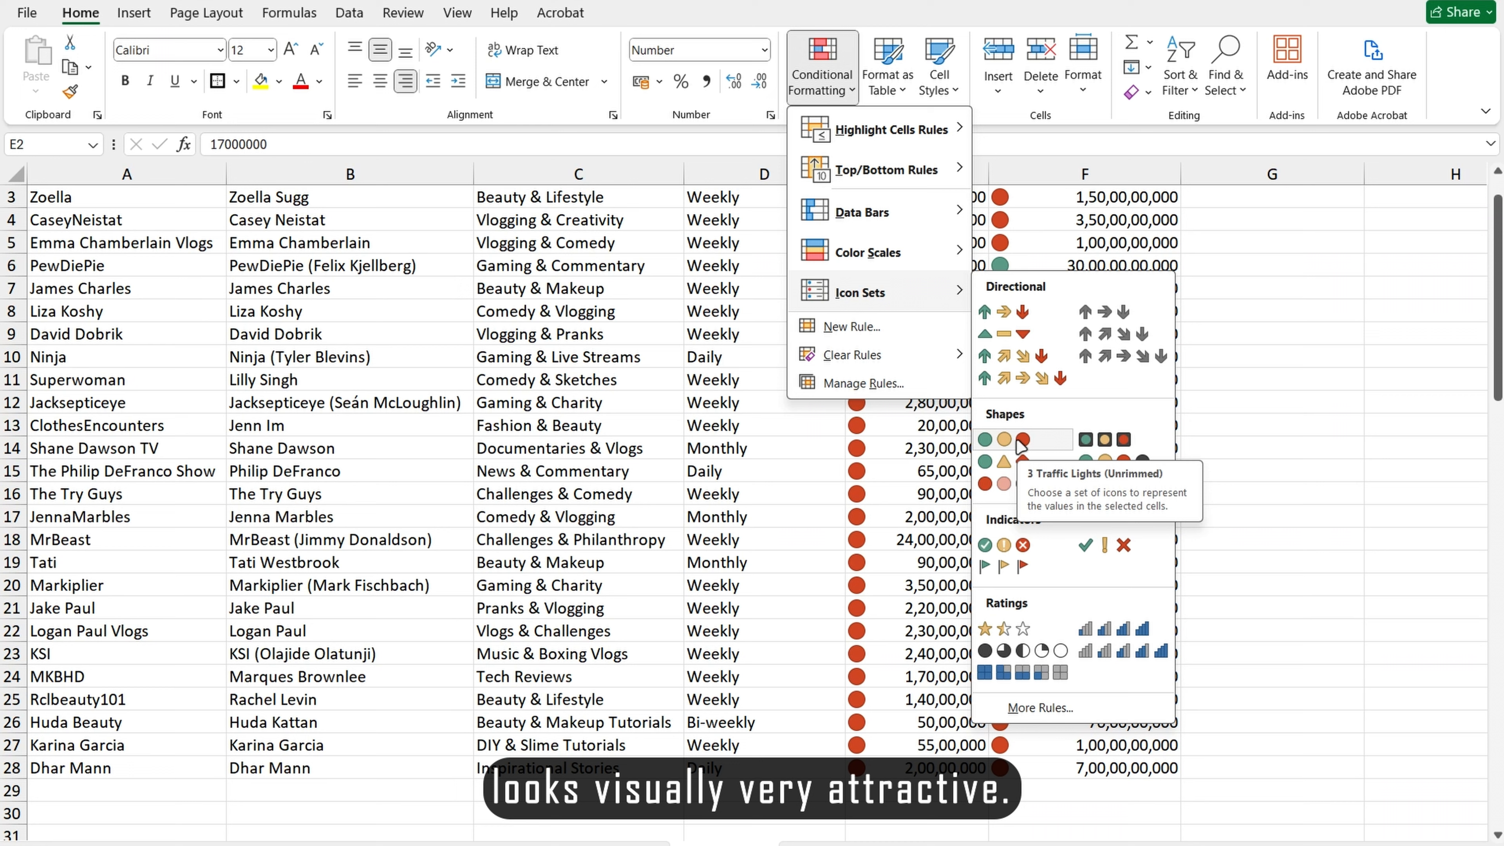
{"action": "left_click", "coordinate": [990, 337]}
{"action": "left_click", "coordinate": [1338, 373]}
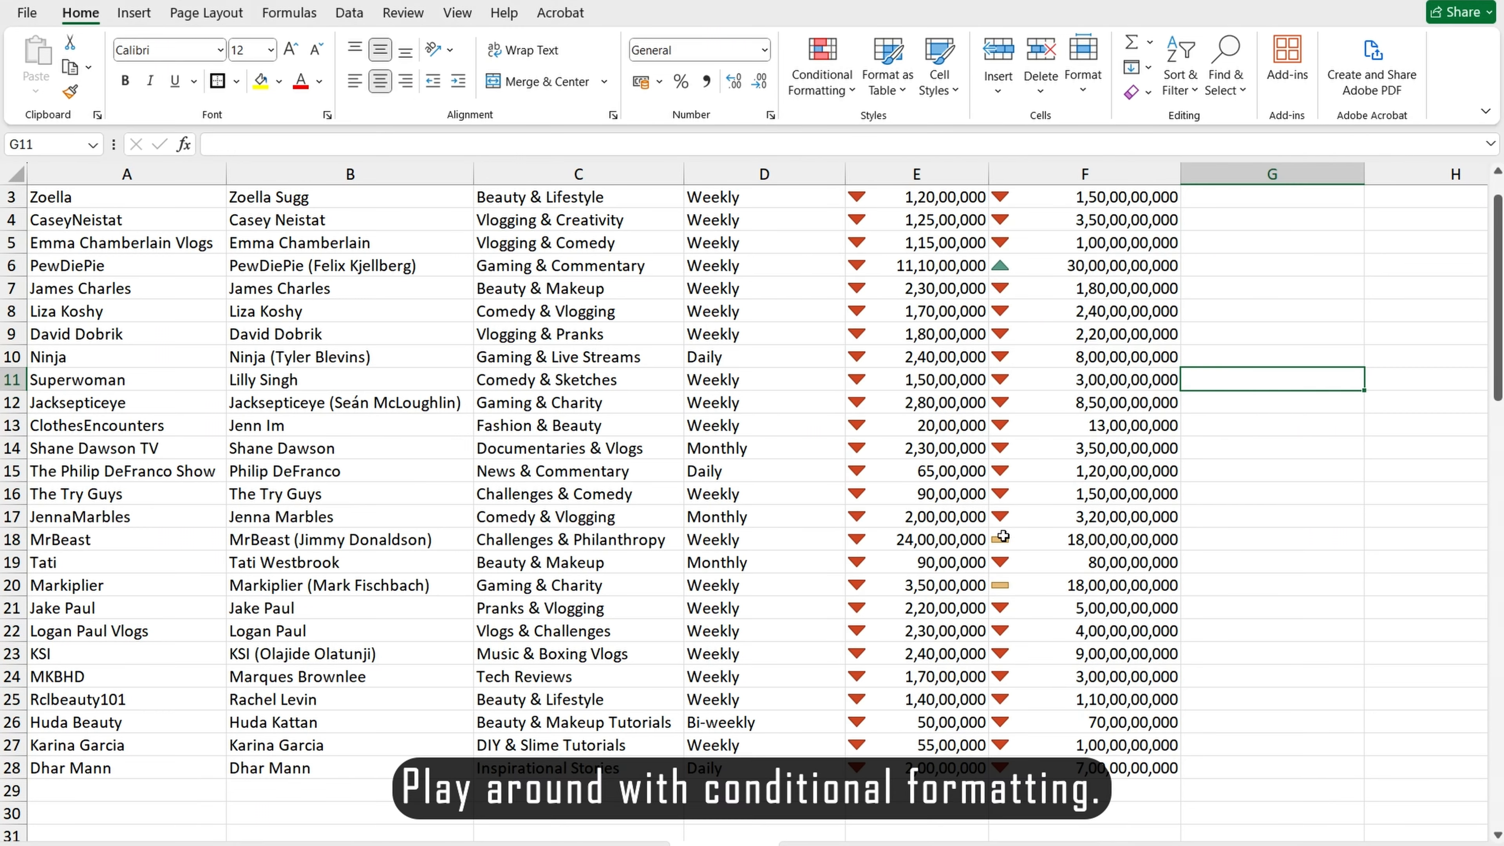
Clear the icon set rules from the Subscribers and Total Views in E2:F28
{"action": "scroll", "coordinate": [1003, 536], "scroll_direction": "up", "scroll_amount": 1}
{"action": "left_click_drag", "start_coordinate": [895, 225], "coordinate": [1066, 818]}
{"action": "left_click", "coordinate": [851, 89]}
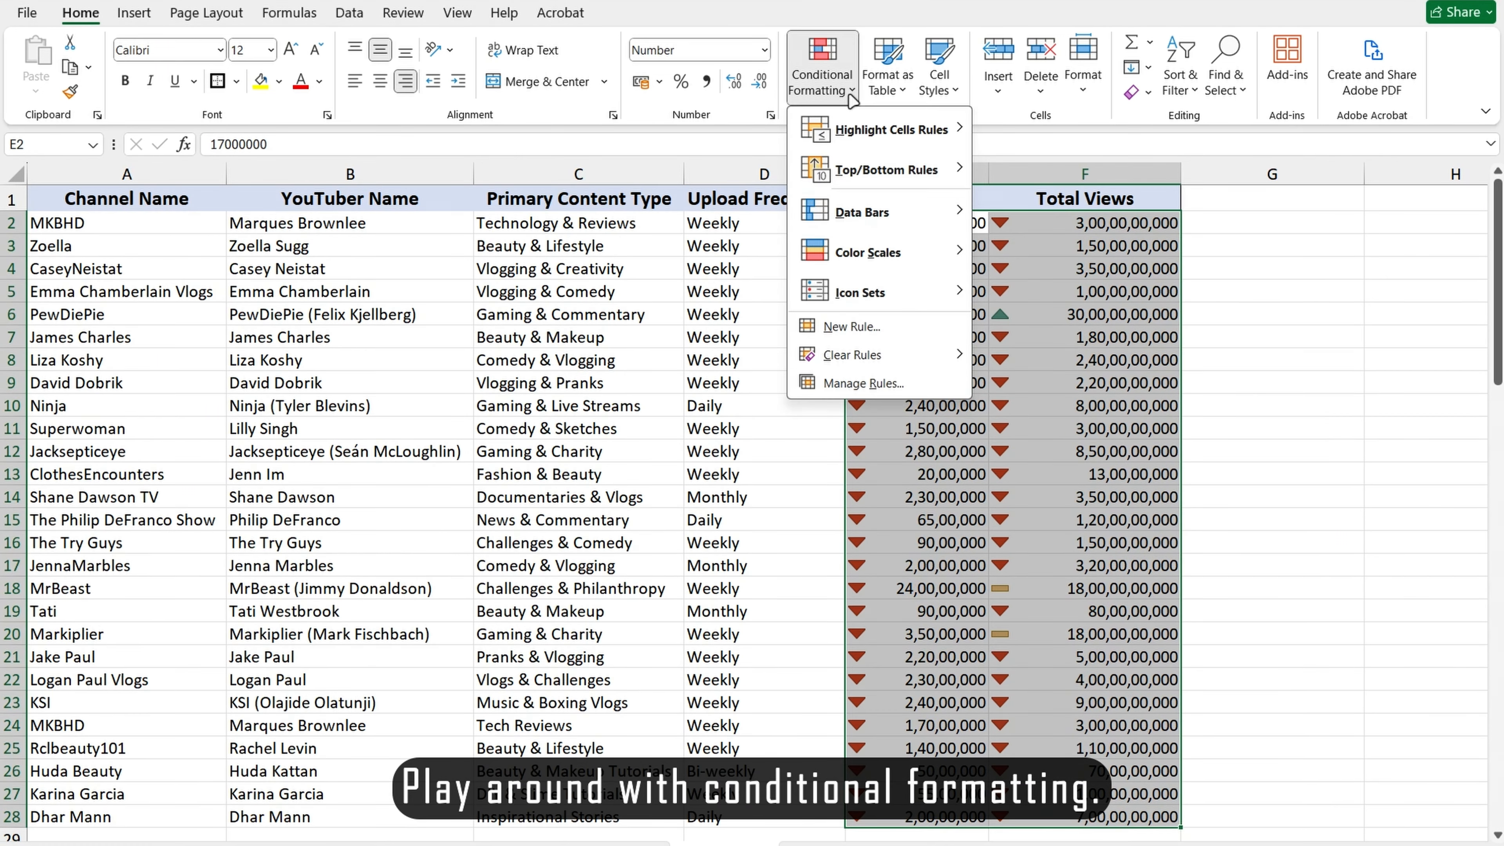
{"action": "mouse_move", "coordinate": [911, 355]}
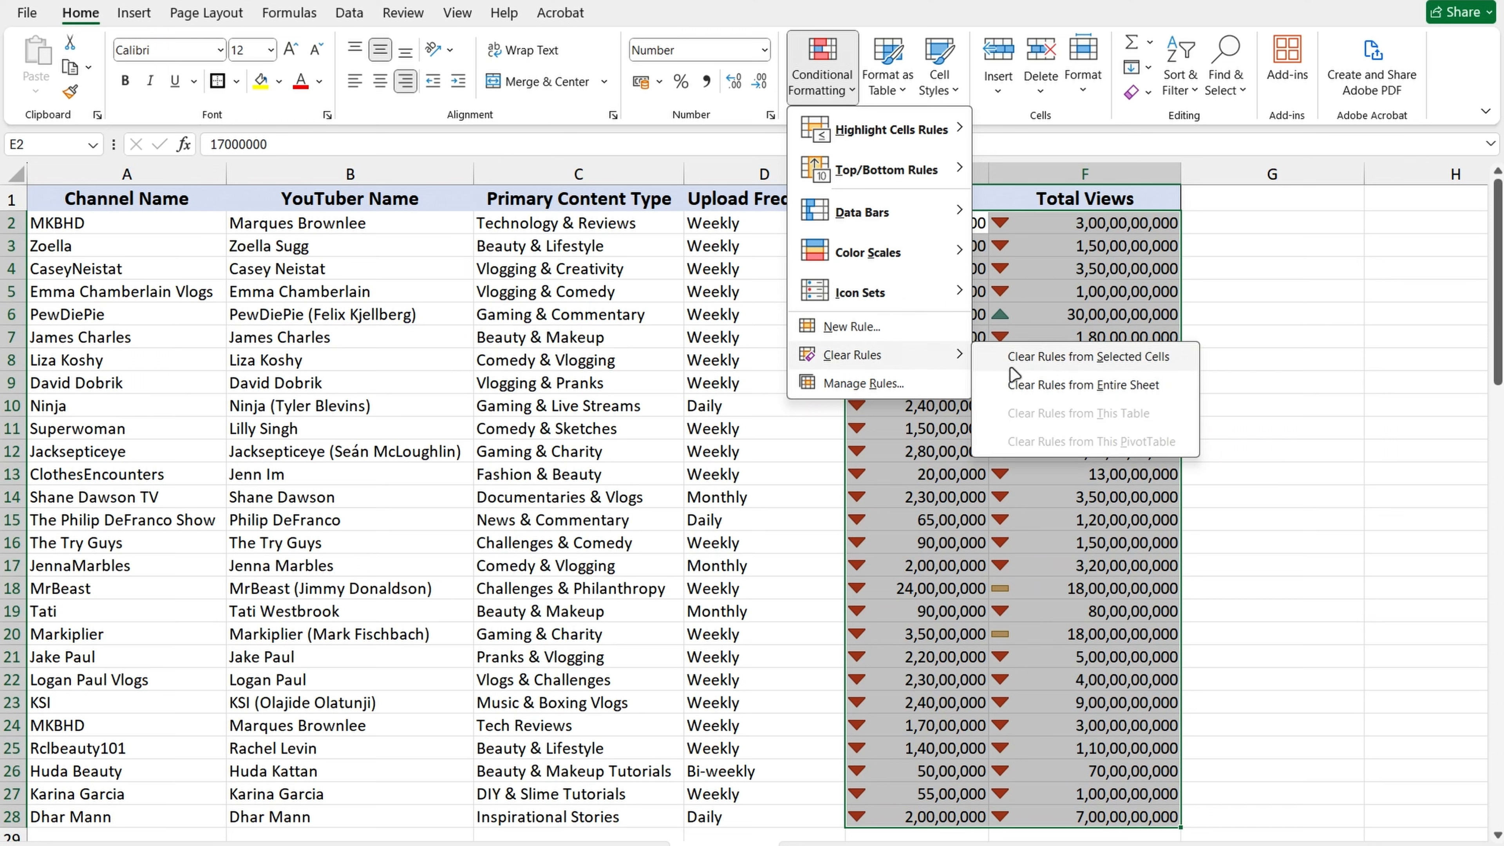
{"action": "left_click", "coordinate": [1018, 356]}
{"action": "left_click", "coordinate": [1351, 356]}
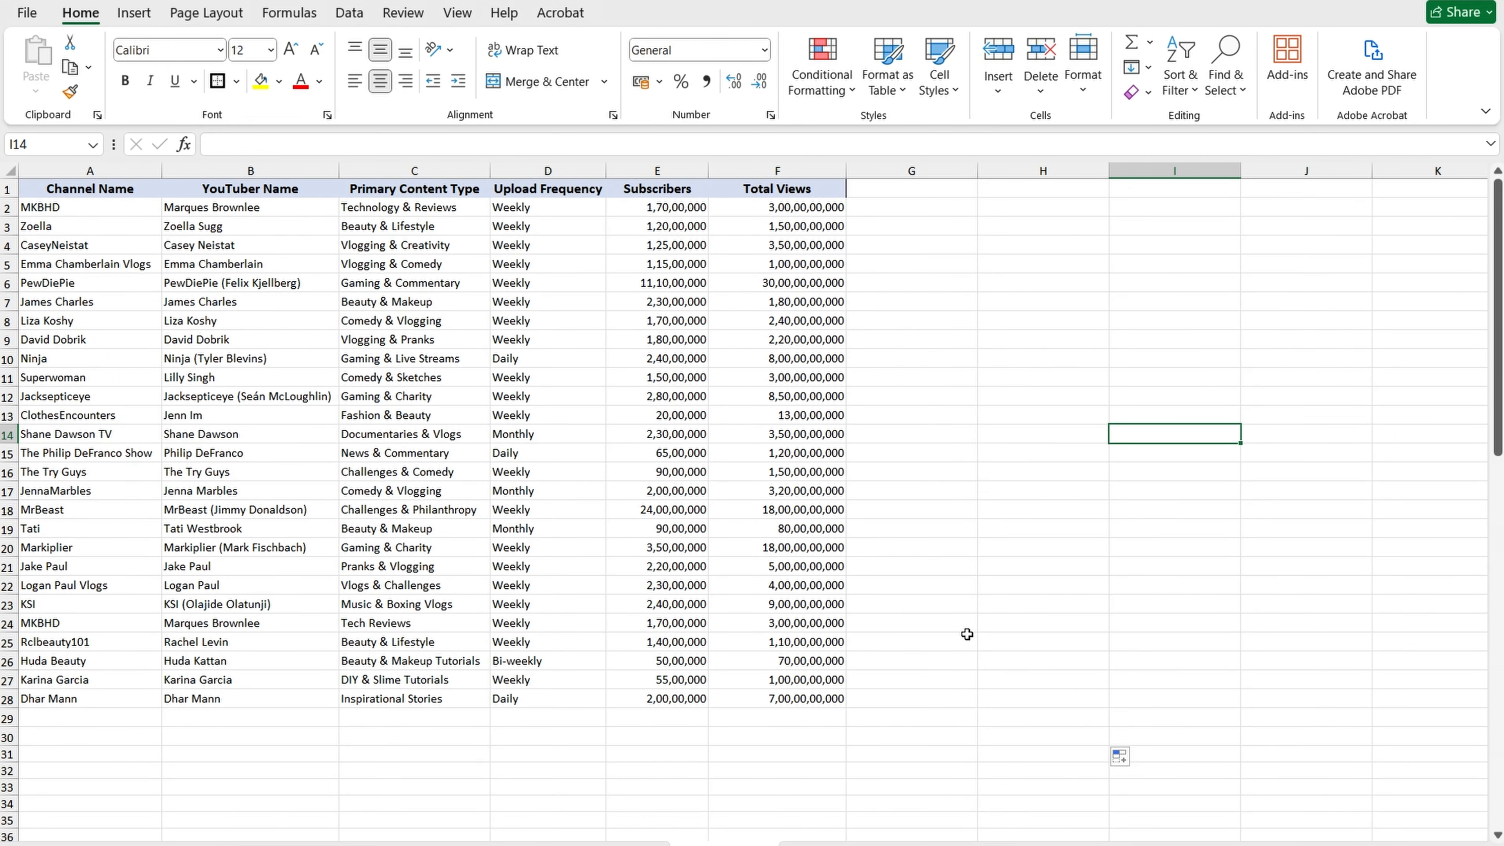